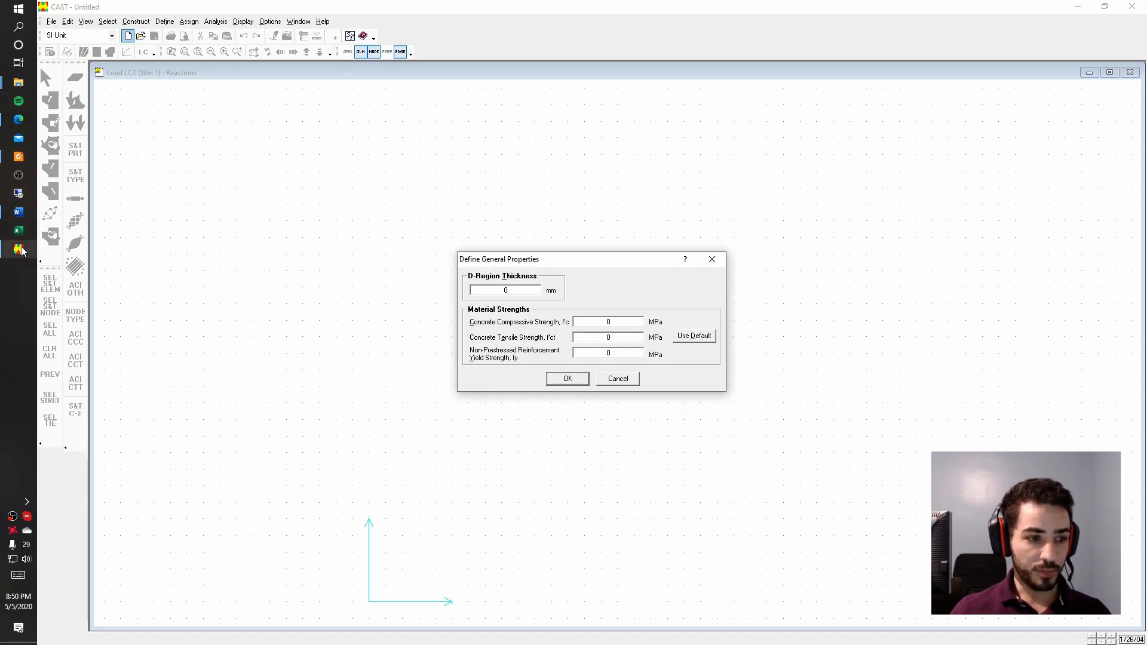
Check the beam's cross-section width in the Word sketch and set the D-region thickness to 300 mm
left_click(18, 212)
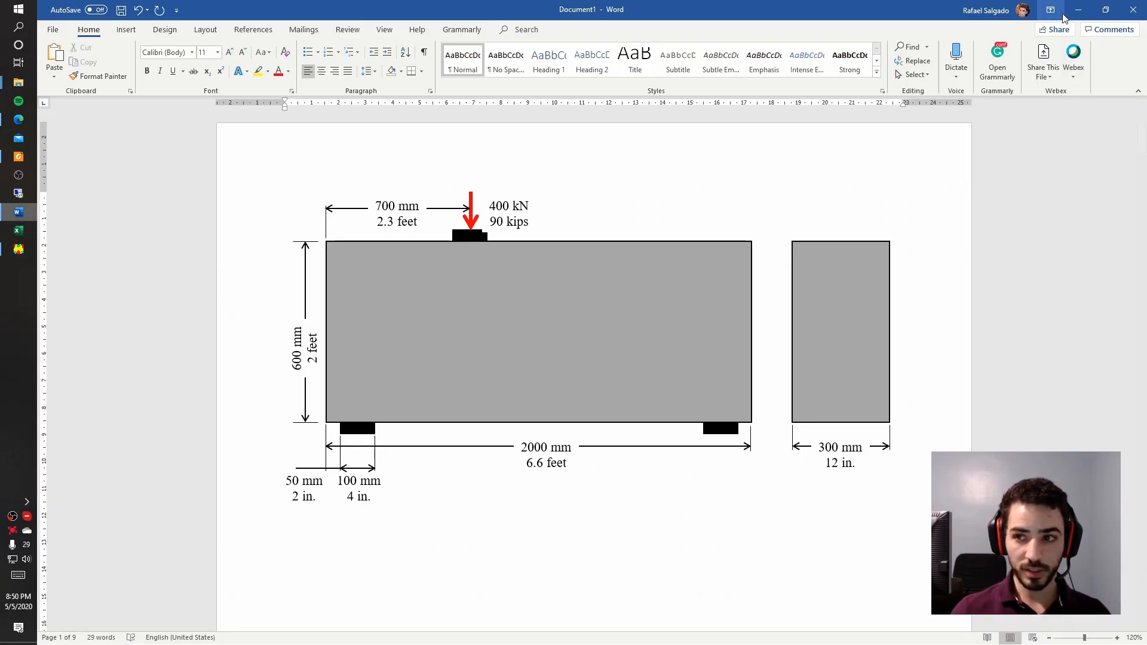
key("alt+Tab")
type("300")
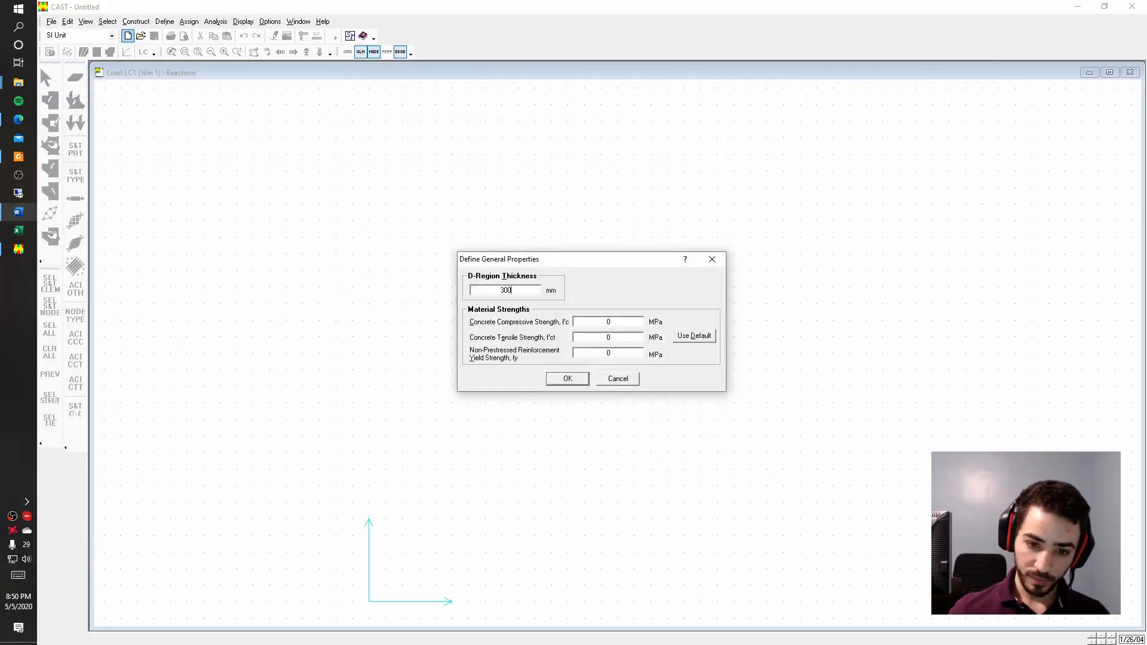
Set the concrete compressive strength to 30 MPa and reinforcement yield strength to 400 MPa, use the default tensile strength, and accept the properties
left_click(606, 322)
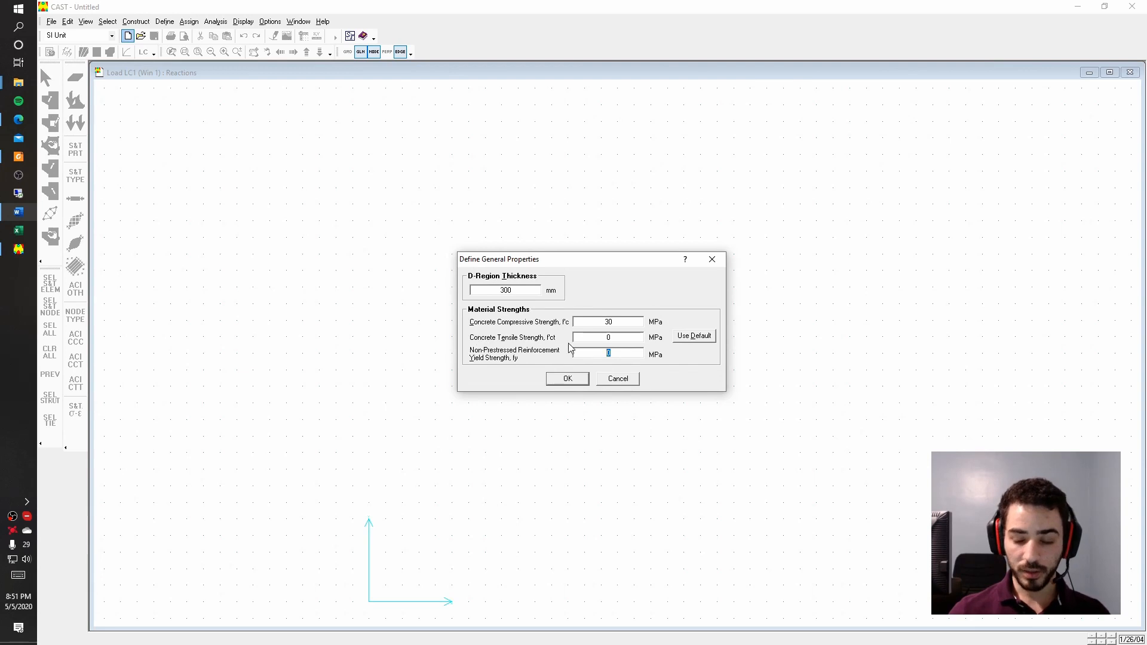
type("400")
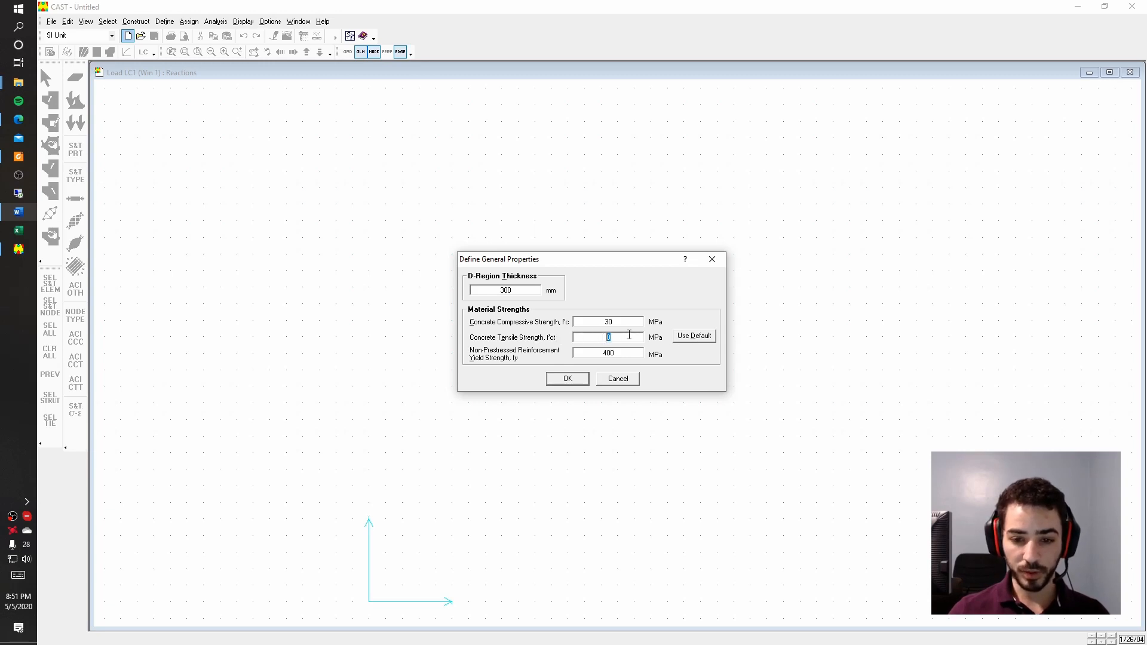
left_click(684, 338)
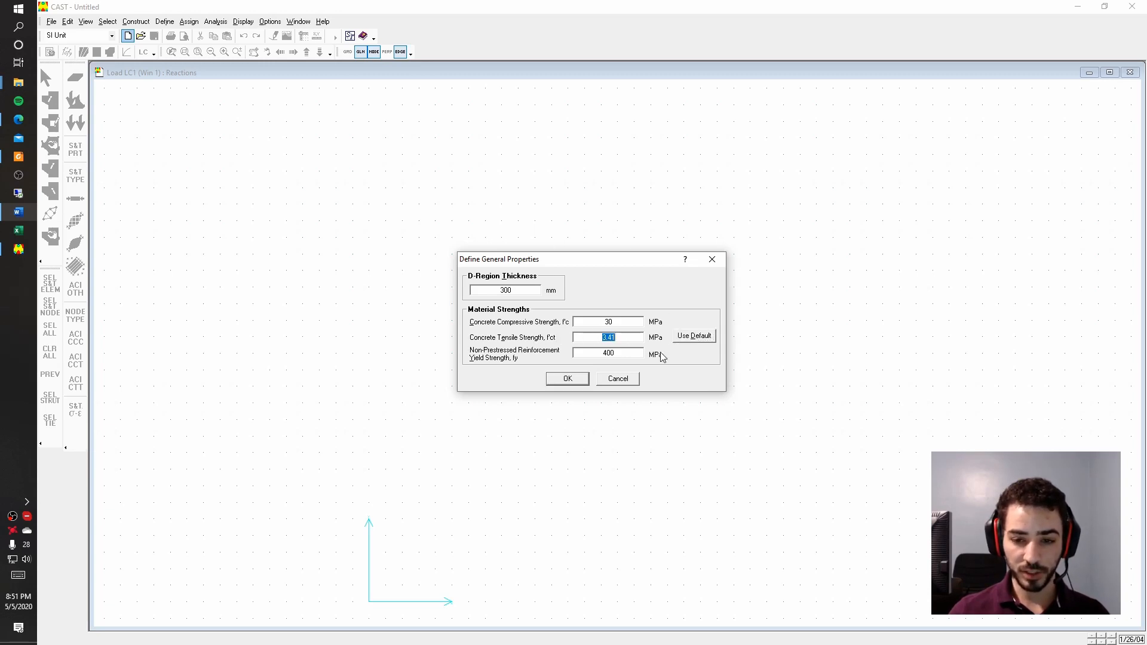
left_click(577, 381)
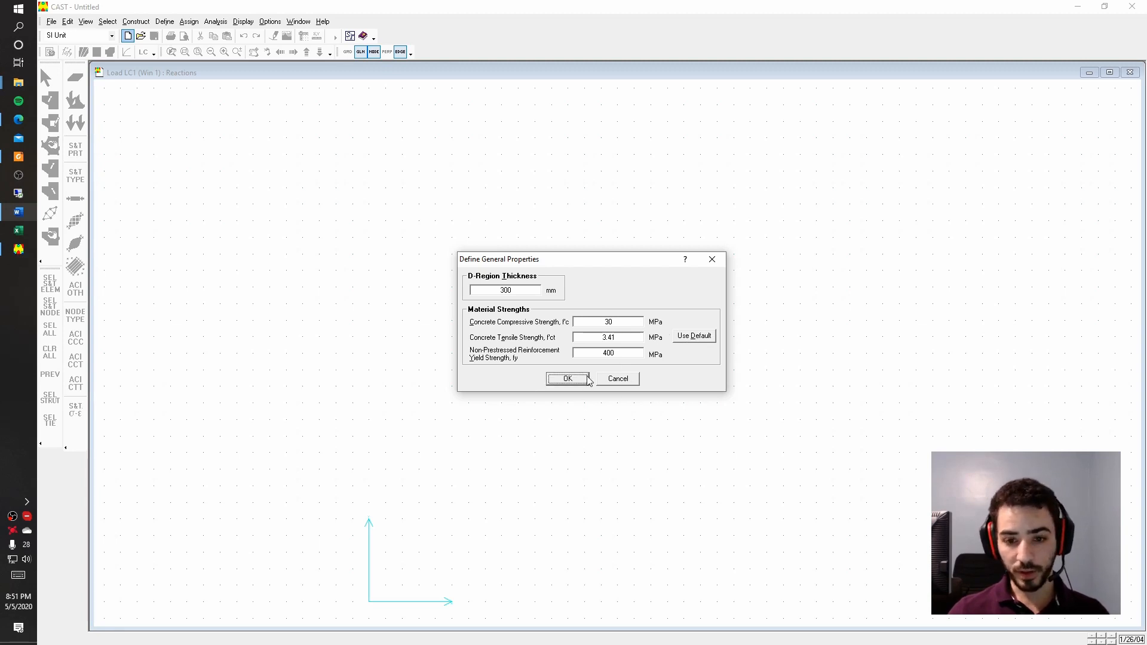
left_click(568, 378)
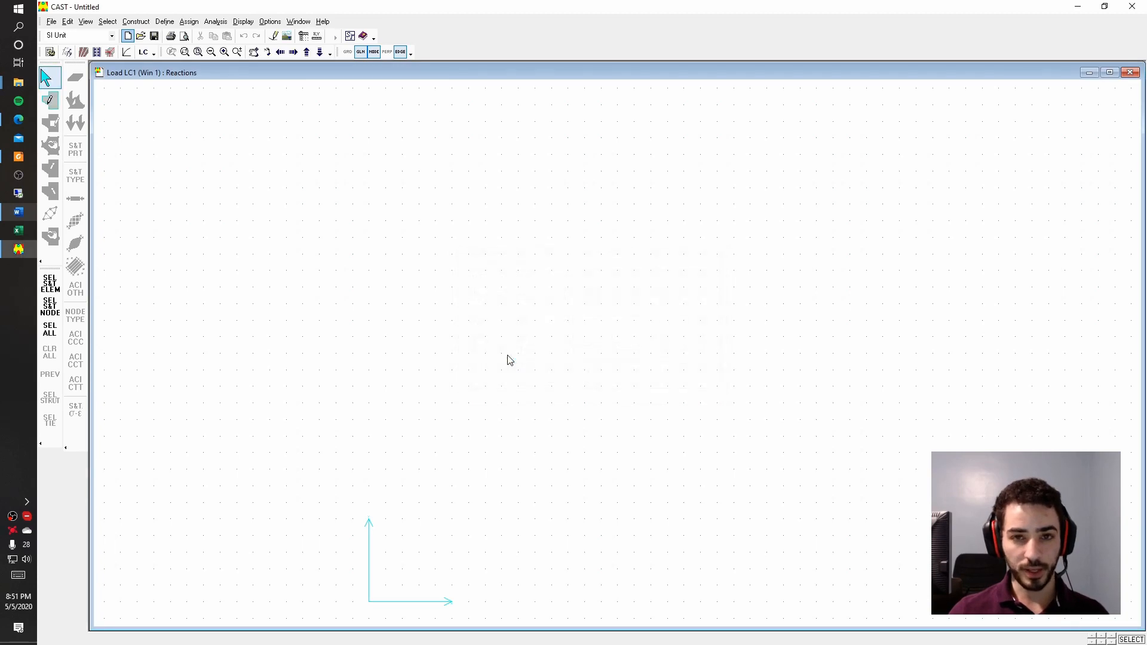
Maximize the Load LC1 drawing window and review the beam dimensions in the Word sketch
double_click(322, 74)
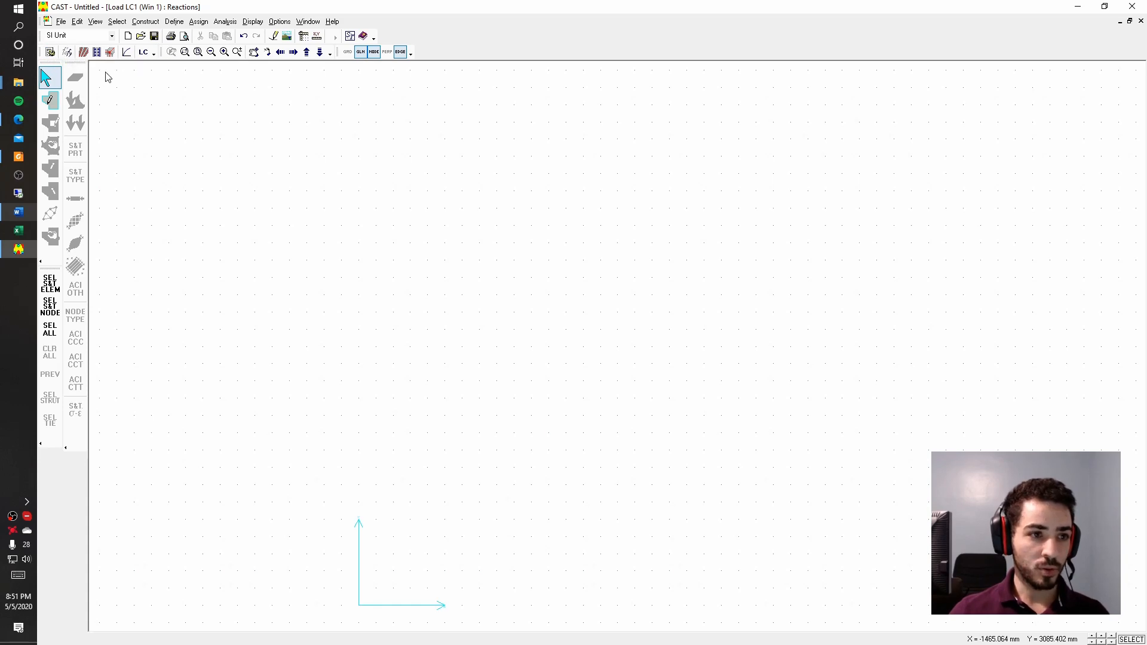
left_click(23, 218)
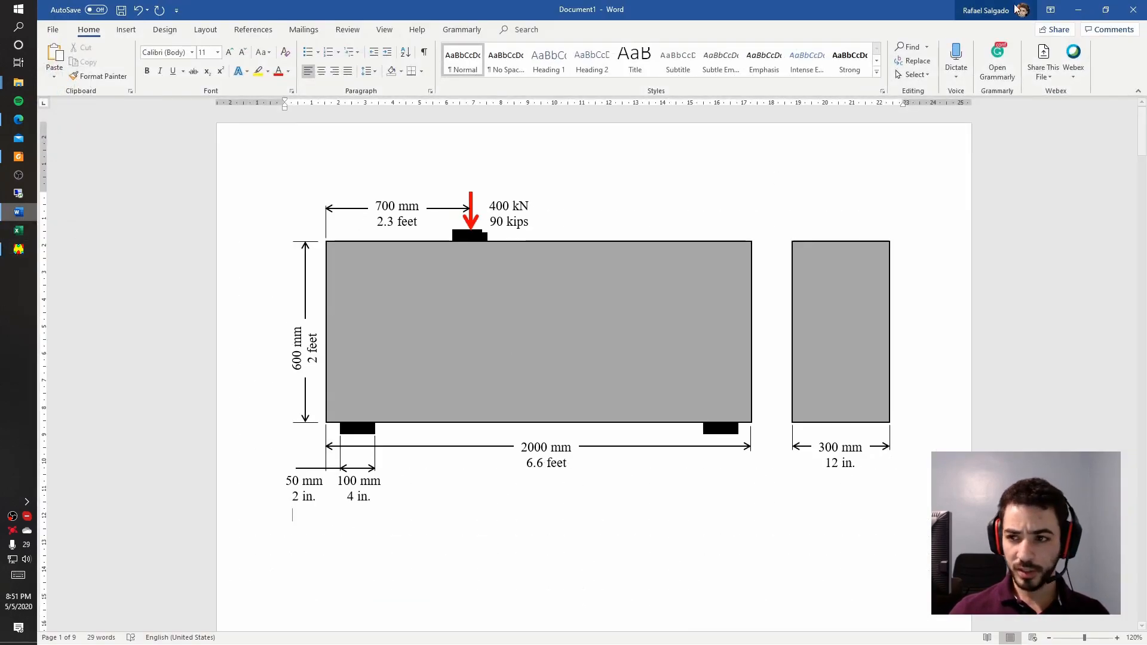
left_click(1083, 9)
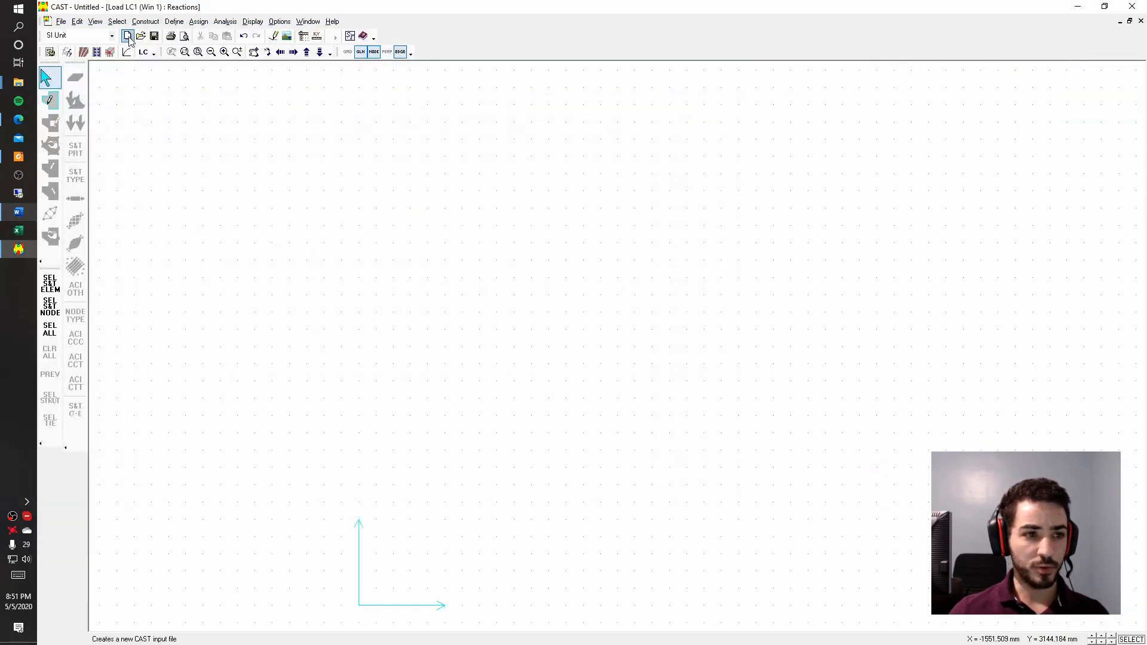
Look through the available unit systems while keeping SI Unit
left_click(76, 36)
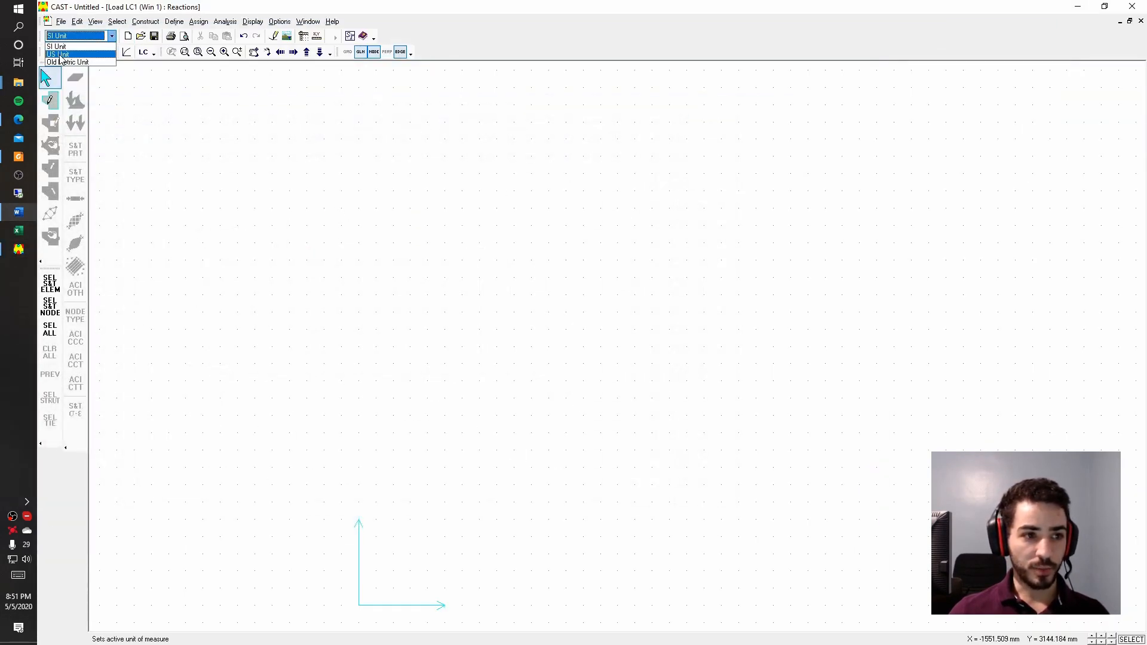
left_click(185, 118)
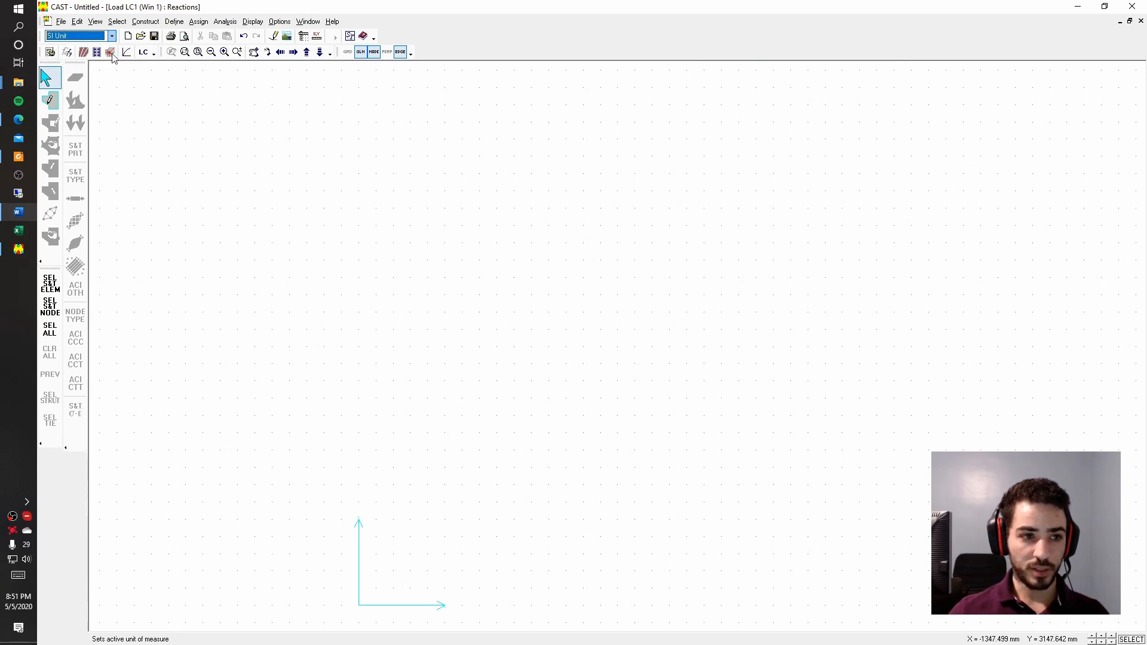
left_click(249, 107)
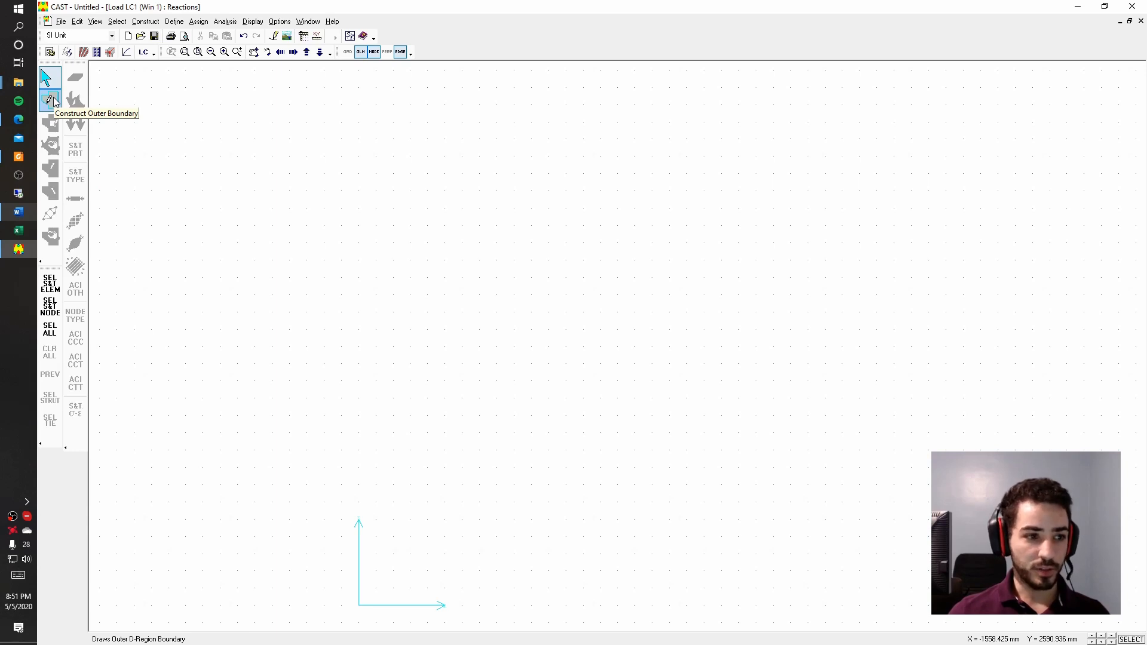
Check the beam's length and height in the Word sketch and turn on snapping to grid points for the outer boundary
left_click(28, 212)
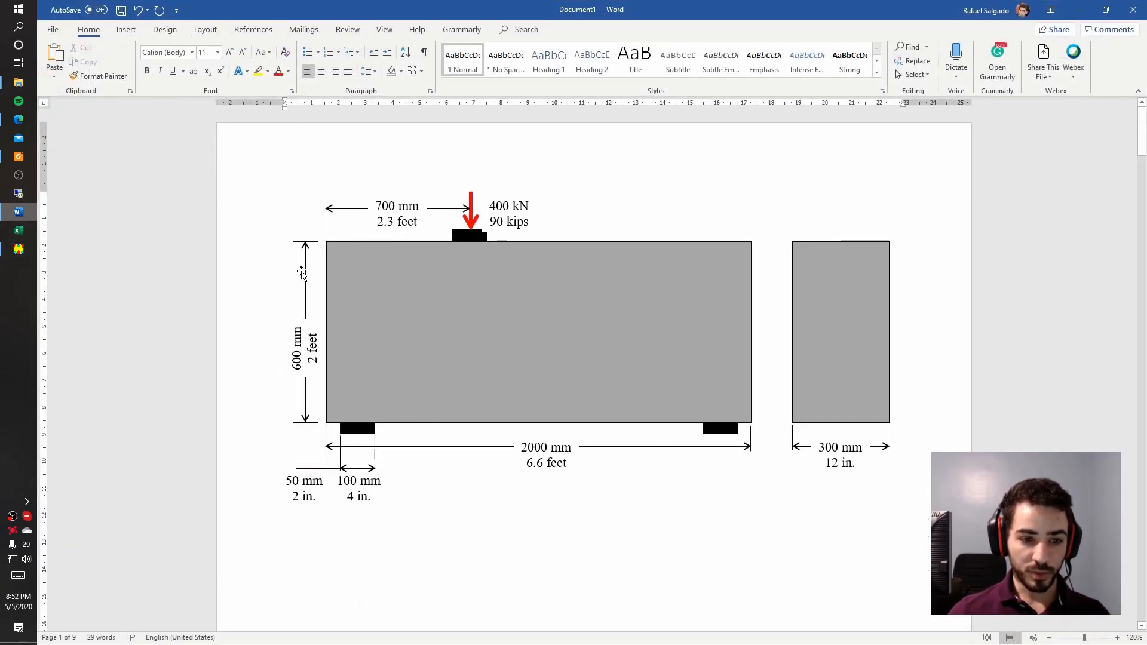
left_click(1077, 14)
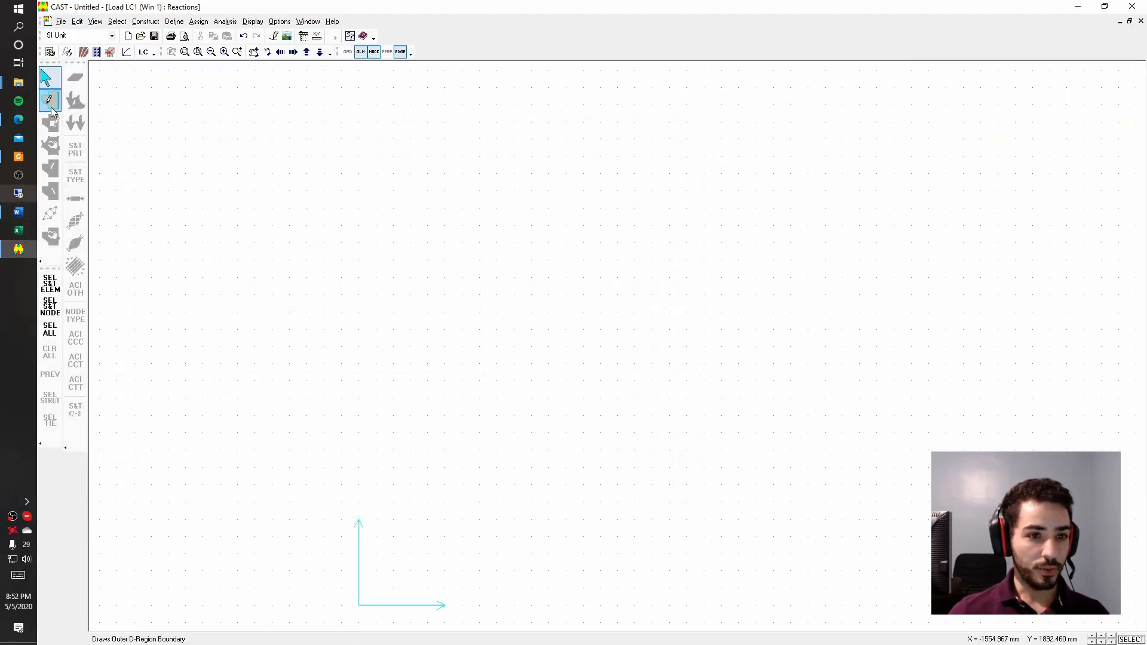
left_click(50, 106)
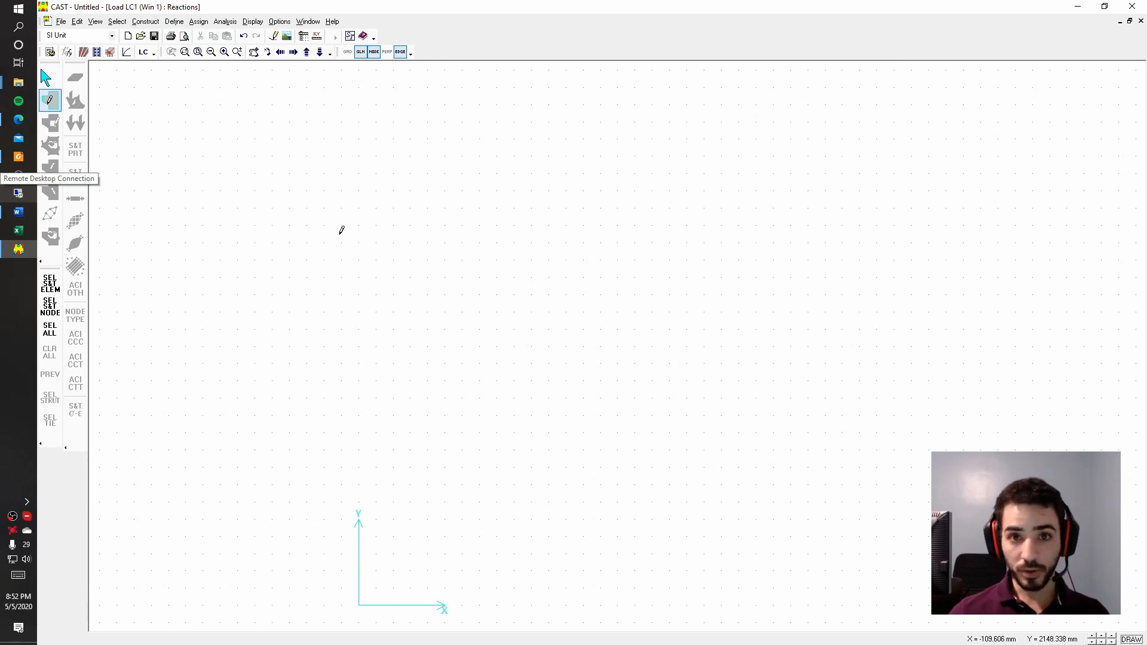
left_click(349, 53)
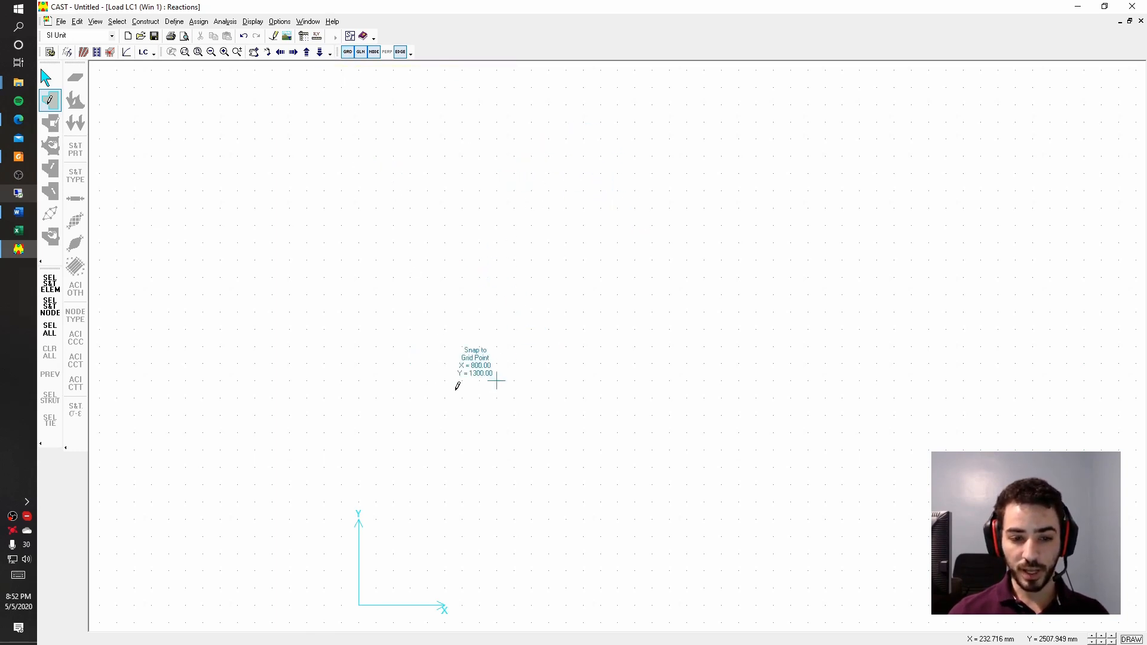
Review the horizontal and vertical grid point intervals and close the settings without changes
left_click(305, 37)
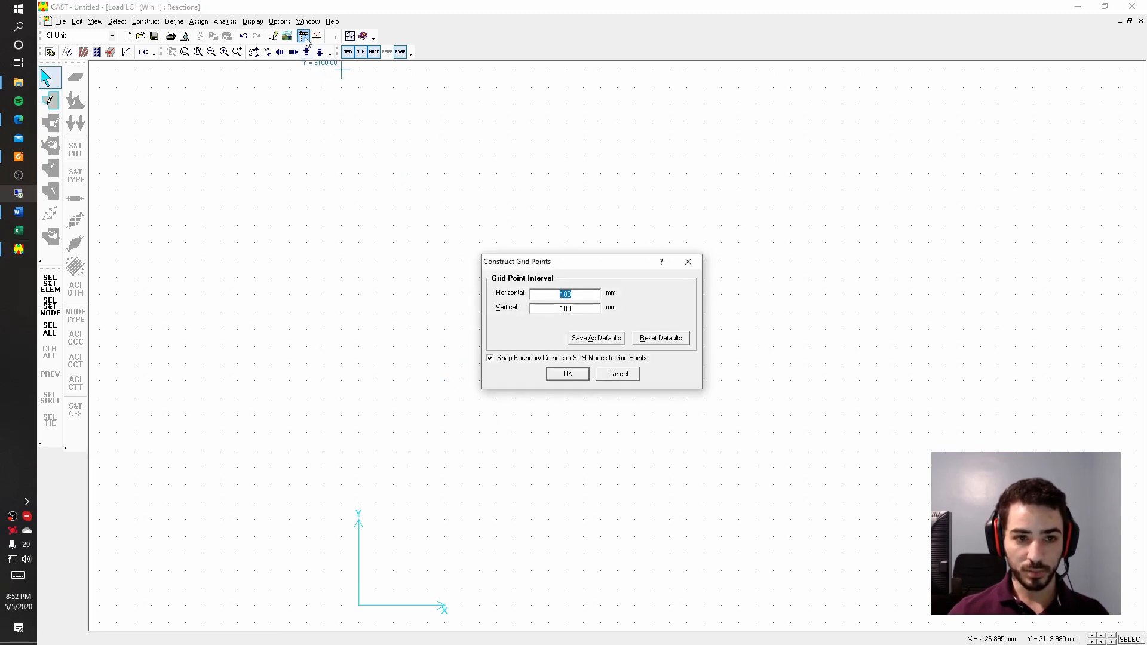
left_click_drag(547, 263, 565, 199)
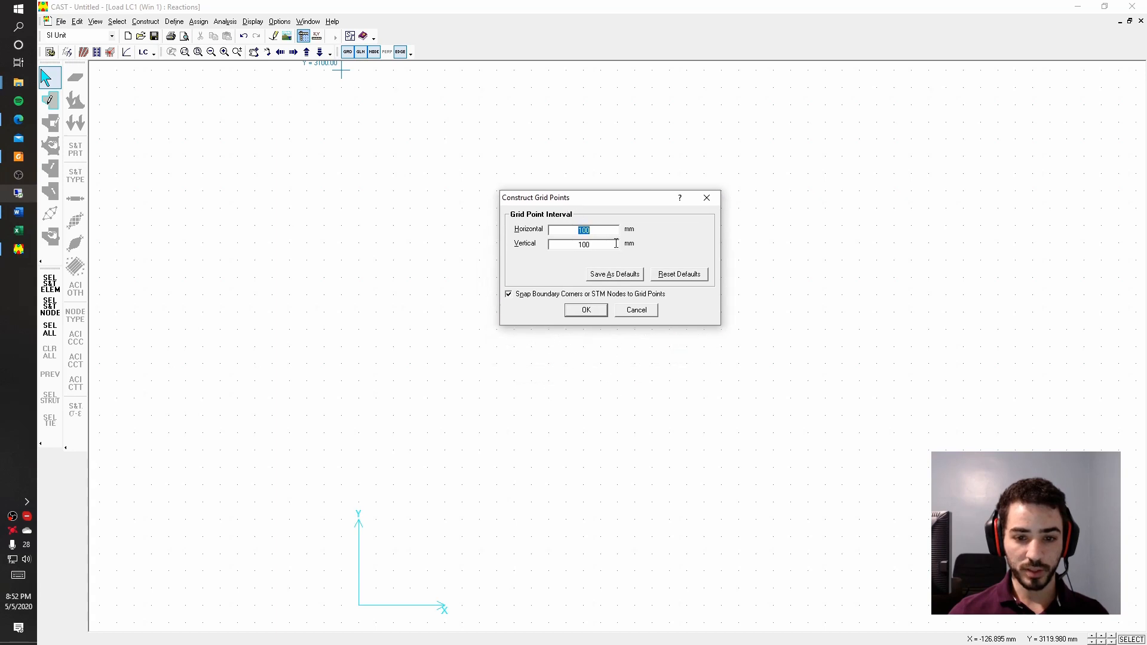
left_click(601, 231)
double_click(602, 231)
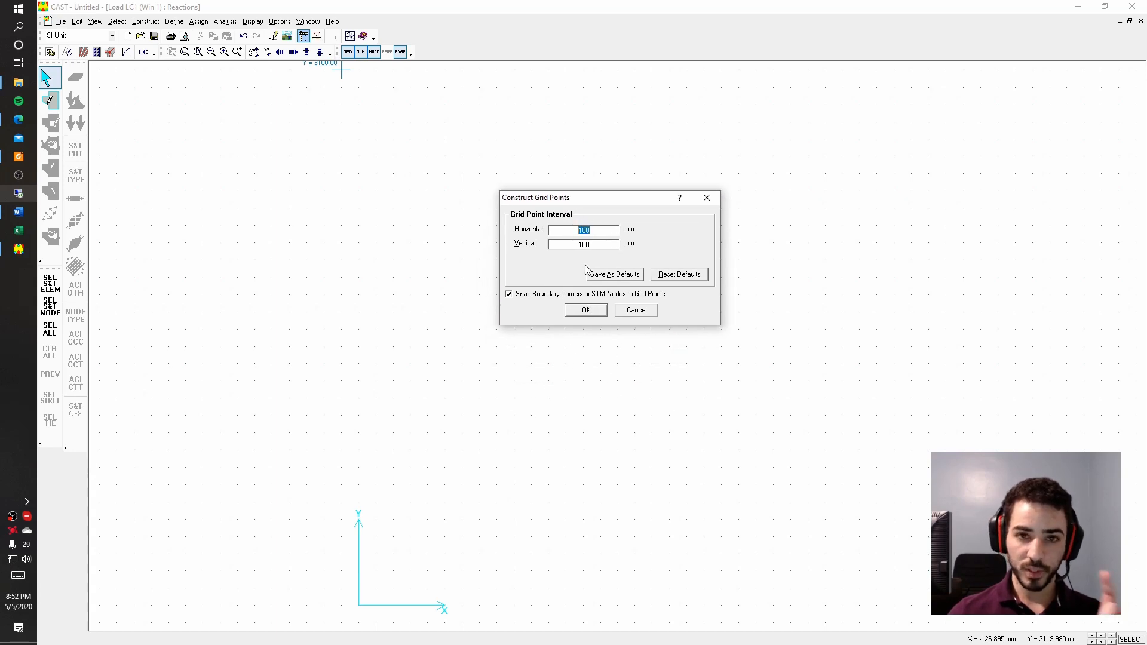
left_click(637, 310)
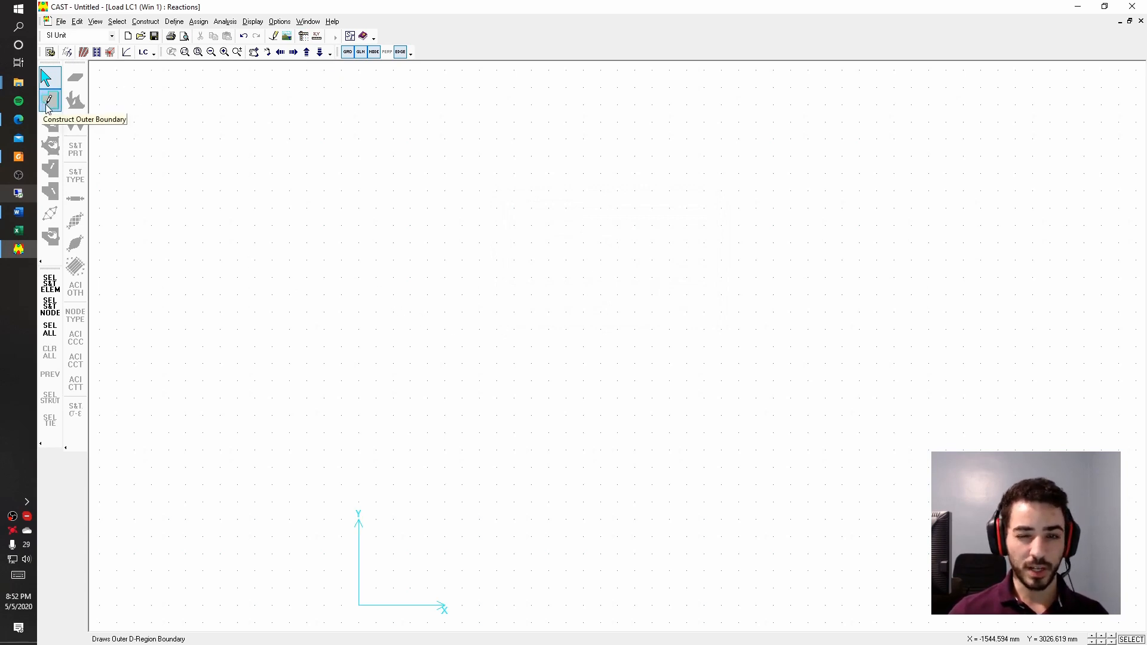
Construct a closed rectangular outer boundary from the origin, 2000 mm long and 600 mm high, and fit it in the view
left_click(49, 101)
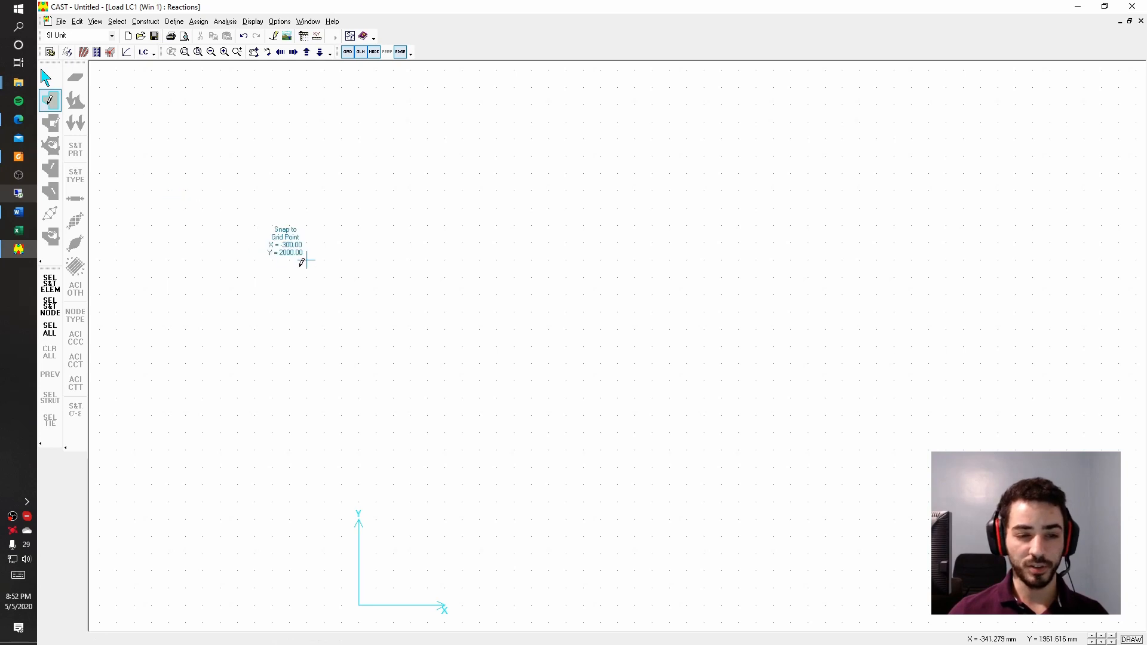
left_click(361, 603)
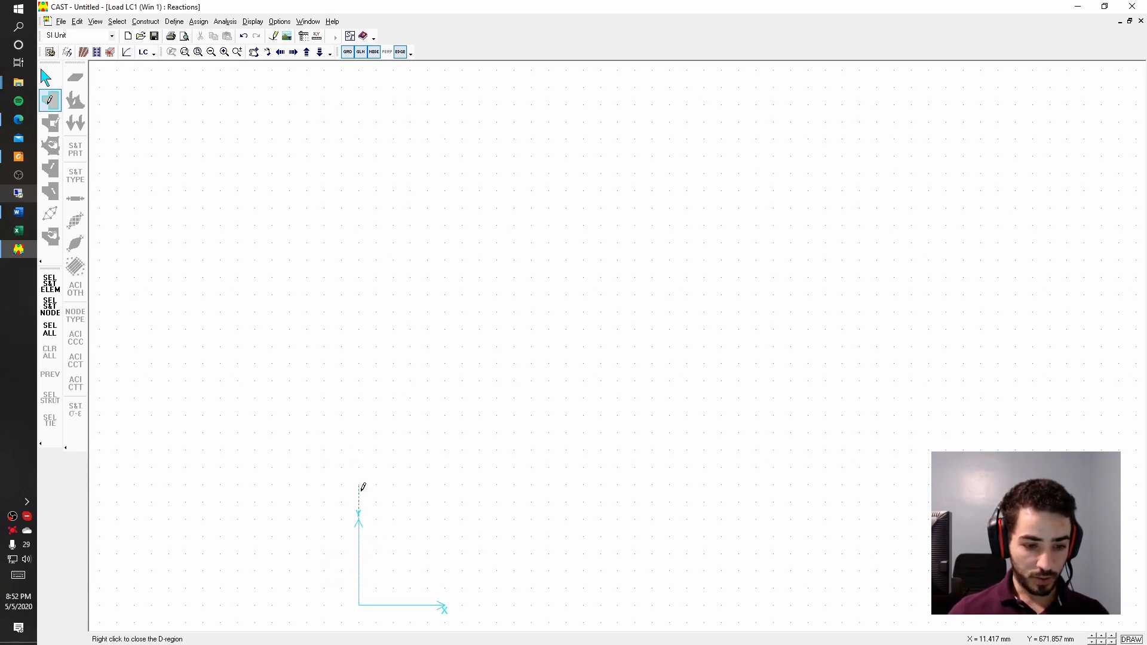
left_click(362, 495)
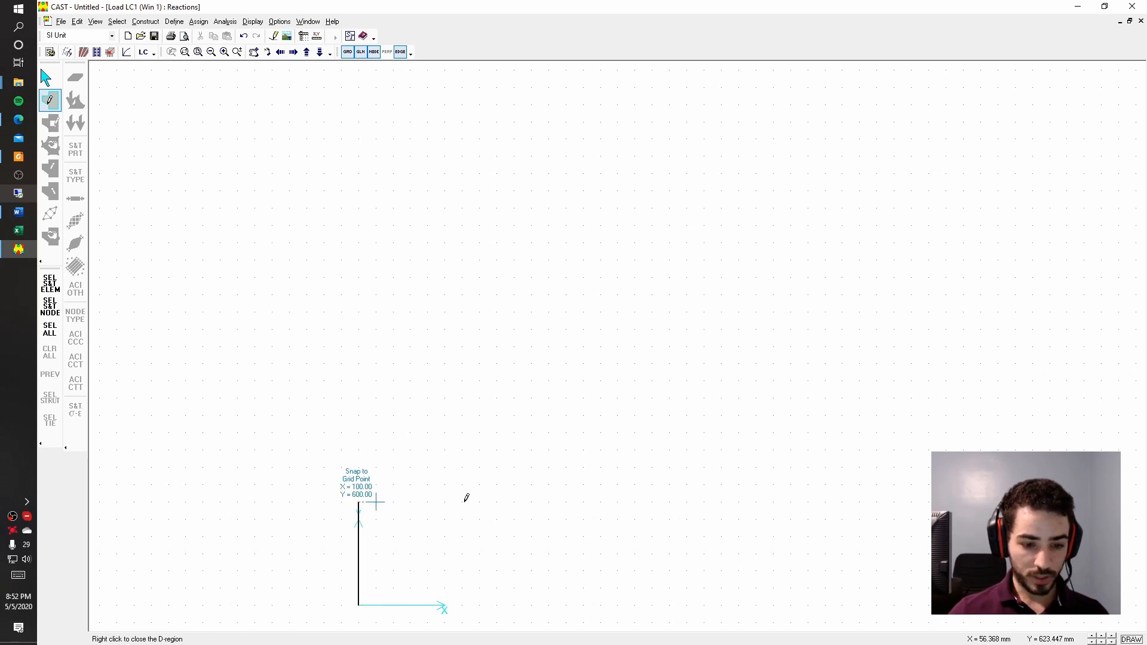
left_click(709, 495)
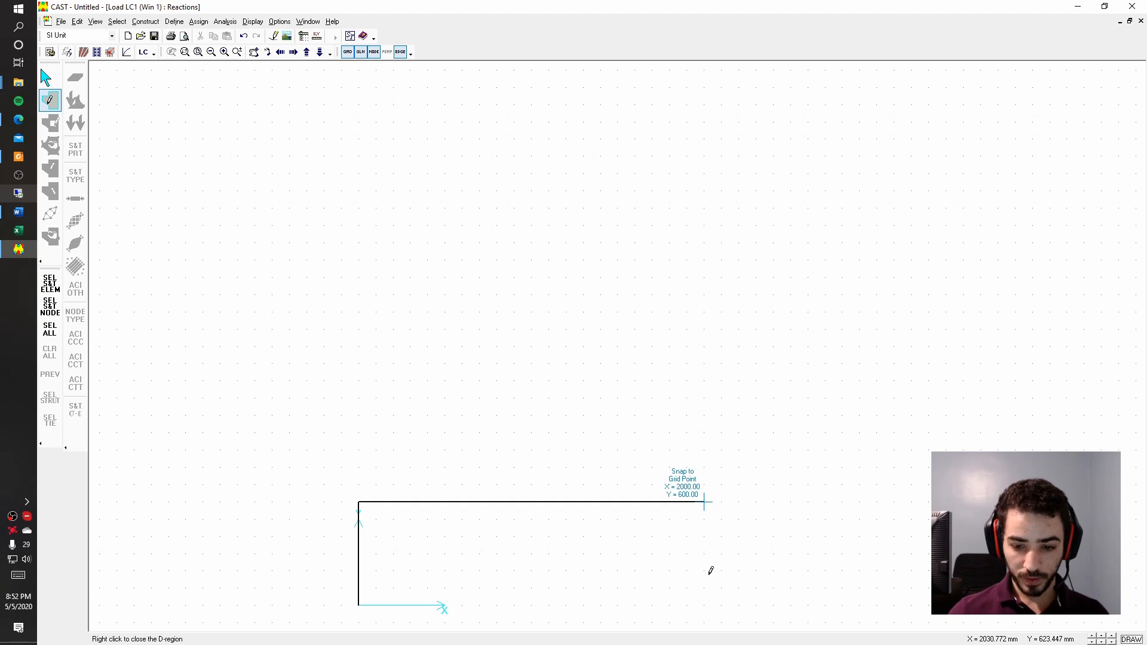
left_click(710, 595)
left_click(359, 605)
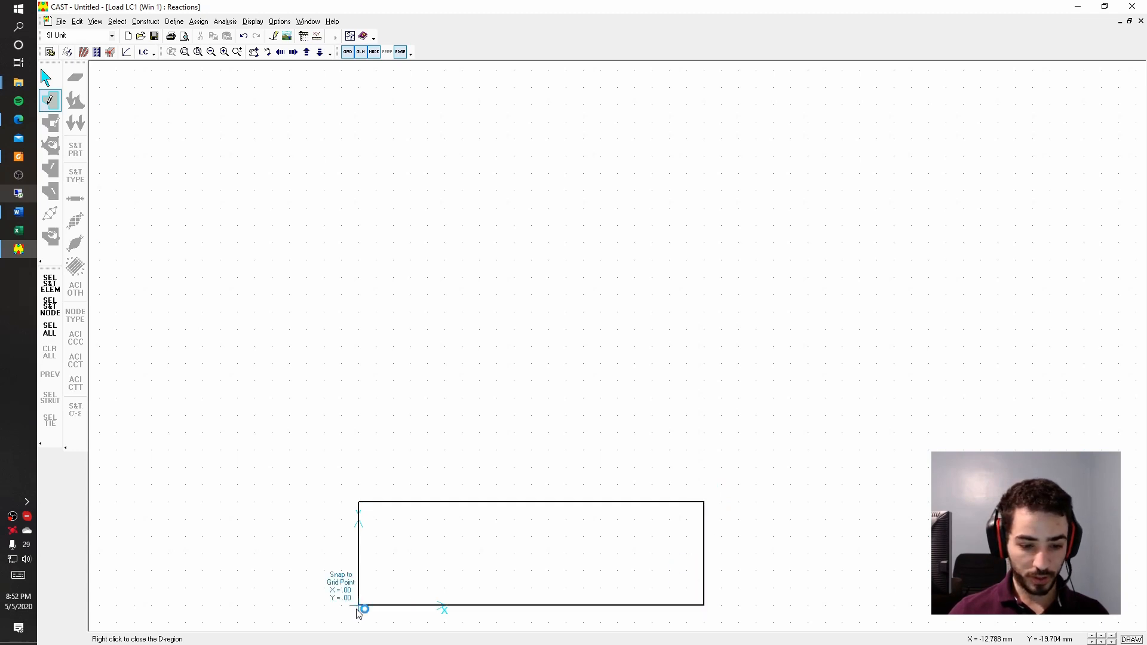
right_click(360, 607)
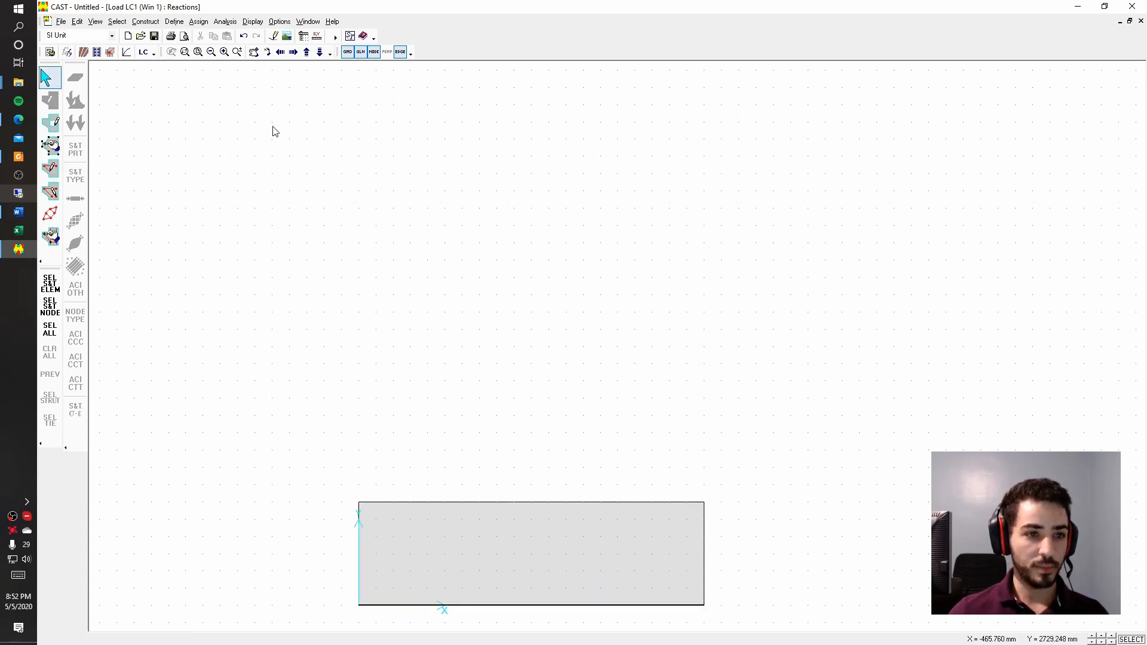
left_click(197, 52)
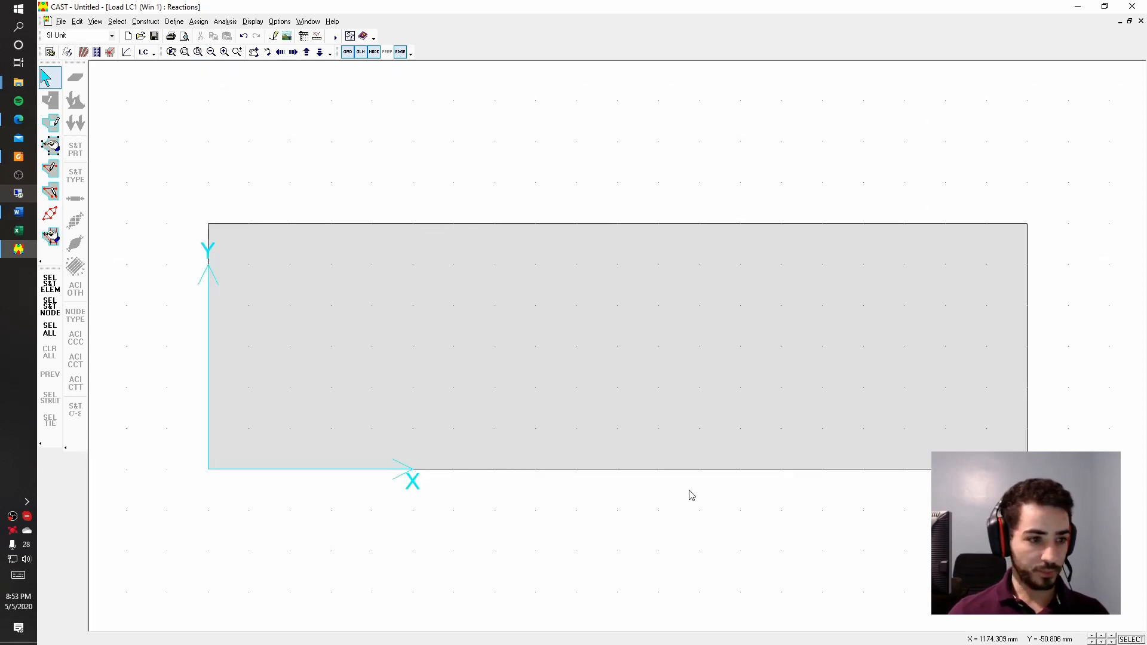
left_click(50, 199)
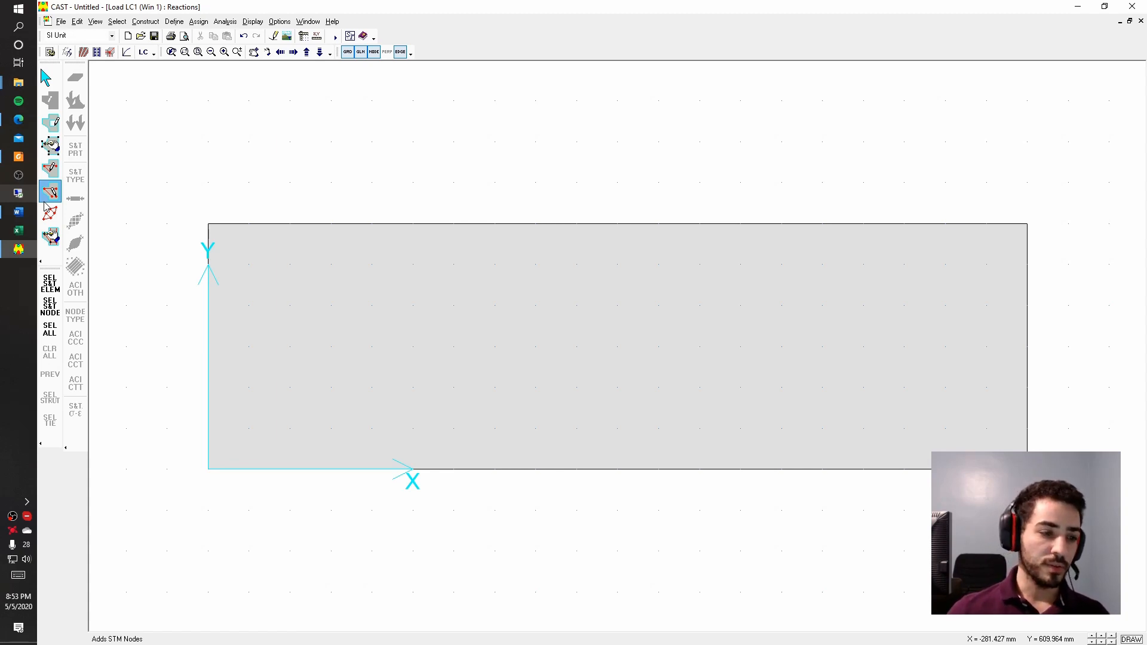
left_click(50, 192)
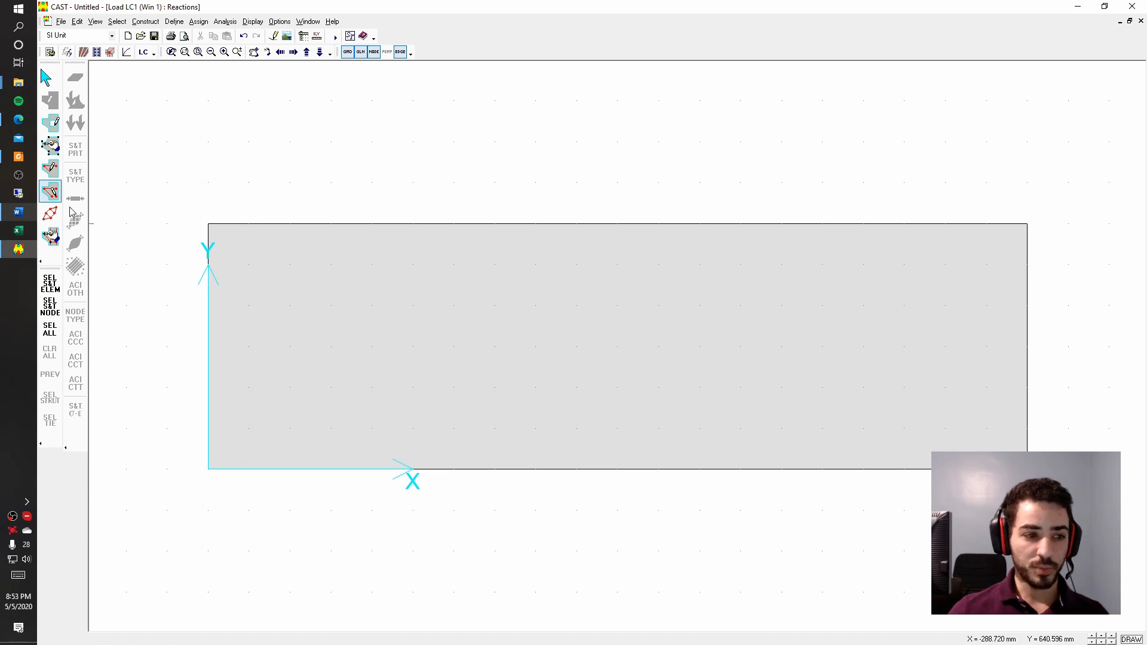
left_click(18, 212)
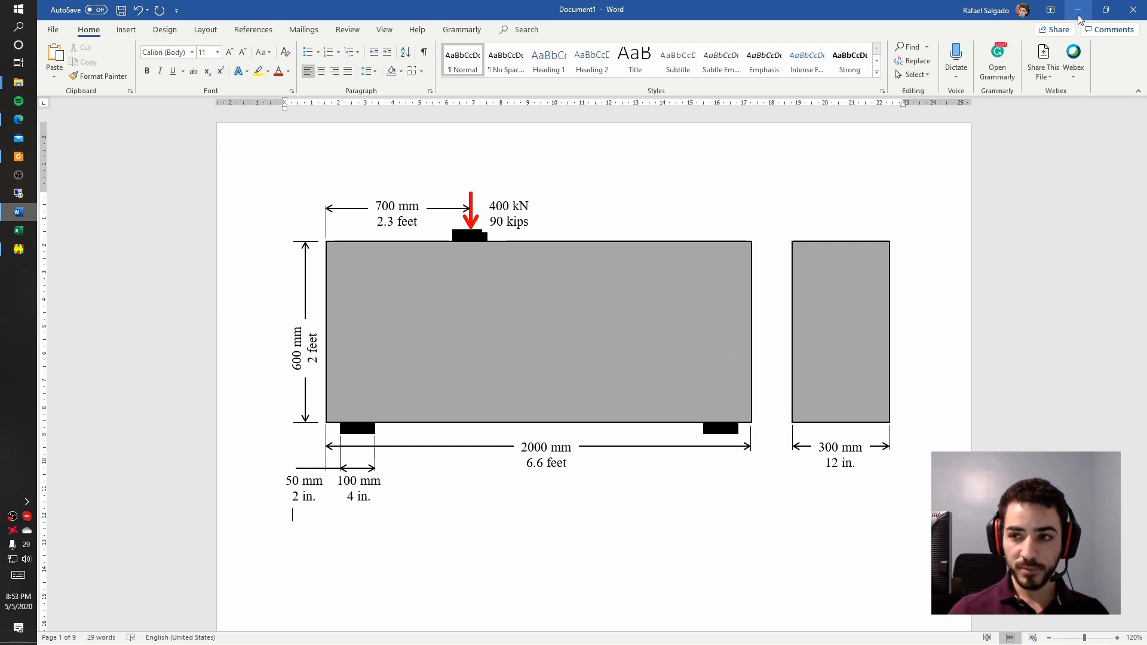
key("alt+Tab")
key("Escape")
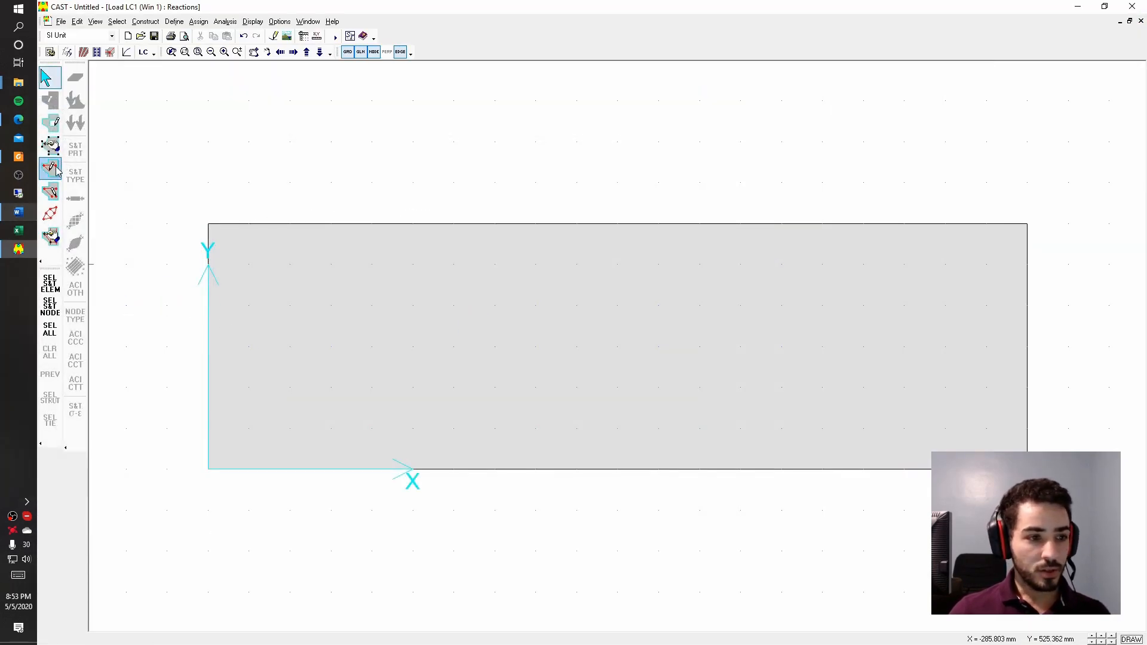
With grid point snapping off, draw strut-and-tie elements from the top edge at about X 557 mm through N2 and N3 to the bottom edge at about X 98 mm
left_click(59, 177)
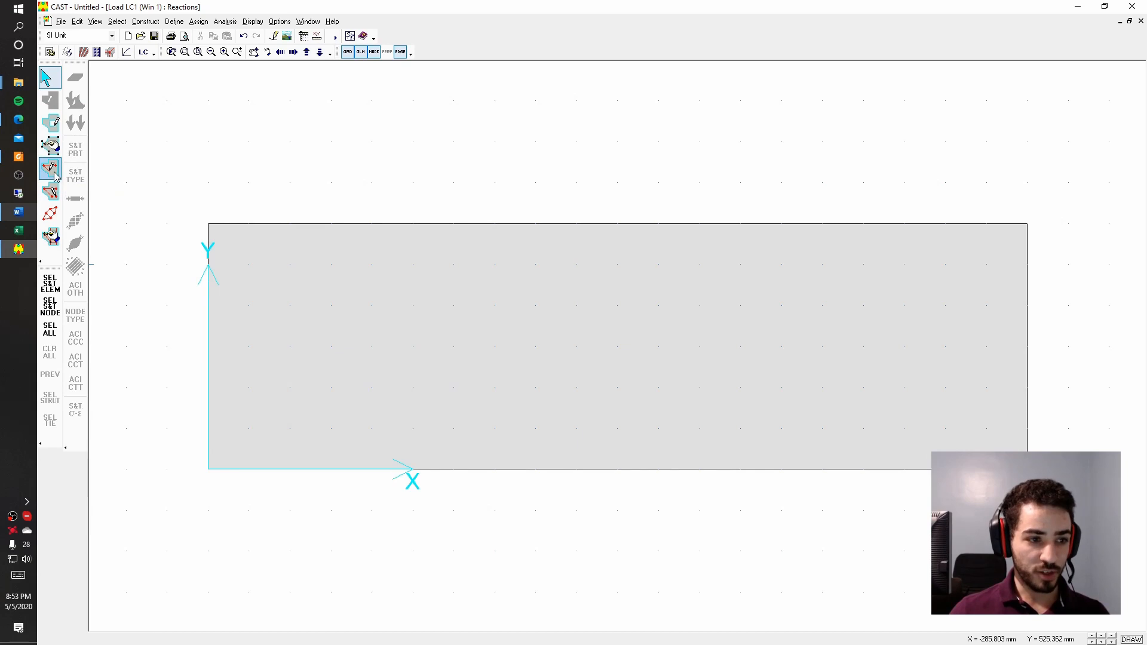
left_click(349, 56)
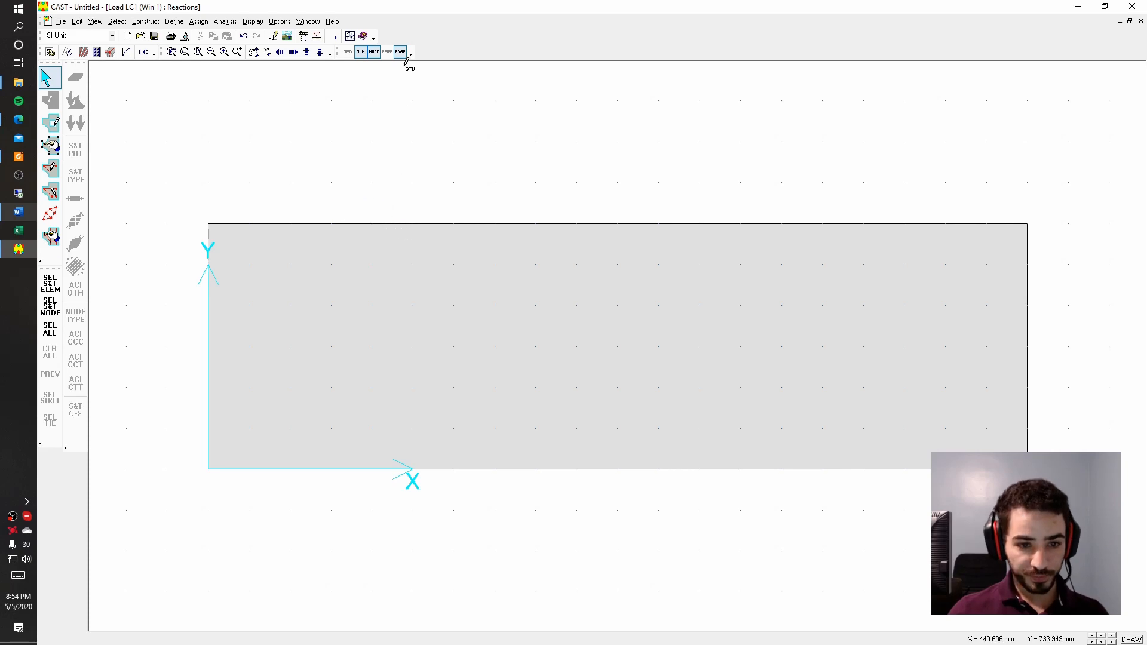
left_click(437, 223)
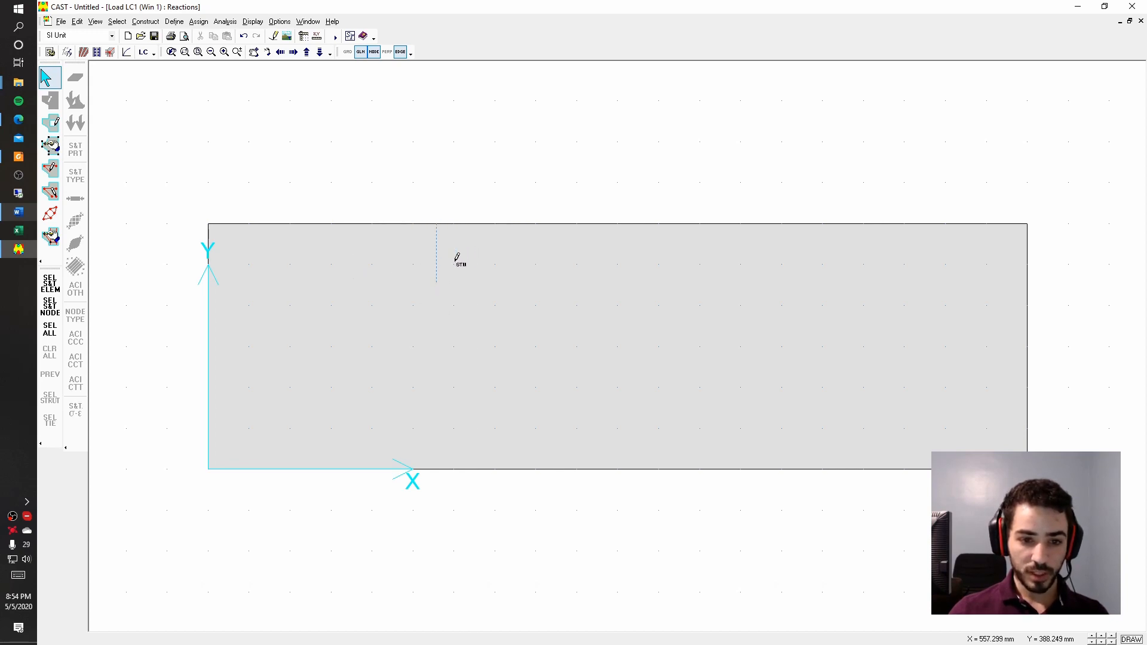
left_click(438, 246)
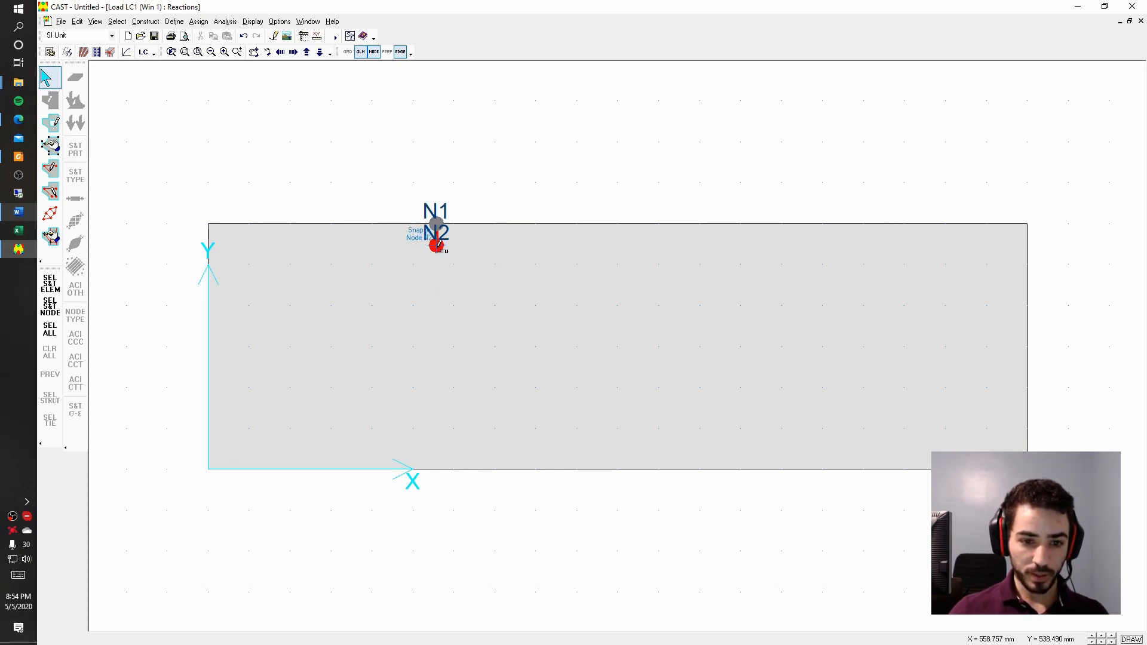
left_click(248, 445)
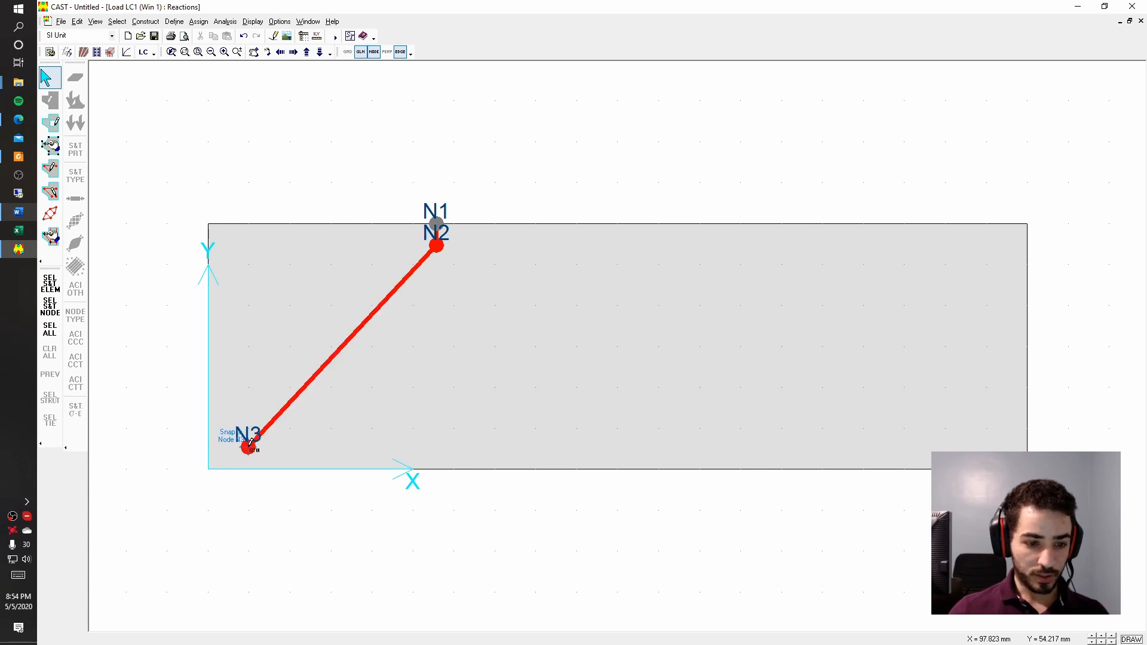
left_click(248, 469)
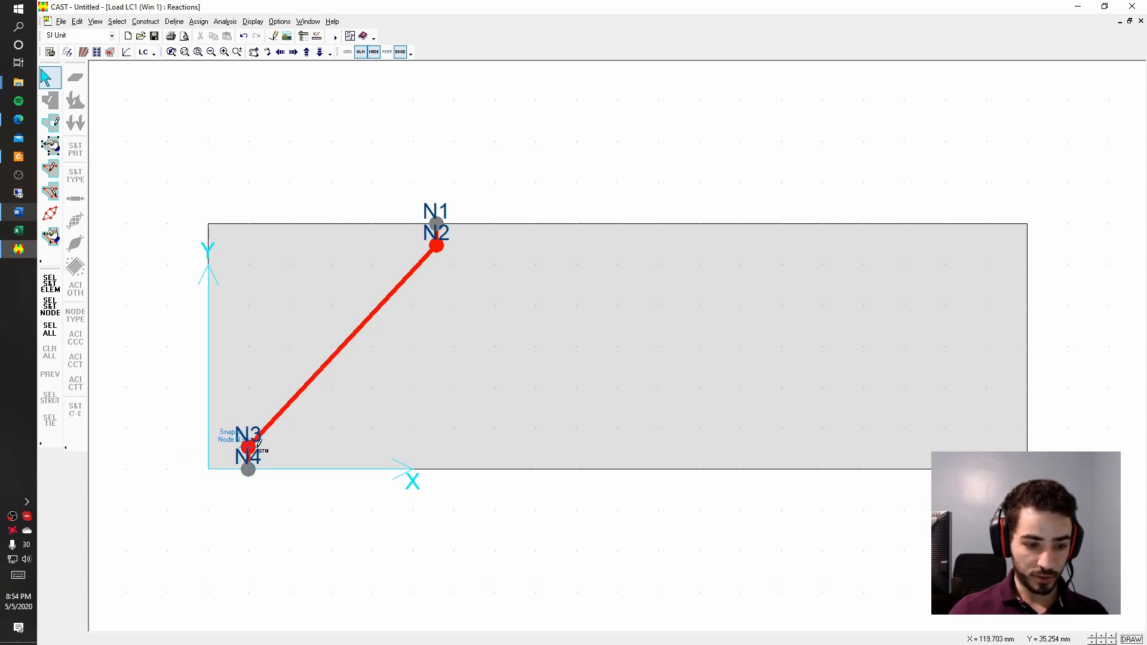
Complete the truss triangle with a horizontal element from N3 to about X 1896 mm, a short support element below it and a diagonal to N2
left_click(248, 445)
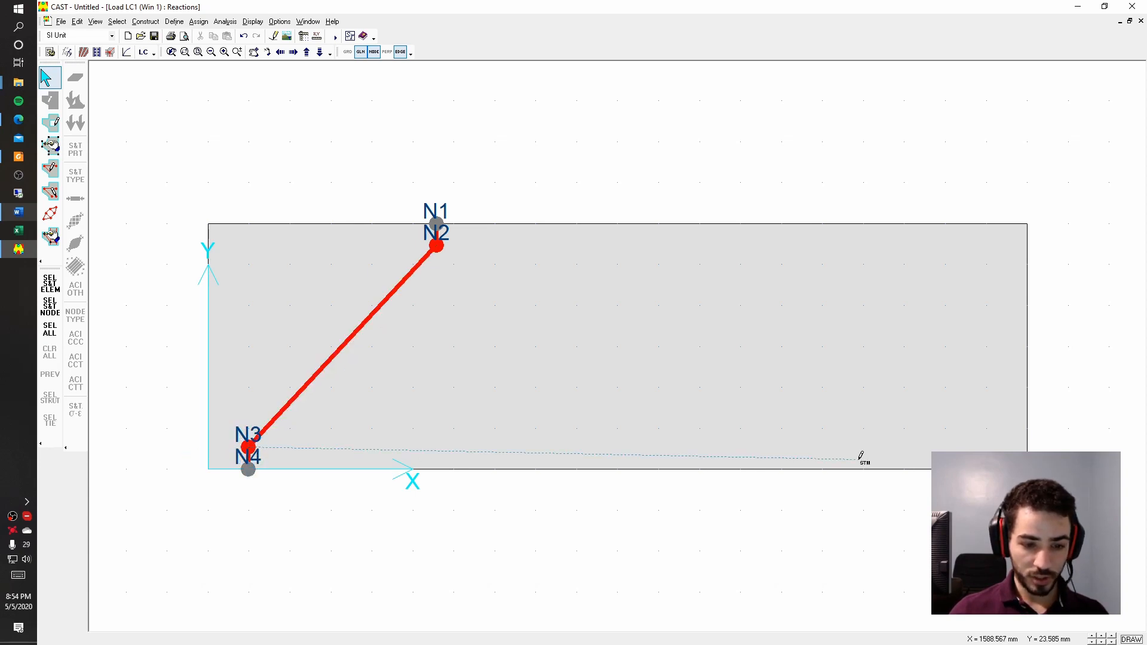
left_click(984, 446)
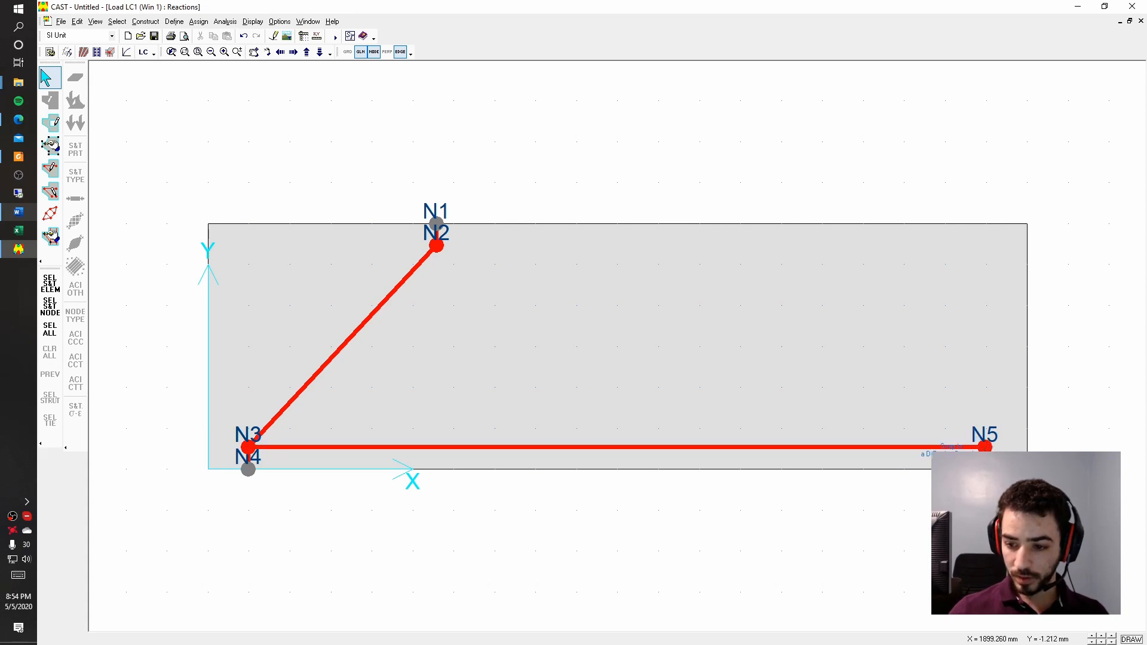
left_click(984, 447)
left_click(436, 246)
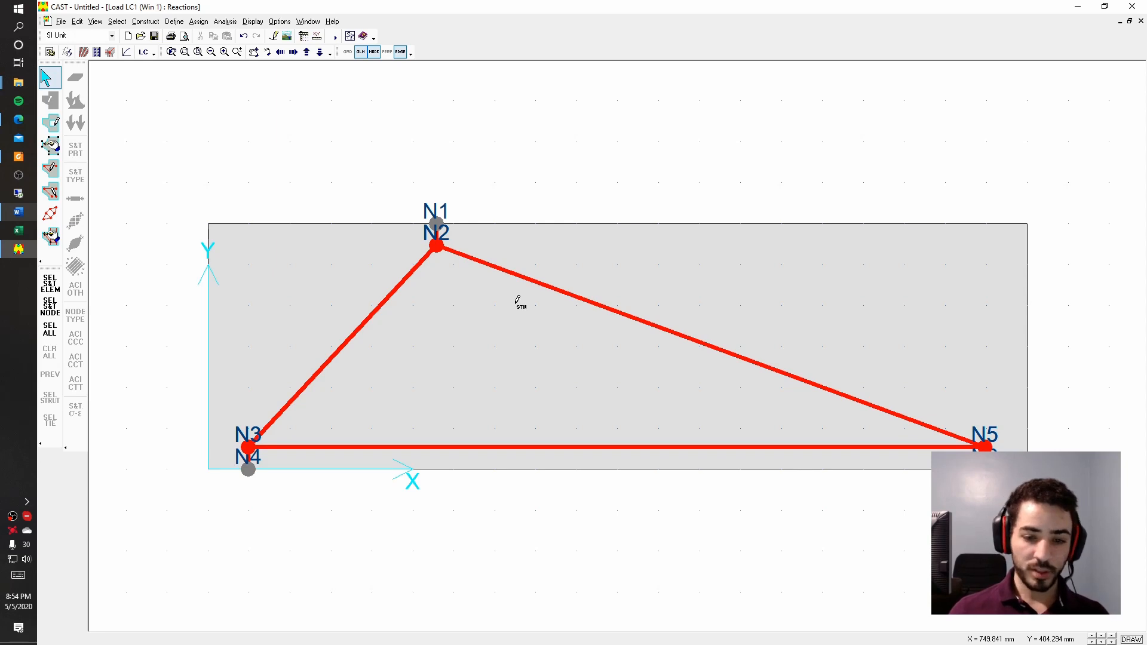
left_click(48, 78)
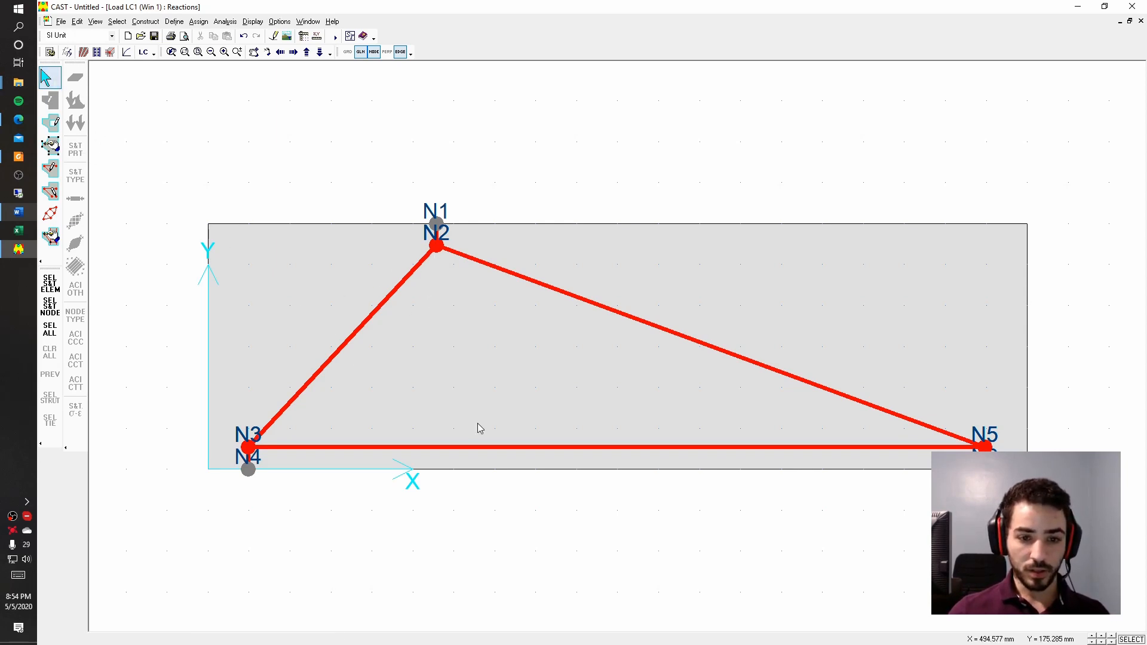
Set the X coordinate of node N3 to 100 mm
double_click(249, 448)
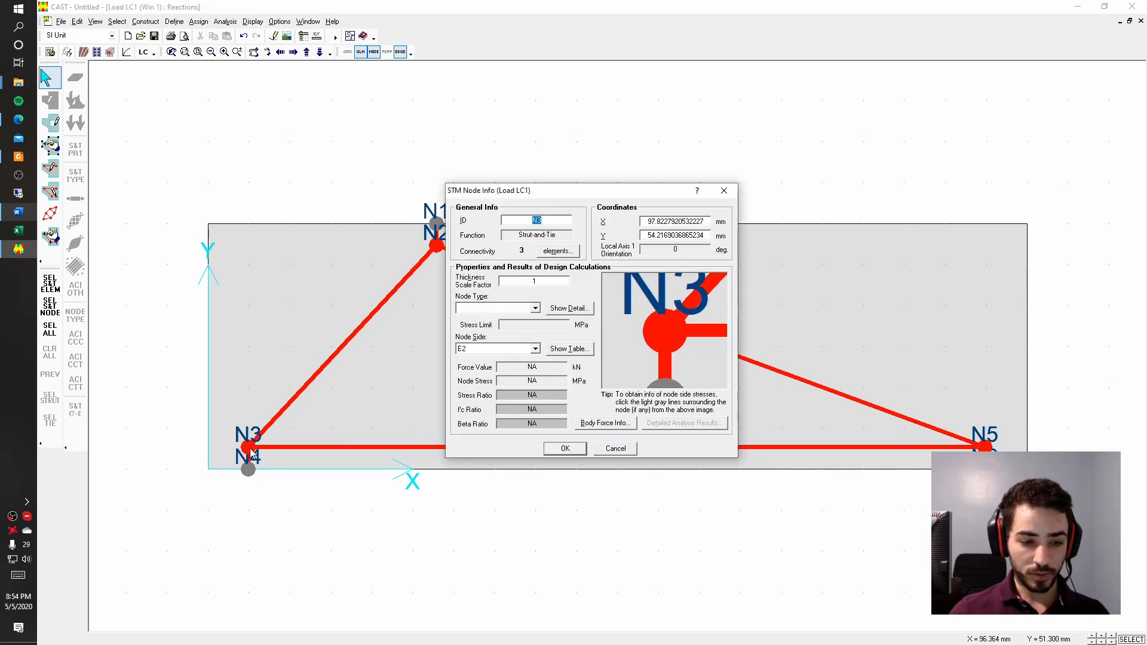
left_click_drag(648, 223, 709, 222)
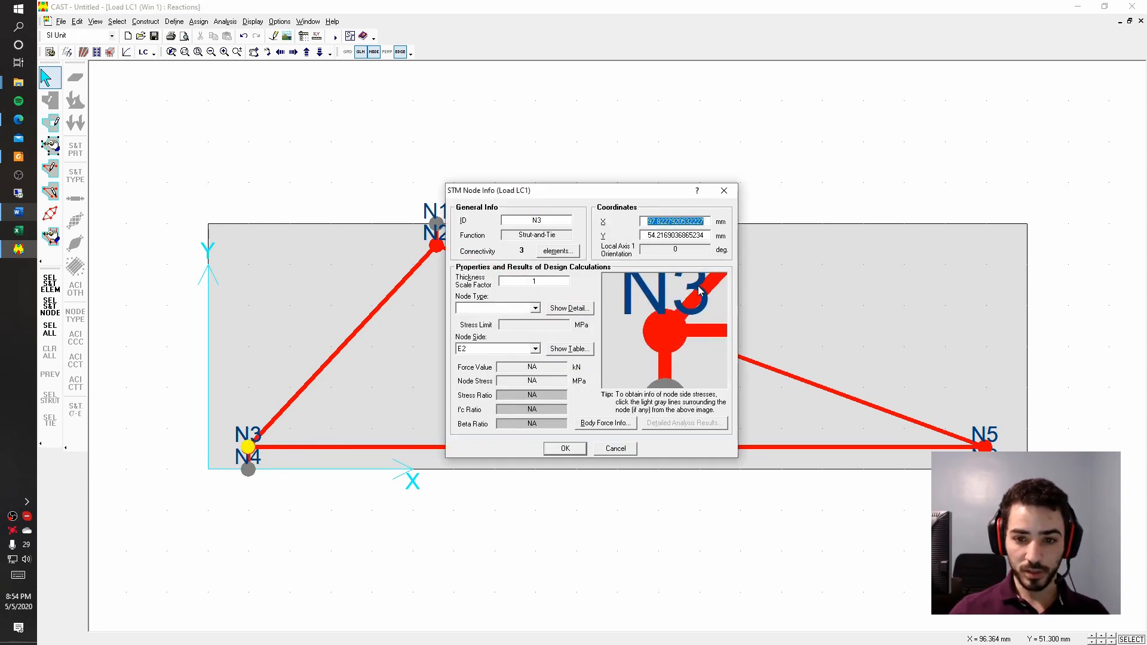
type("100")
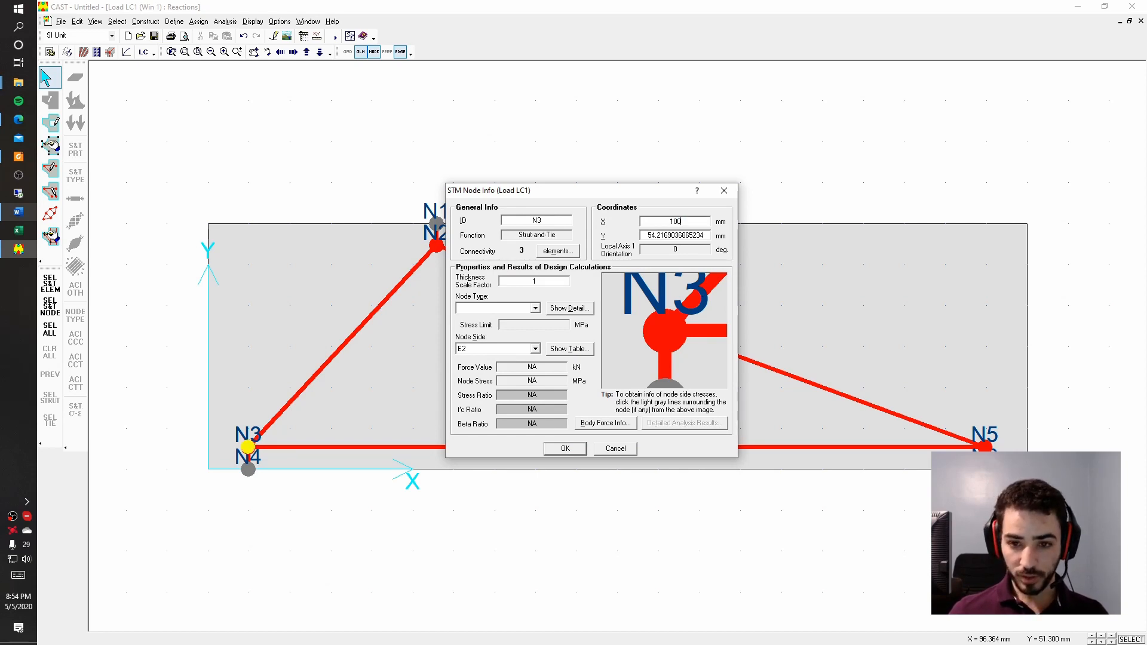
left_click(561, 448)
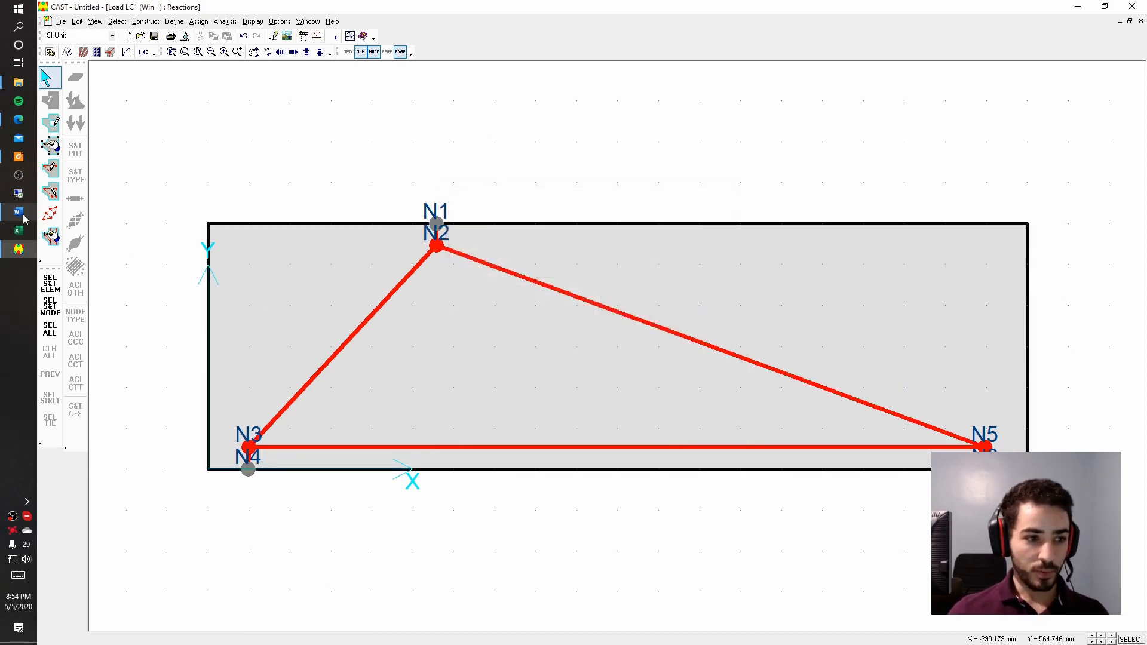
Check the support and load positions in the Word sketch and set the X coordinates of nodes N1 and N2 to 700 mm
left_click(22, 213)
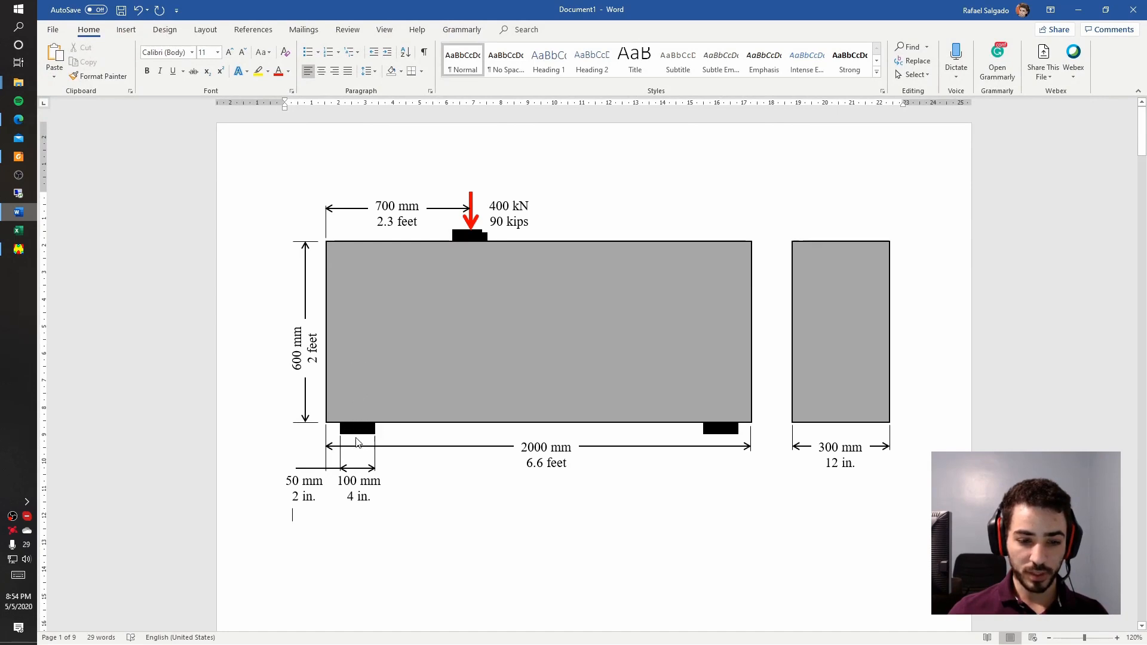
left_click(1078, 9)
double_click(436, 227)
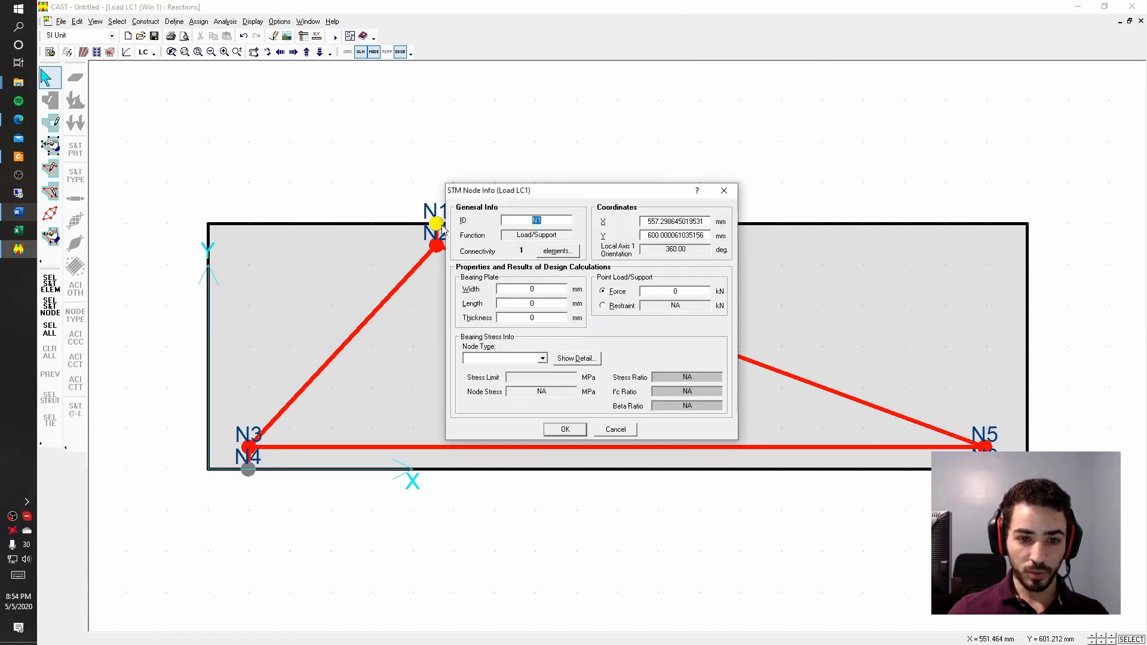
left_click_drag(704, 221, 649, 223)
type("700")
left_click(565, 429)
double_click(437, 246)
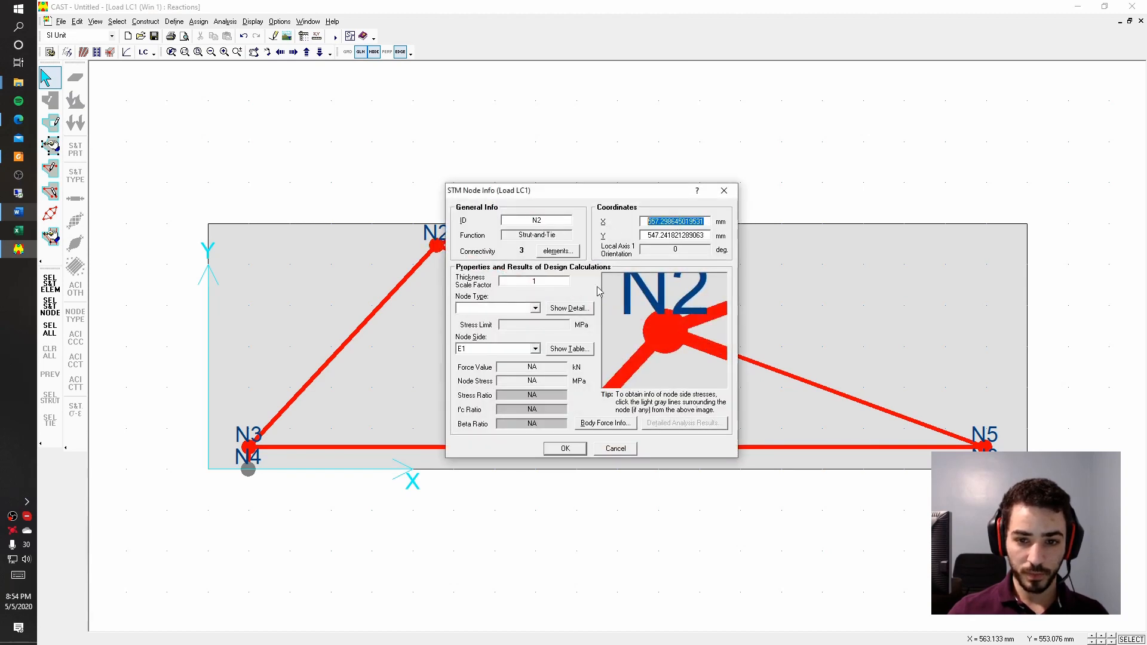
type("700")
left_click(565, 448)
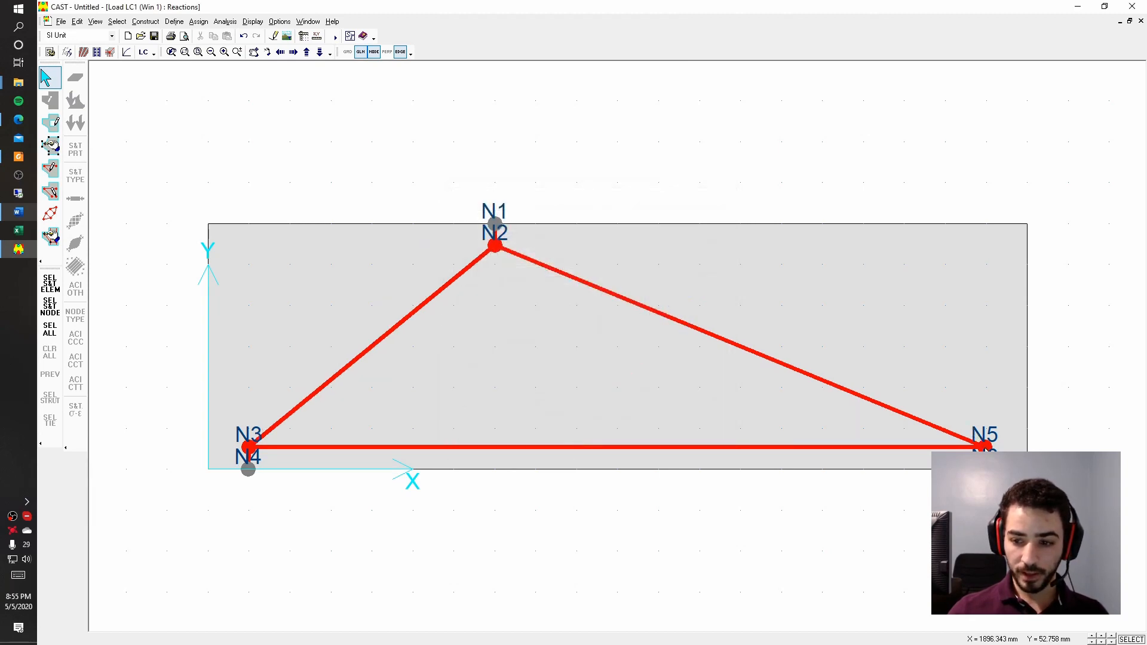
Set the X coordinates of node N5 and the support node N6 below it to 1900 mm
double_click(984, 447)
left_click_drag(706, 221, 632, 225)
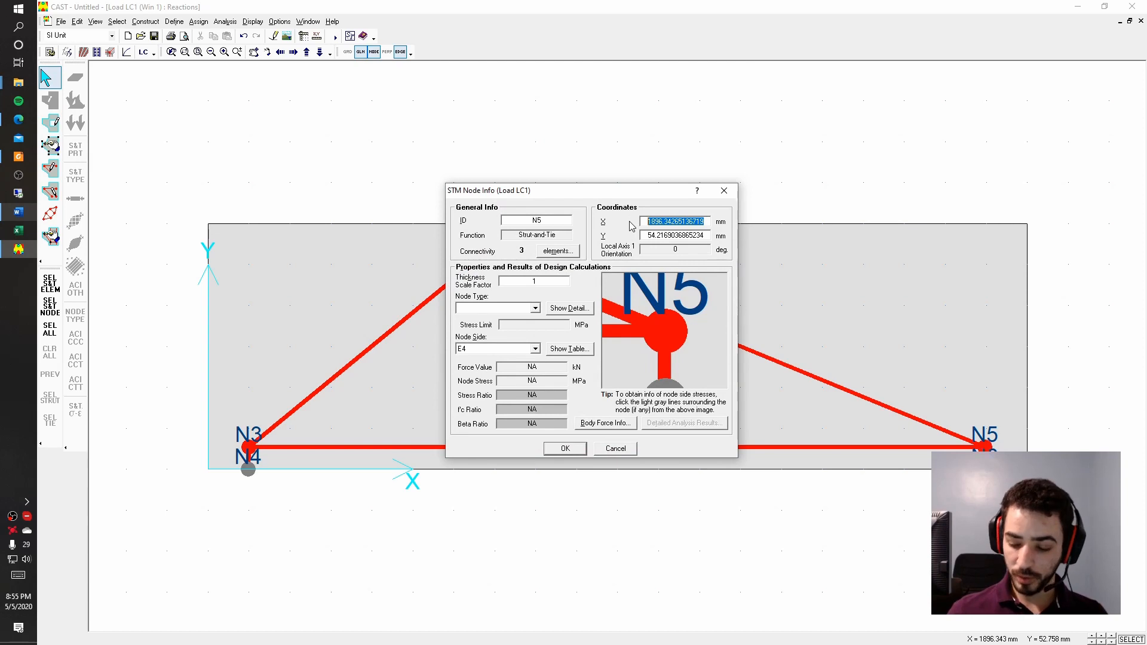
type("1900")
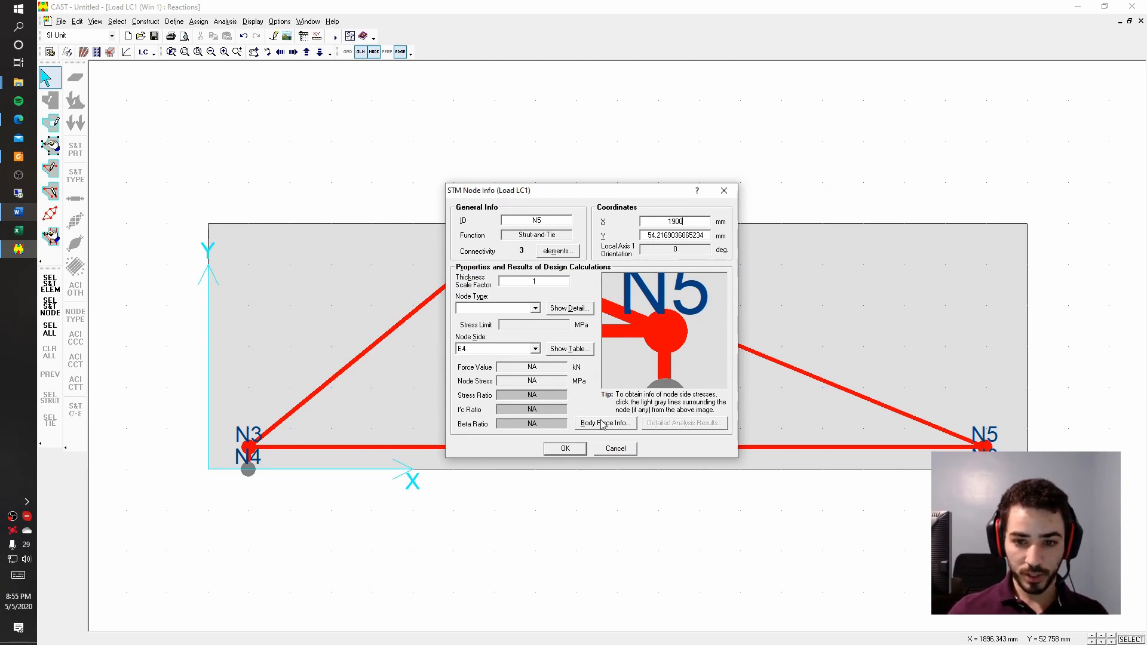
left_click(565, 448)
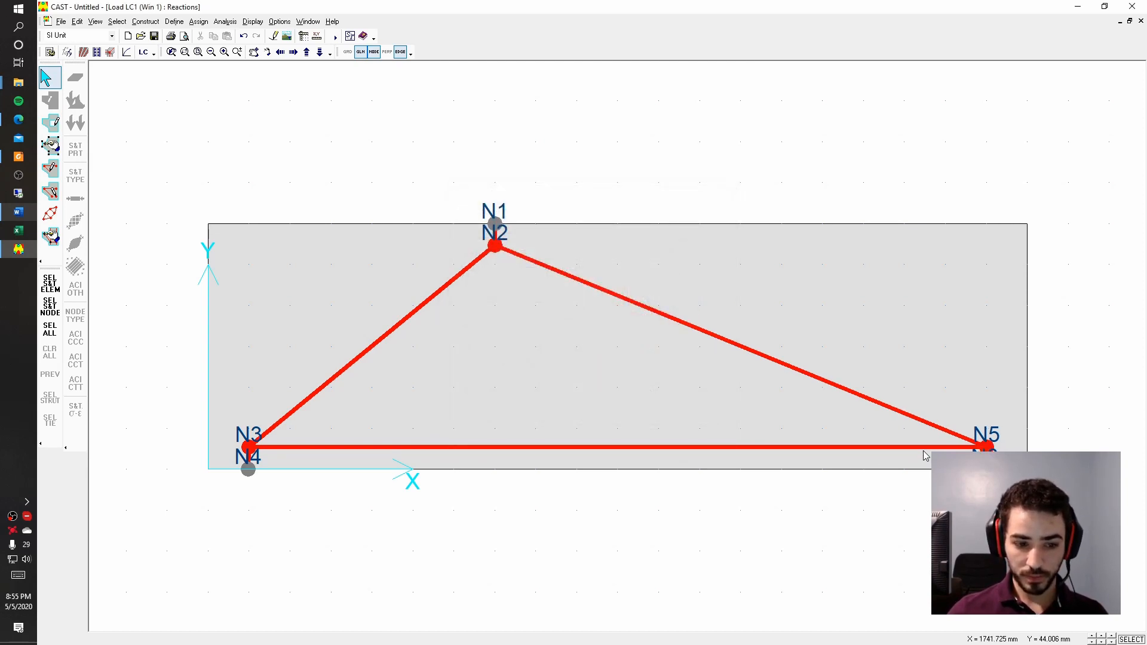
double_click(984, 471)
double_click(706, 224)
type("1900")
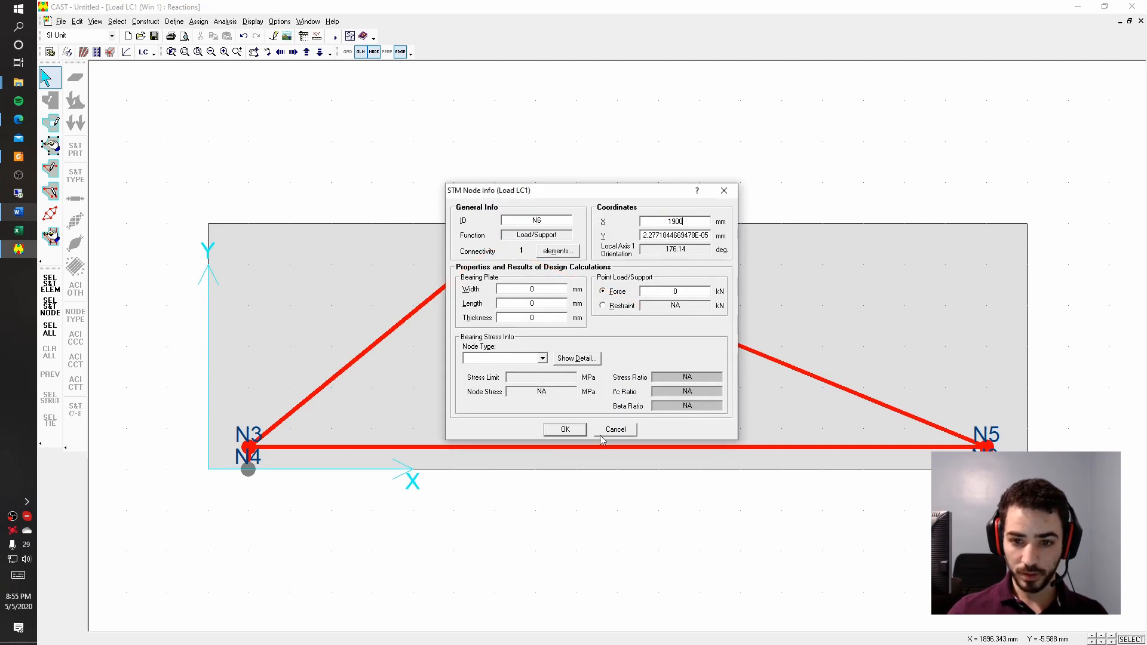
left_click(568, 432)
Set the X coordinate of the support node N4 to 100 mm
double_click(249, 475)
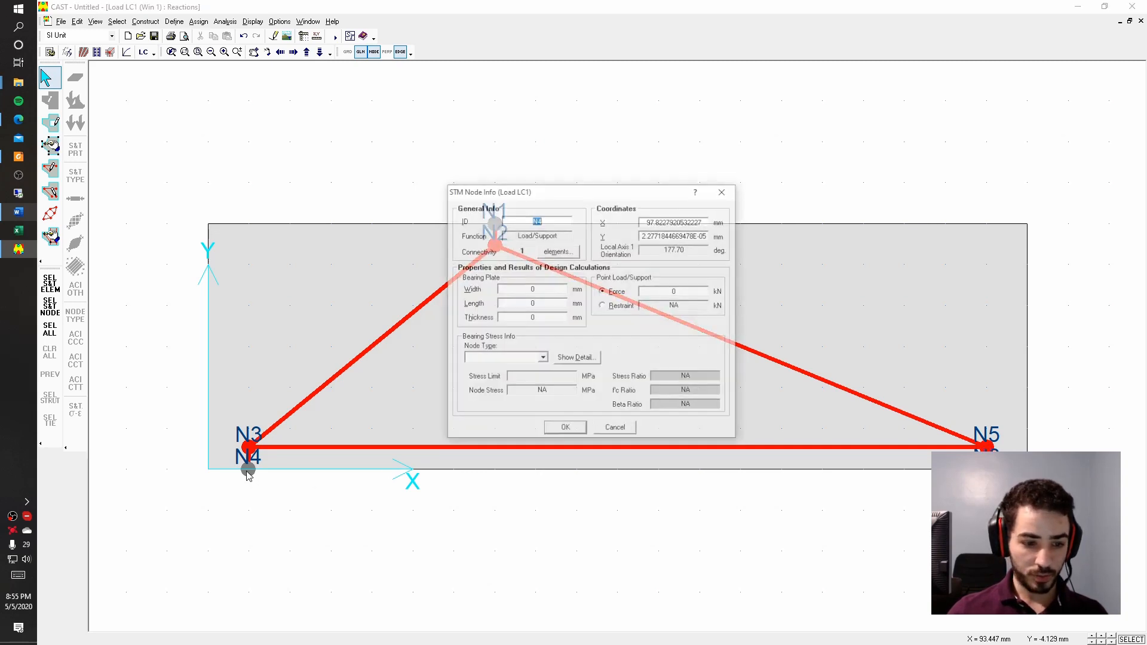
left_click_drag(705, 221, 651, 221)
type("100")
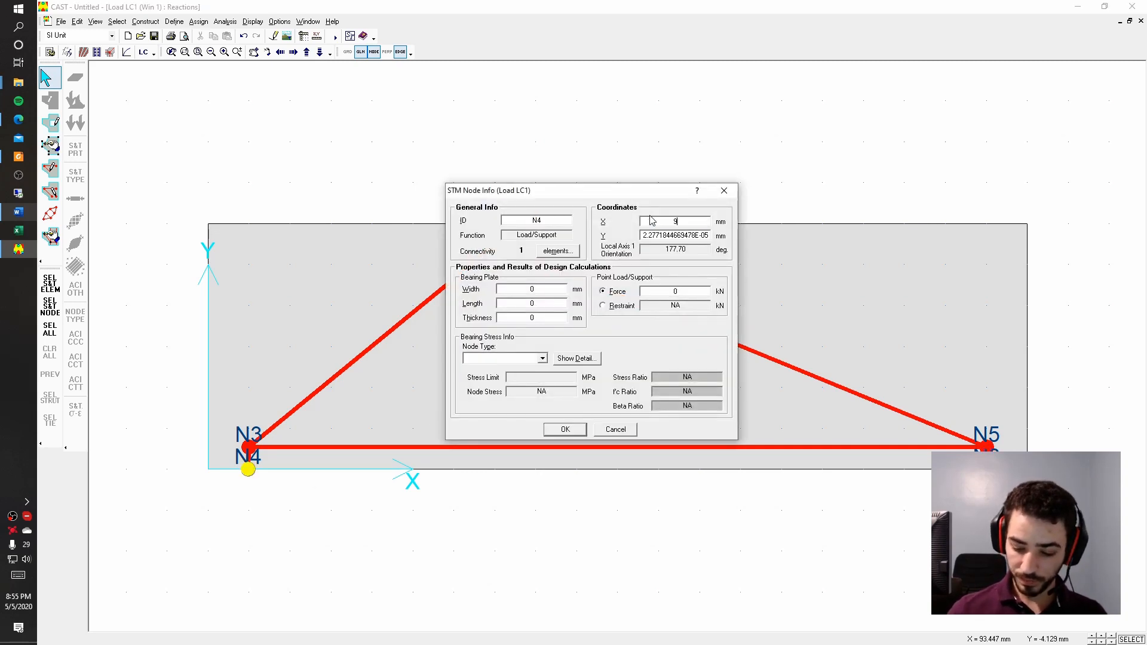
left_click(573, 429)
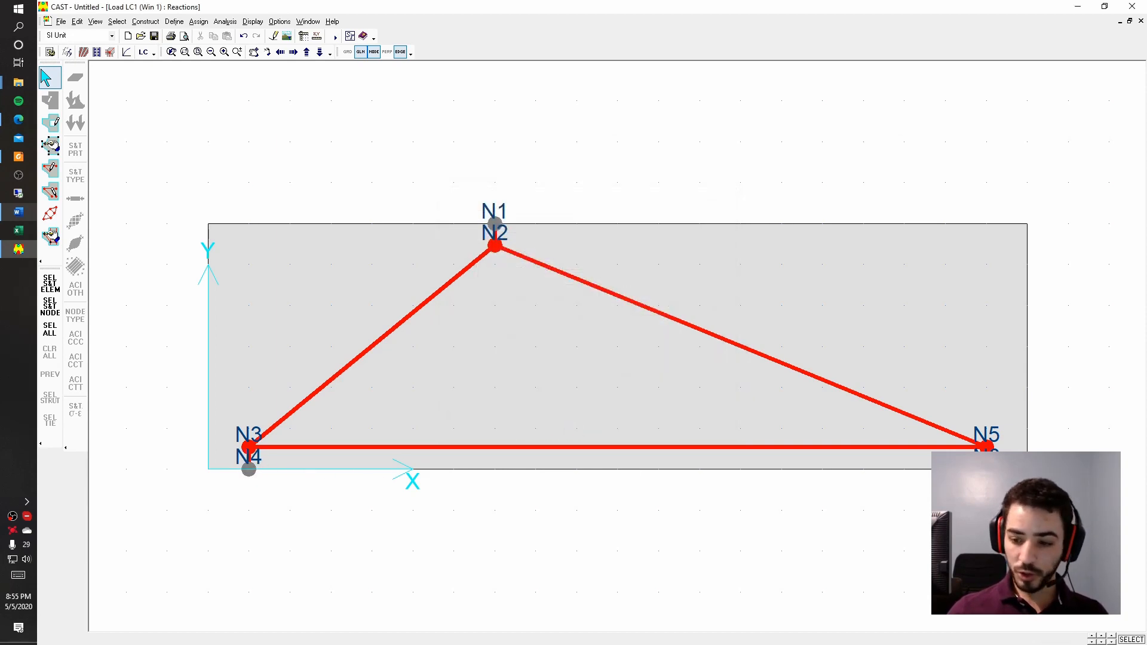
Change the point load/support type of the bottom-edge nodes N4 and N6 from Force to Restraint
double_click(248, 475)
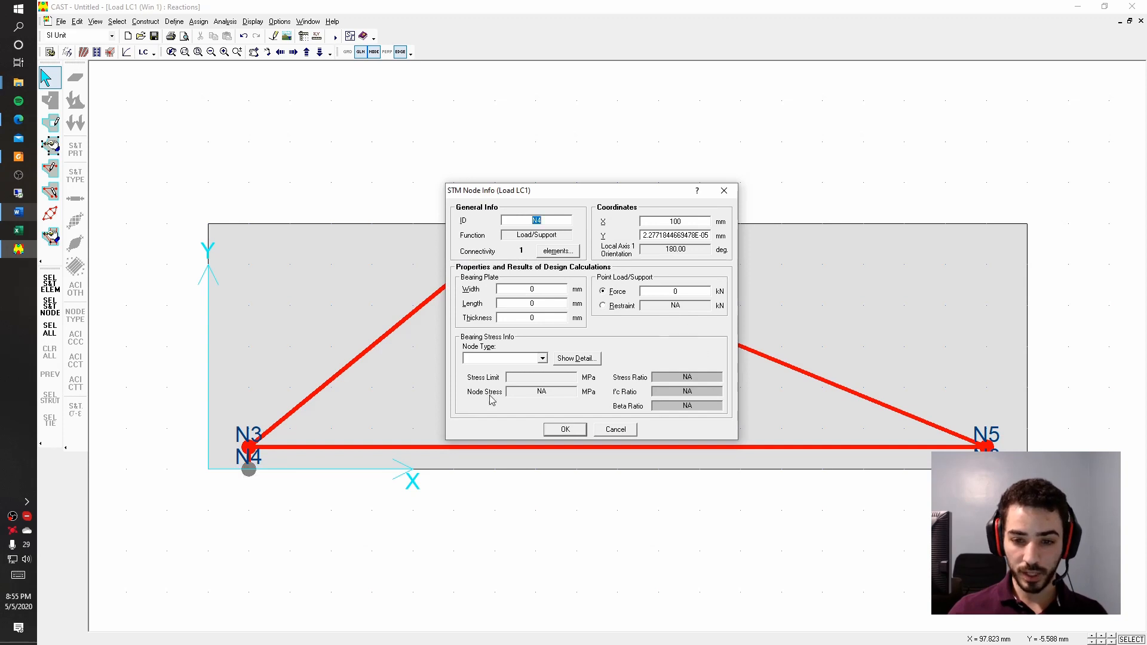
left_click(621, 308)
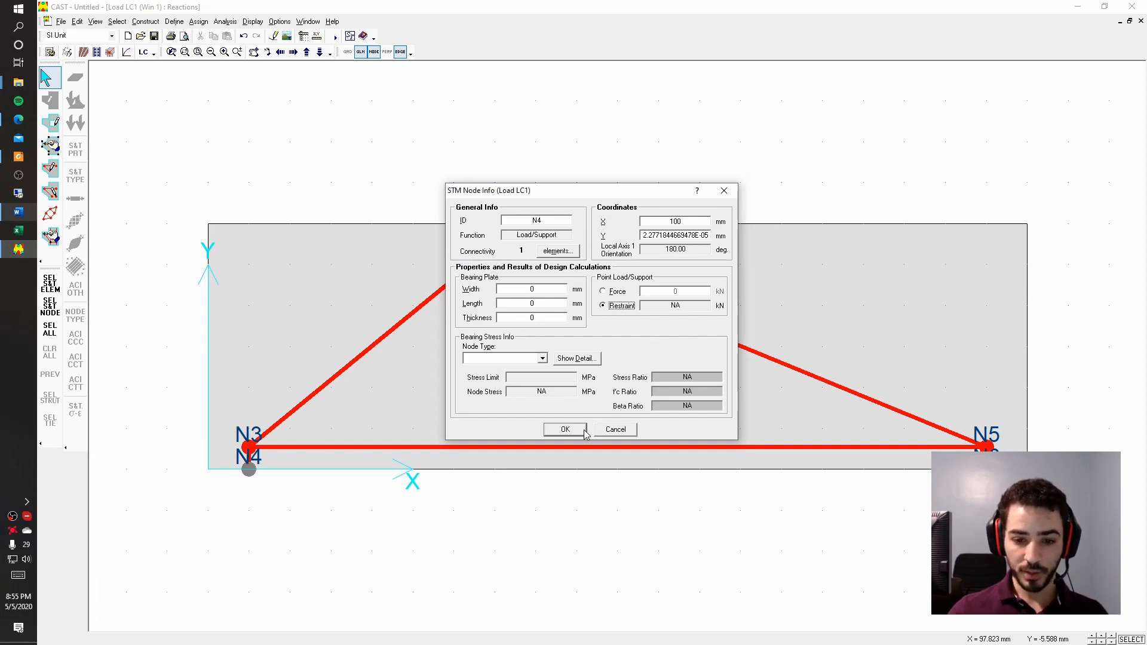
left_click(566, 430)
double_click(986, 447)
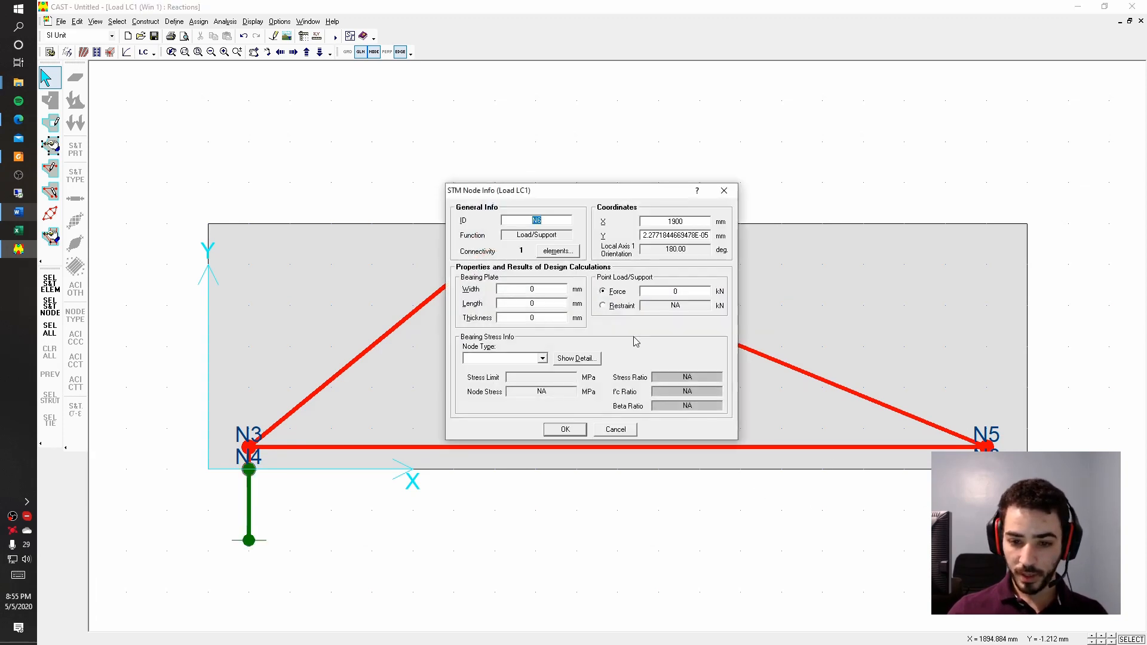
left_click(621, 306)
left_click(582, 431)
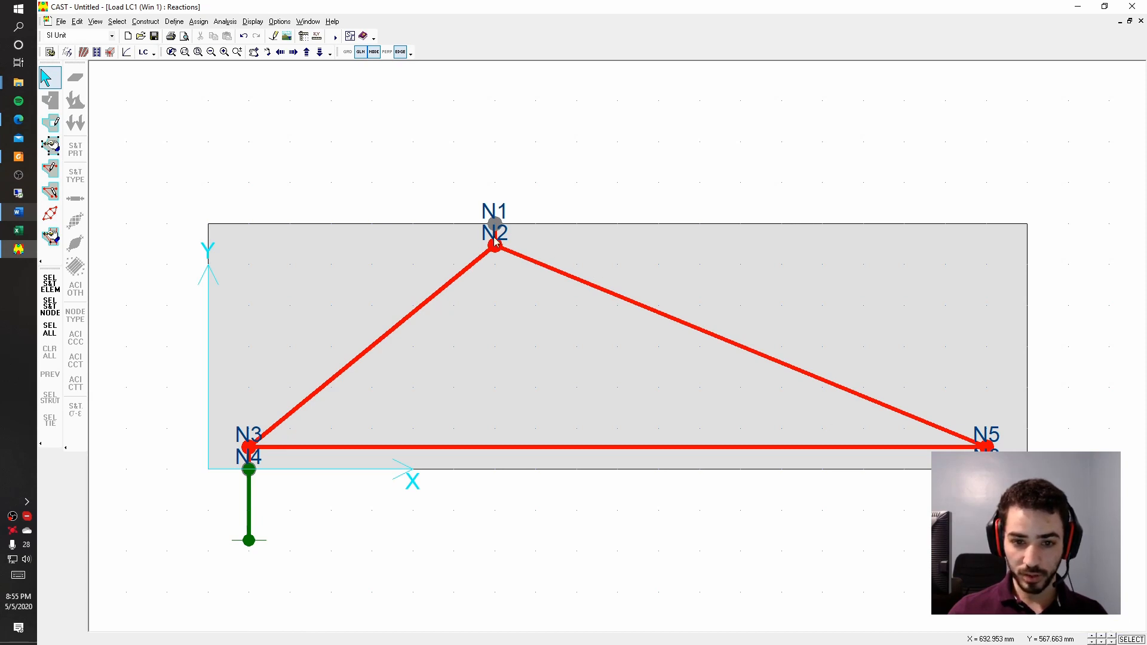
Decrease the font size of all texts and increase the display size of the nodes and lines
left_click(1093, 641)
left_click(1093, 642)
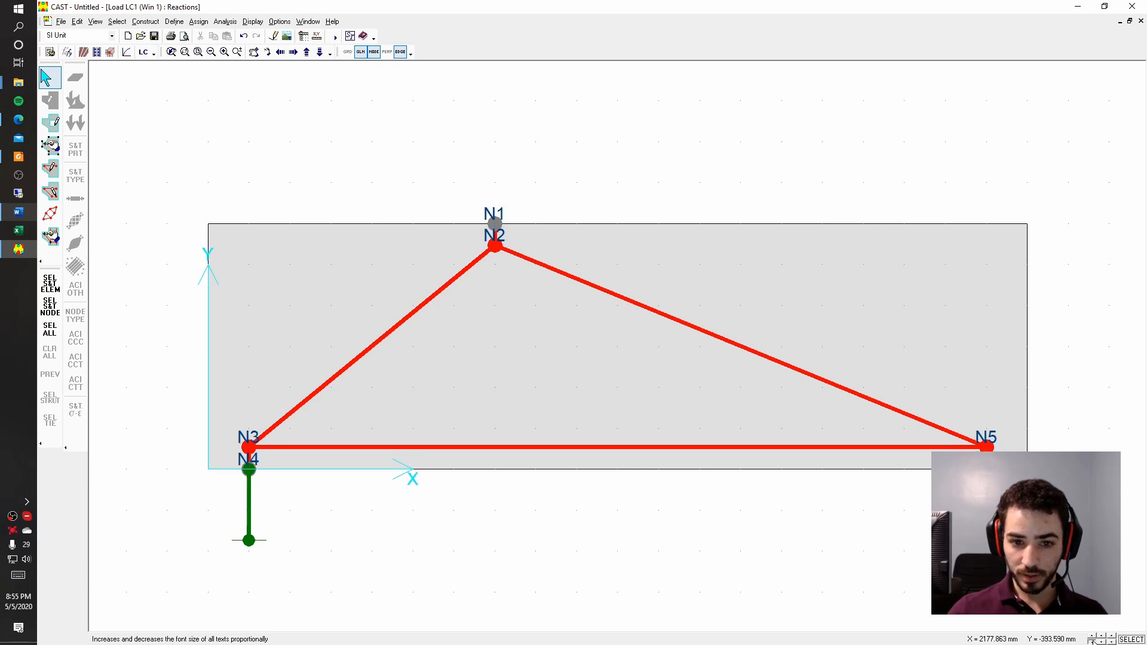
left_click(1093, 642)
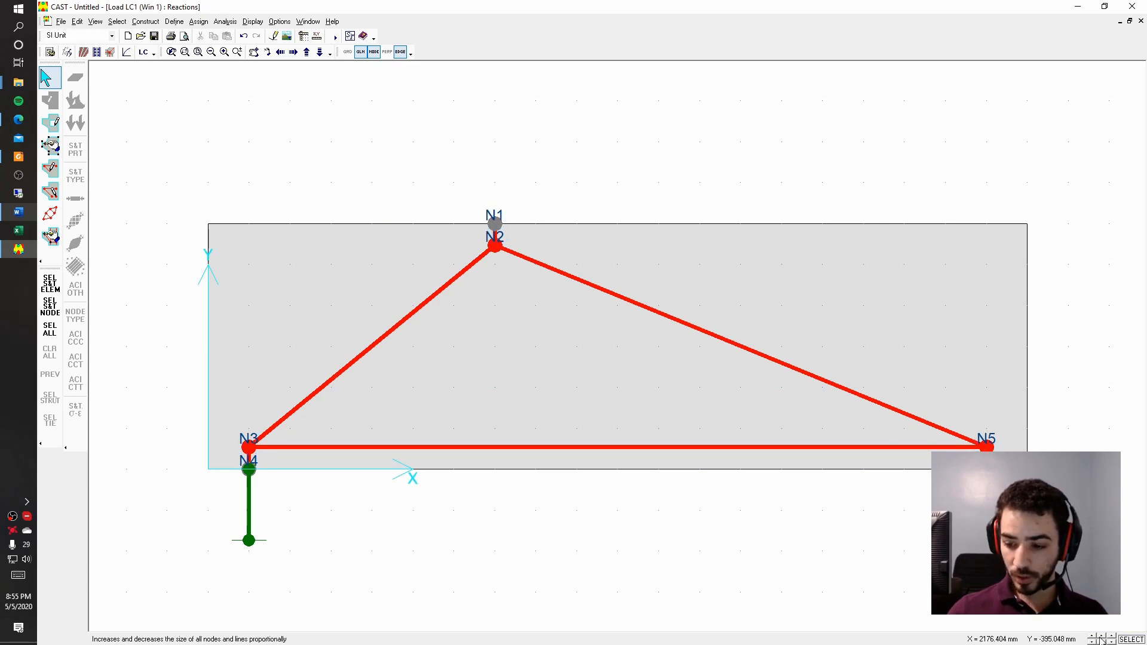
left_click(1102, 640)
left_click(1103, 640)
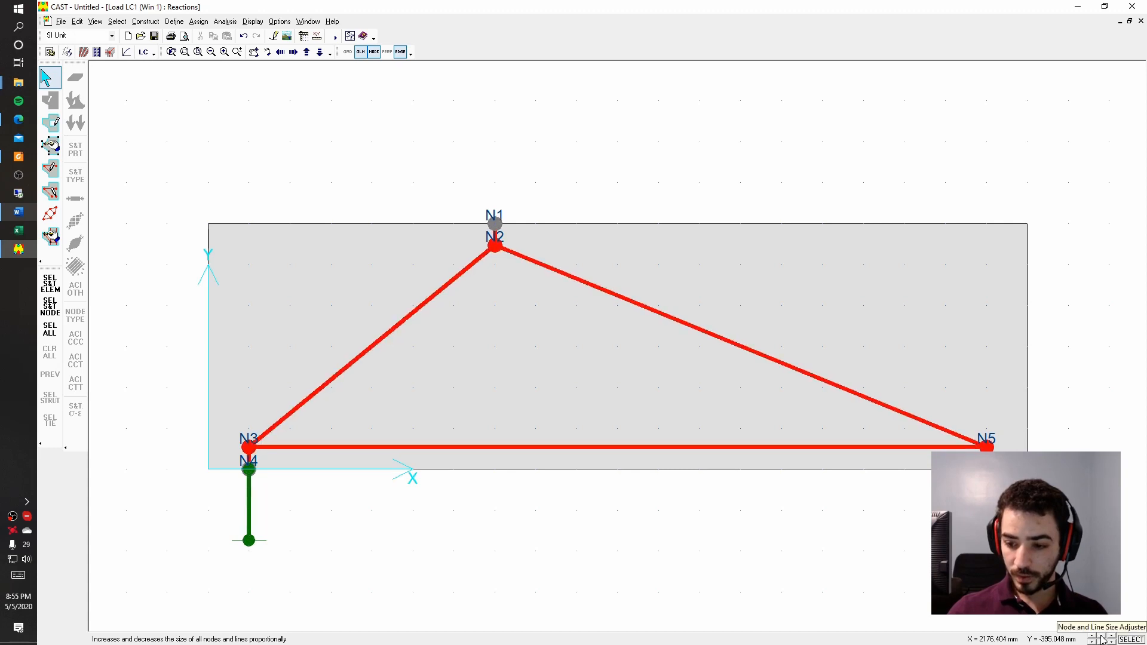
left_click(1103, 639)
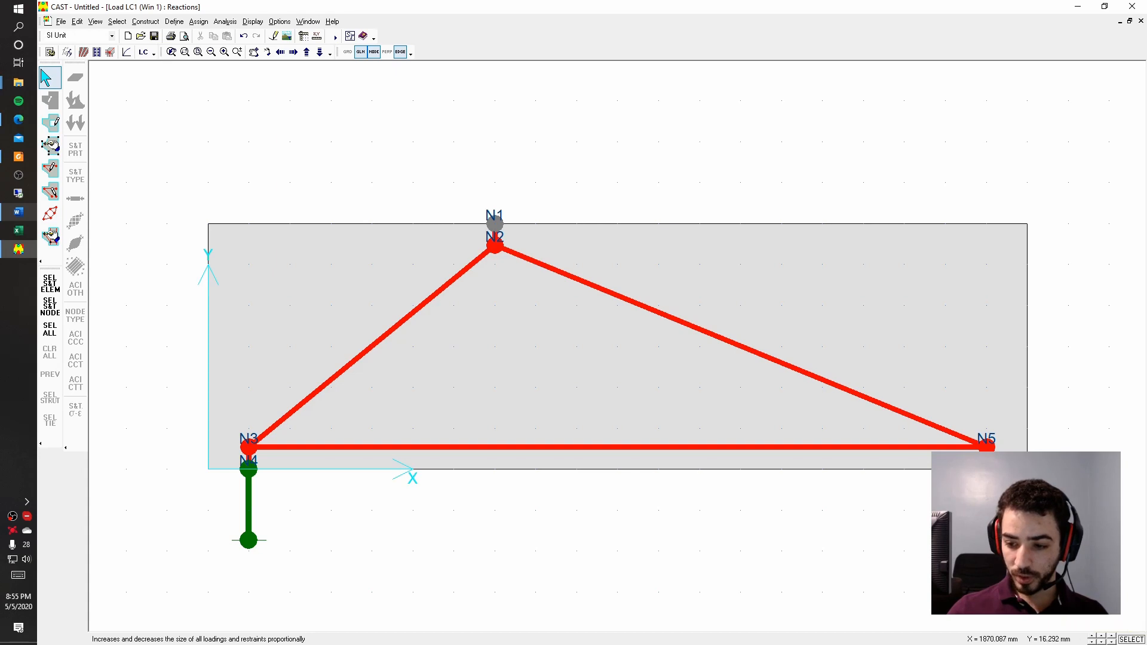
Reduce the display size of all loadings and restraints
left_click(1111, 640)
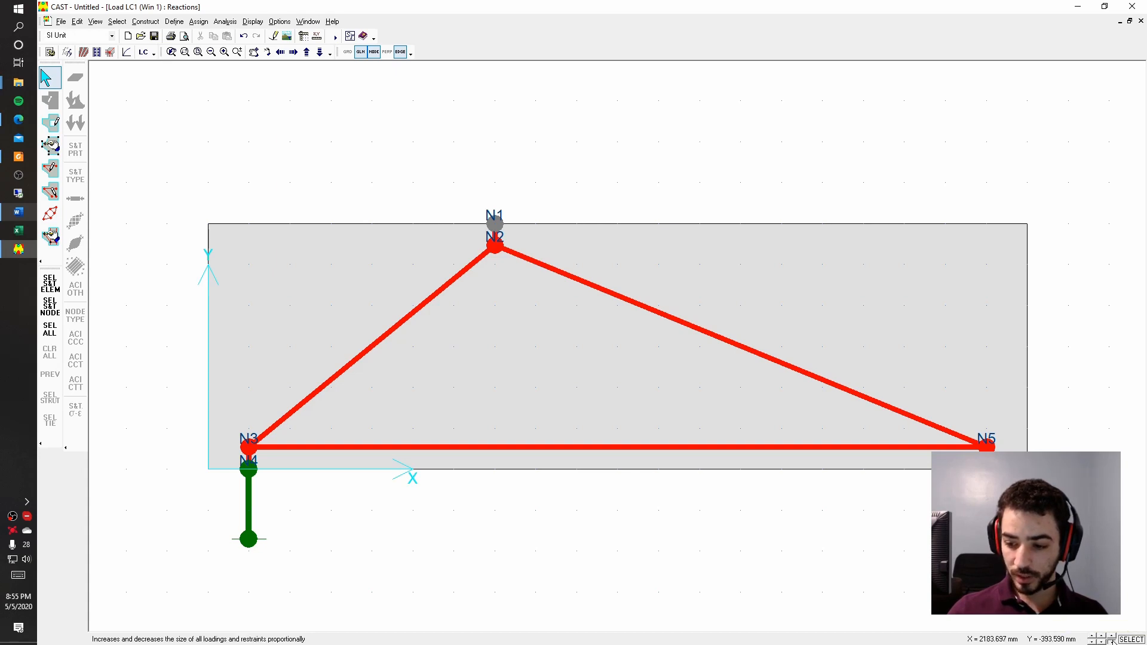
left_click(1111, 641)
left_click(1111, 641)
left_click(1112, 640)
left_click(1112, 641)
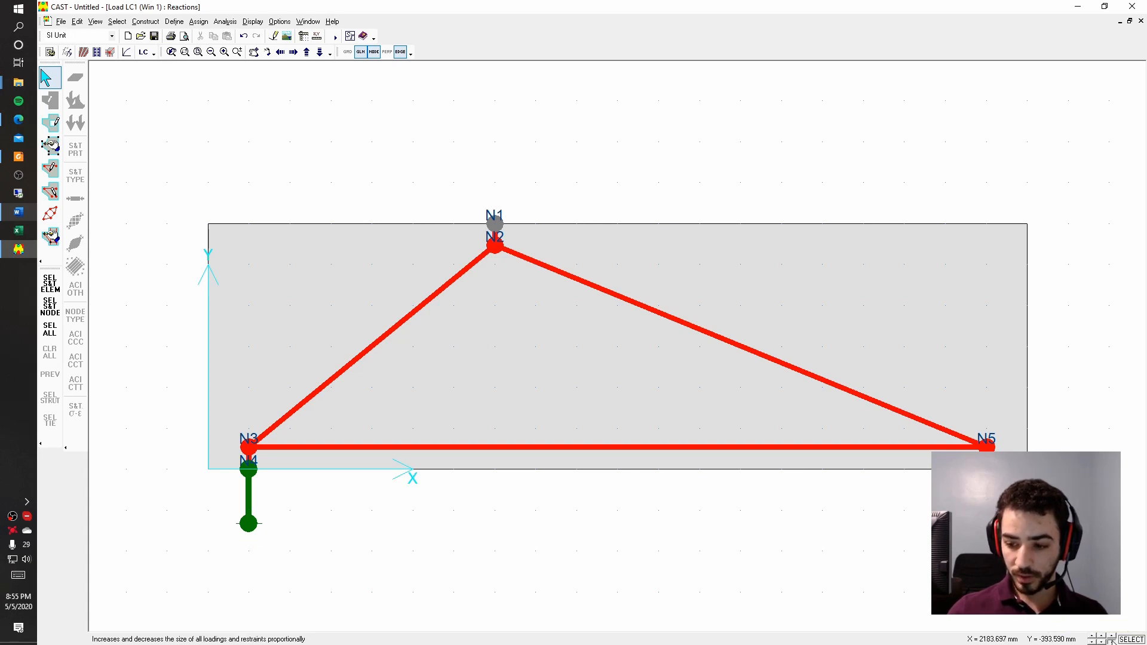
Shrink the loading and restraint symbols in the model view a little further
left_click(1111, 641)
left_click(1111, 640)
left_click(1111, 641)
left_click(1112, 641)
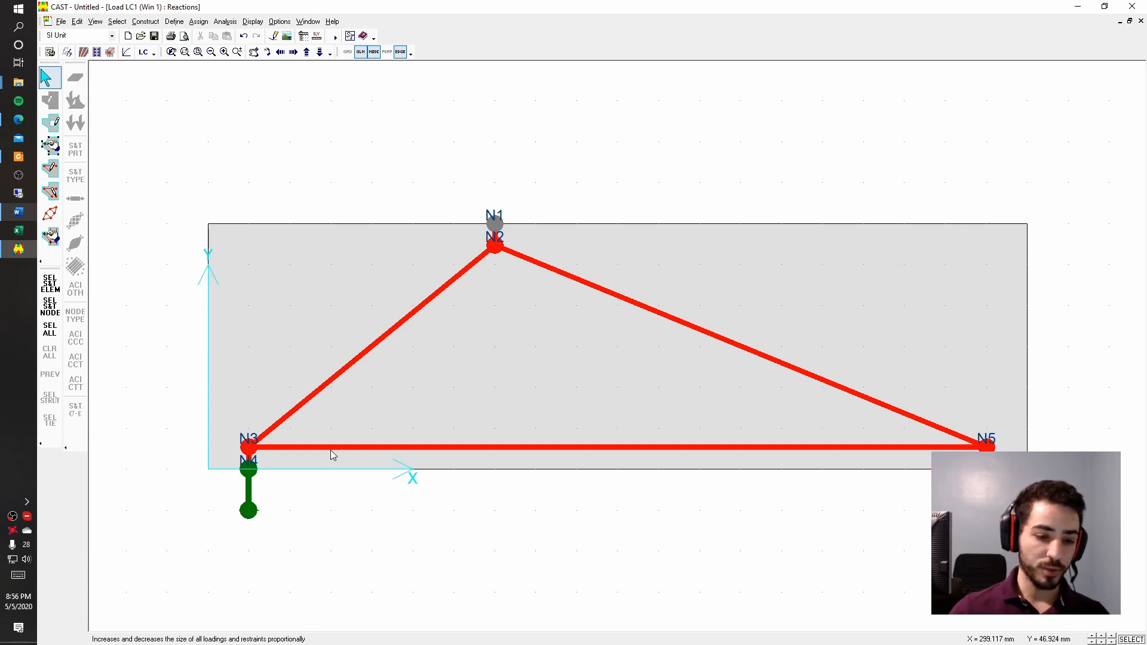
Consult the specified concrete cover table in the Word document and set the Y coordinate of node N3 to 50 mm in CAST
left_click(18, 211)
scroll(454, 389, "down", 12)
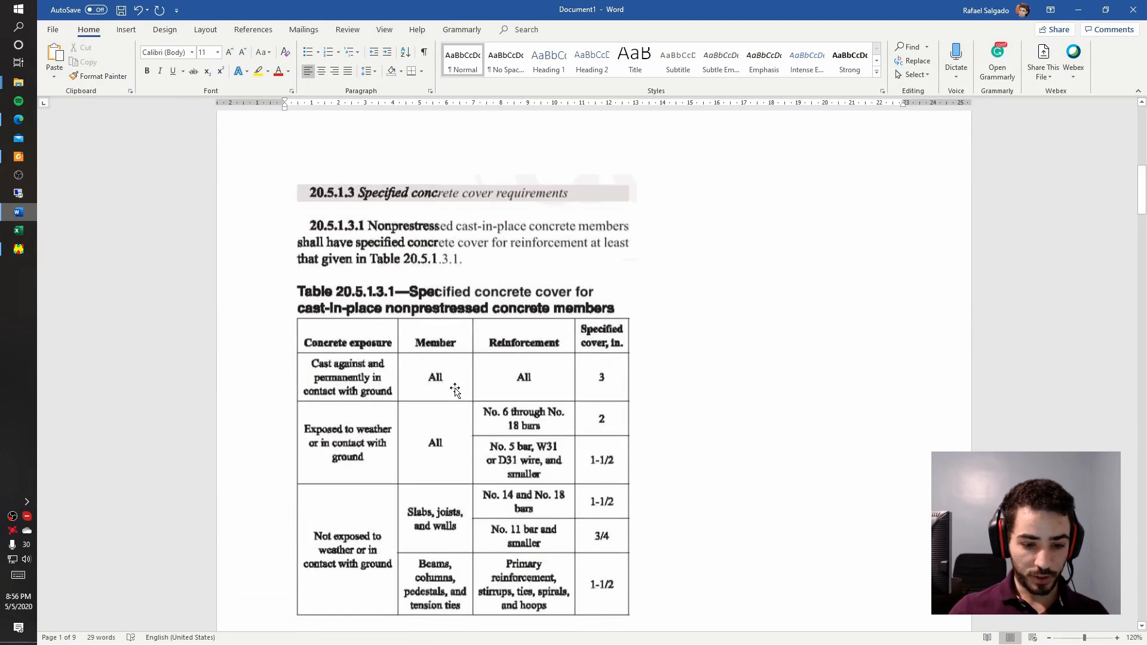
scroll(529, 466, "up", 1)
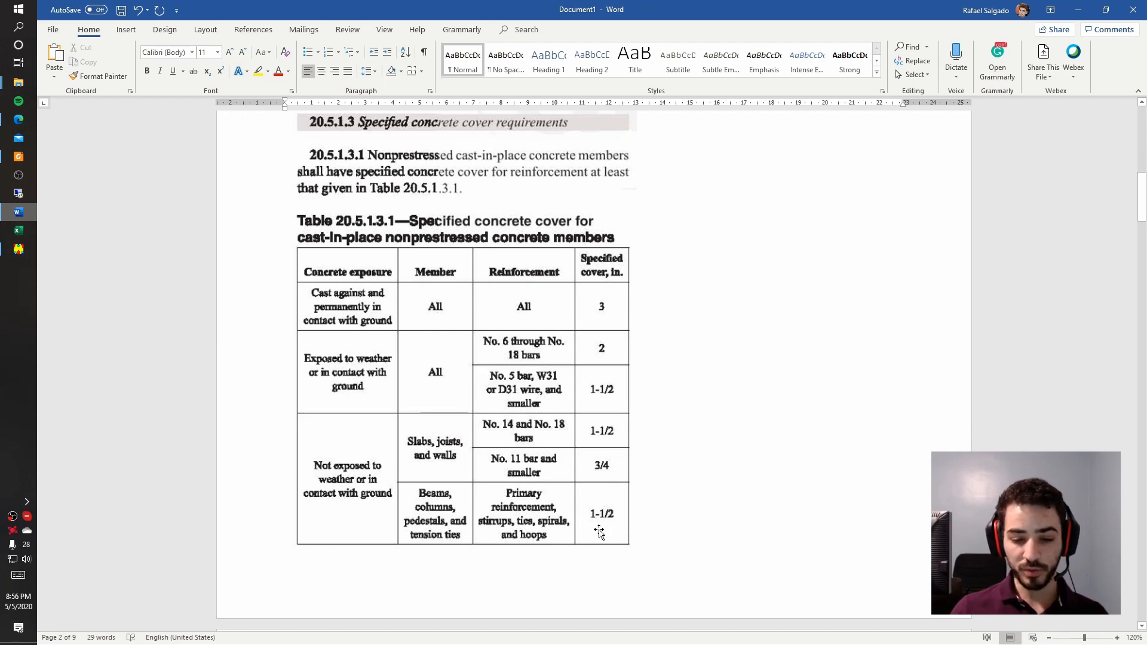
left_click(1069, 15)
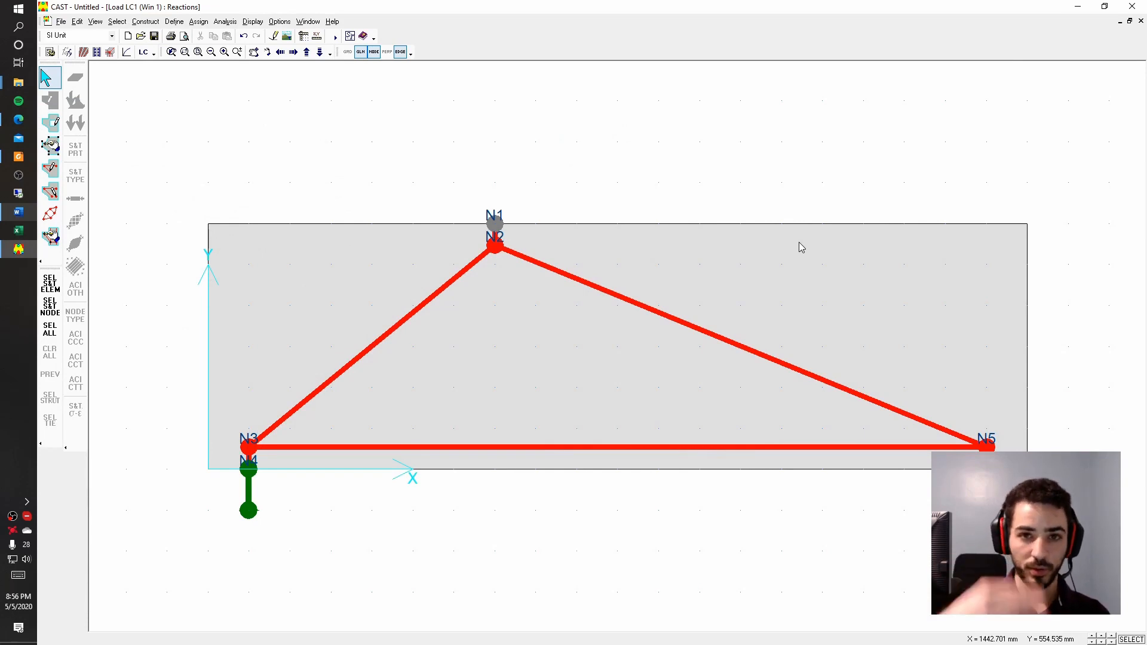
double_click(252, 457)
double_click(644, 237)
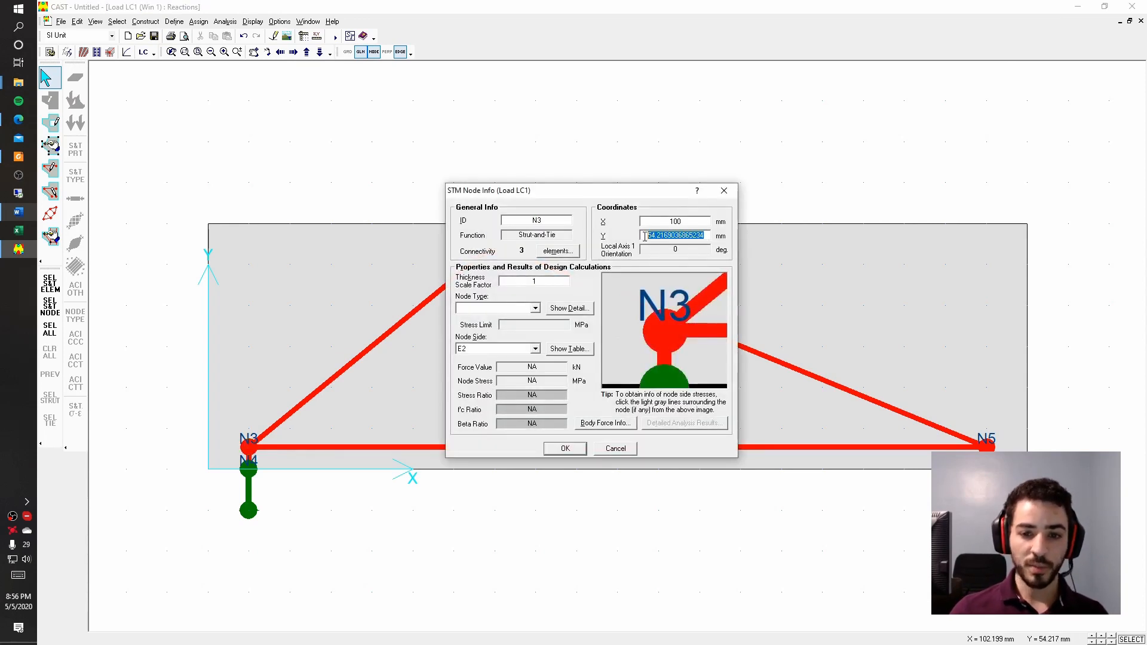
type("50")
double_click(687, 236)
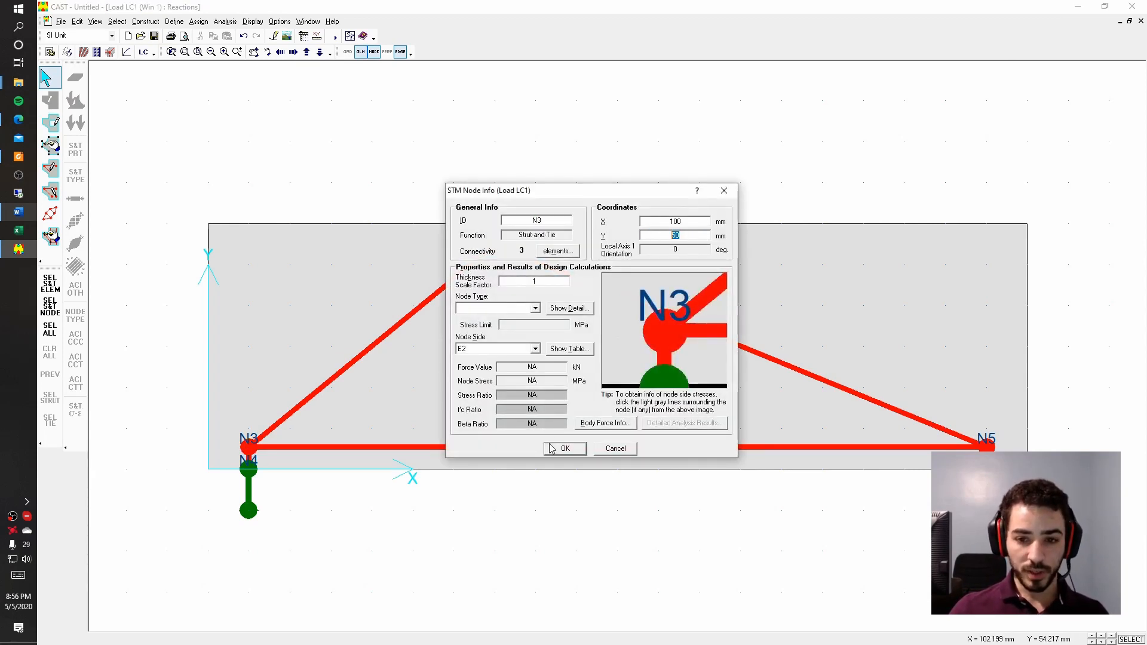
left_click(551, 448)
Set the Y coordinate of node N5 at the right end of the tie to 50 mm
double_click(985, 445)
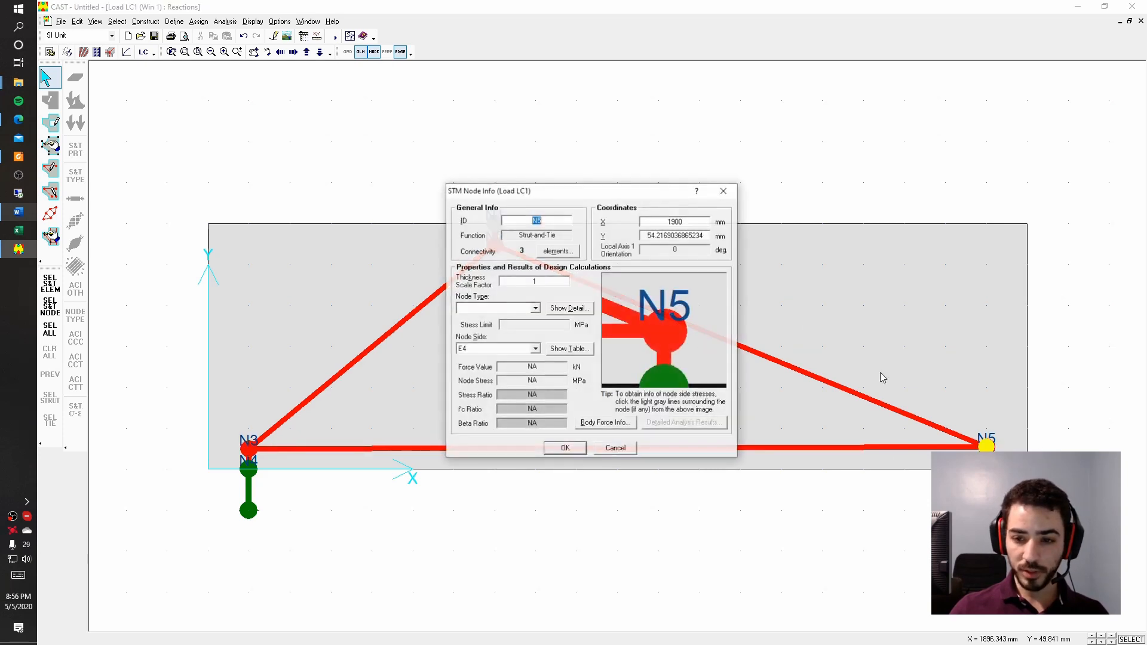
double_click(700, 235)
type("50")
left_click(564, 453)
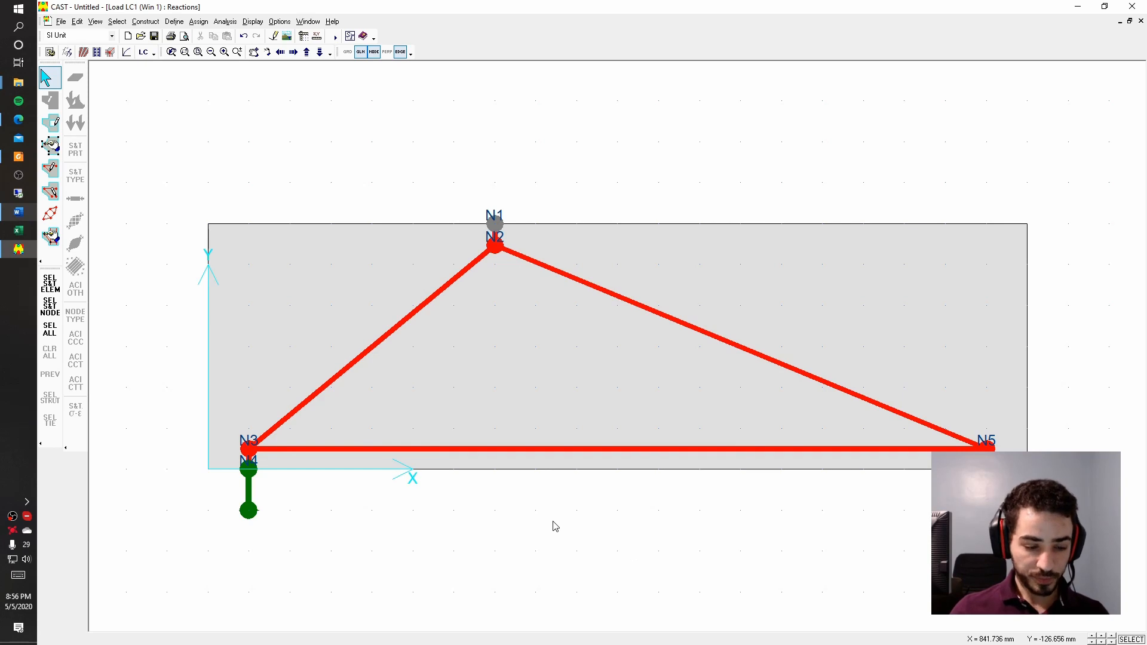
Check node N2's coordinates and examine the equation for the compression block depth a in the Word document
double_click(496, 250)
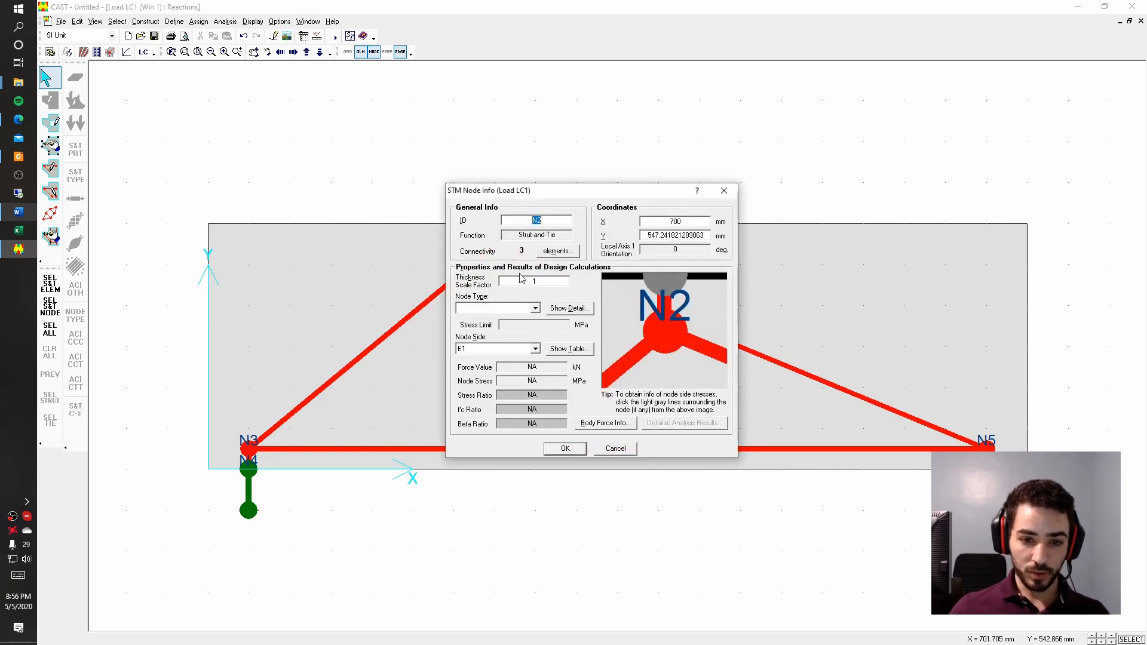
left_click(616, 448)
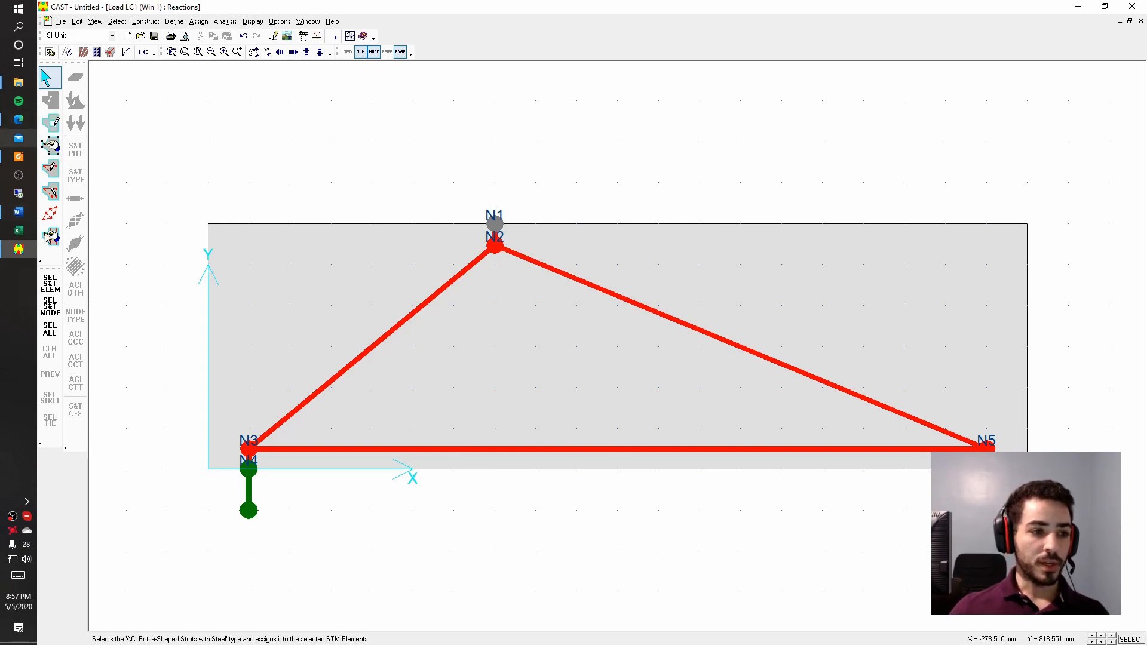
left_click(21, 216)
scroll(289, 304, "down", 4)
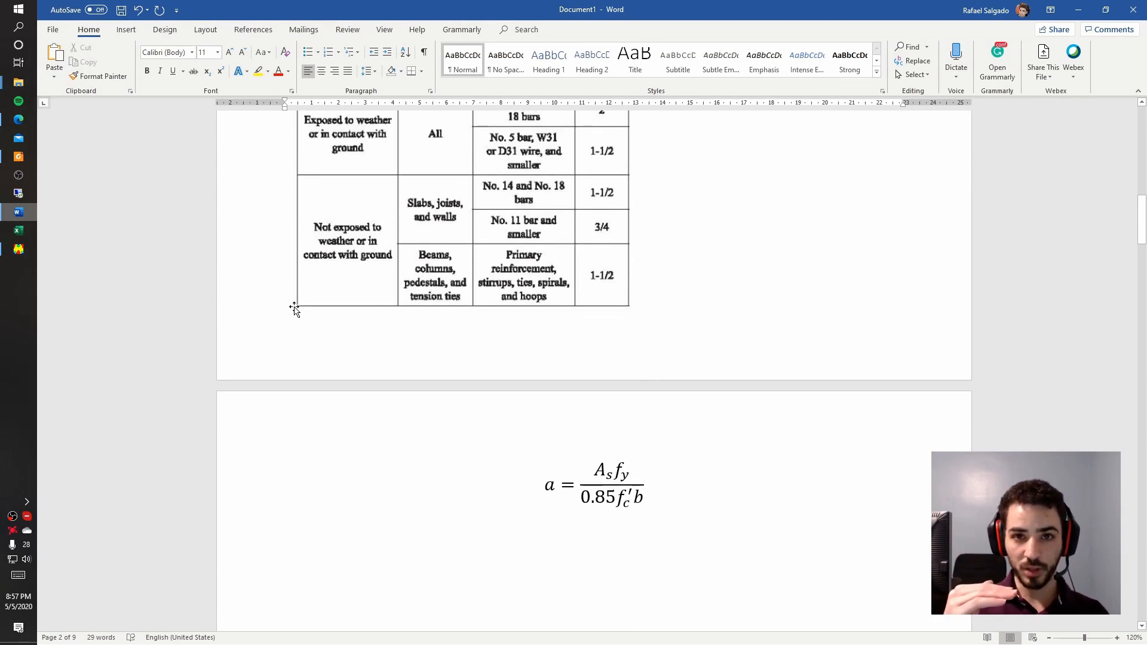
scroll(299, 309, "down", 2)
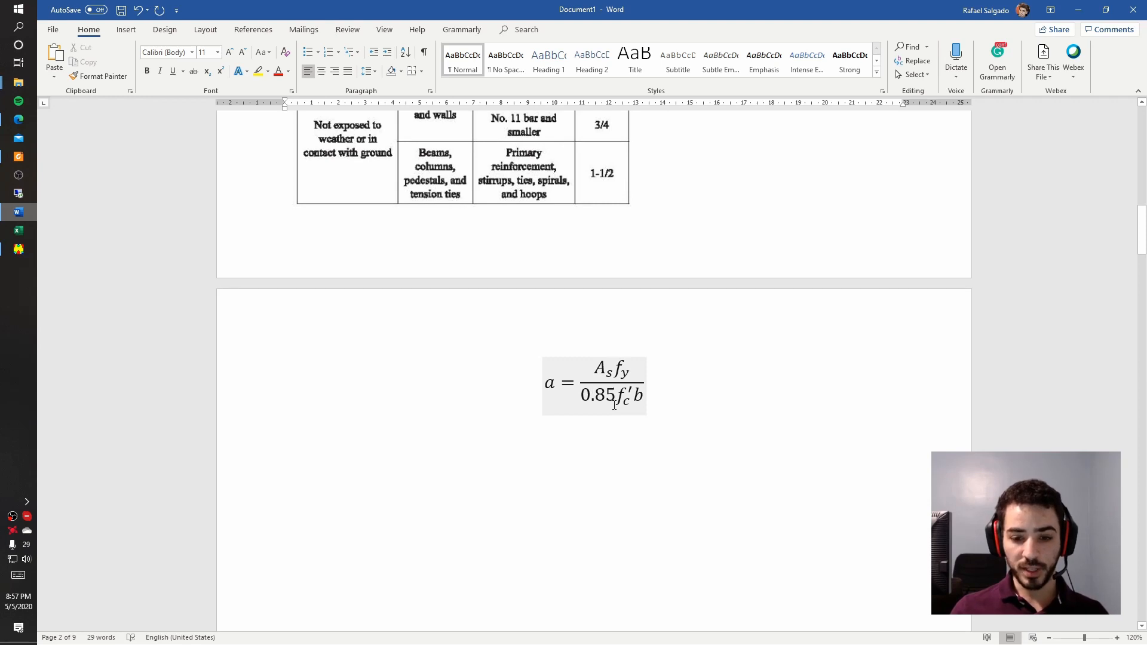
left_click_drag(613, 369, 597, 370)
left_click(609, 370)
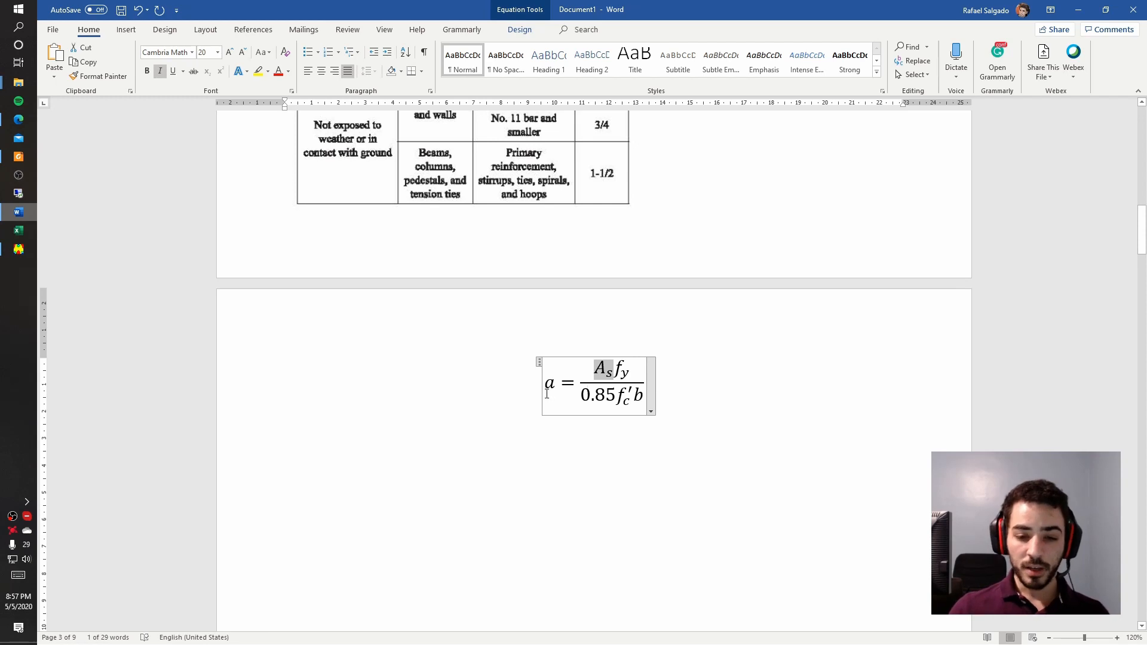
left_click(1078, 9)
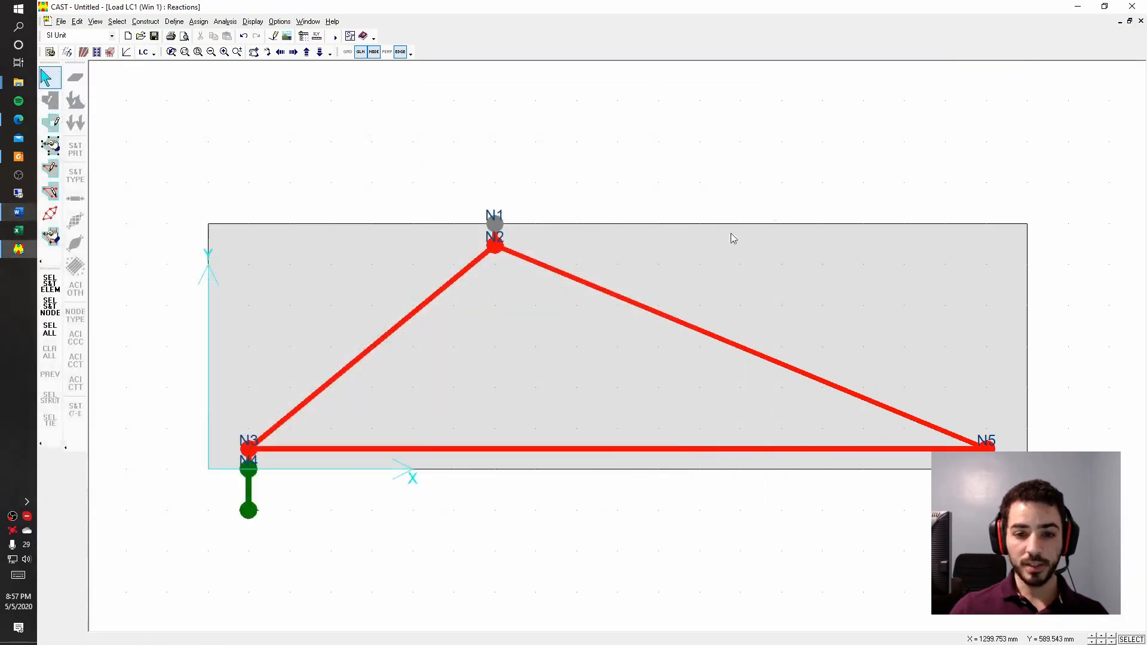
Set the Y coordinate of the upper strut-and-tie node N2 to 550 mm
double_click(495, 247)
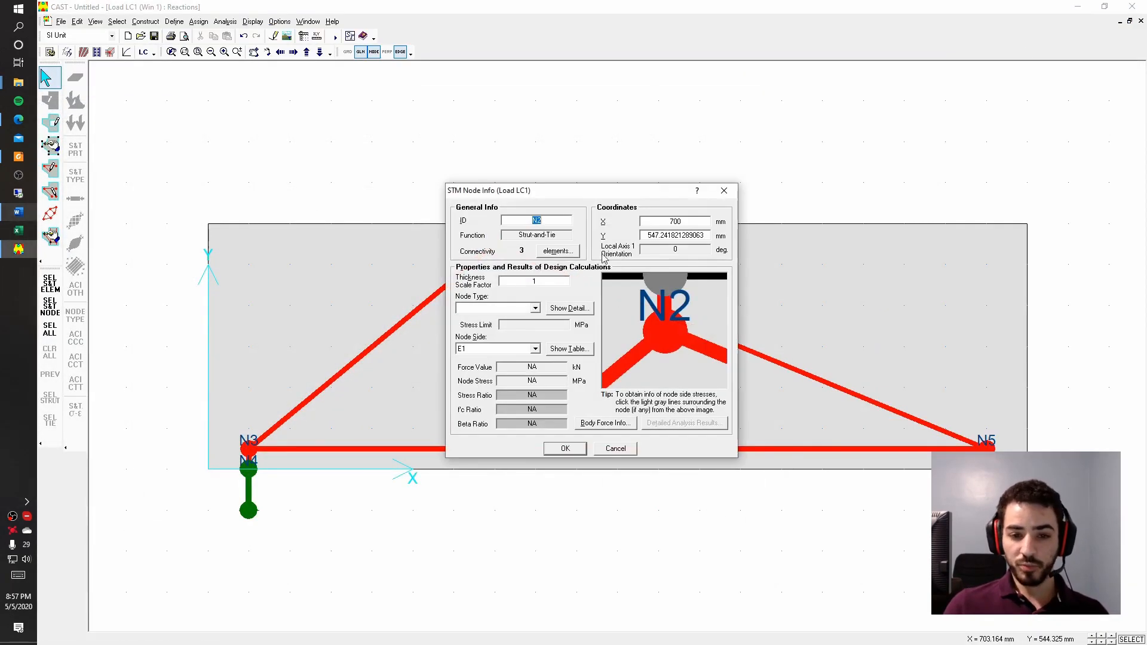
left_click_drag(706, 235, 636, 251)
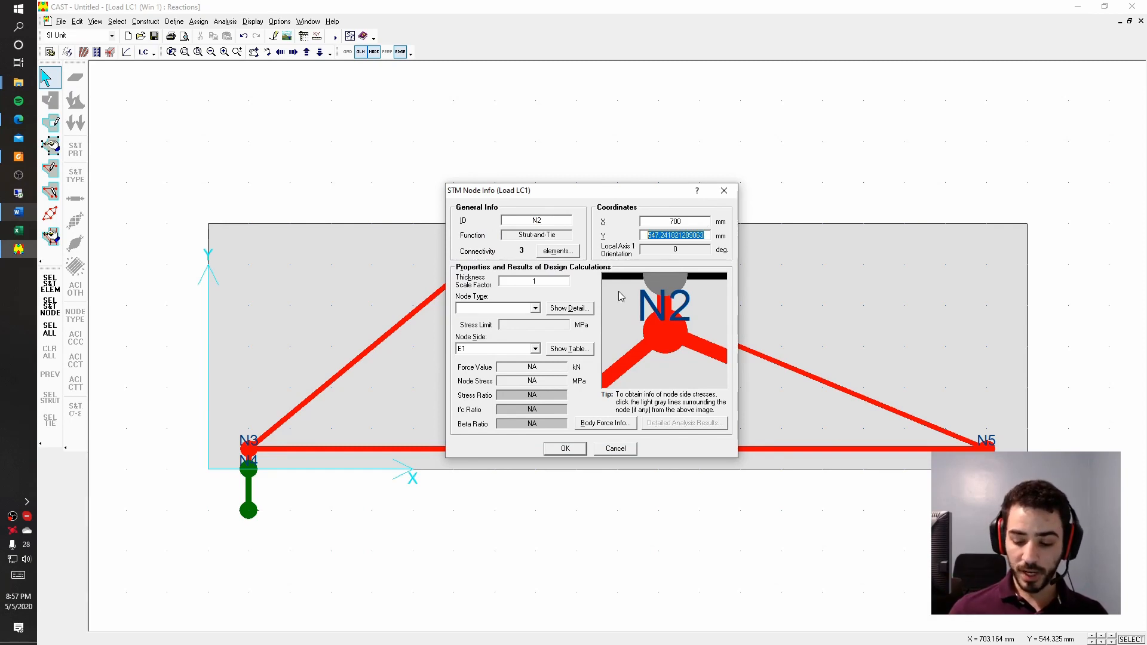
type("50")
key("BackSpace")
type("50")
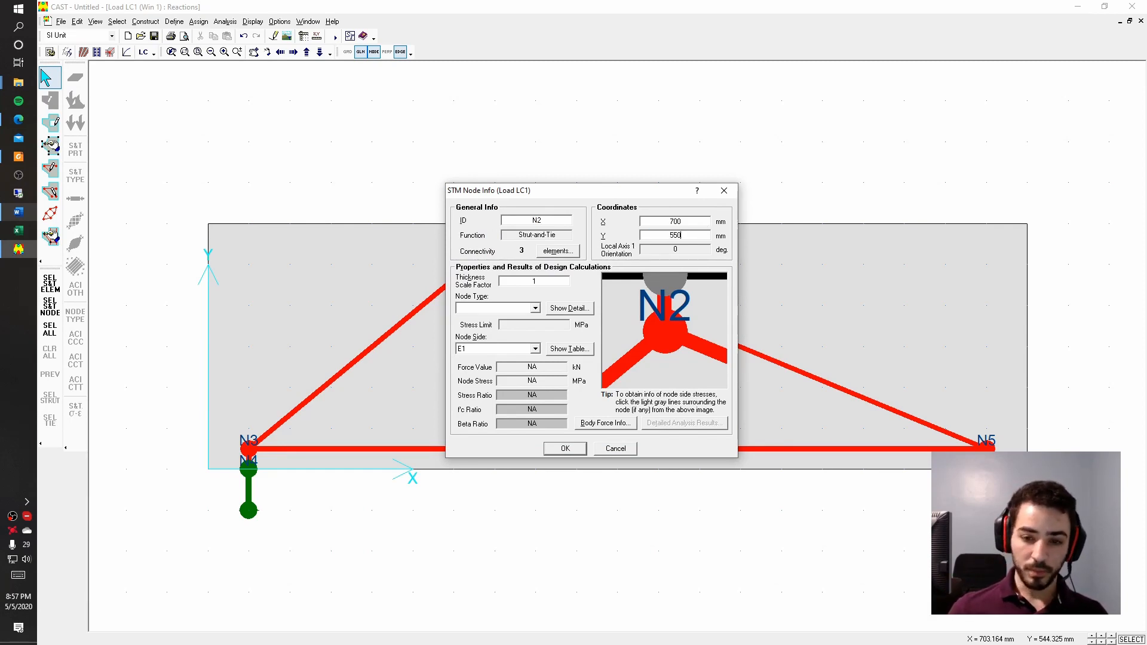
left_click(558, 449)
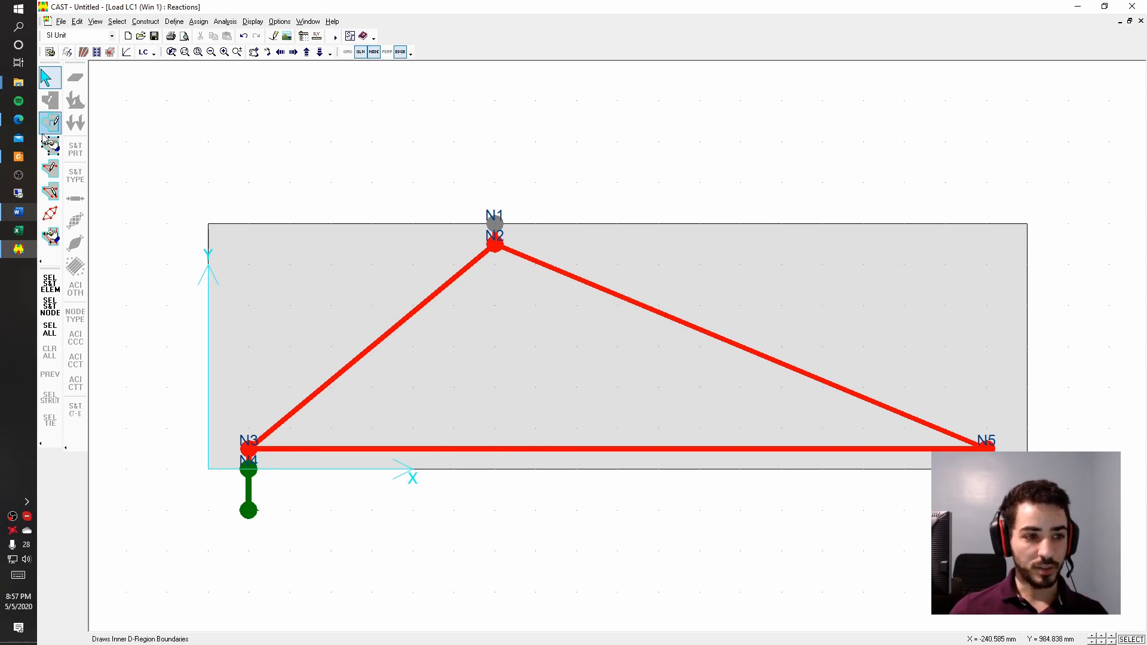
Apply a 400 kN point force at node N1 on the beam's top edge
double_click(496, 226)
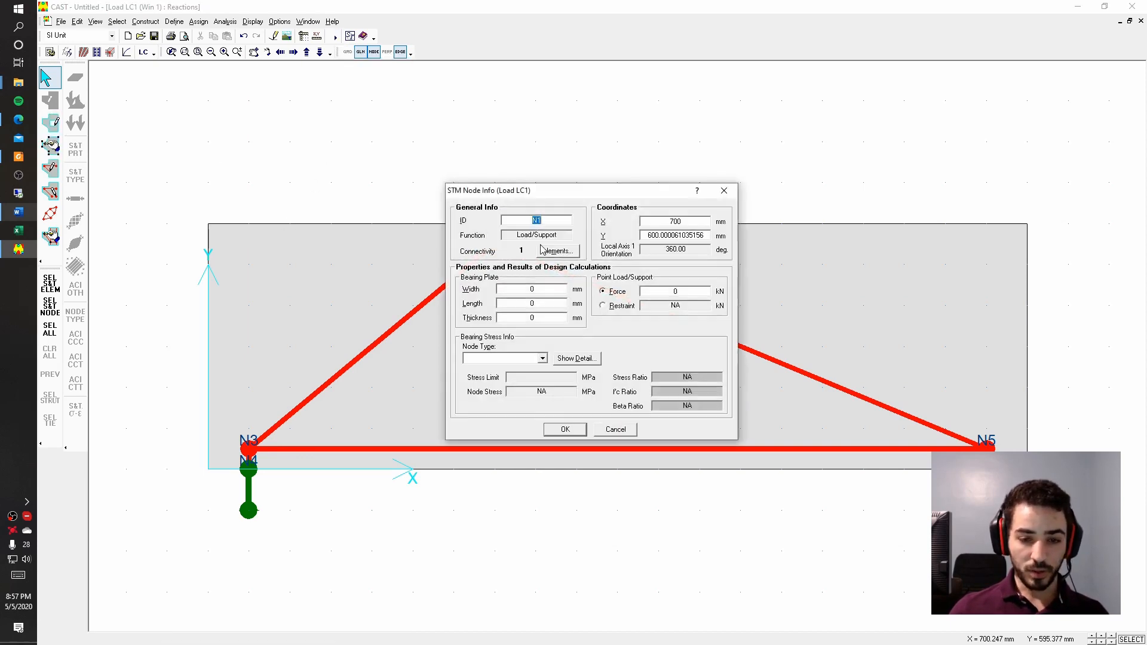
left_click(674, 290)
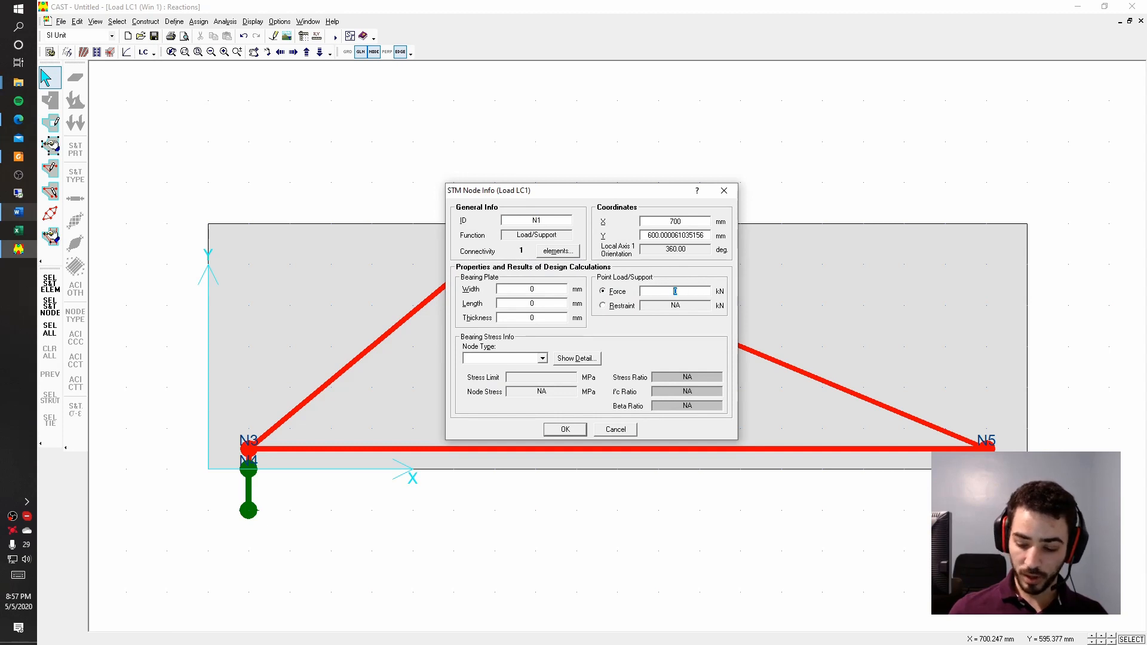
type("400")
left_click(565, 429)
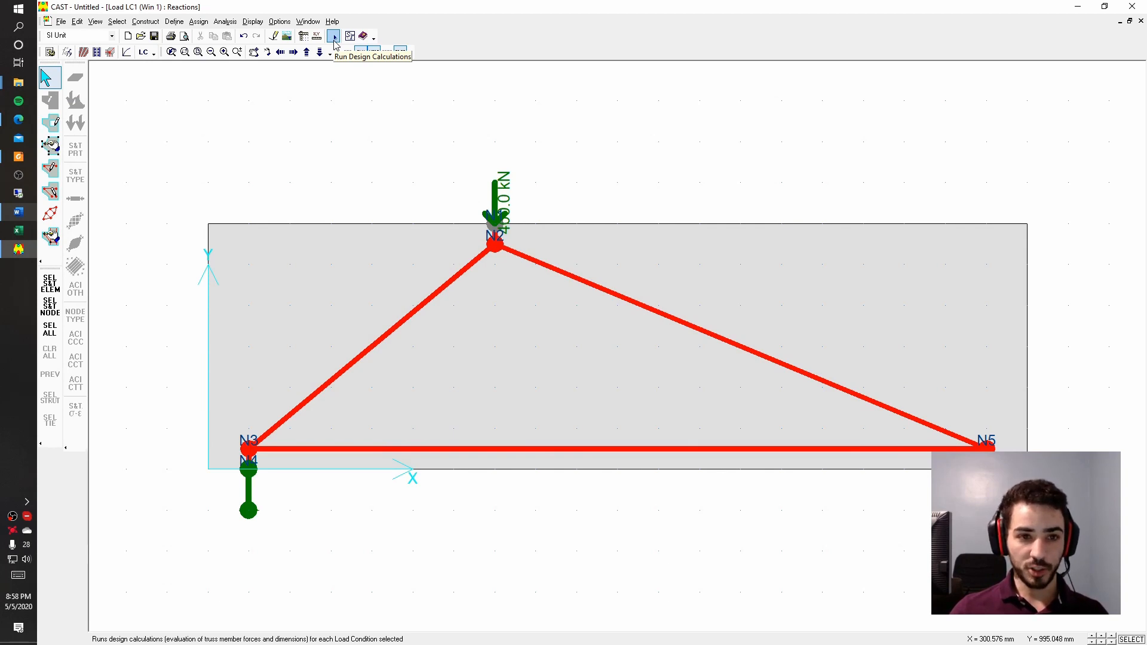
Try to run the design calculations, saving the model as Example_3
left_click(334, 38)
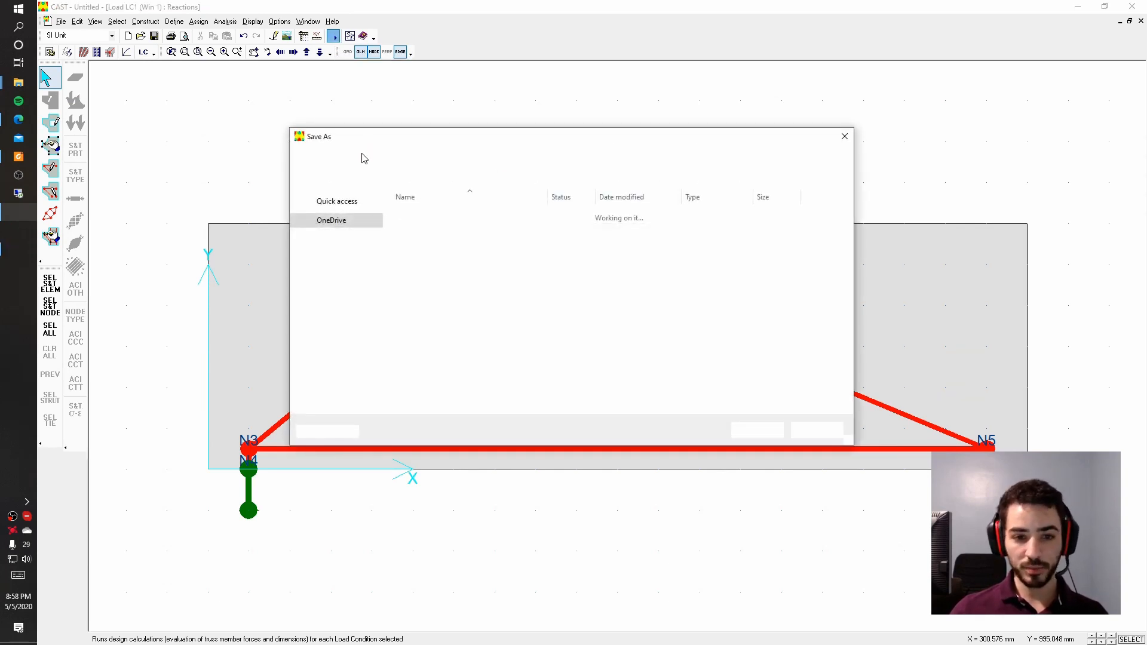
type("E")
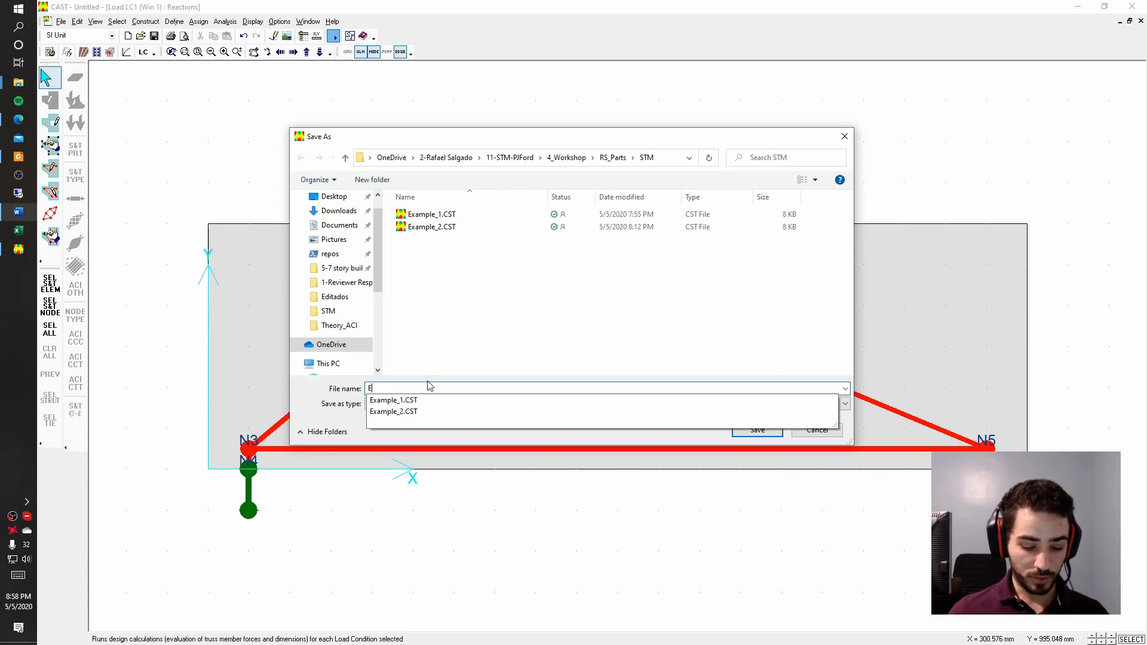
type("xample_3")
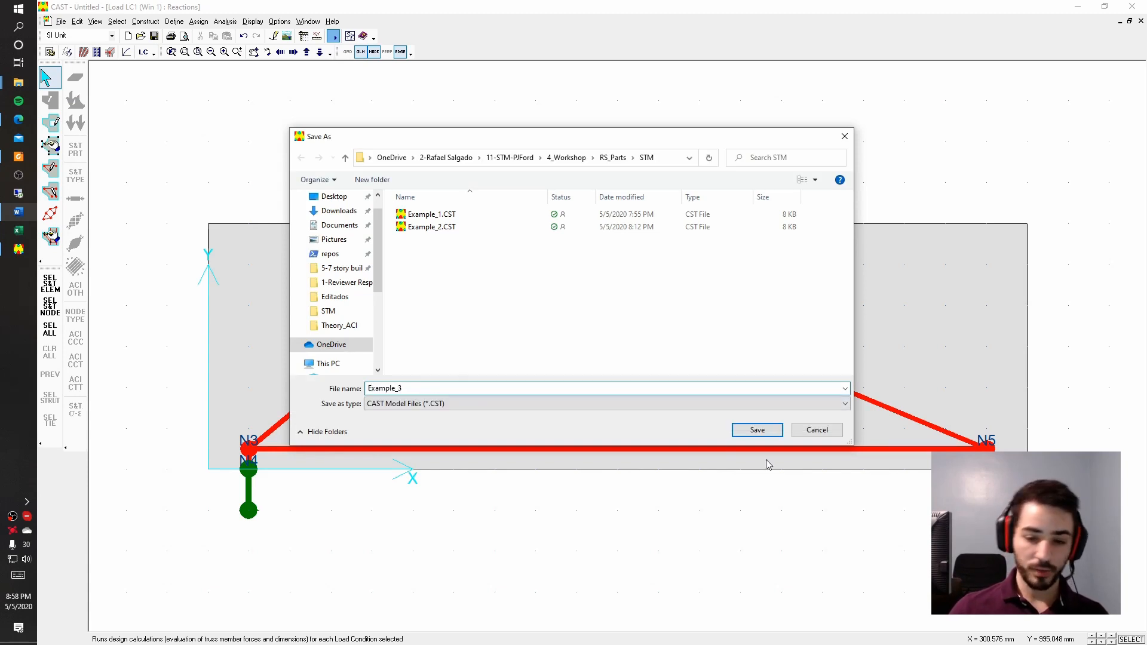
left_click(755, 432)
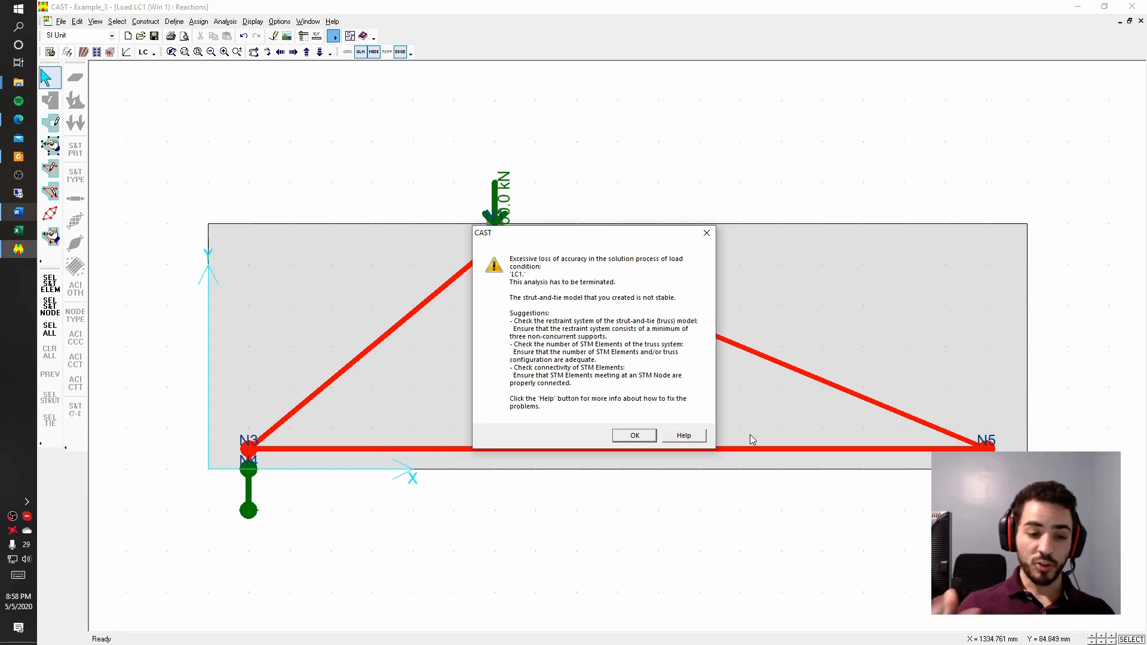
left_click(633, 434)
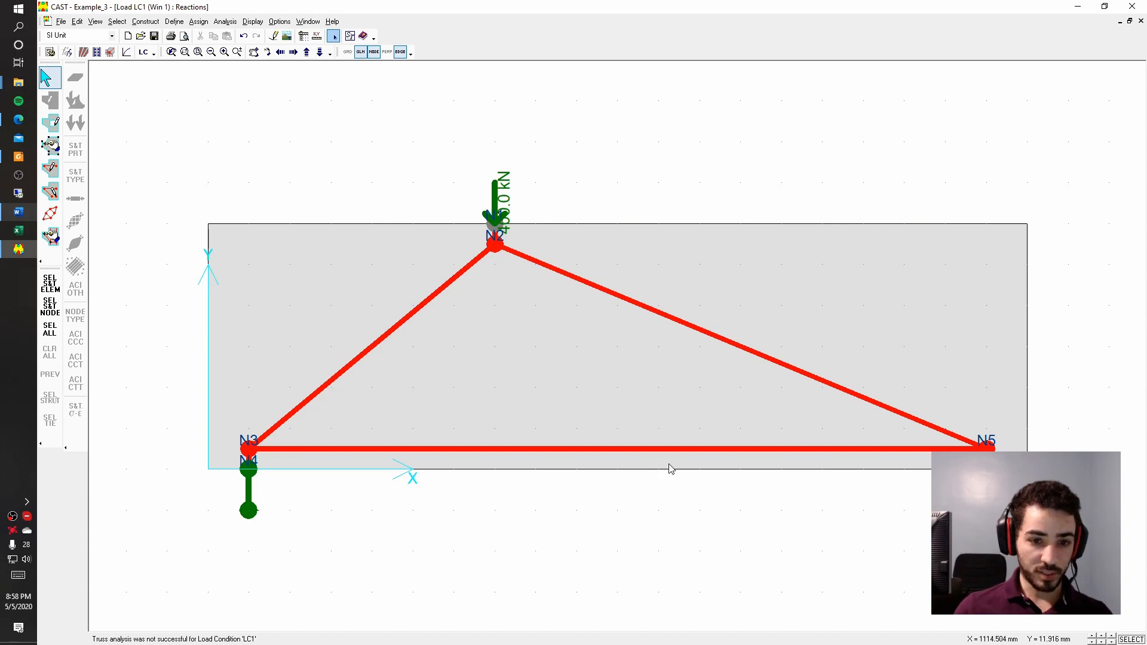
Draw a horizontal element from node N3 to the beam's left edge and set its end node to Restraint
left_click(50, 168)
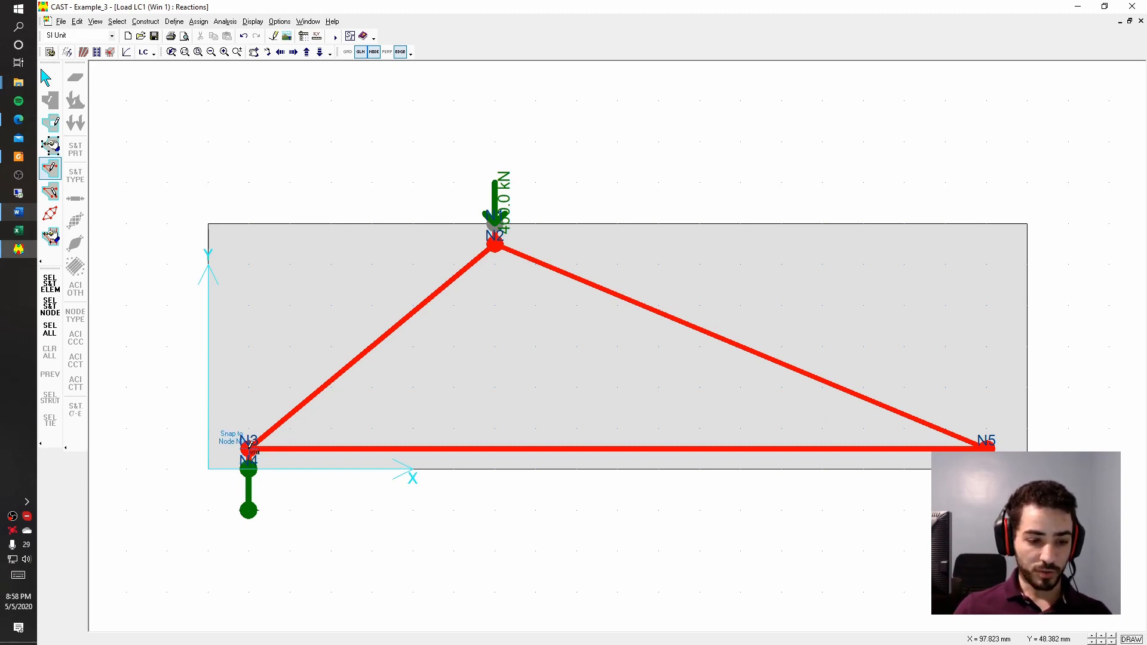
left_click(208, 447)
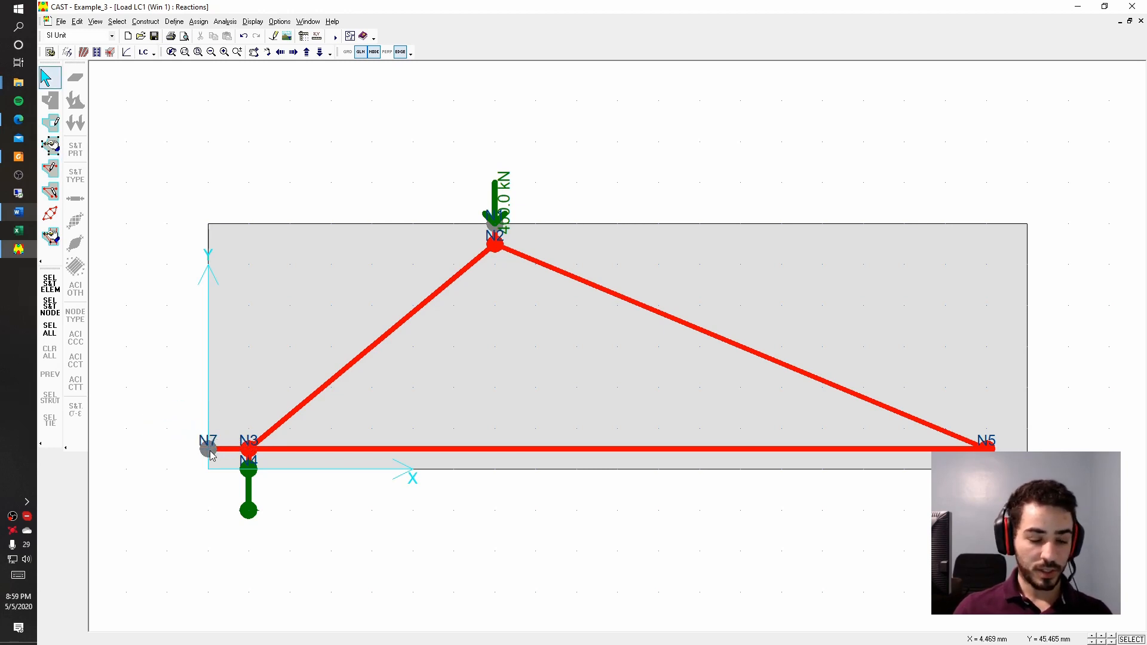
double_click(208, 447)
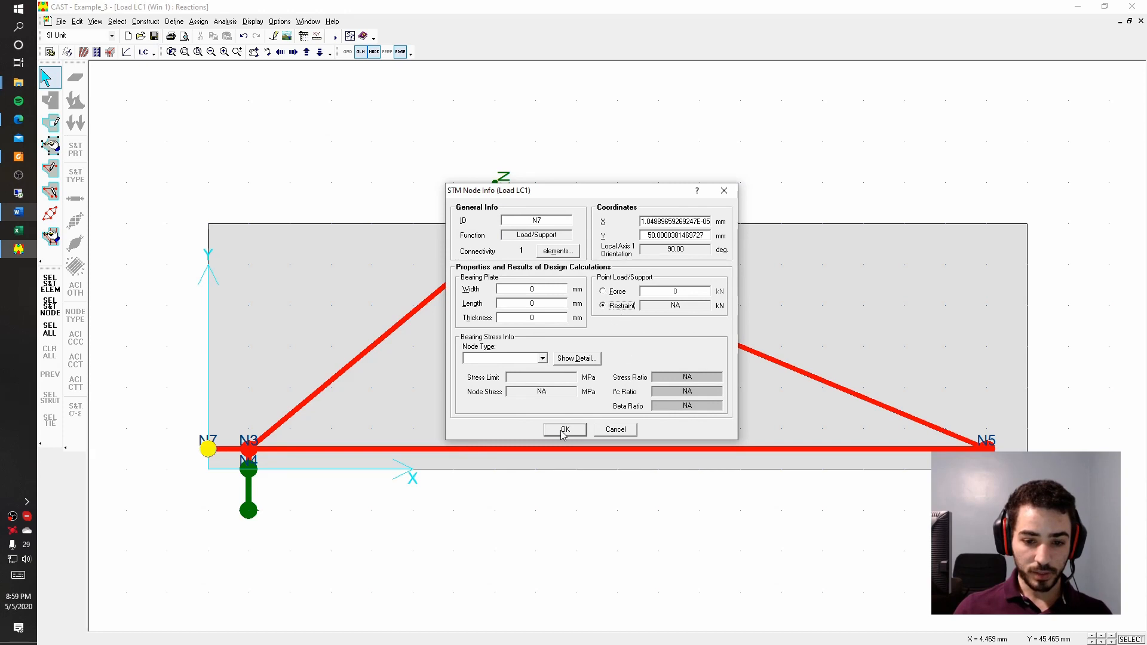
left_click(565, 430)
Run the design calculations and inspect the properties and force of the element between N3 and N7
left_click(337, 38)
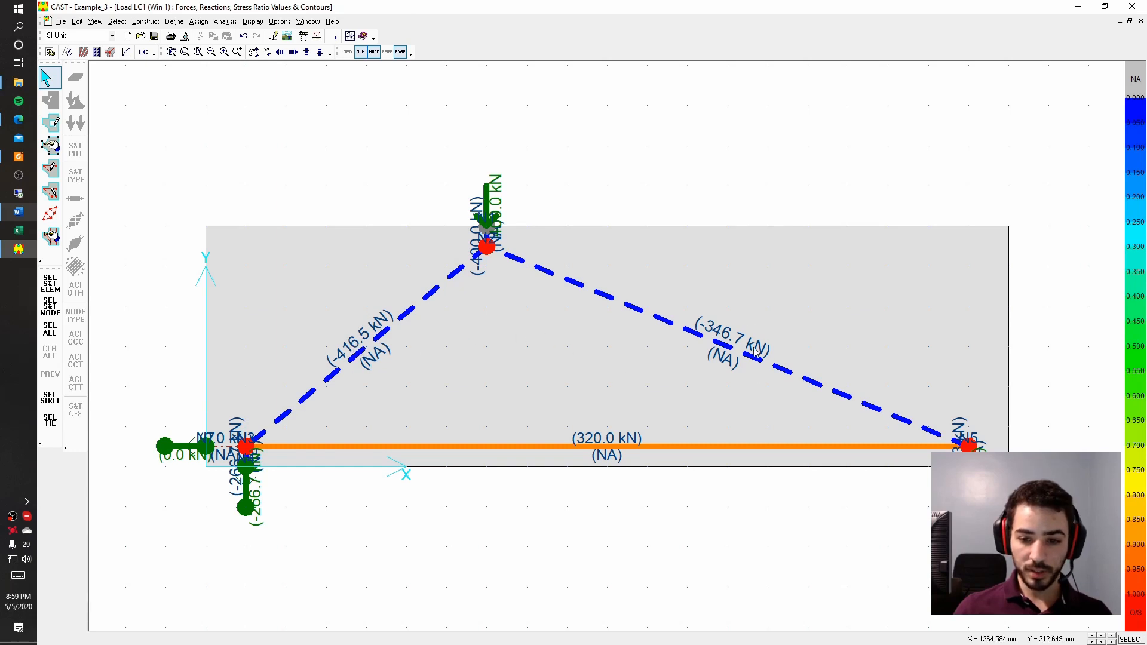
double_click(221, 453)
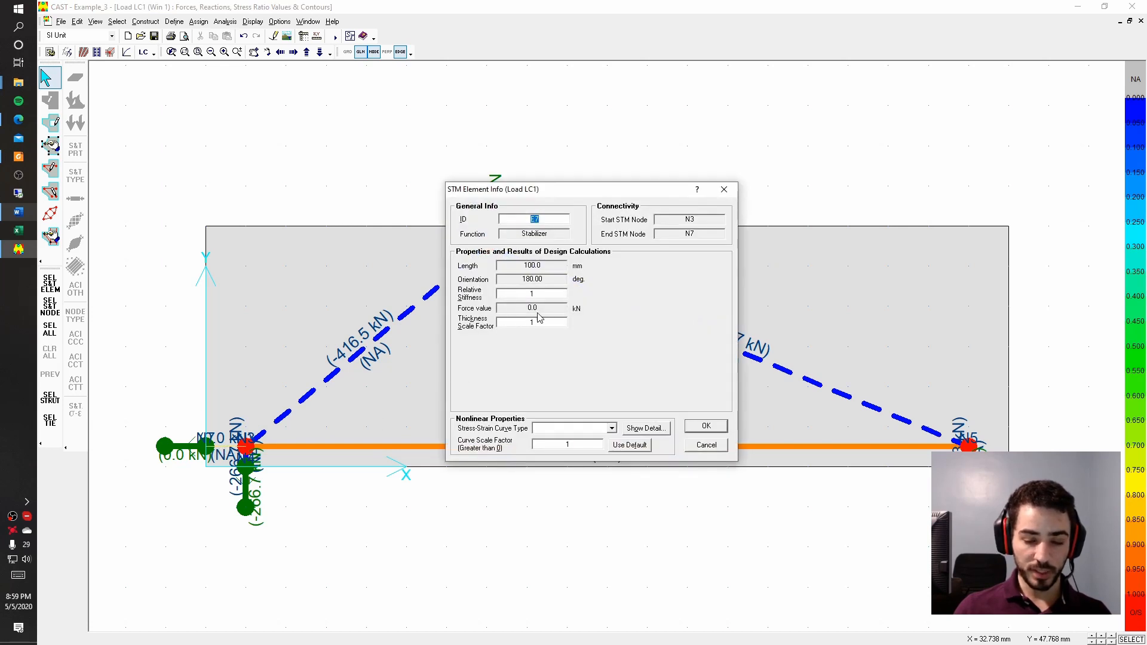
left_click(702, 447)
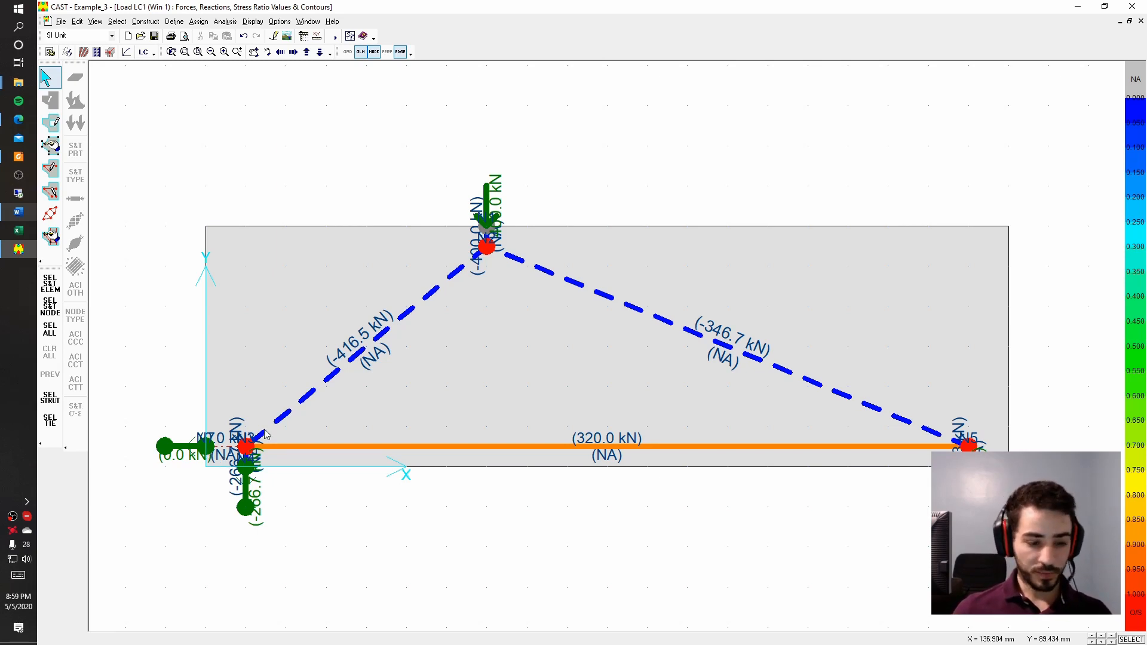
Decrease the font size of the force and stress ratio labels on the model
left_click(319, 52)
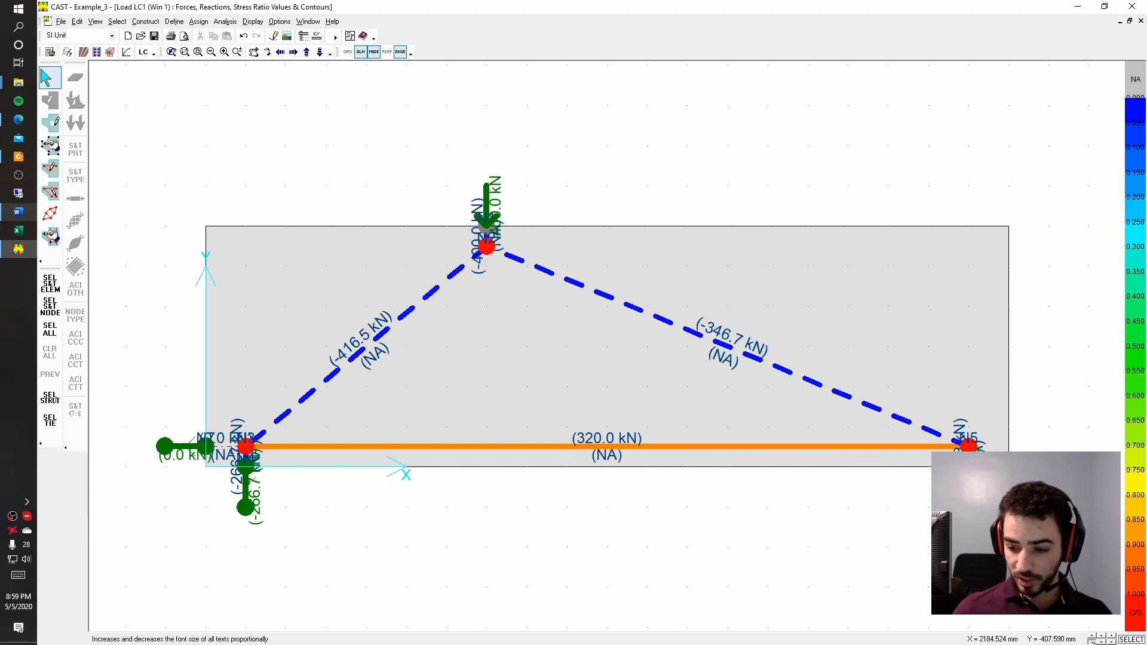
left_click(319, 51)
left_click(319, 52)
left_click(320, 52)
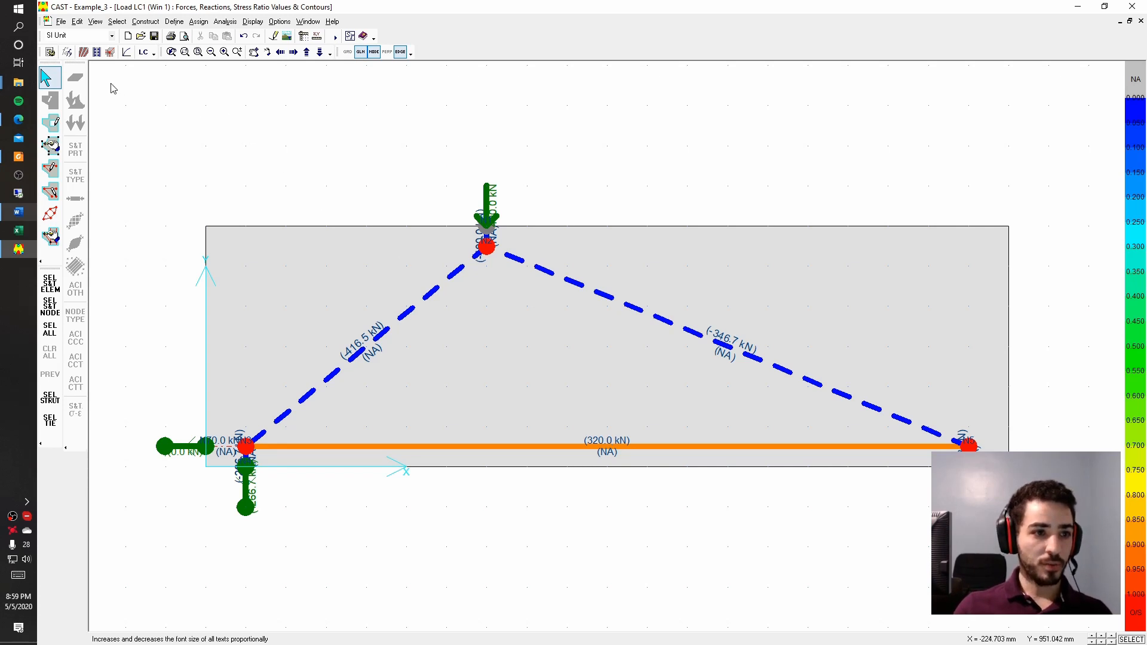
Review the D-region thickness and the concrete and reinforcement strengths in the general properties, leaving them as defined
left_click(67, 53)
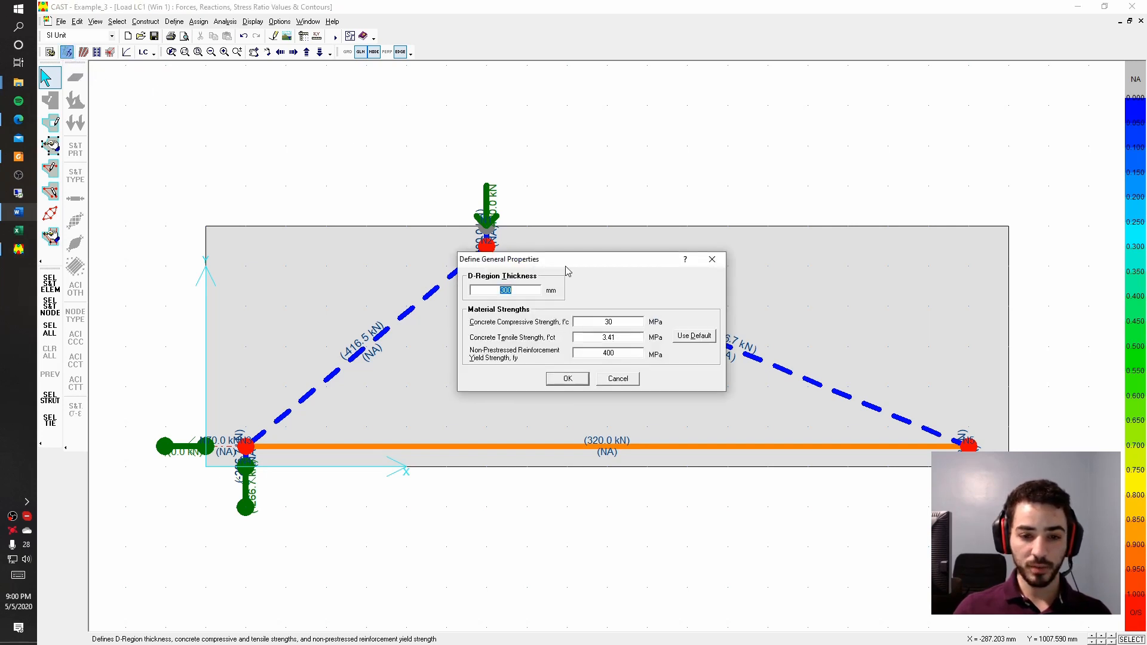
left_click_drag(566, 269, 576, 226)
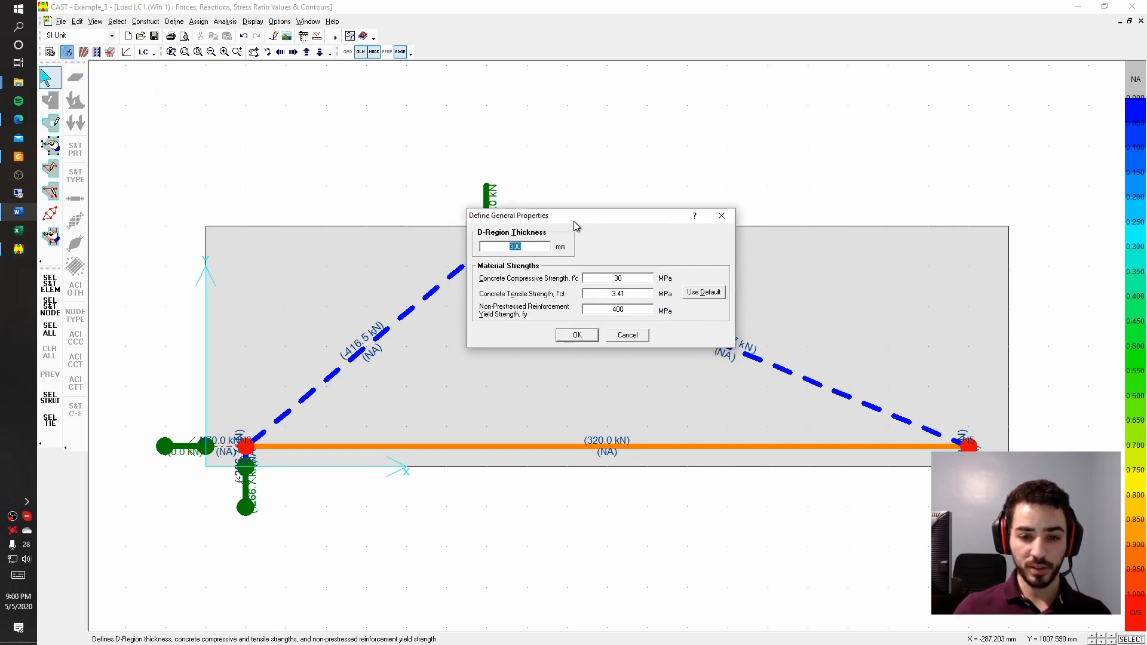
left_click(631, 280)
left_click(630, 278)
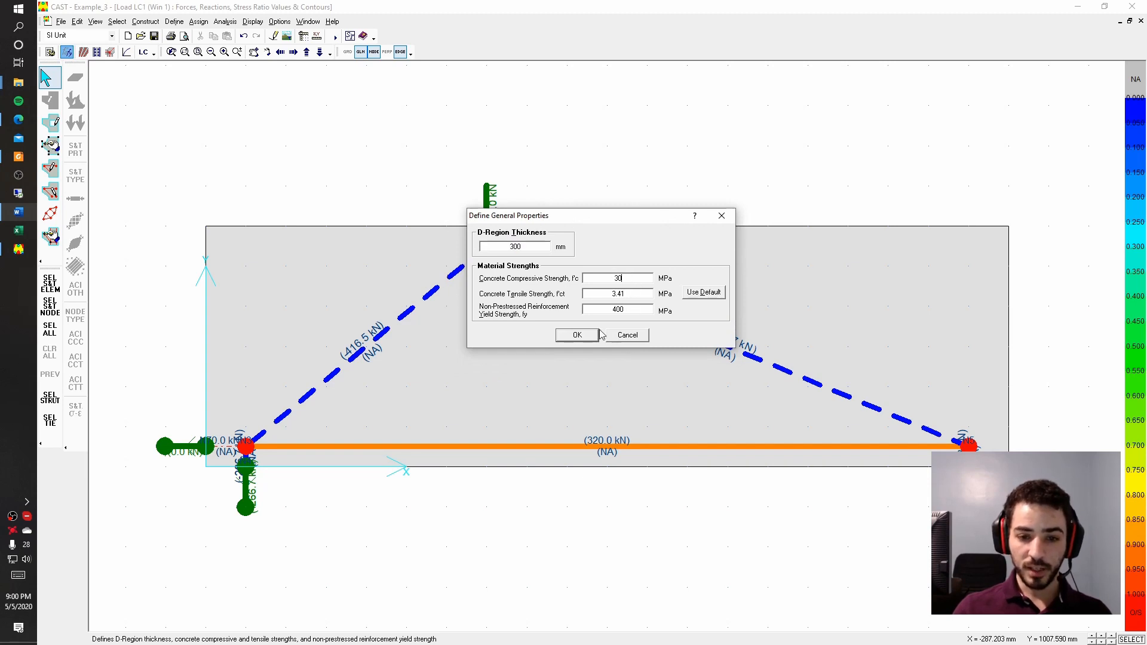
key("Tab")
key("Tab")
key("Tab")
key("Tab")
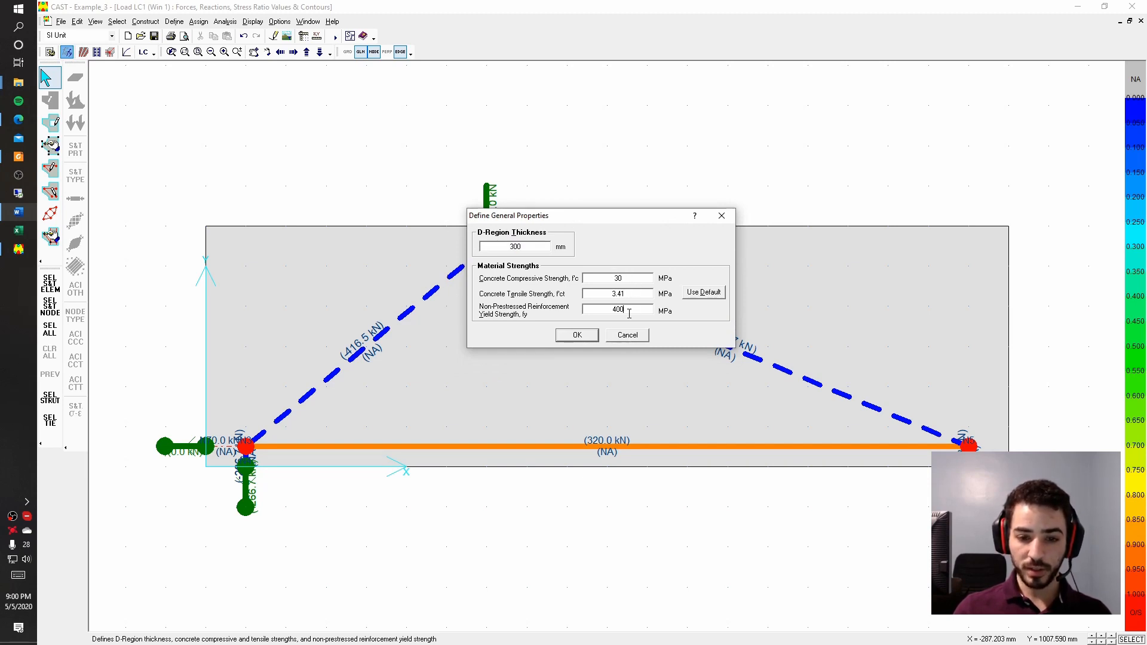
left_click(622, 338)
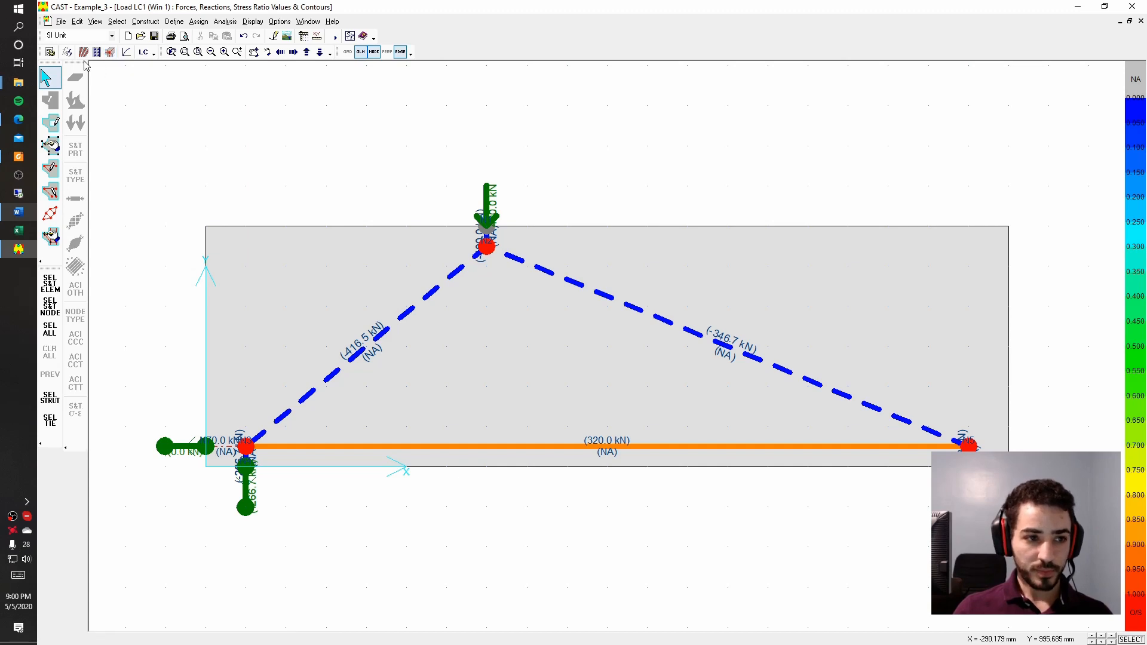
Open the concrete strut type definitions and move the dialog clear of the strut-and-tie model
left_click(84, 52)
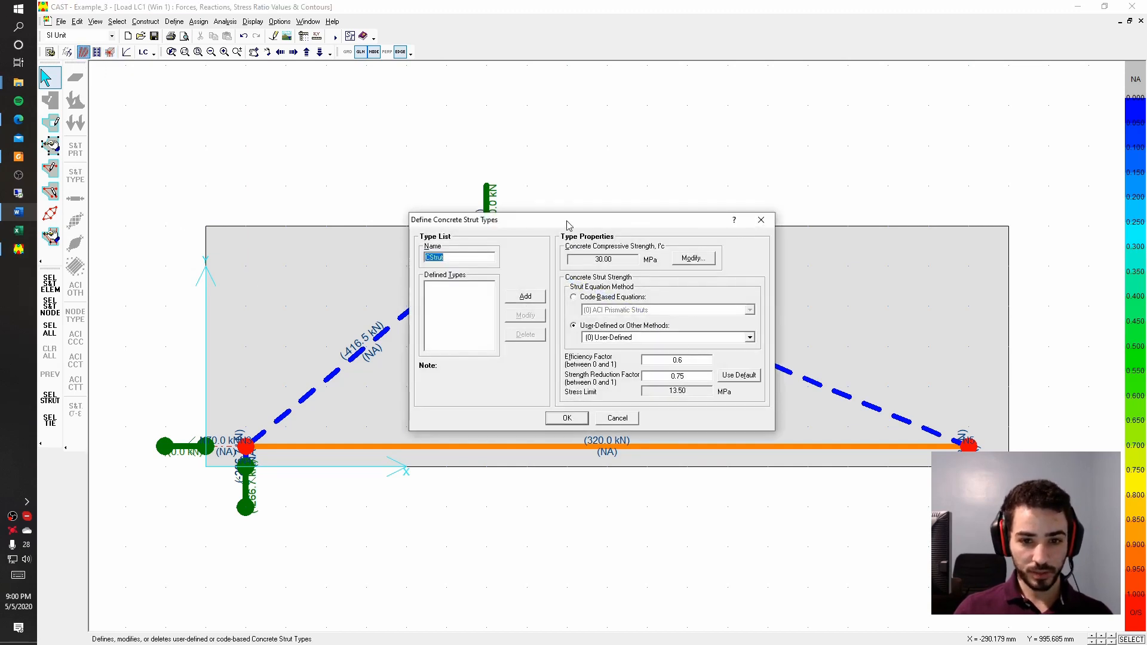
left_click_drag(564, 220, 579, 167)
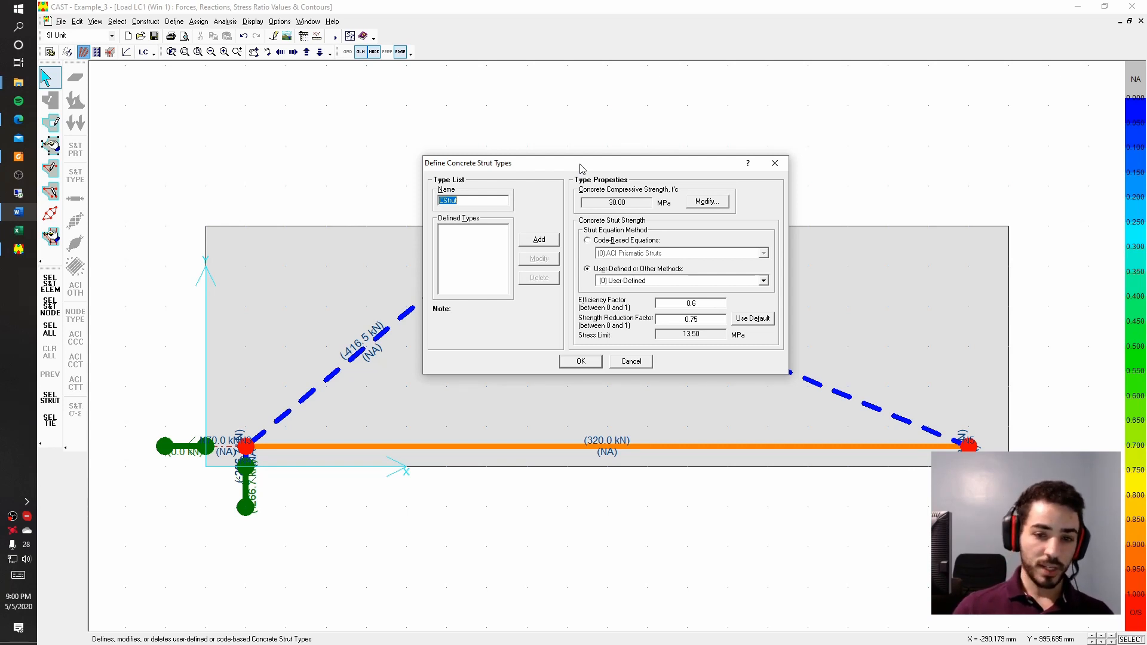
left_click_drag(582, 169, 826, 91)
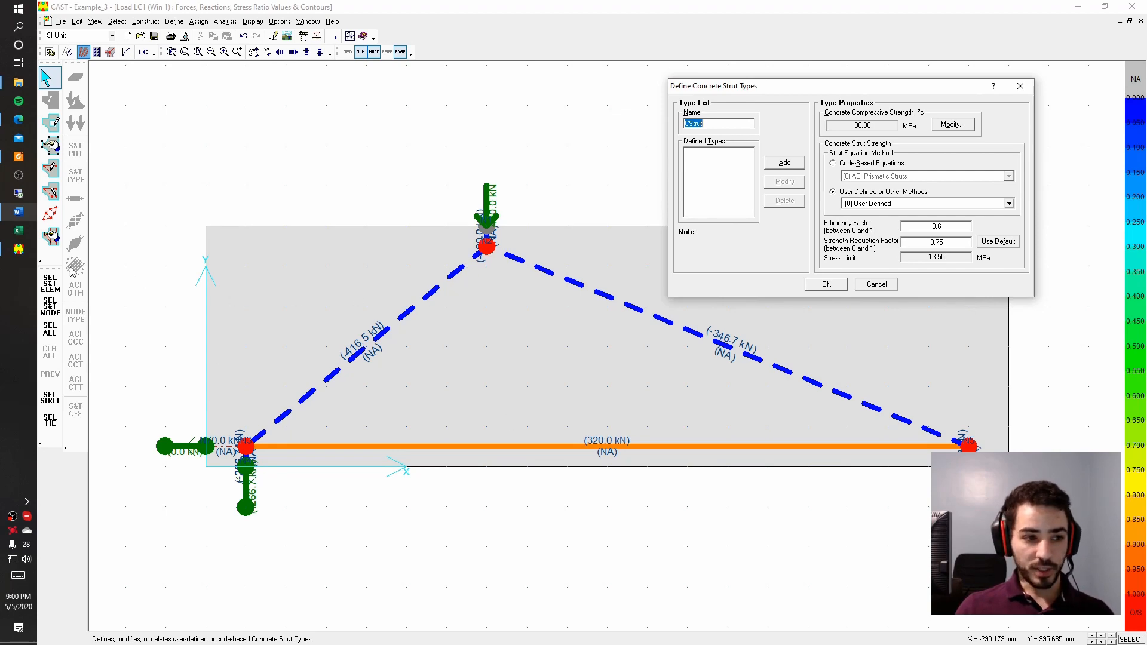
Find the figure describing interior and boundary struts in the ACI 318 PDF in Foxit Reader, and compare it with the CAST model
left_click(19, 156)
scroll(433, 272, "up", 3)
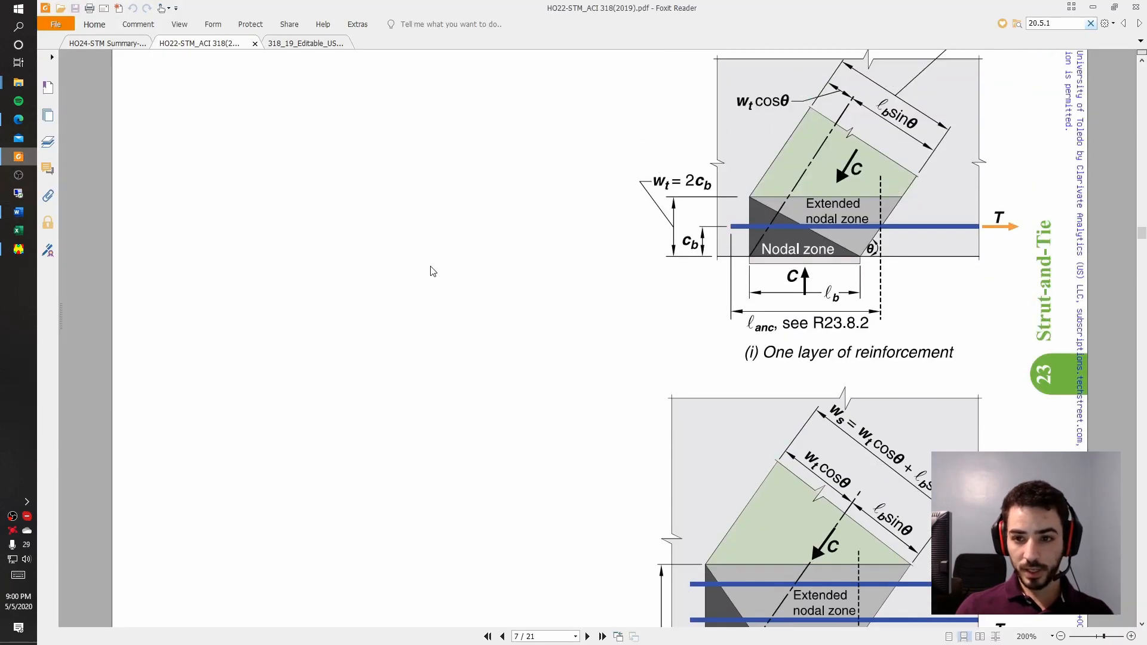
scroll(433, 271, "down", 2)
scroll(433, 272, "down", 6)
scroll(433, 268, "down", 20)
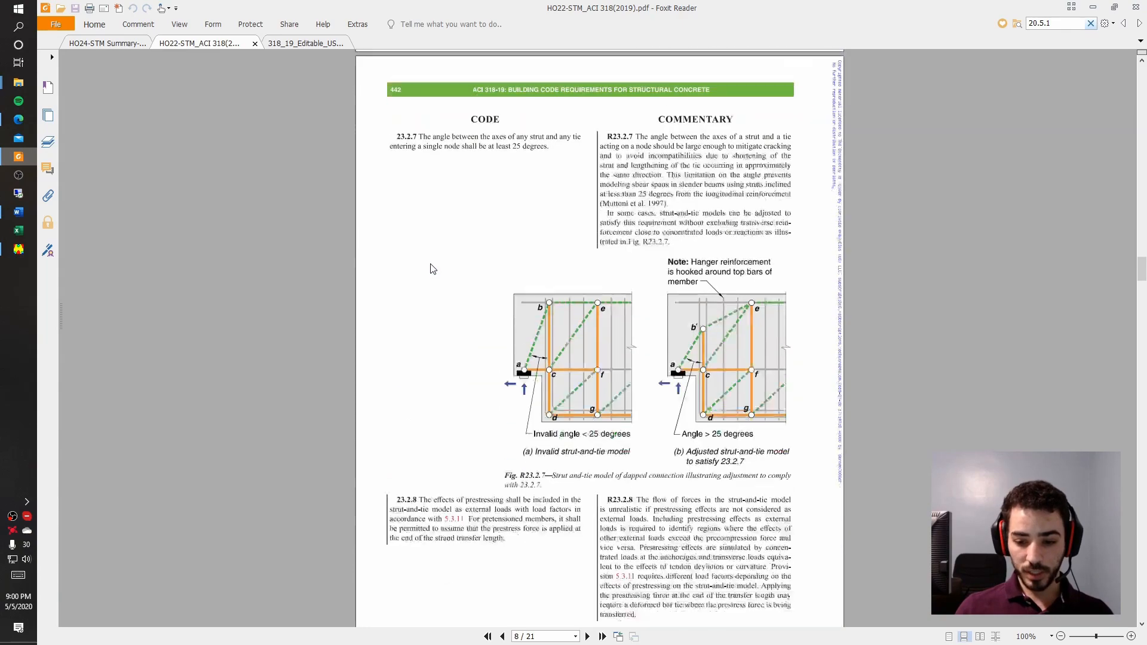
scroll(433, 266, "down", 20)
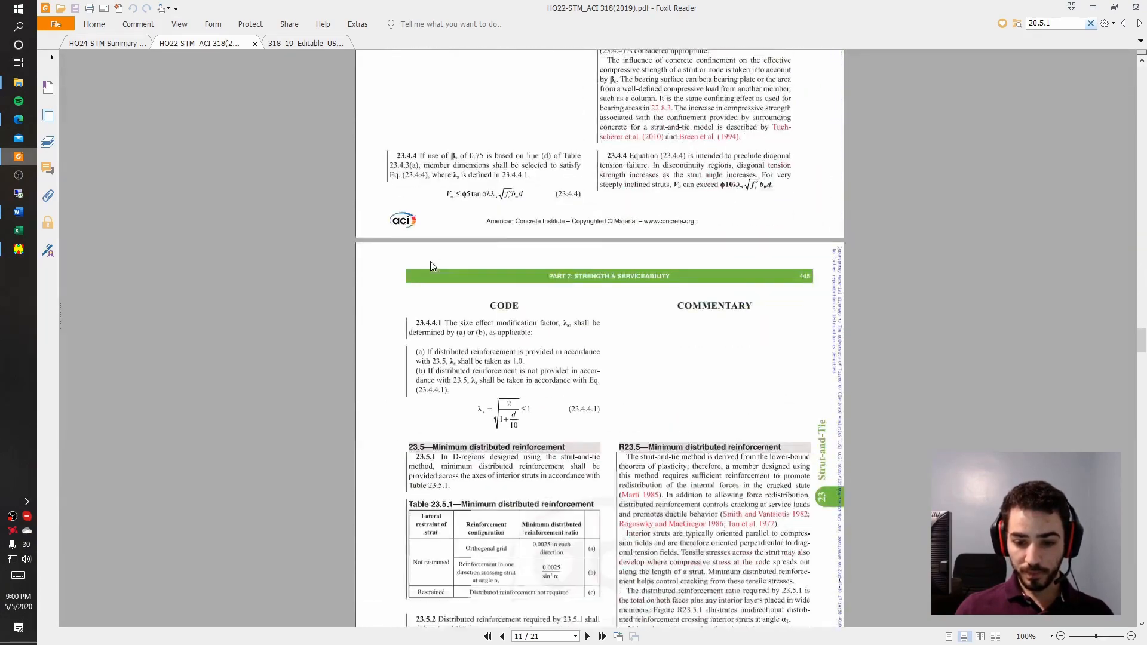
scroll(736, 279, "down", 4)
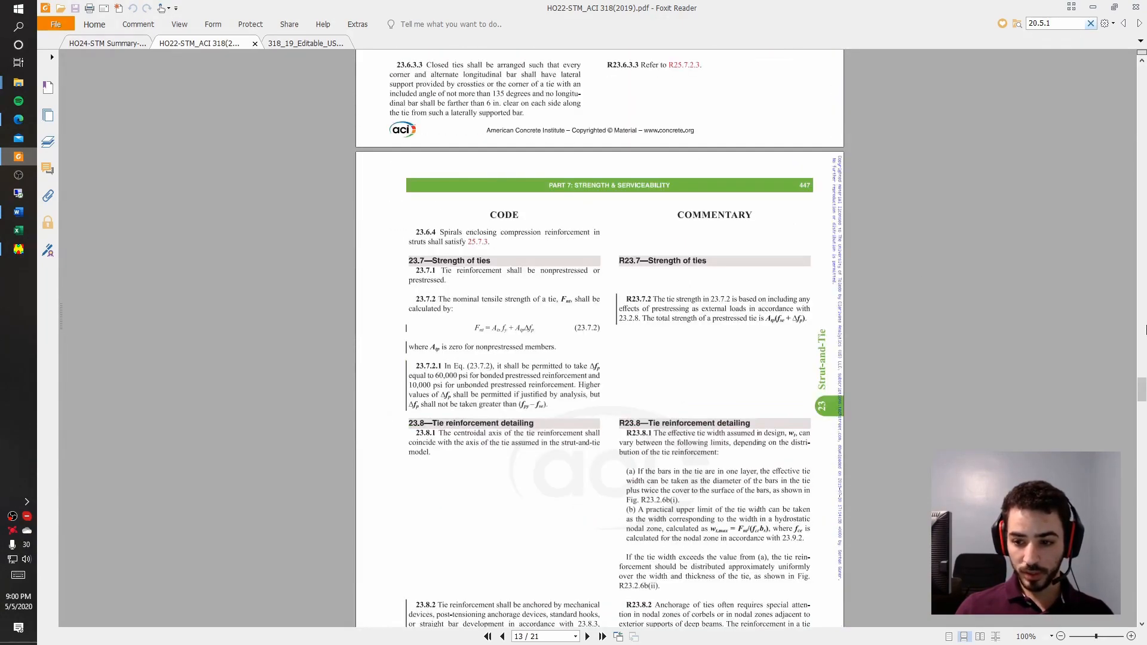
scroll(736, 279, "down", 18)
left_click_drag(1141, 452, 1130, 126)
scroll(902, 365, "up", 2)
scroll(904, 370, "up", 3)
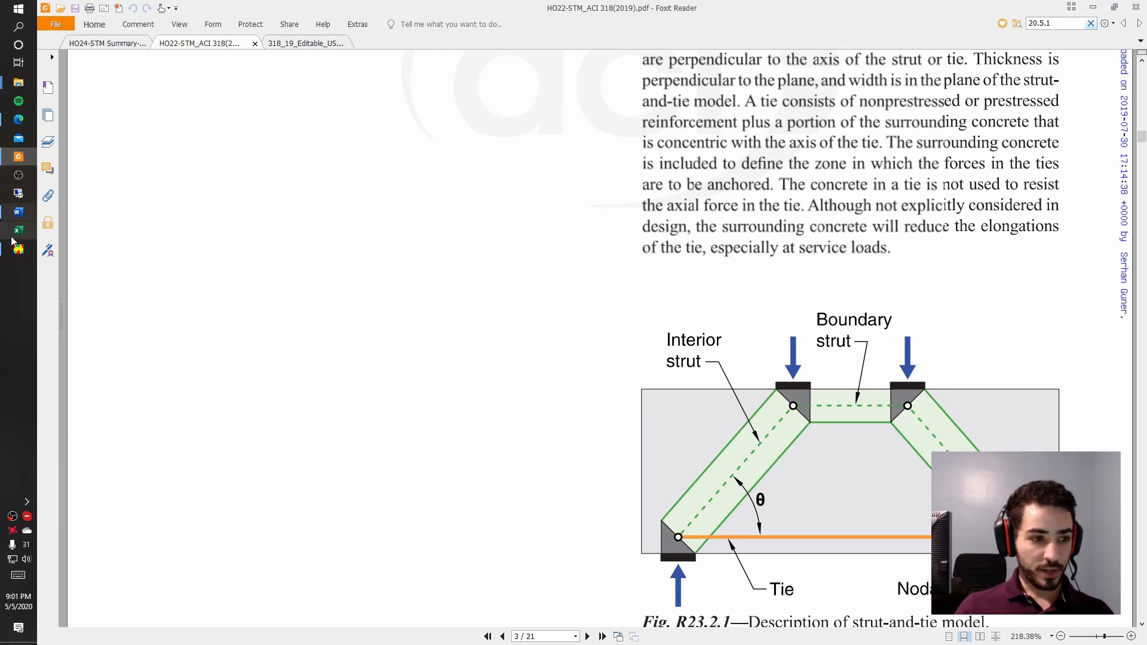
left_click(18, 250)
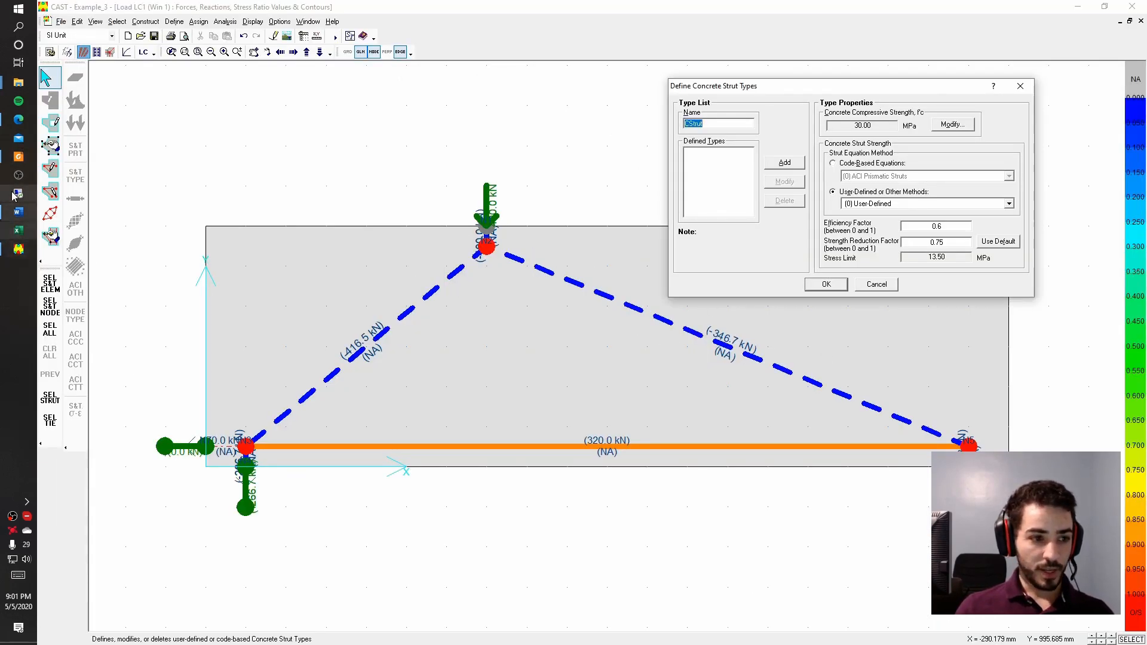
Return to the ACI 318 PDF and examine section 23.3 on the design strength of struts, ties and nodal zones
left_click(17, 160)
scroll(325, 320, "down", 10)
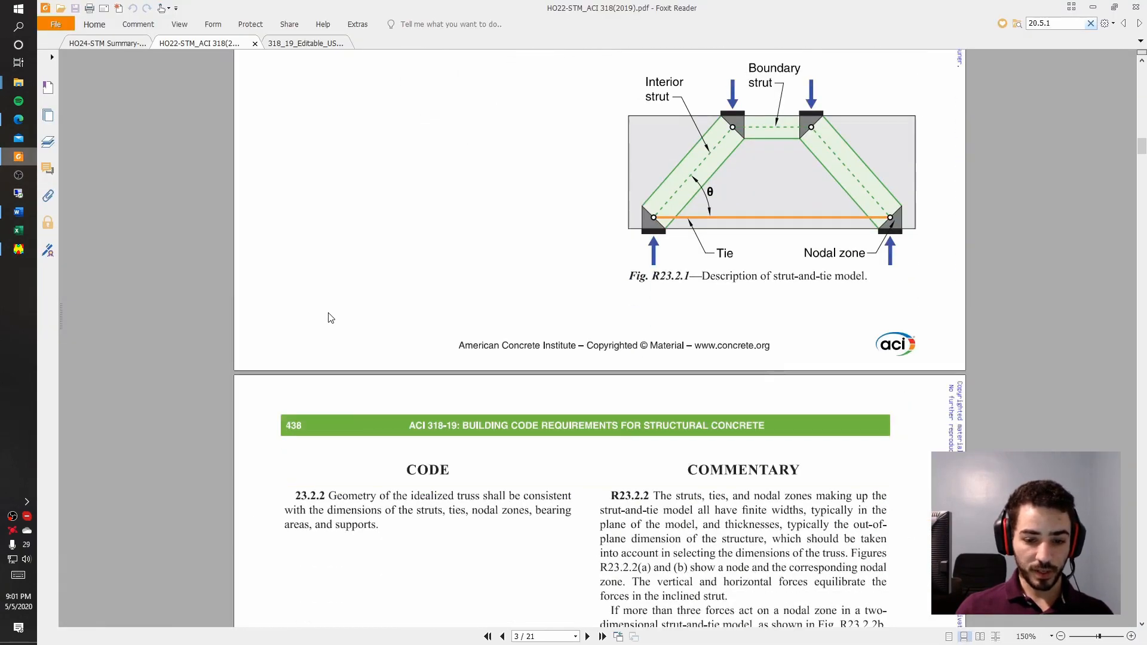
scroll(353, 319, "down", 5)
left_click_drag(1141, 161, 1142, 294)
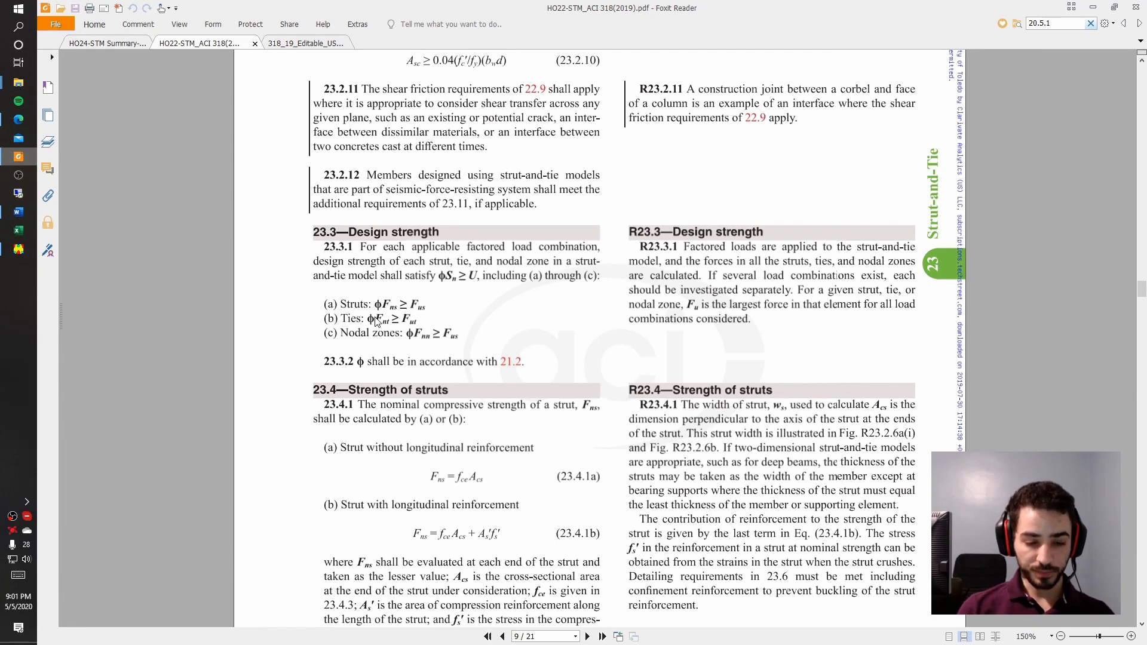
Switch to the Word document and check the strut-and-tie strength reduction factor in Table 21.2.1
key("alt+Tab")
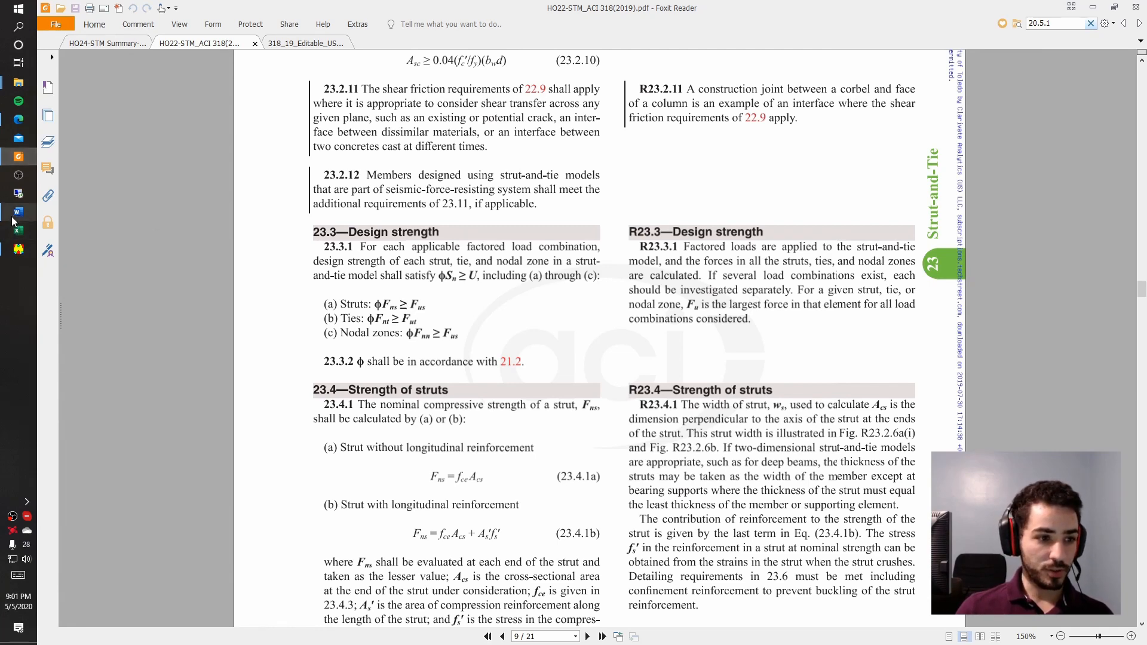
scroll(399, 328, "down", 15)
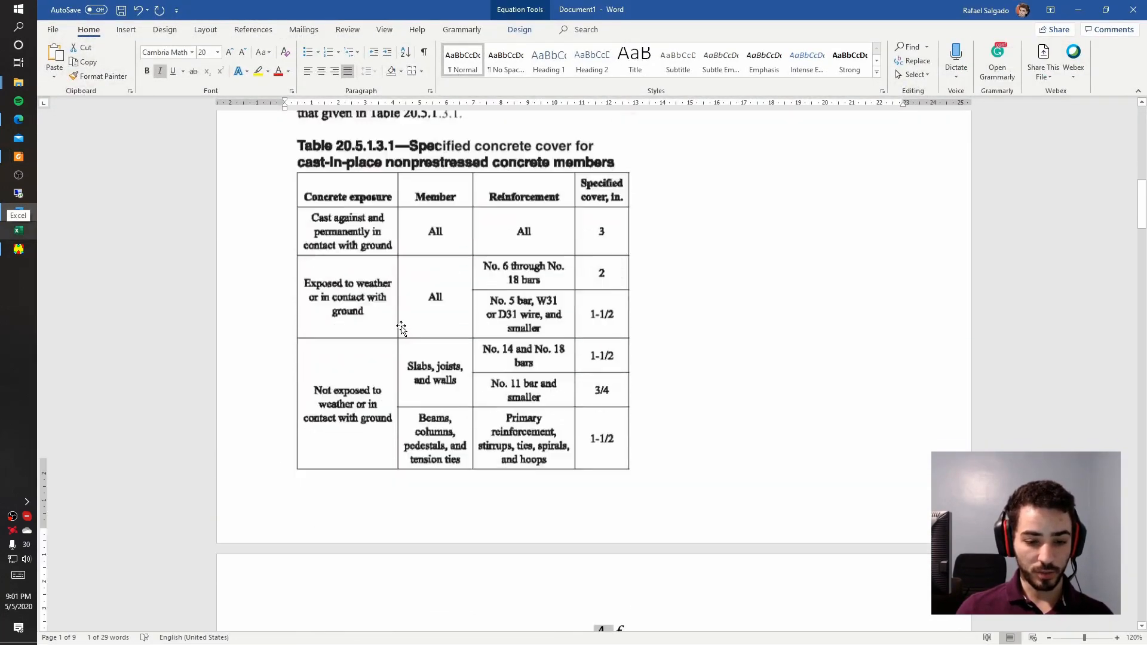
scroll(403, 325, "down", 15)
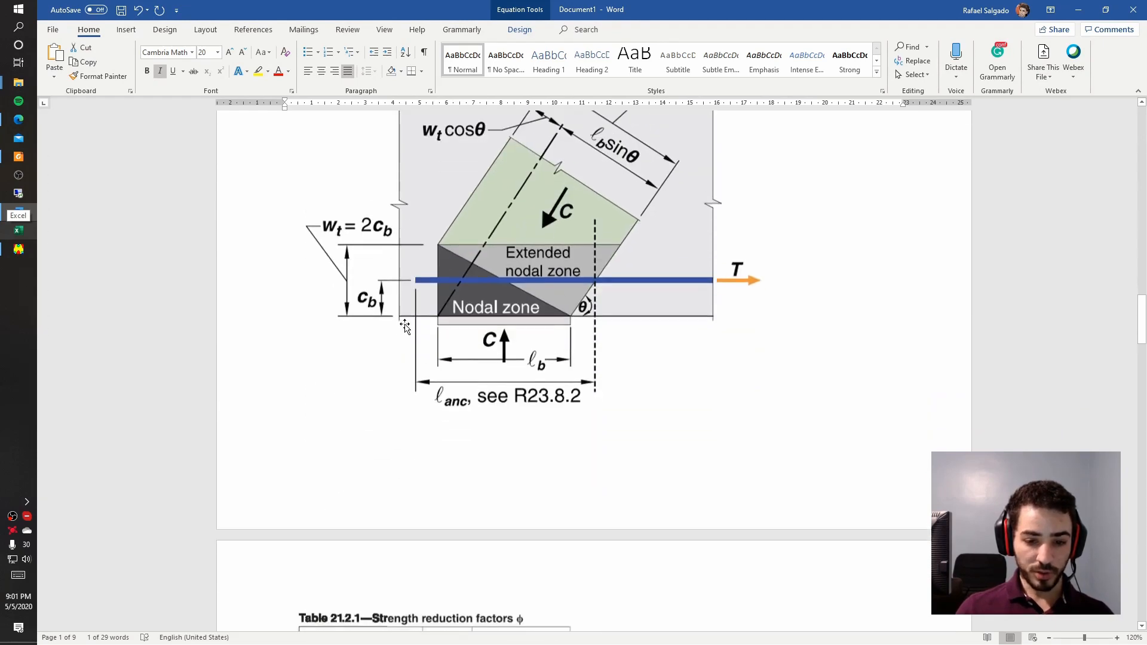
scroll(406, 325, "down", 8)
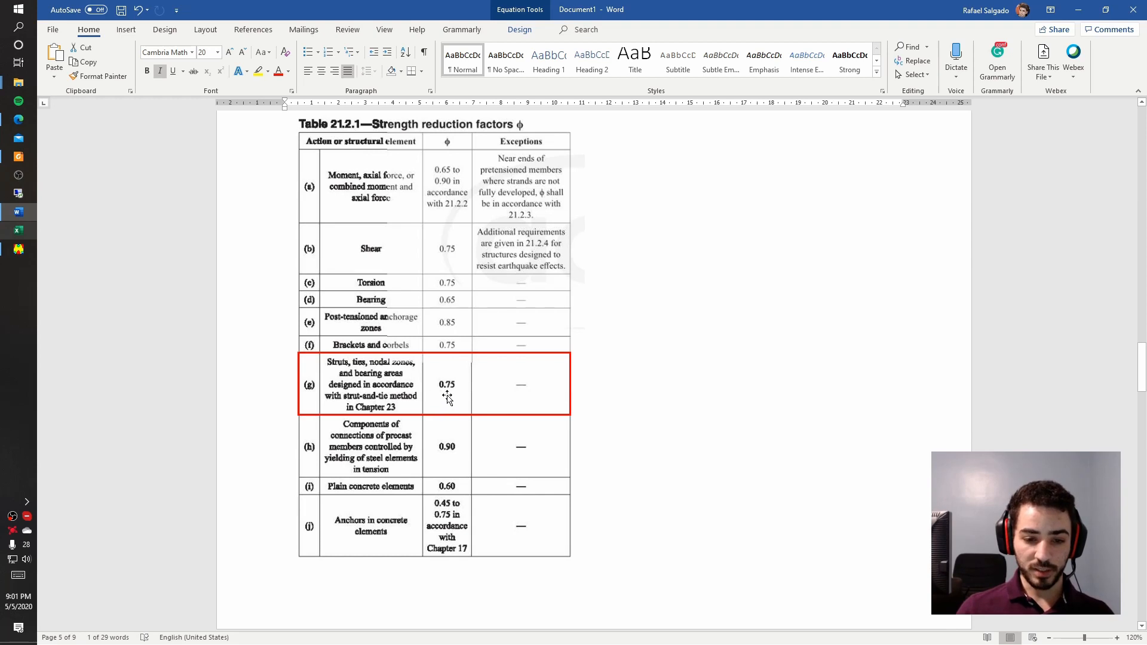
scroll(449, 388, "up", 1)
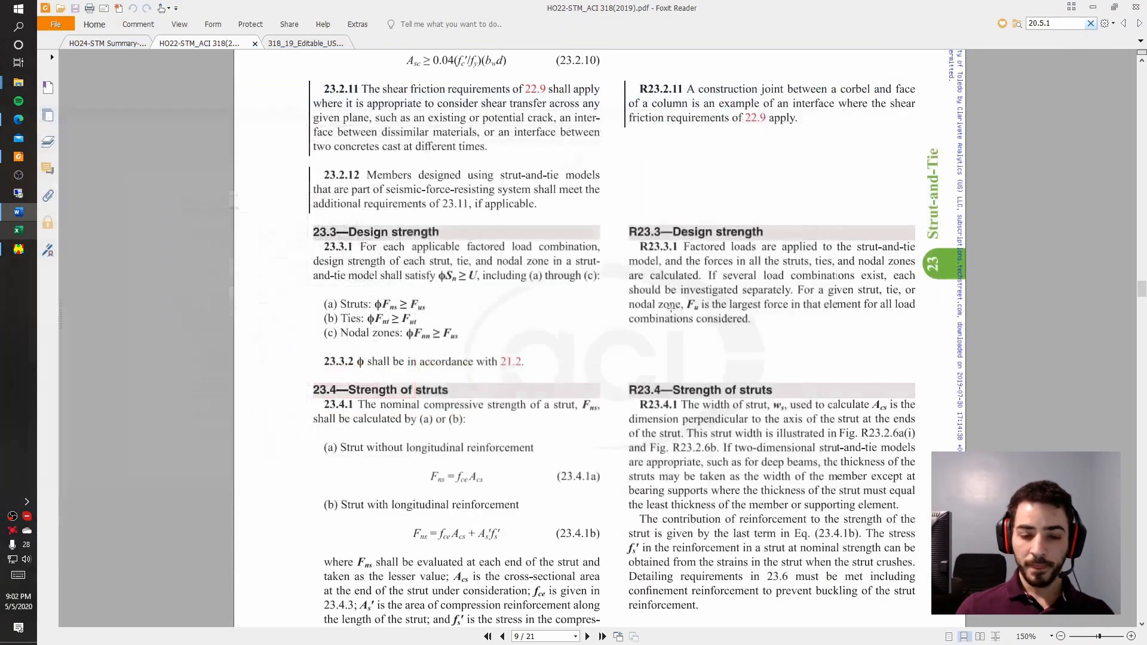
left_click(1077, 10)
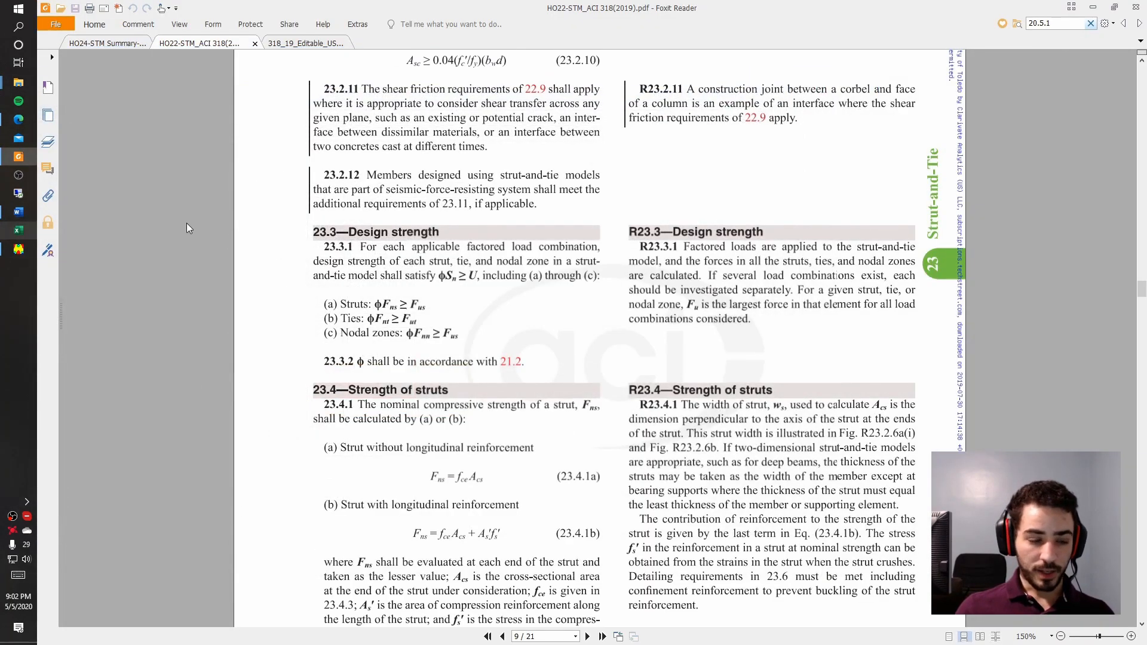
Switch back to CAST and add the user-defined concrete strut type CStrut with efficiency factor 0.6 and strength reduction factor 0.75
left_click(18, 249)
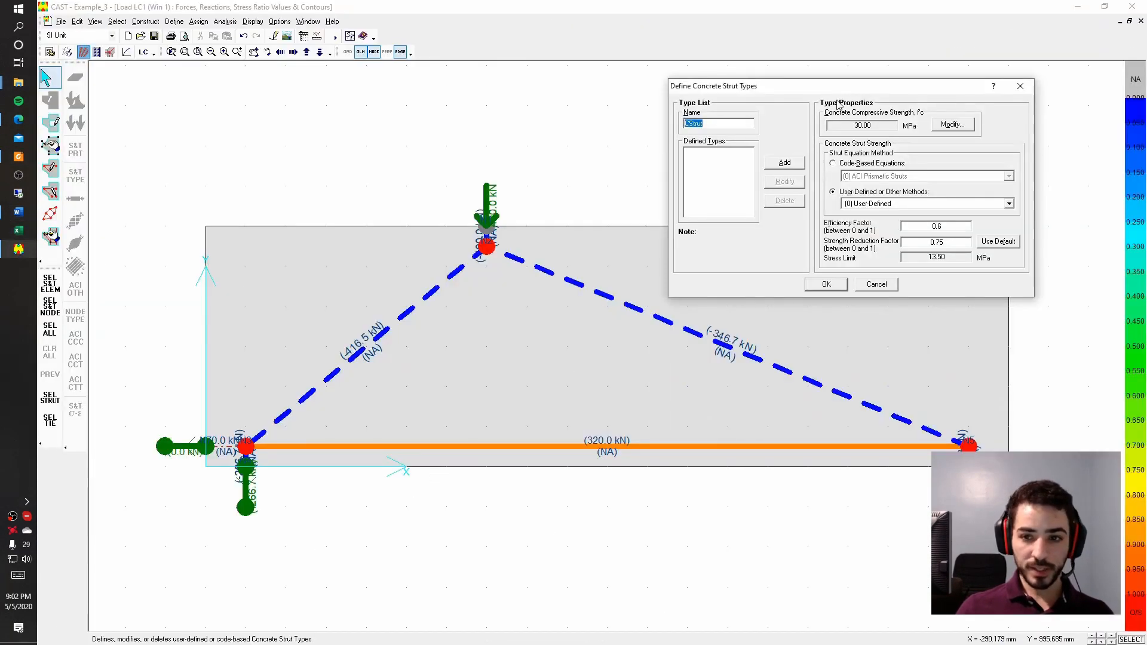
left_click_drag(754, 98, 452, 157)
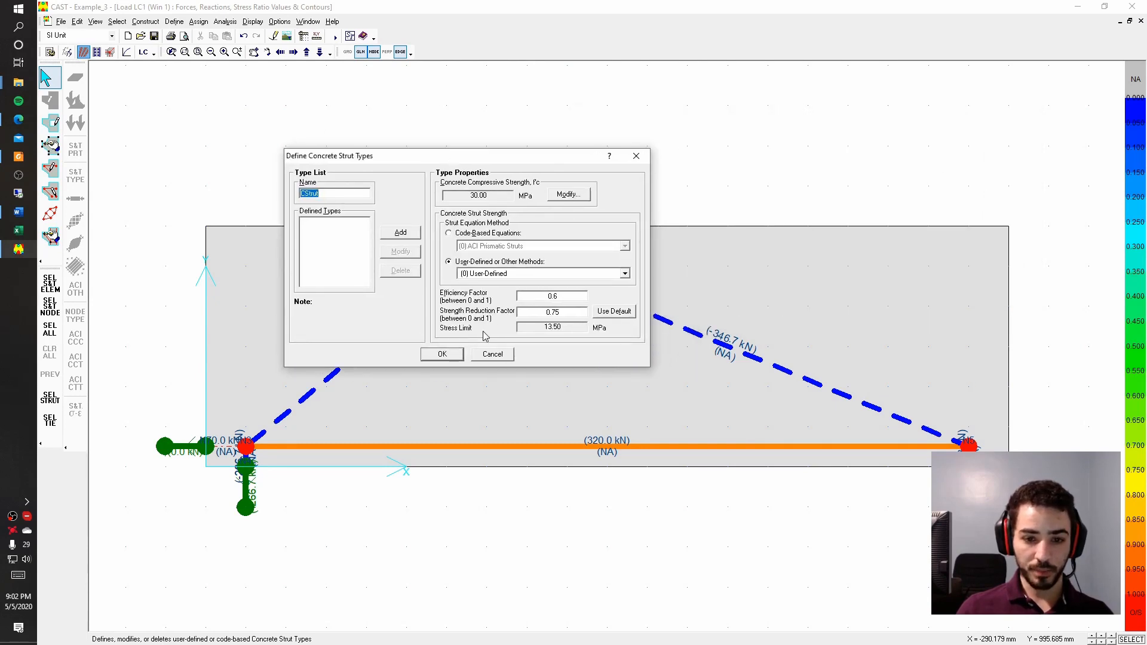
double_click(572, 312)
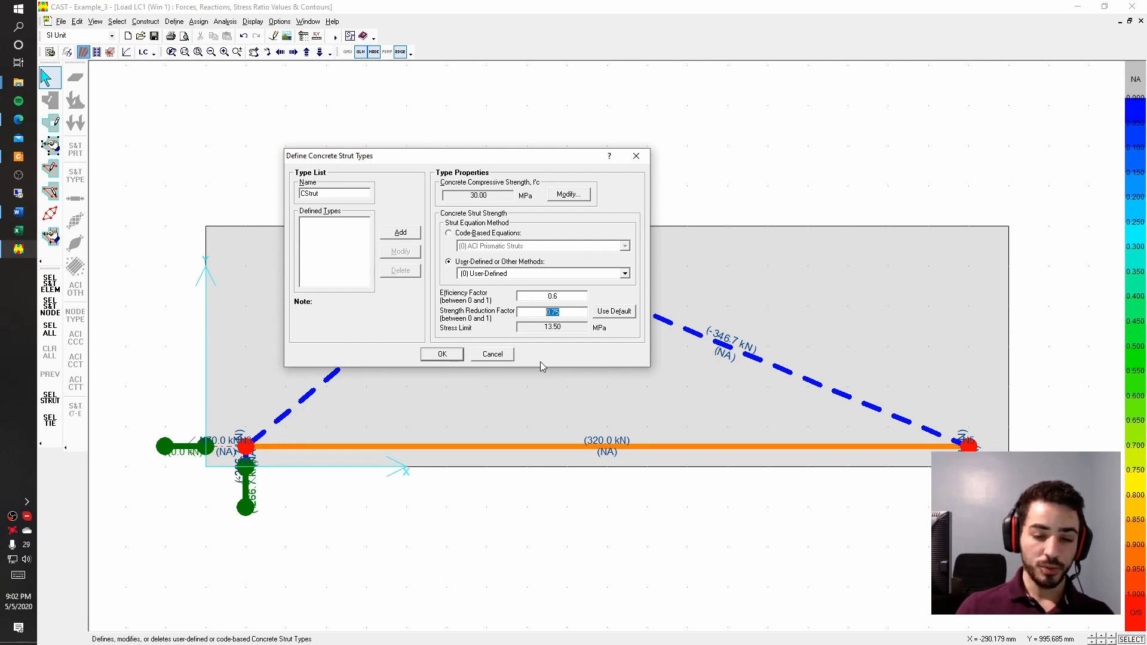
left_click_drag(484, 159, 533, 173)
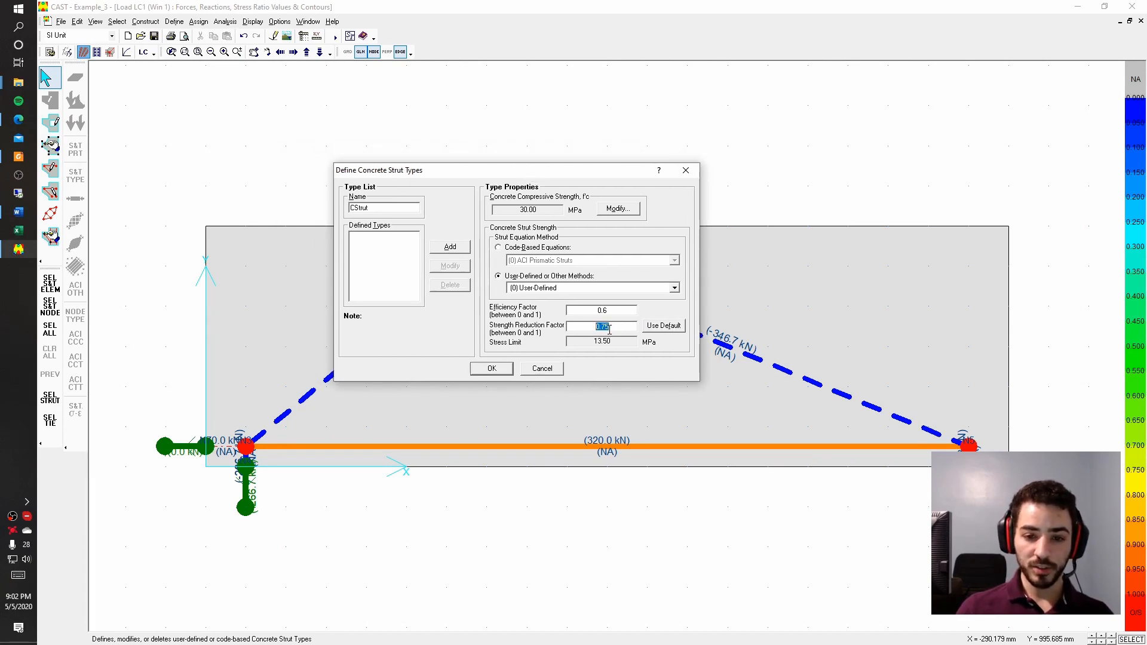
left_click(440, 247)
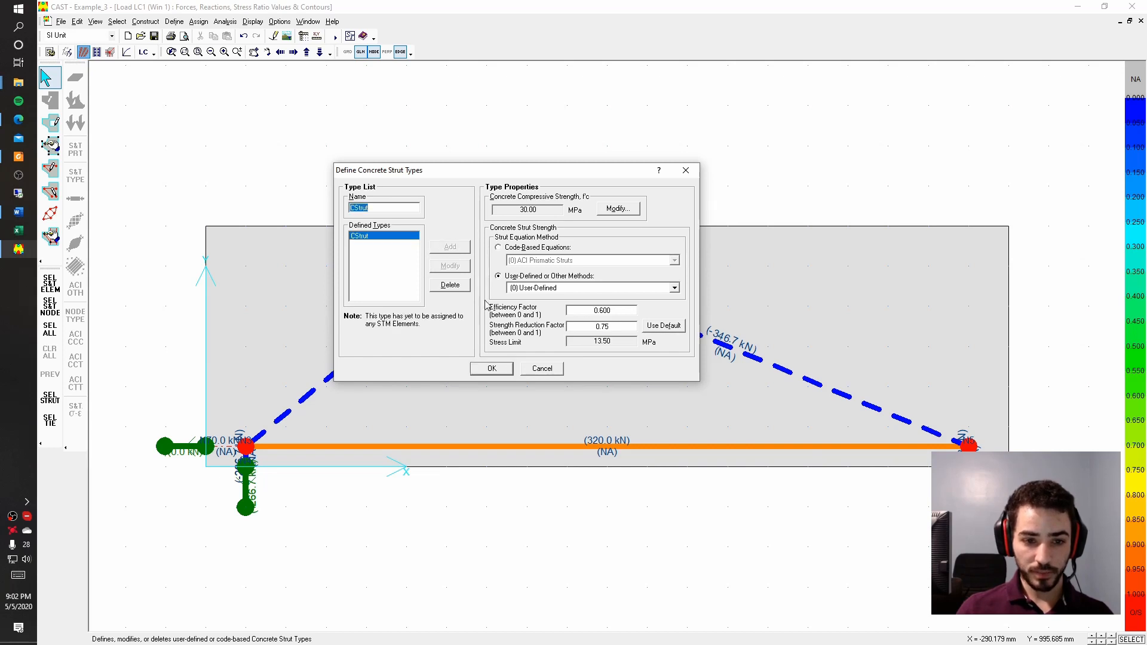
Switch to the ACI 318 PDF in Foxit Reader and read section 23.4 on strut strength down to Equation 23.4.3 for effective compressive strength
left_click_drag(613, 310, 588, 310)
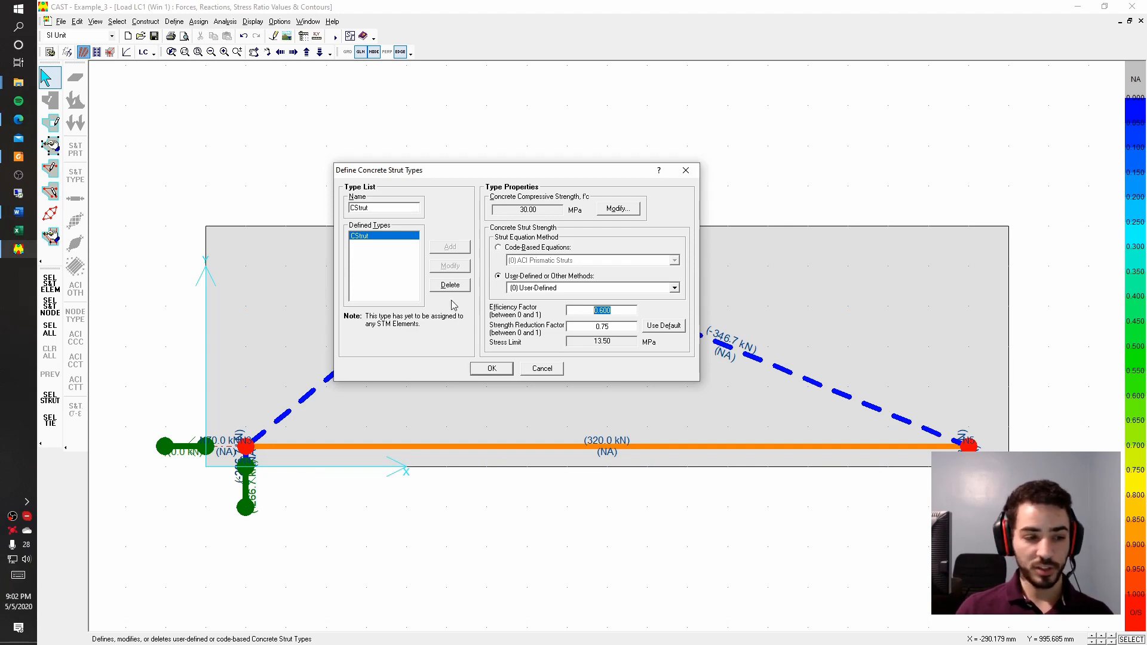
left_click(18, 157)
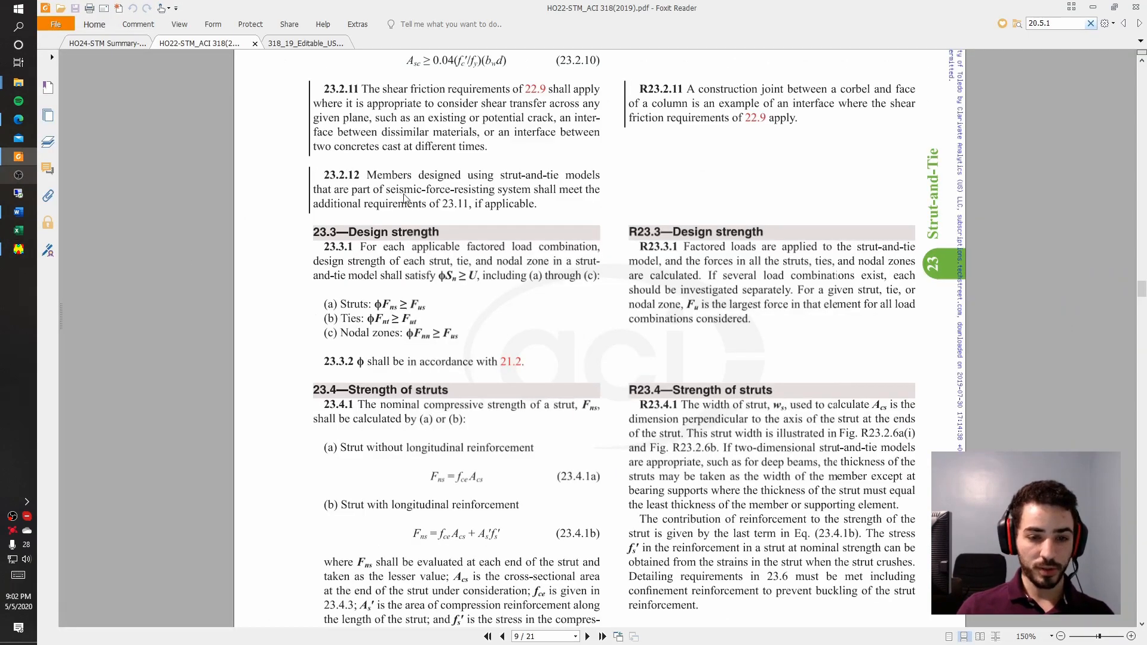
scroll(361, 323, "down", 3)
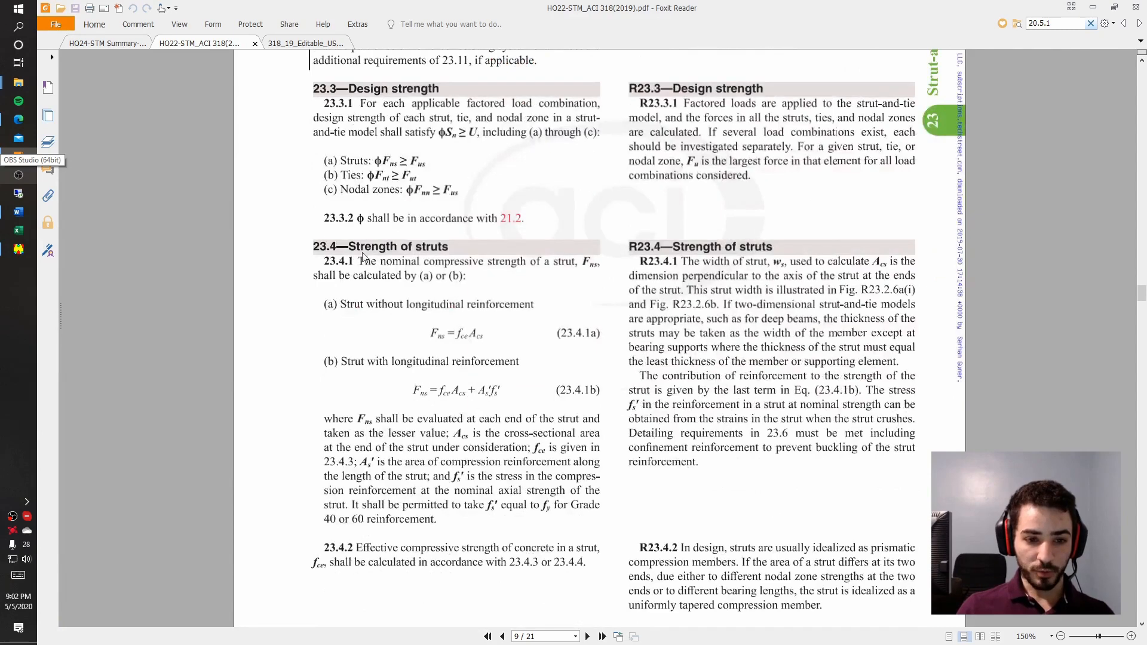
scroll(371, 257, "down", 2)
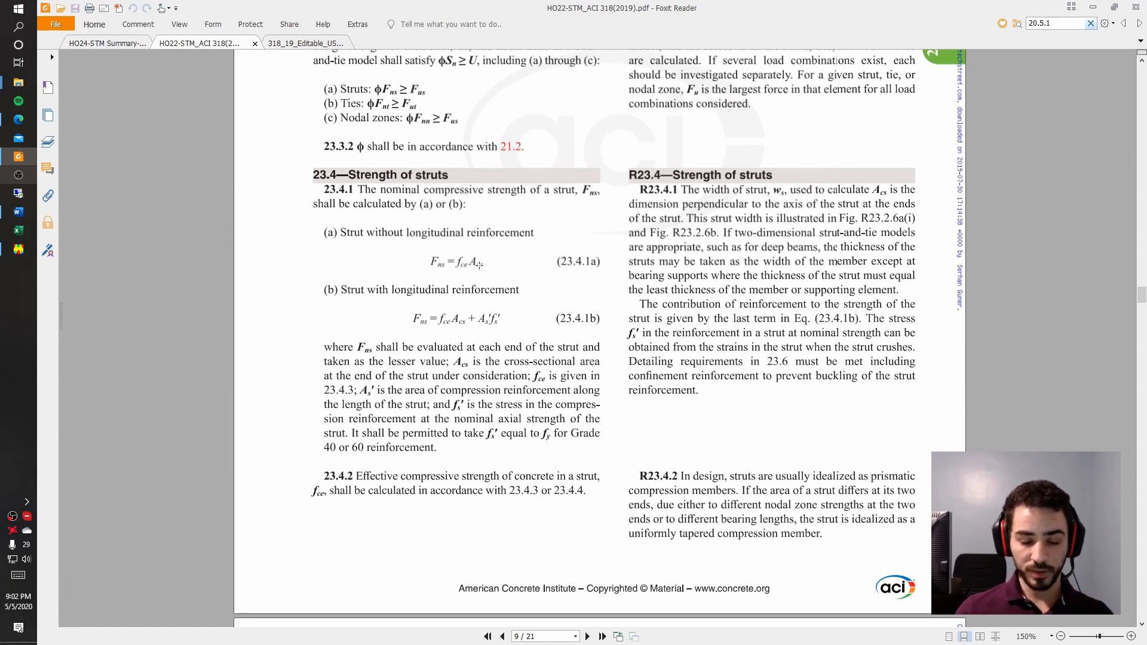
scroll(480, 264, "down", 4)
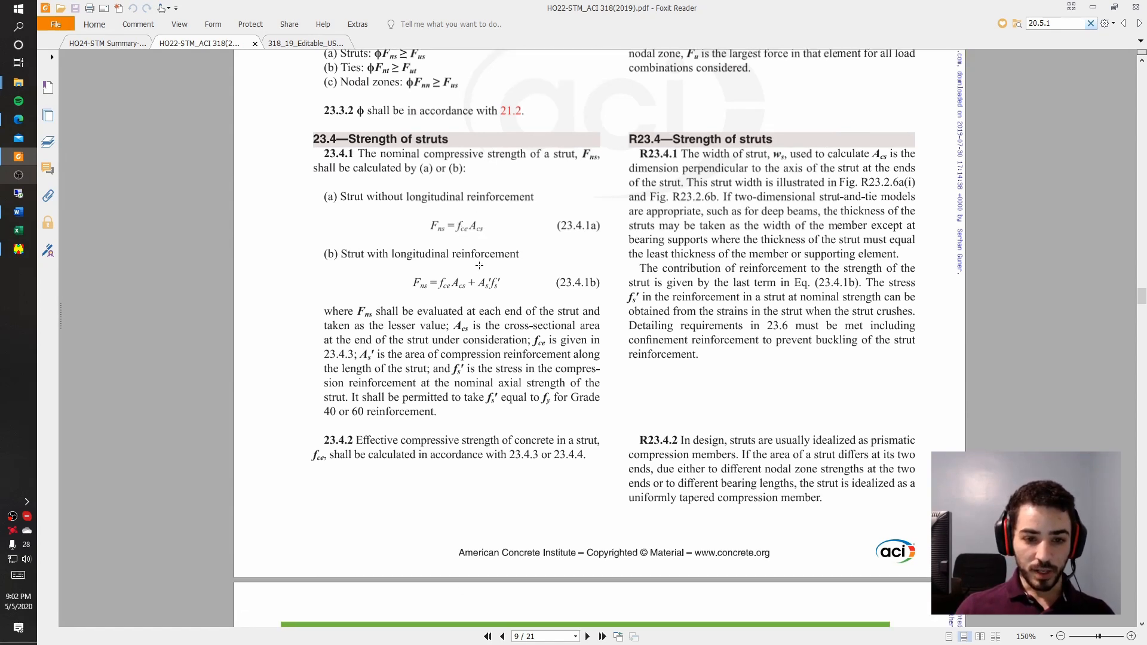
scroll(484, 266, "down", 7)
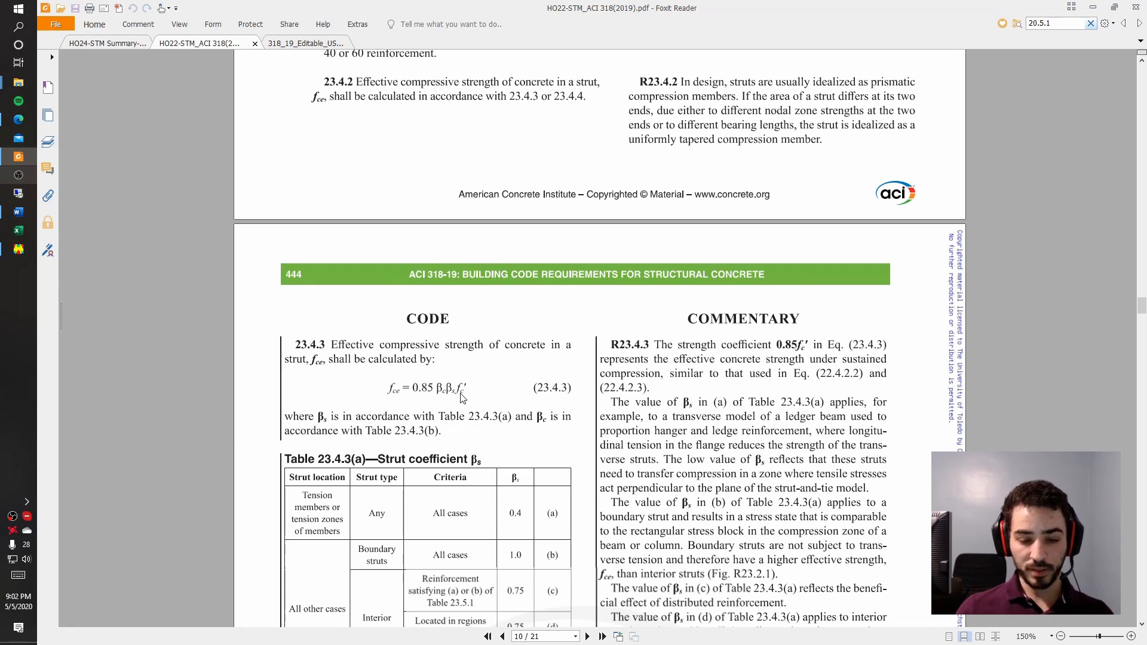
scroll(462, 398, "down", 1)
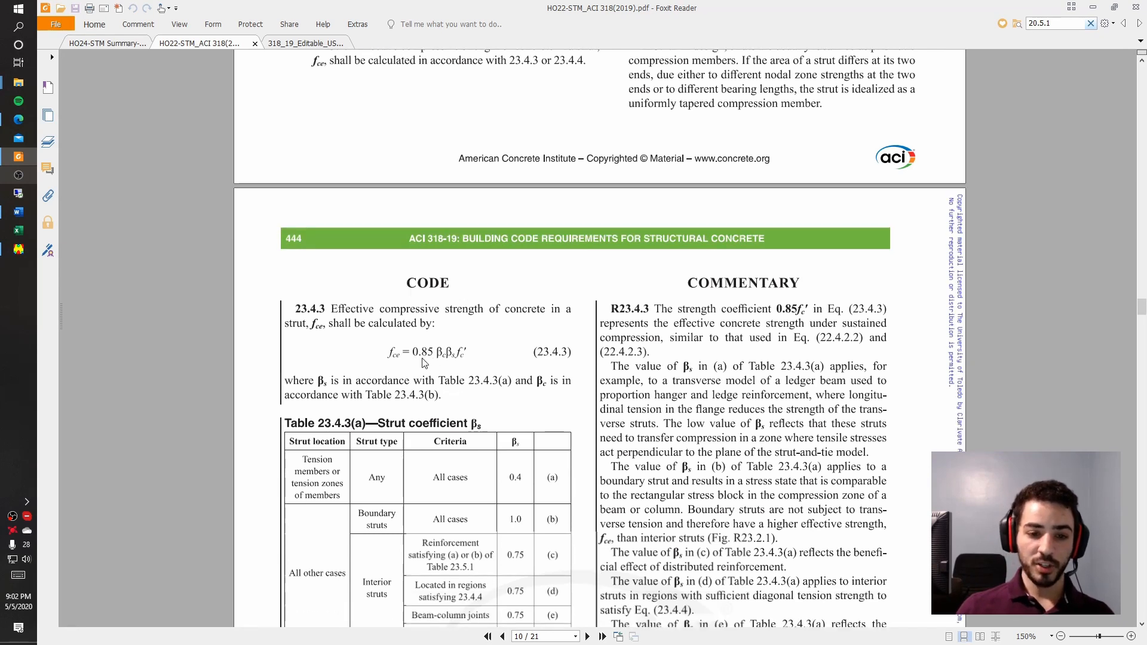
scroll(438, 363, "down", 1)
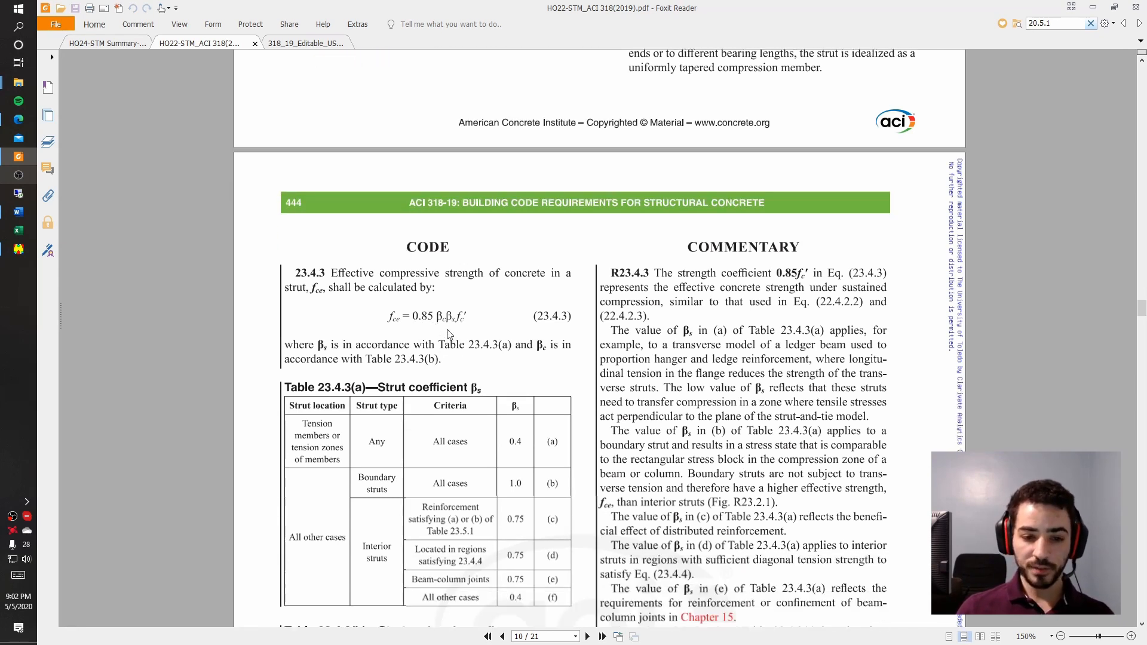
Examine Tables 23.4.3(a) and 23.4.3(b) for the strut coefficient and the confinement modification factor that apply to interior struts
scroll(448, 327, "down", 3)
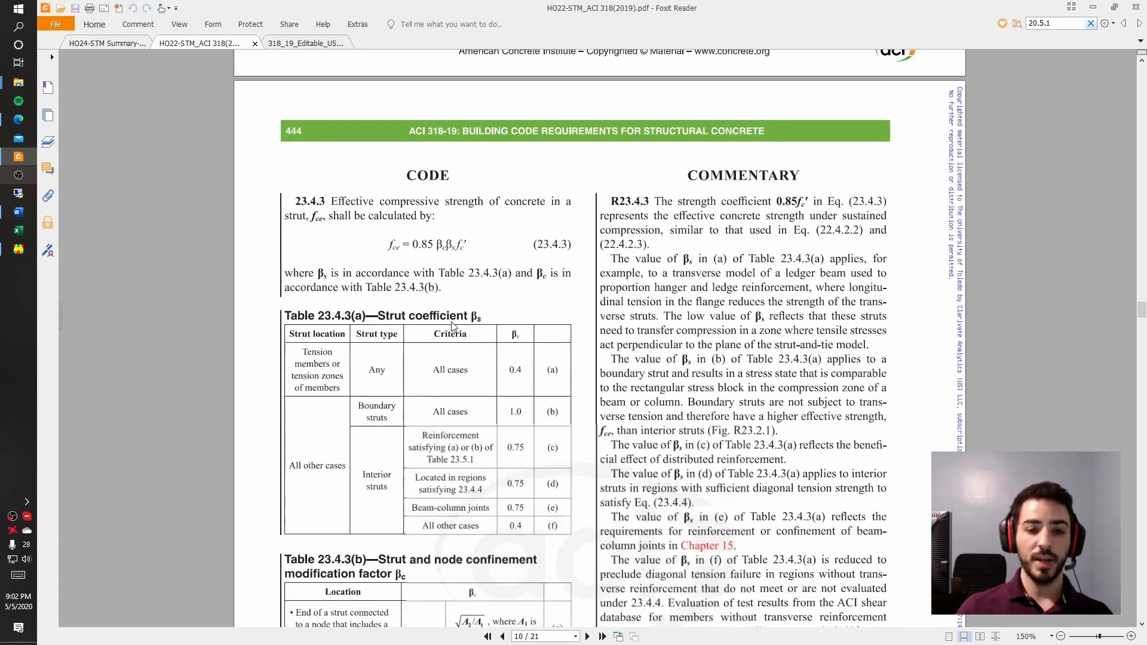
scroll(457, 326, "down", 3)
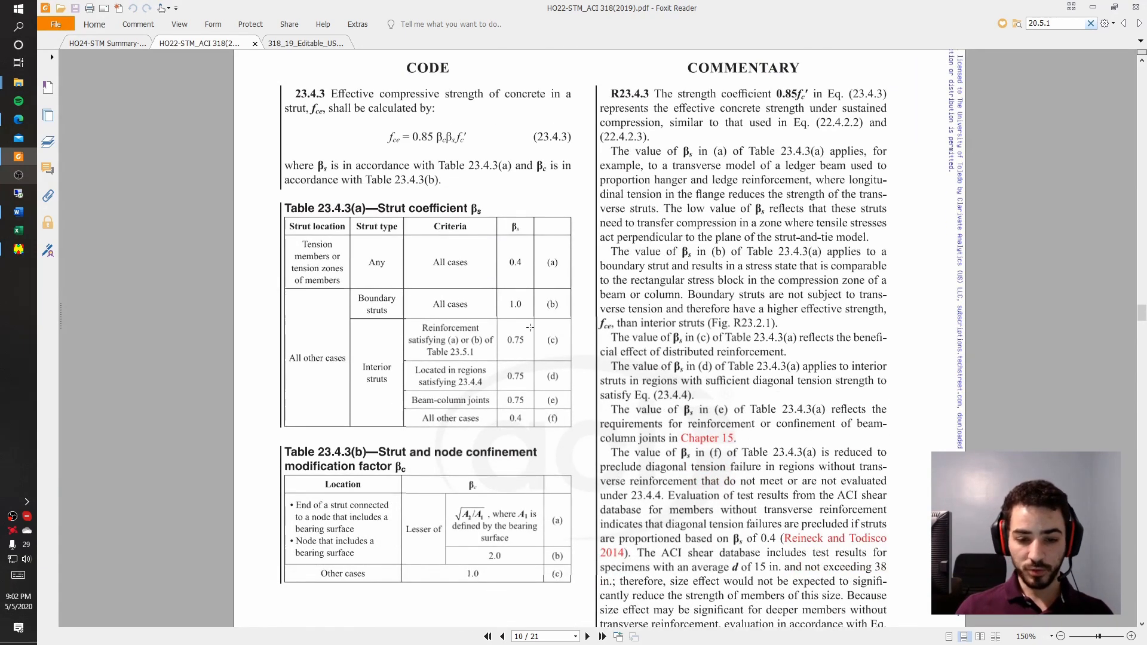
scroll(530, 327, "down", 1)
scroll(439, 476, "up", 3)
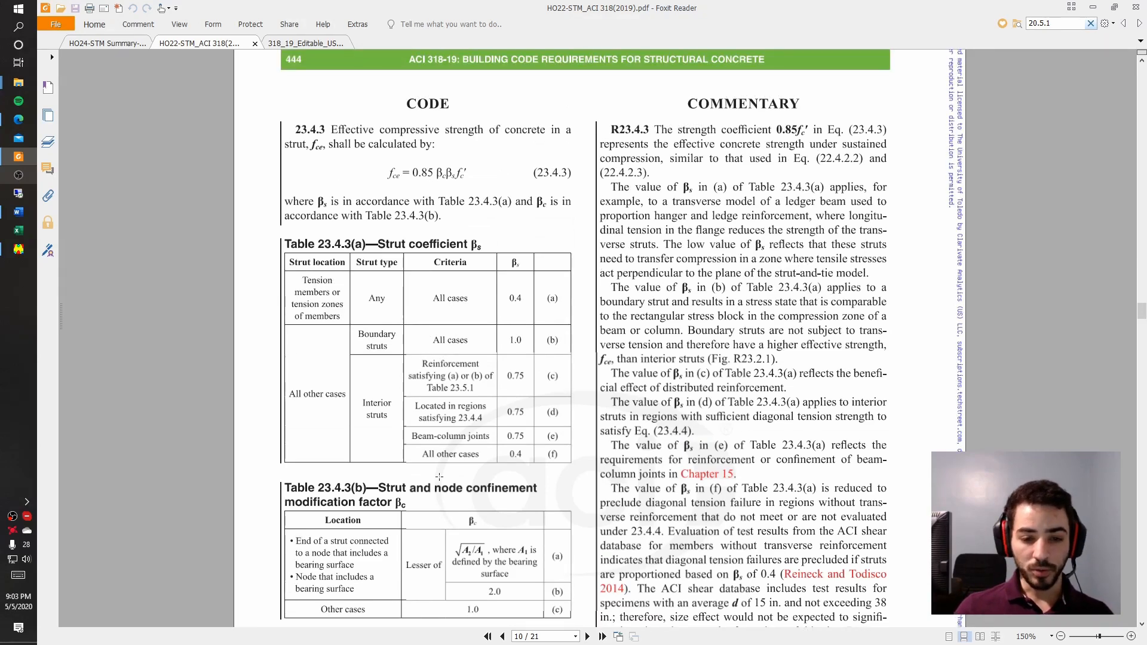
scroll(439, 476, "up", 1)
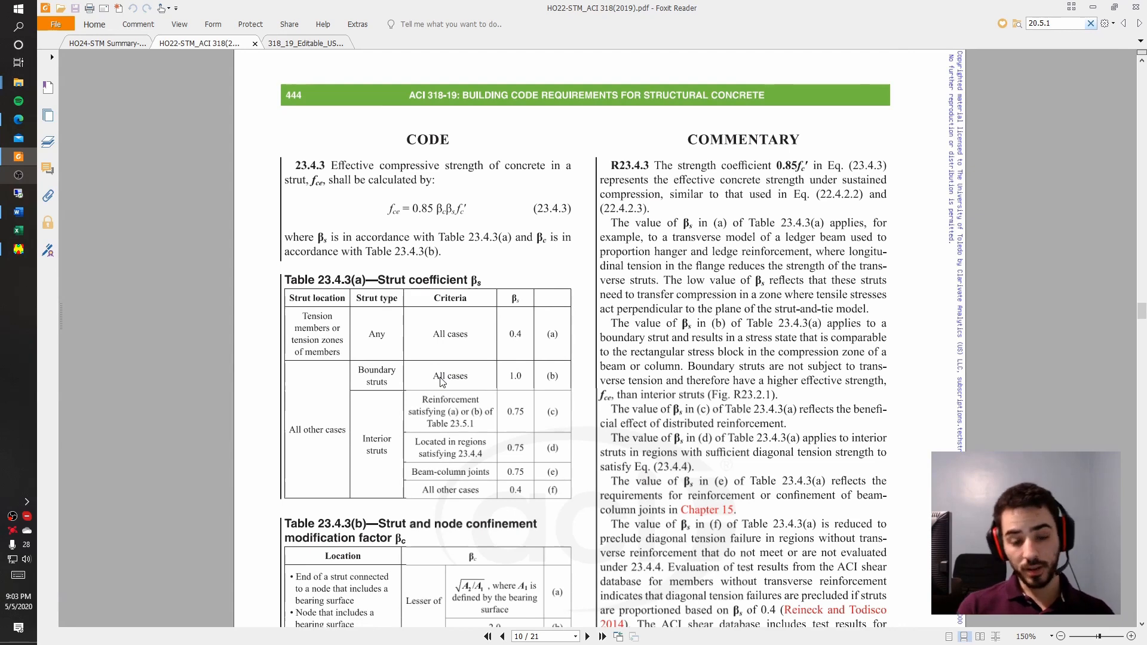
scroll(491, 391, "up", 1)
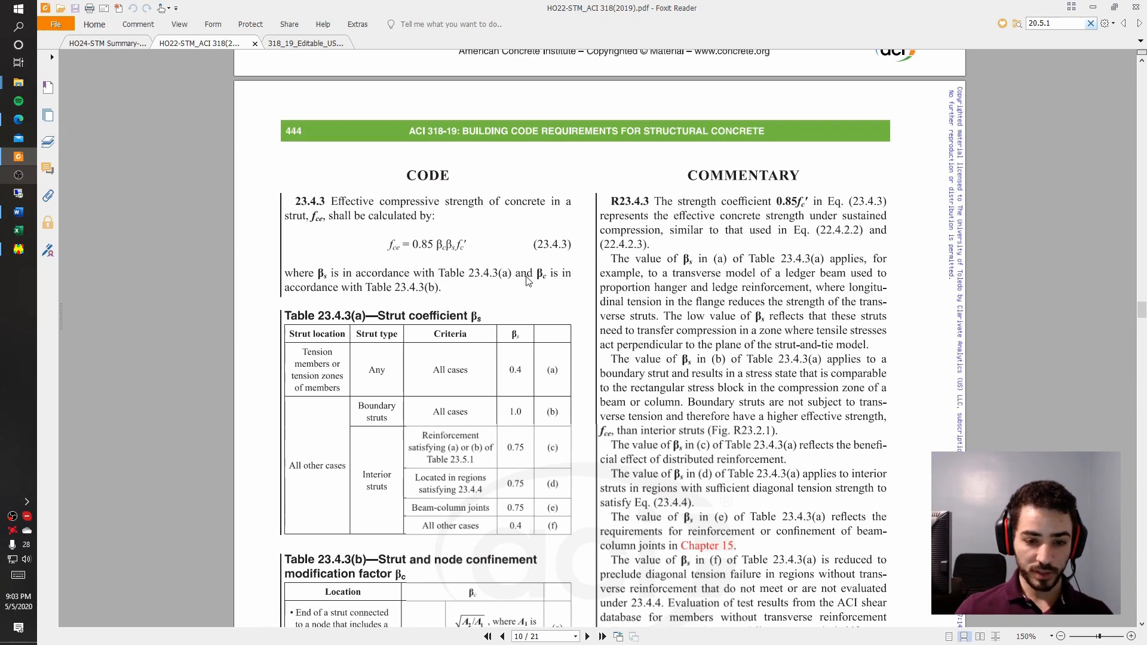
scroll(545, 263, "down", 3)
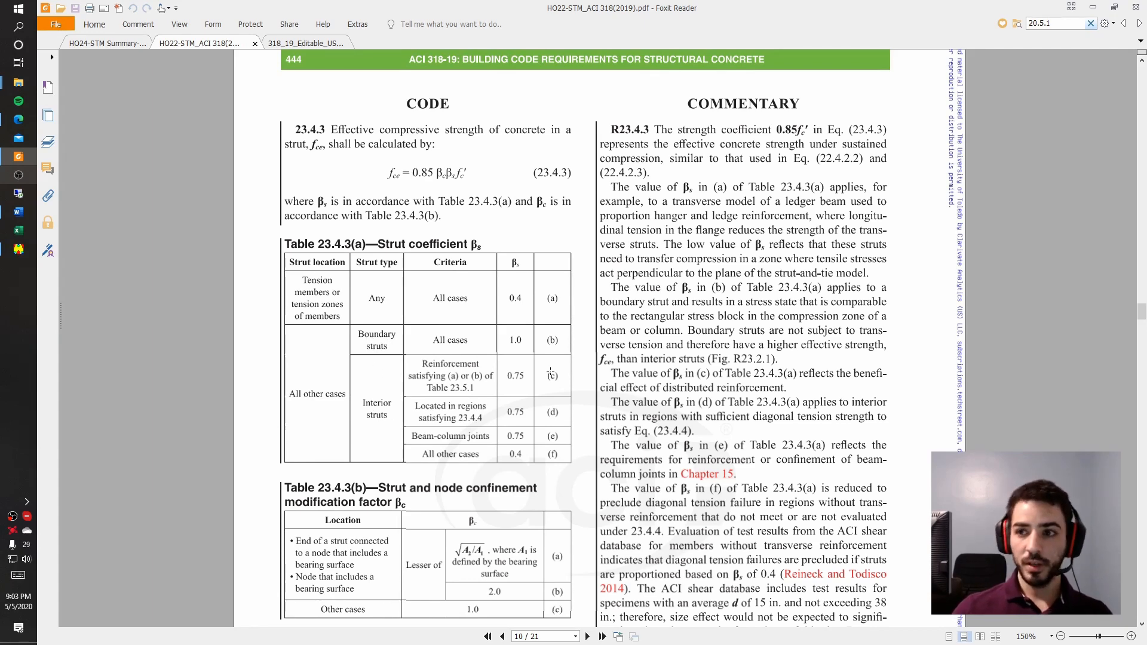
scroll(378, 478, "up", 1)
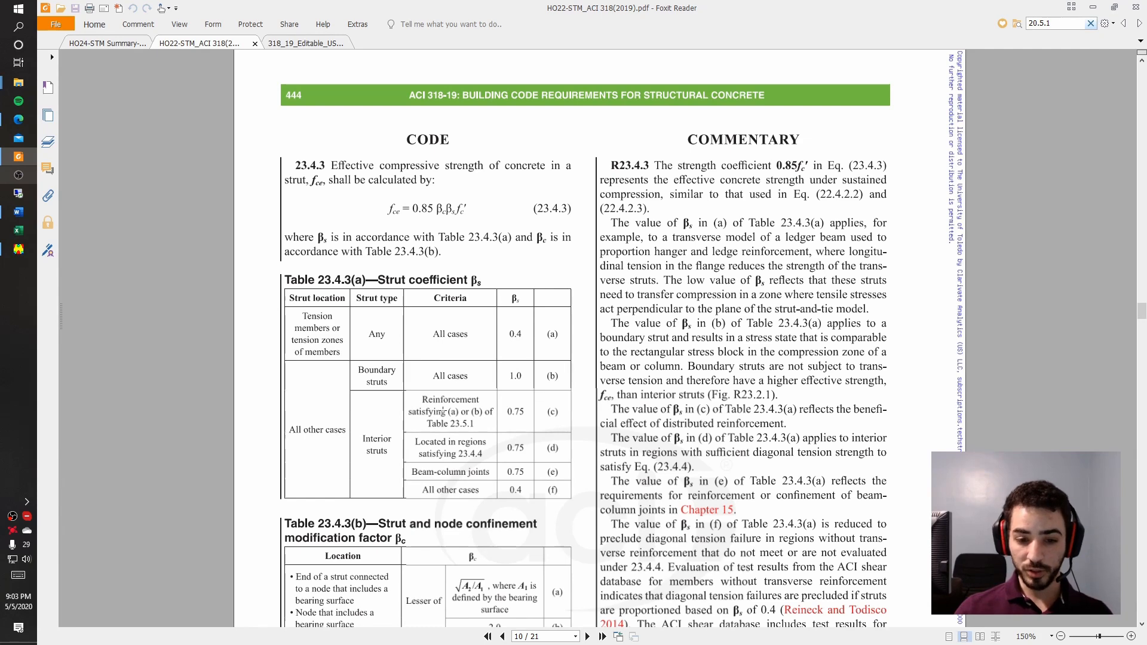
scroll(452, 414, "down", 1)
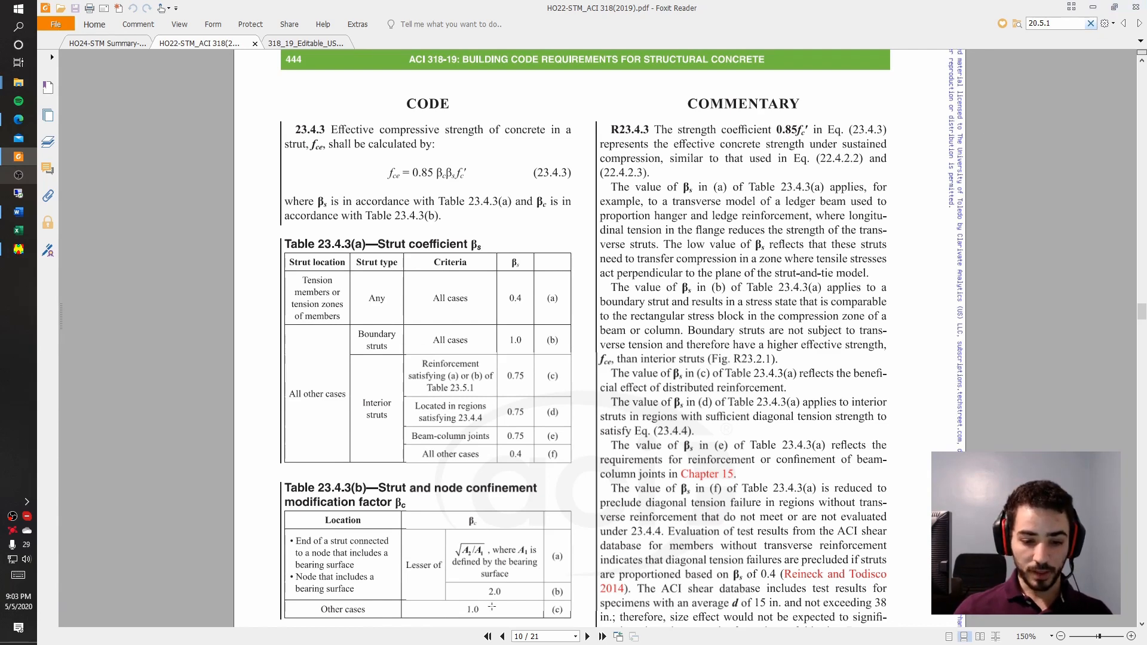
Return to CAST and modify the CStrut concrete strut type with an efficiency factor of 0.6375, accepting the definition
left_click(1094, 8)
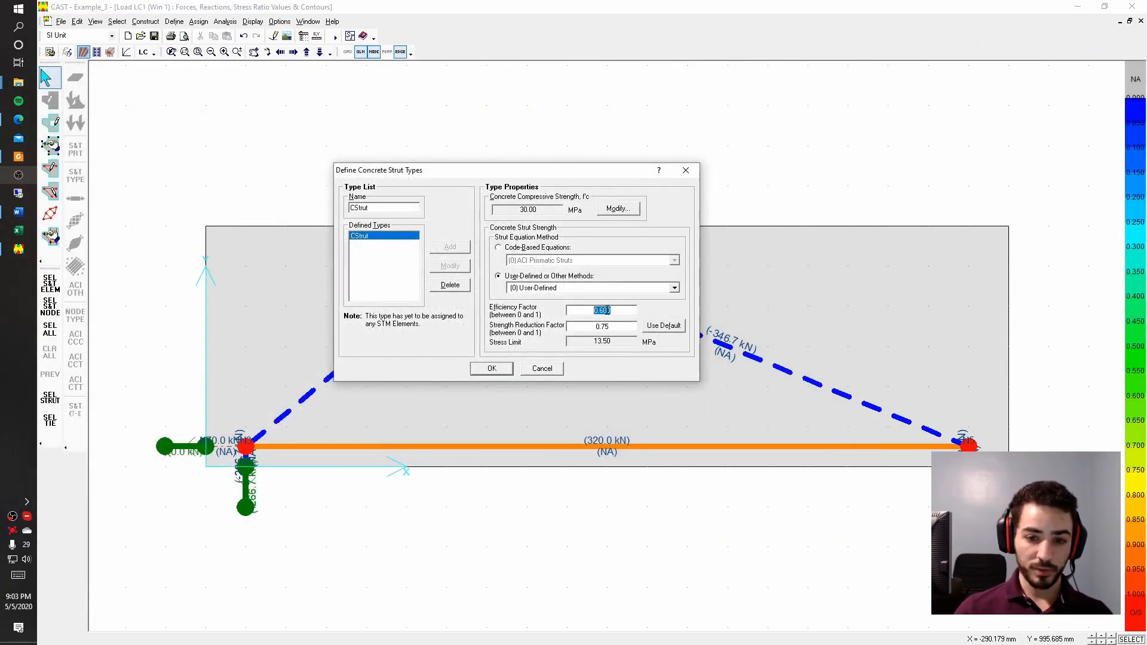
type("0.637")
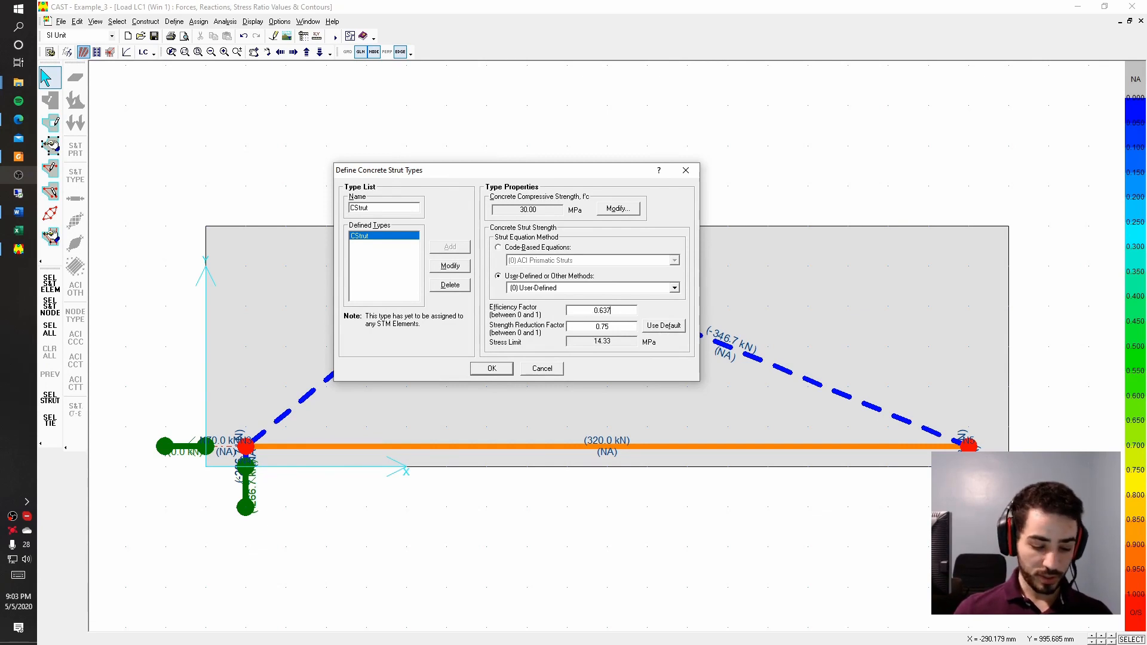
type("5")
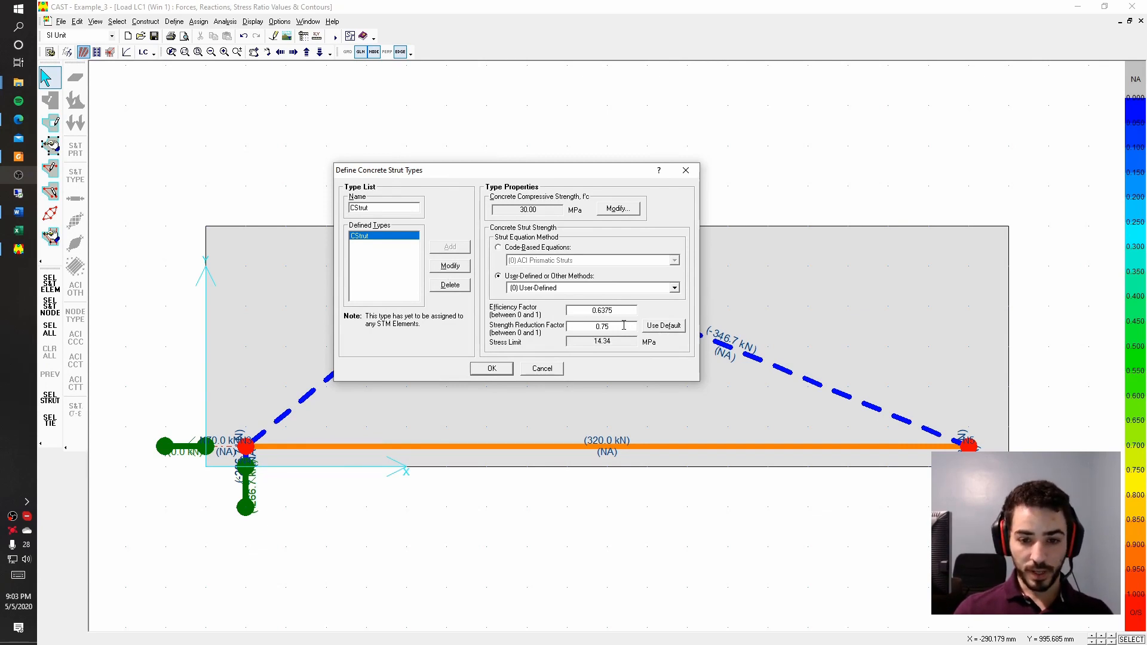
left_click(447, 270)
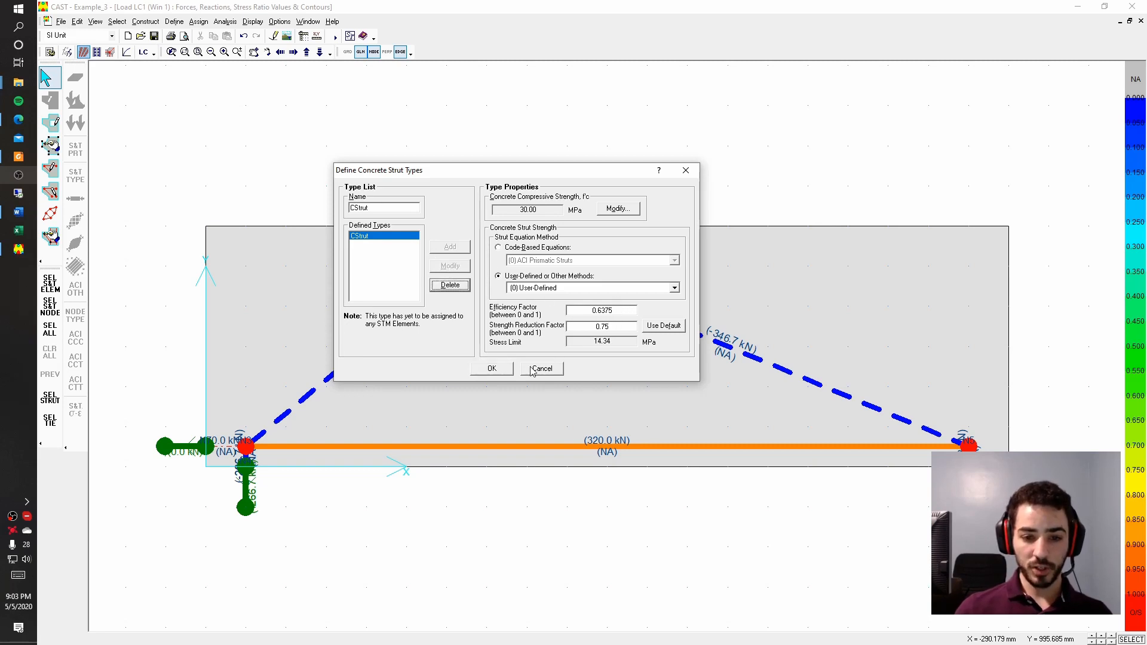
left_click(491, 369)
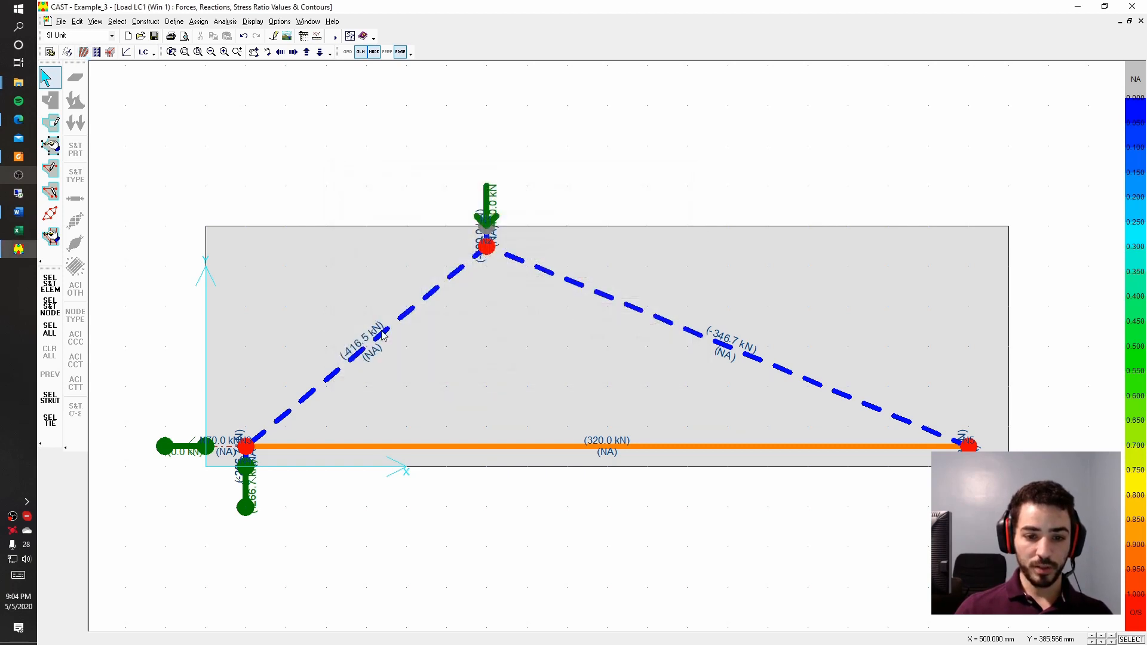
Reopen the concrete strut type definitions and rename CStrut as InteriorStrut
left_click(83, 52)
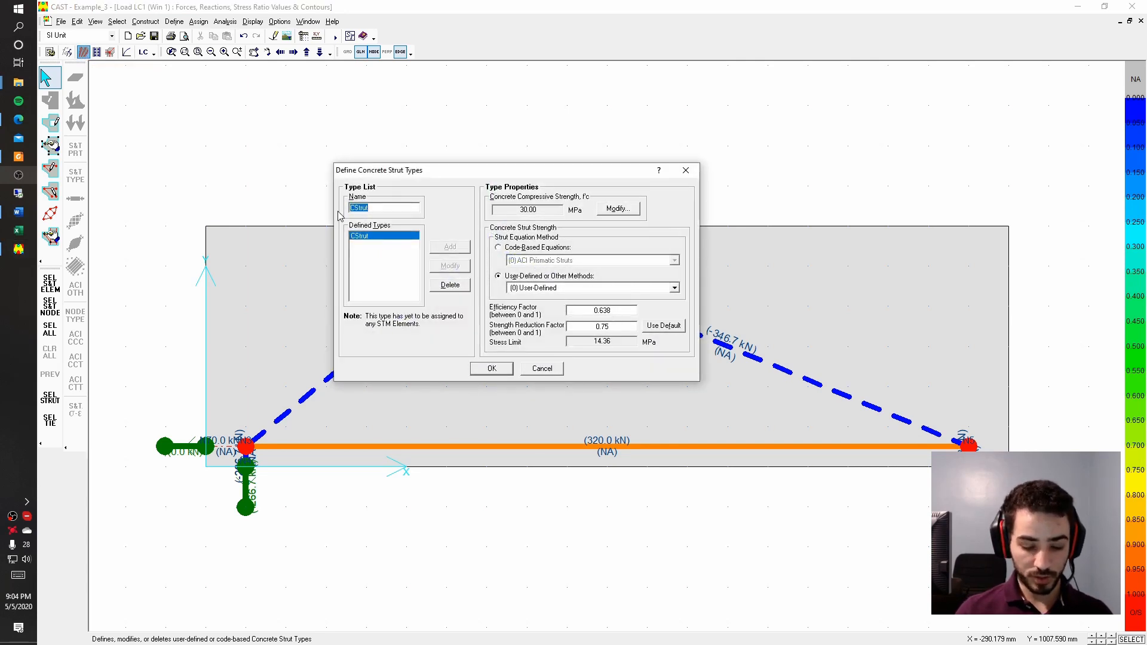
type("Interior")
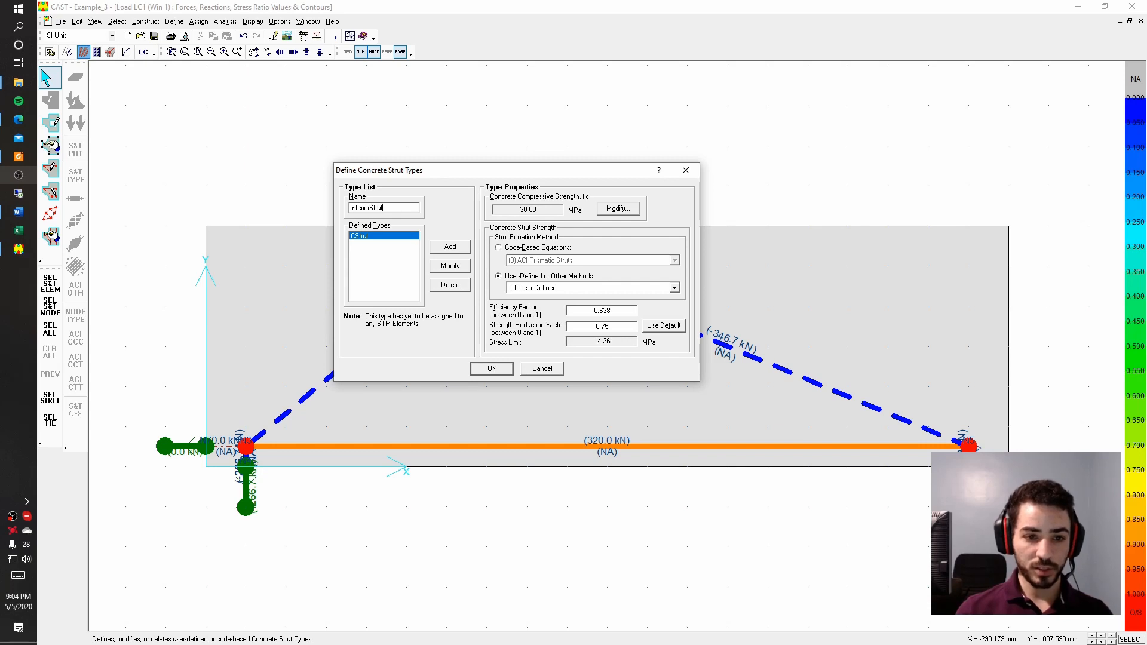
type("Strut")
left_click(450, 266)
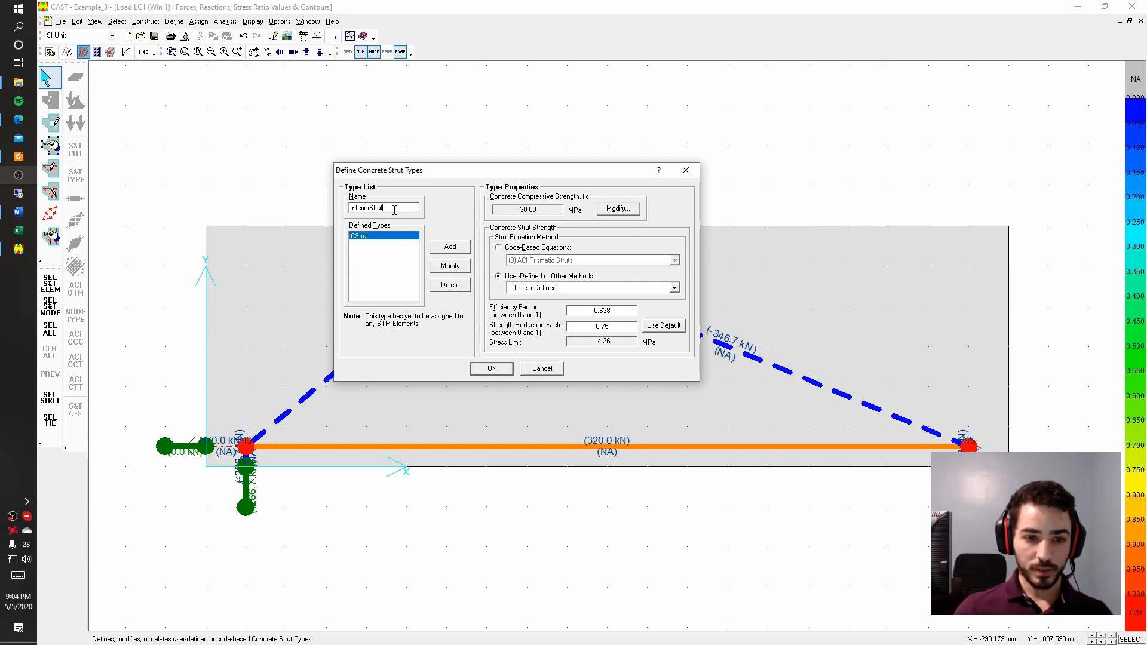
left_click(443, 267)
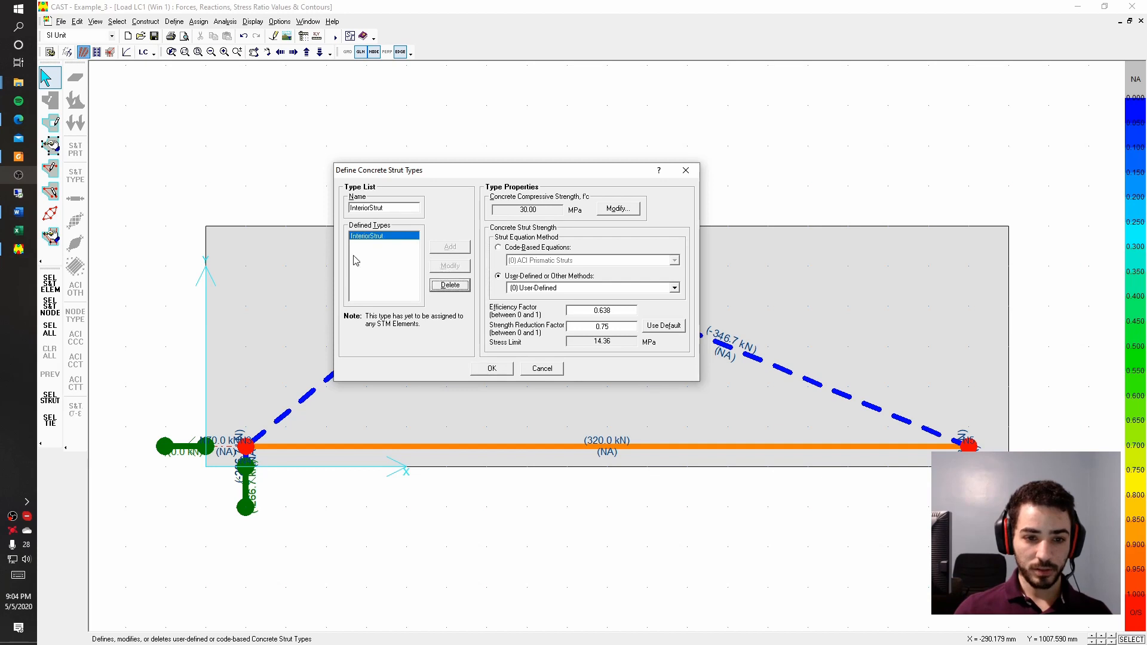
left_click(486, 368)
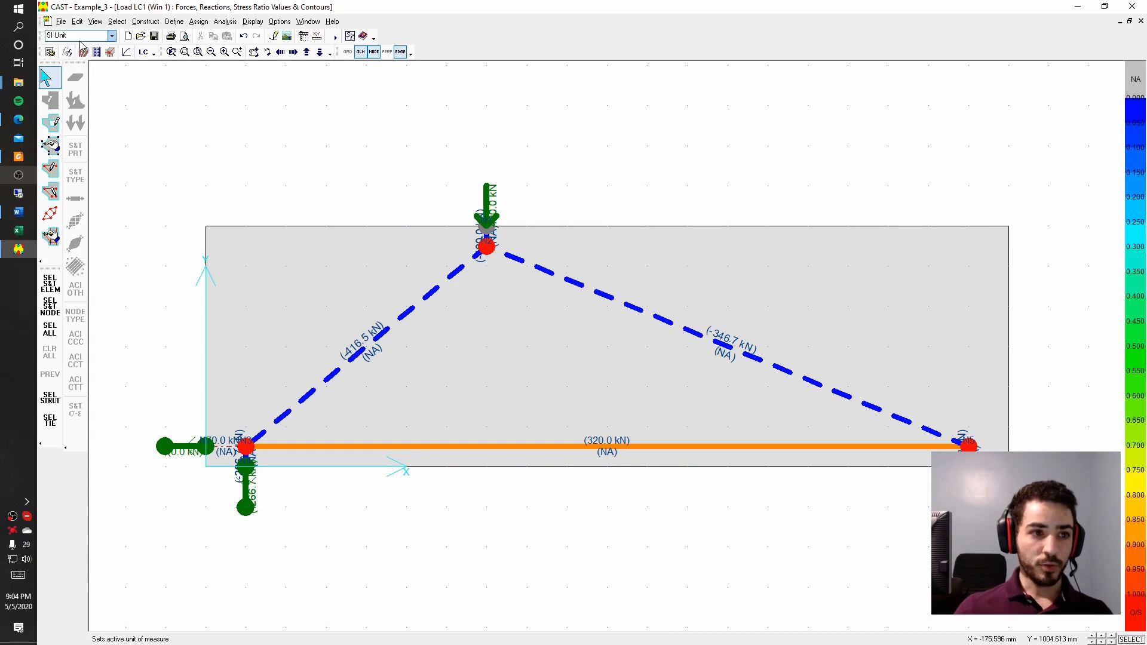
Open the non-prestressed reinforcement tie type definitions, then switch to the ACI 318 PDF and examine section 23.7 on the strength of ties
left_click(97, 53)
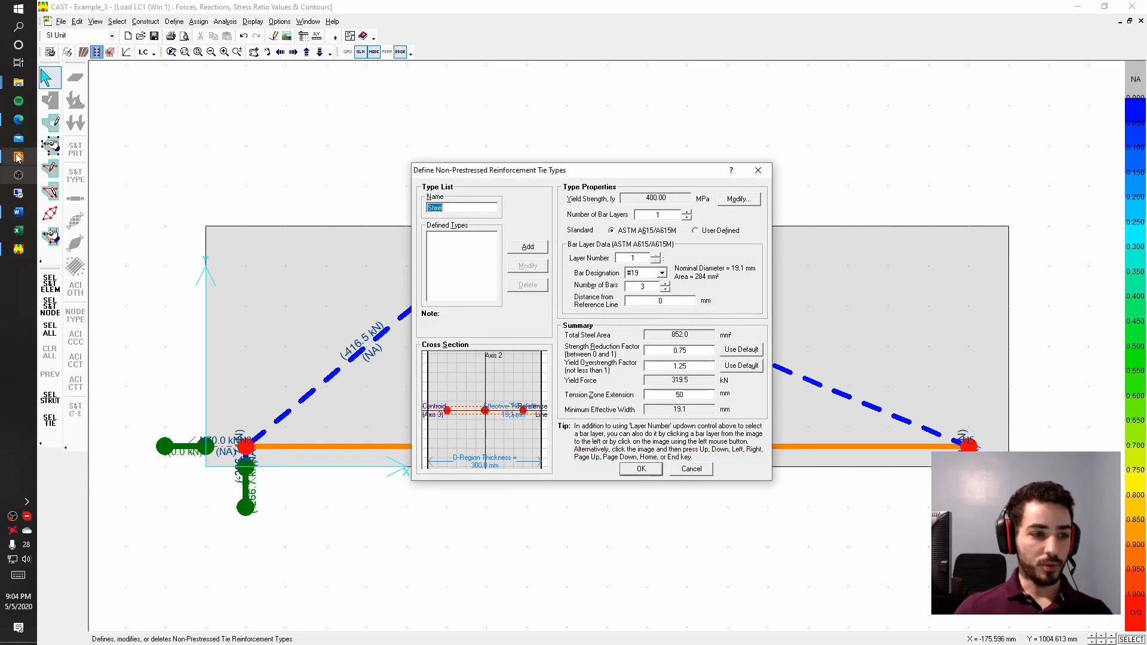
left_click(18, 157)
scroll(357, 252, "down", 20)
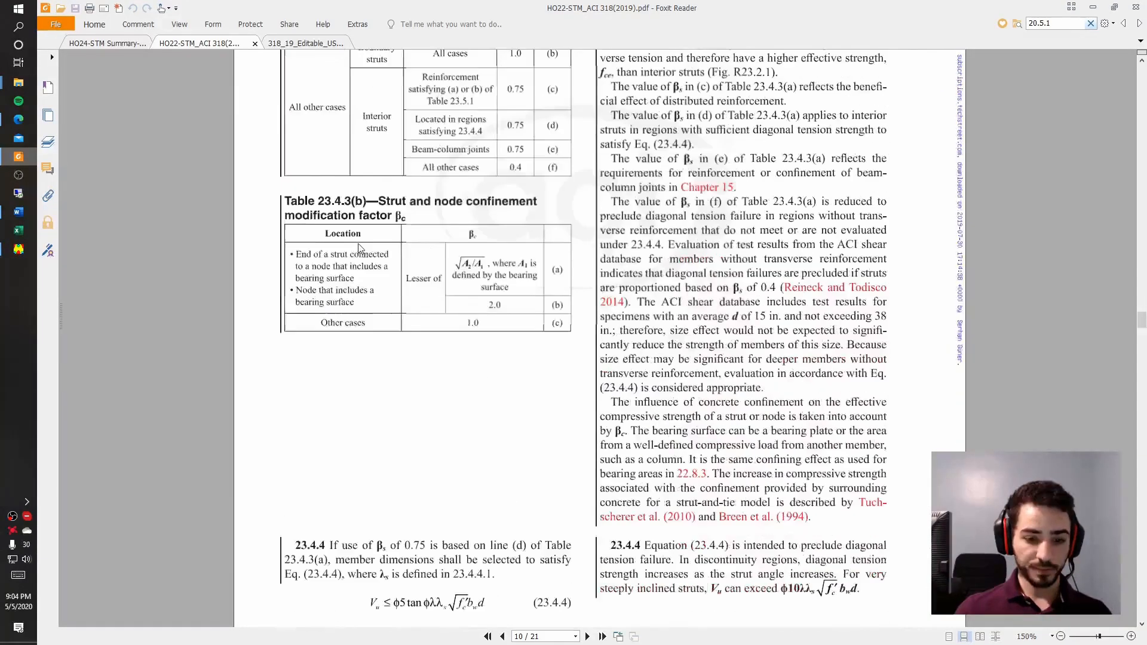
scroll(362, 246, "down", 20)
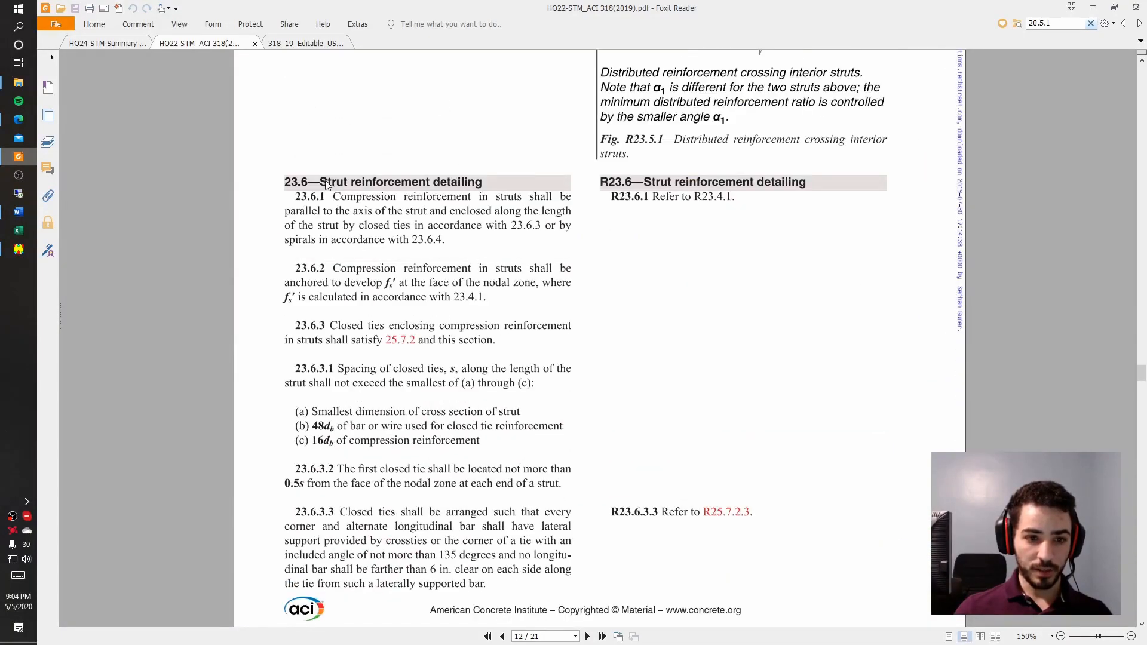
scroll(326, 185, "down", 10)
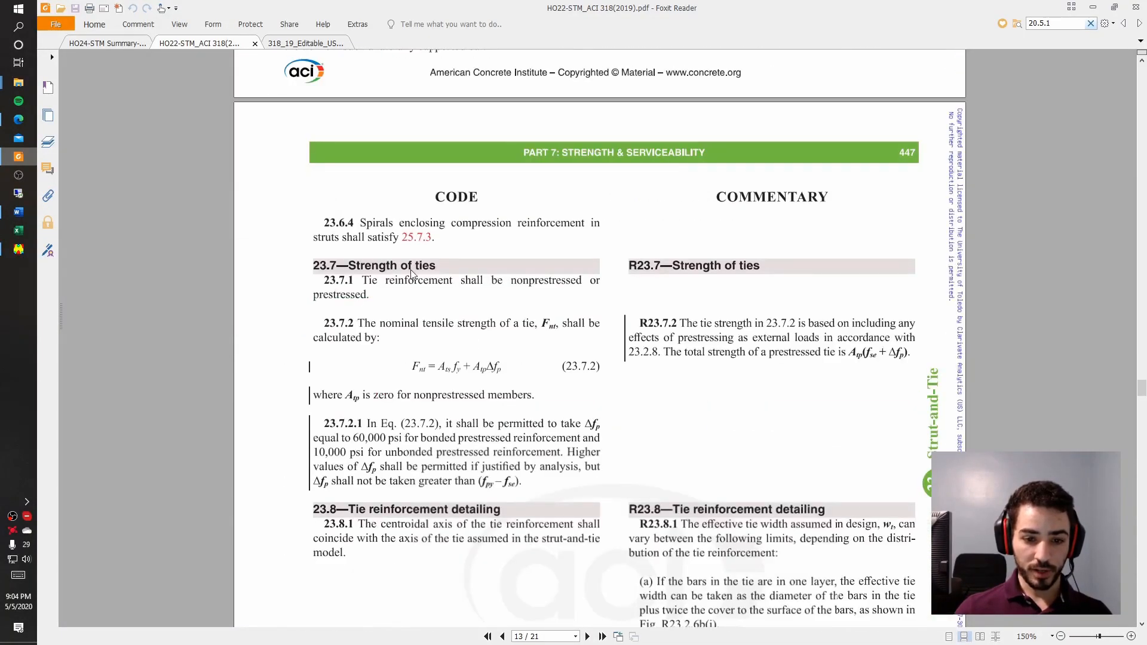
scroll(410, 270, "down", 3)
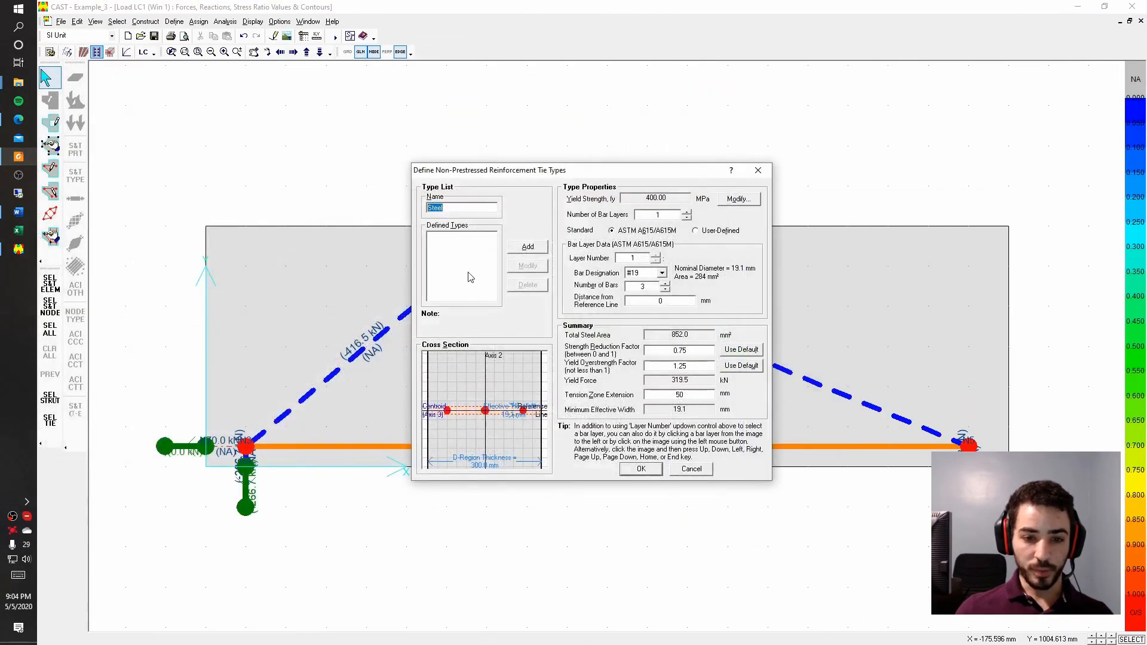
Back in CAST, set the reinforcement tie type's yield overstrength factor to 1.0 and name the type Ties
left_click_drag(690, 353, 674, 350)
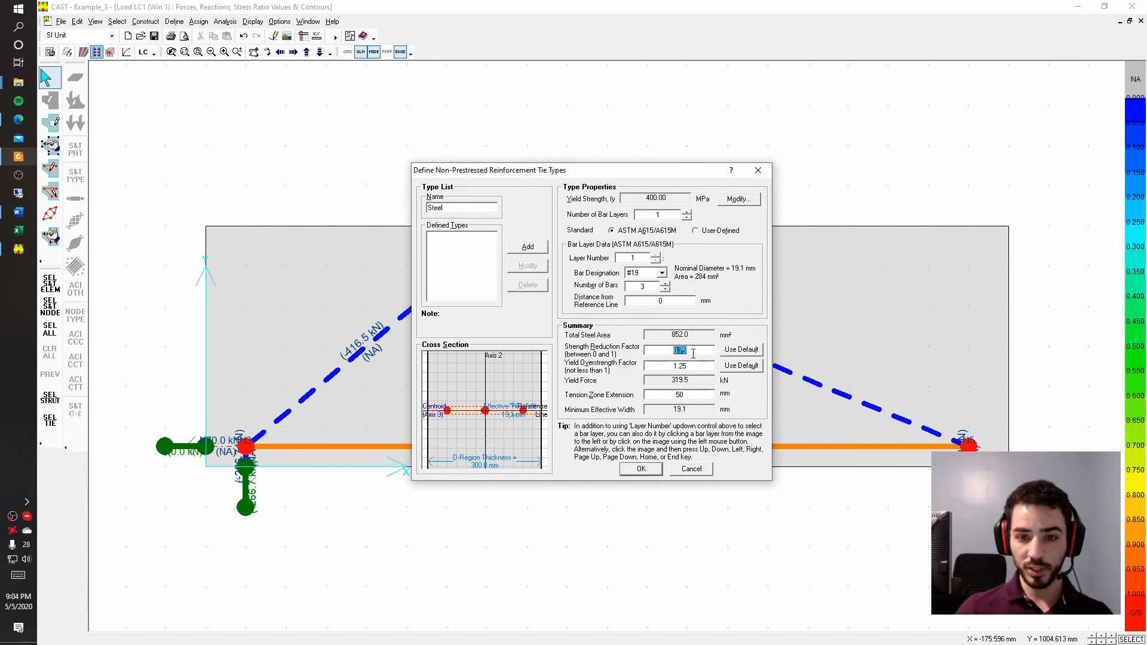
left_click_drag(692, 366, 669, 367)
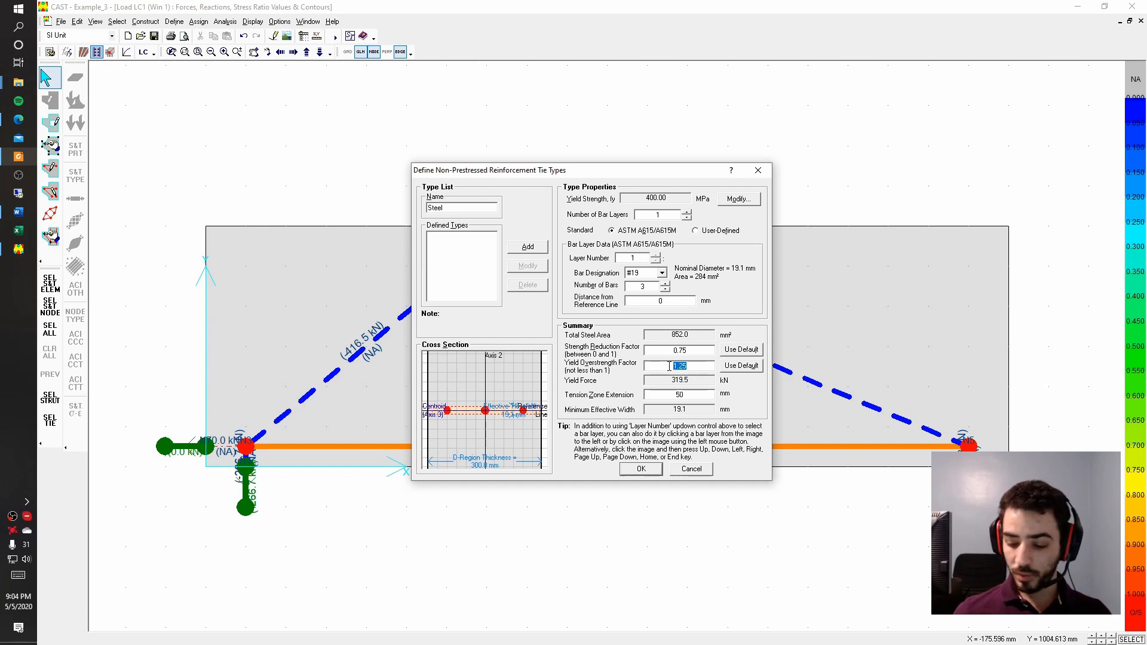
type("1")
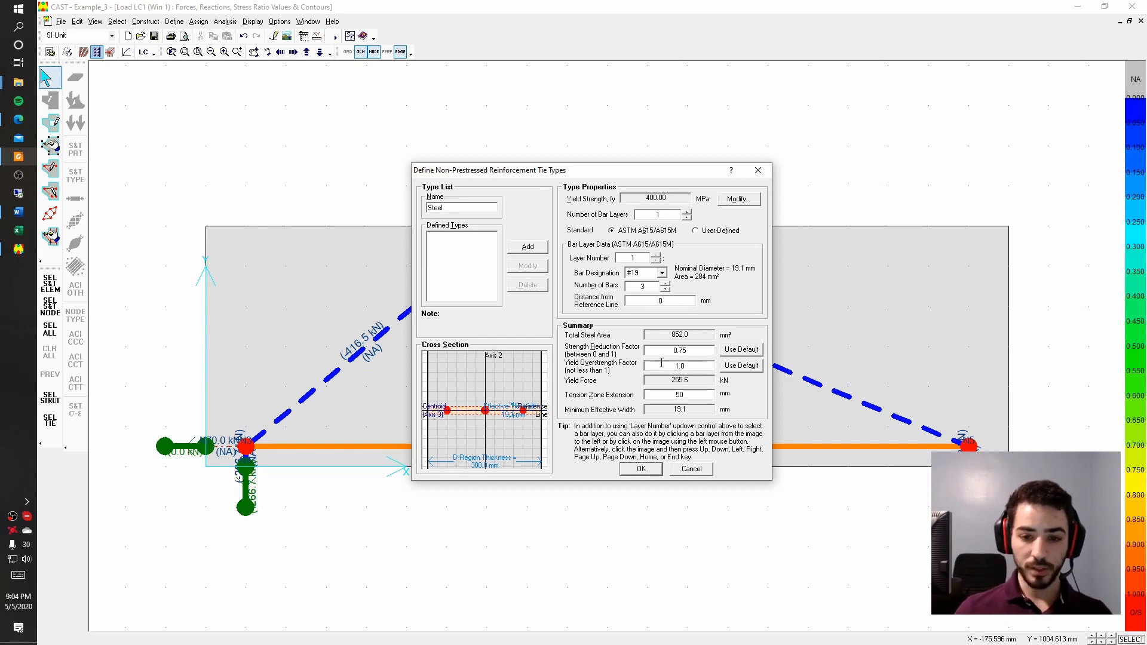
double_click(437, 207)
type("Ties")
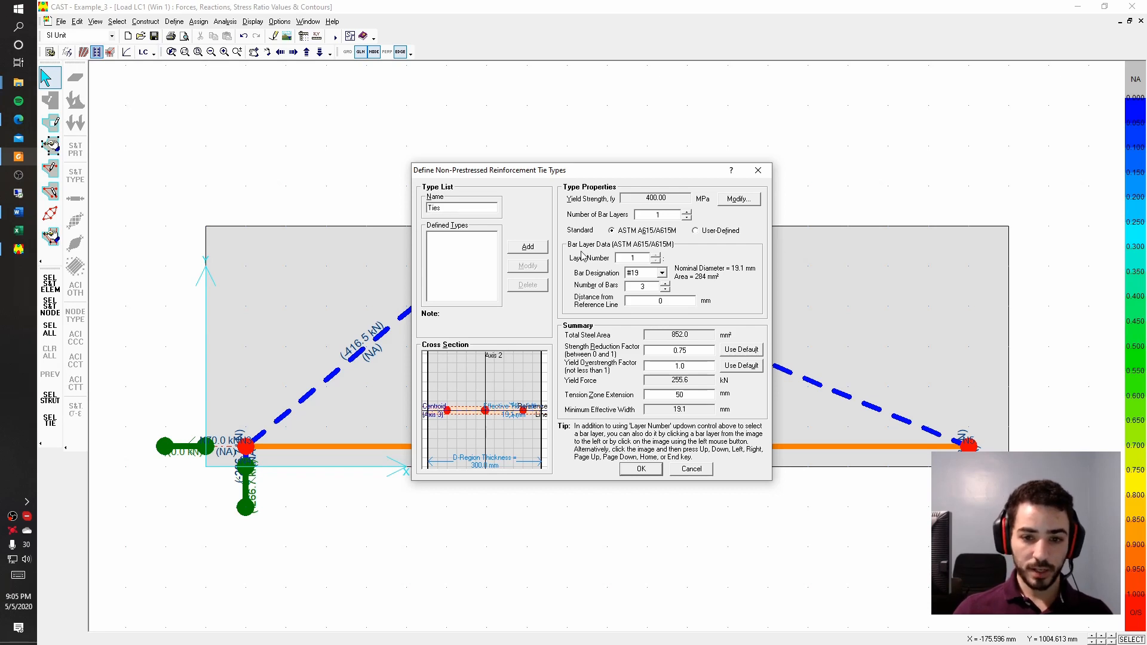
Add the Ties type to the defined tie types, then switch to Word and examine the steel stress-strain diagram
key("Return")
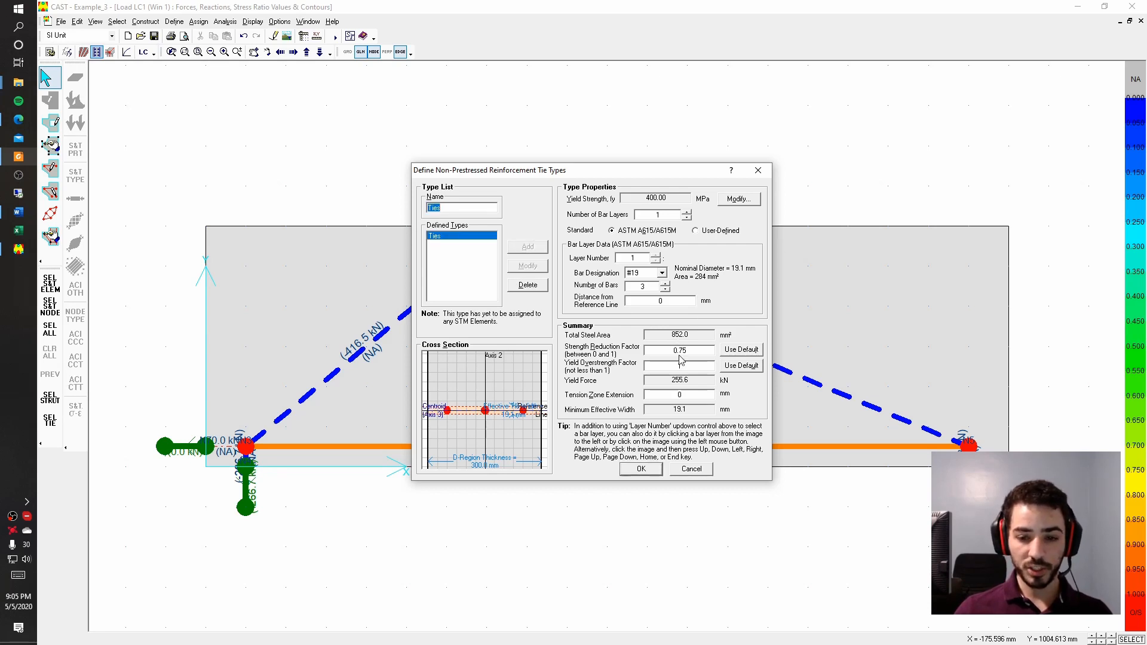
left_click(681, 364)
left_click(18, 211)
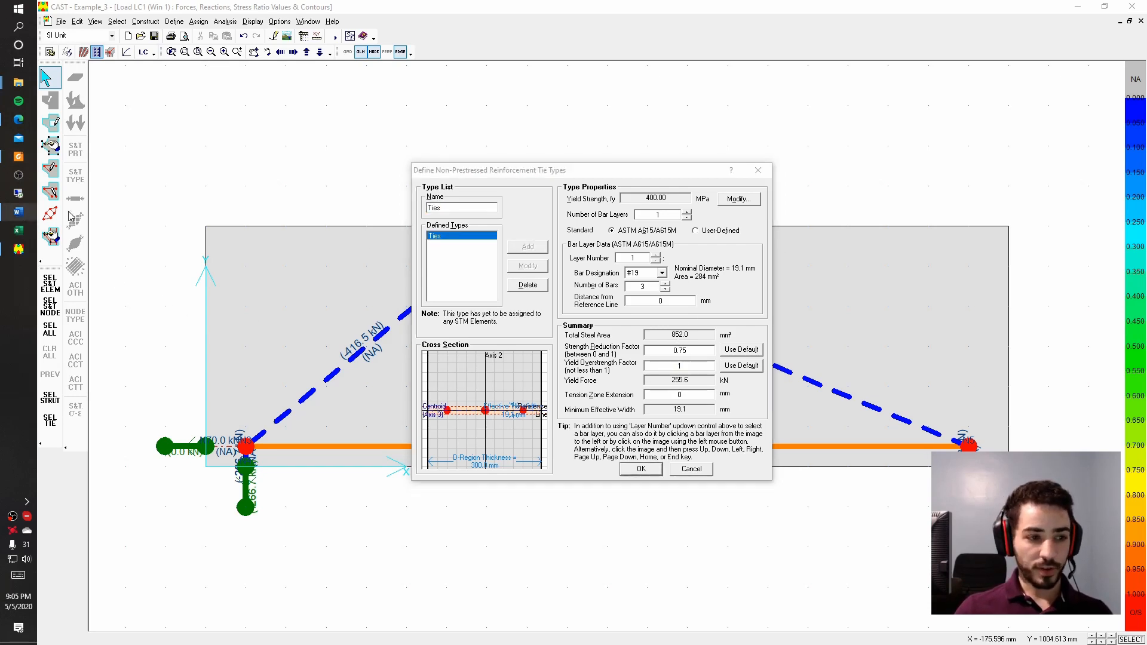
scroll(445, 267, "down", 10)
scroll(446, 267, "down", 5)
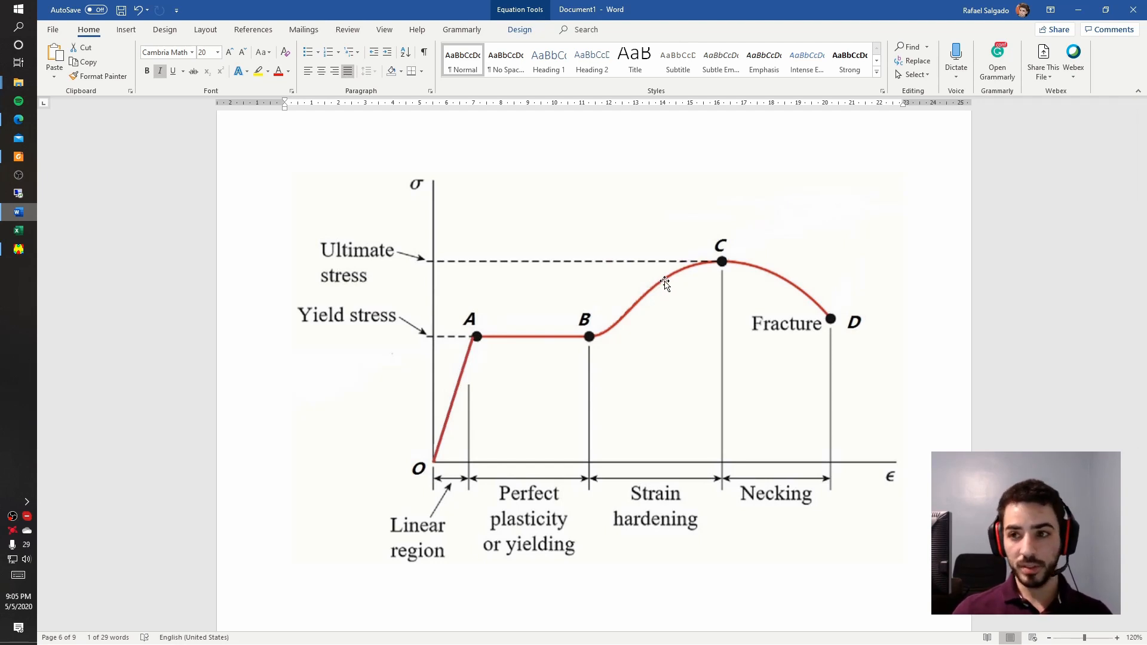
left_click(1077, 13)
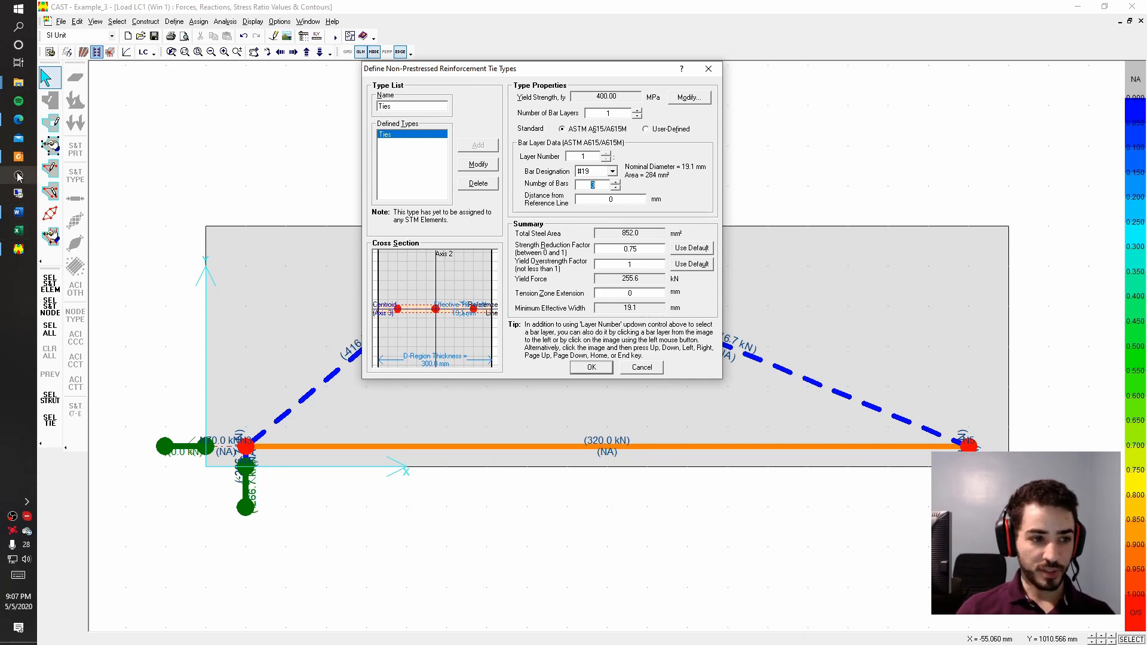
Check the U.S. rebar size chart in Word, then return to CAST, update the Ties type and accept the definitions
left_click(18, 211)
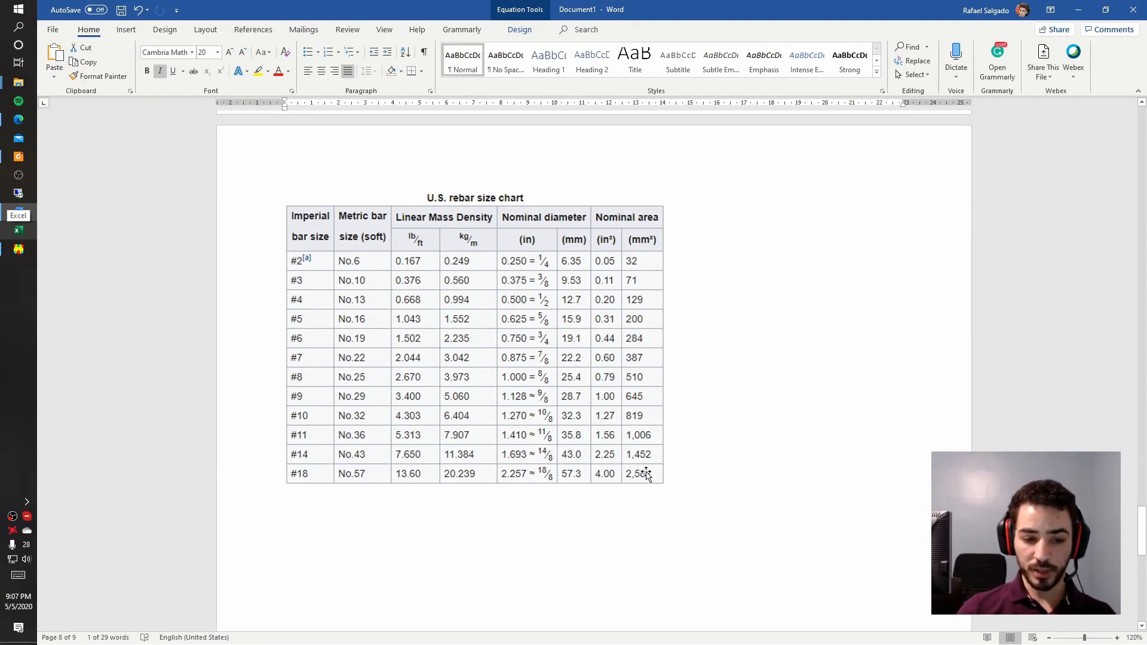
left_click(1078, 9)
left_click(482, 166)
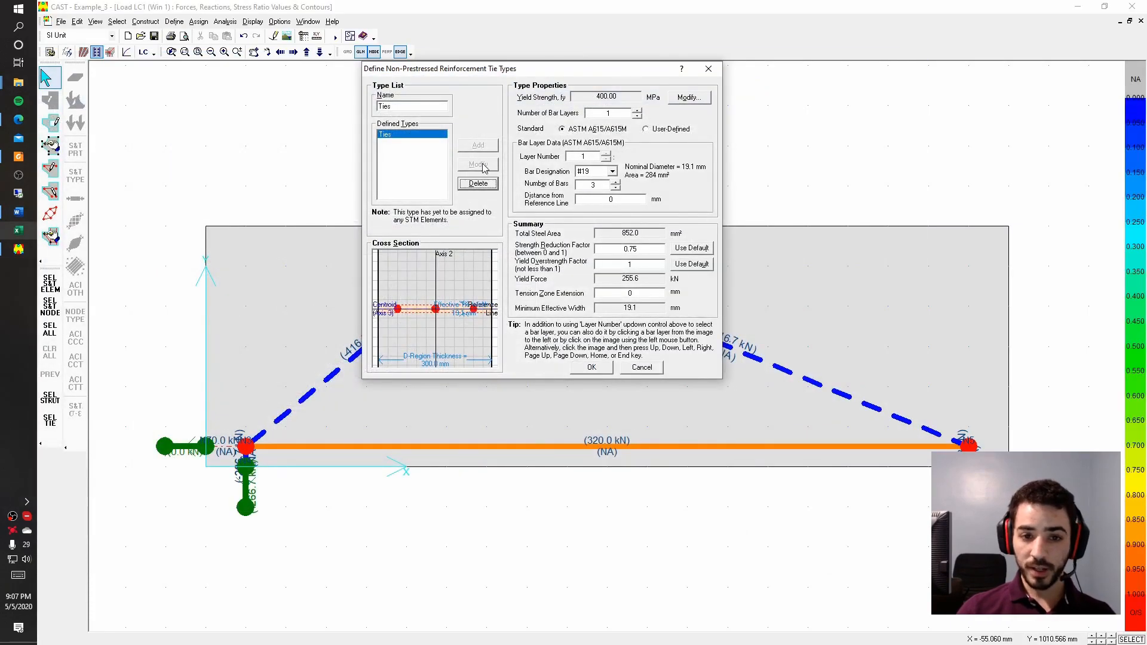
left_click(591, 368)
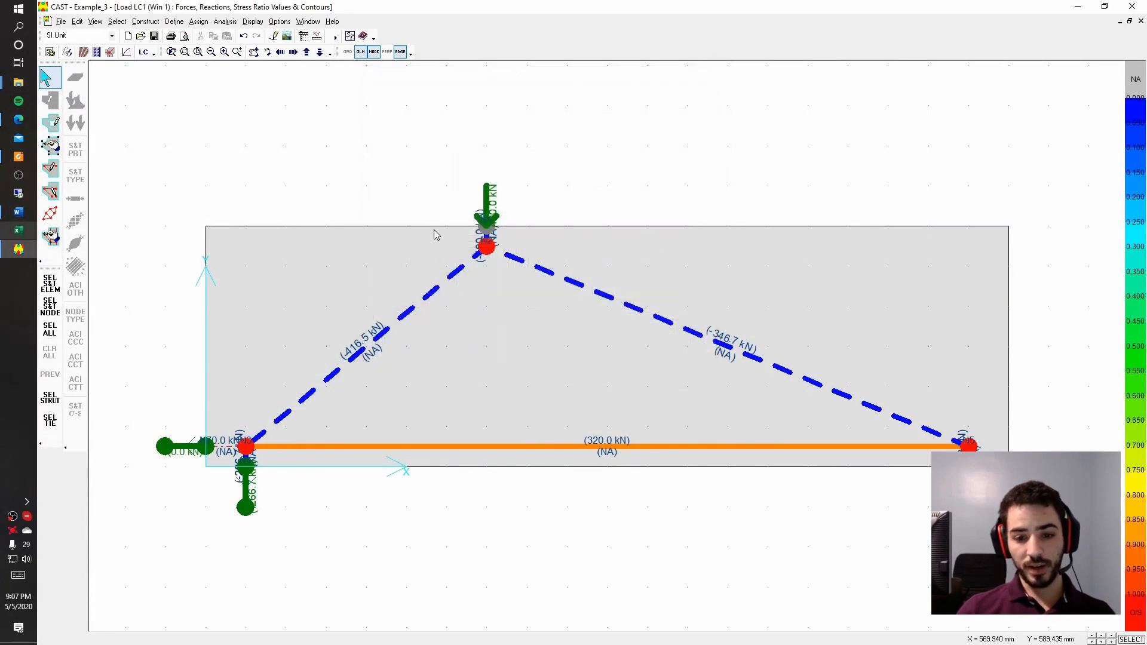
Assign the Non-Prestressed Reinforcement Tie property type named Ties to the horizontal element E4 along the beam's lower edge
double_click(419, 448)
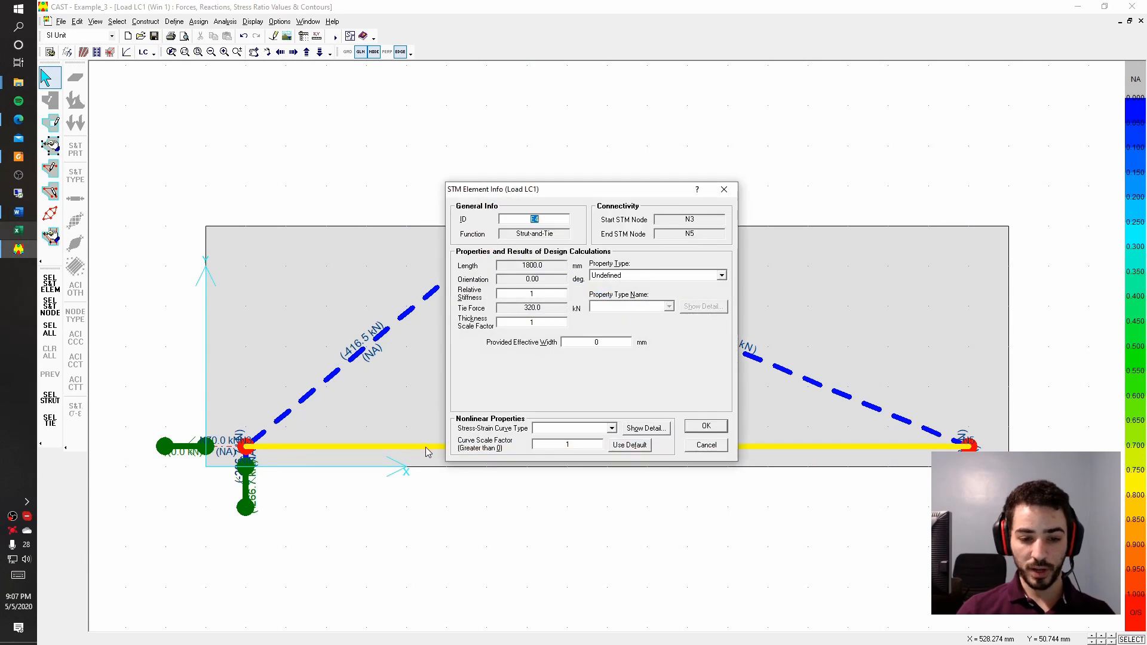
left_click(640, 276)
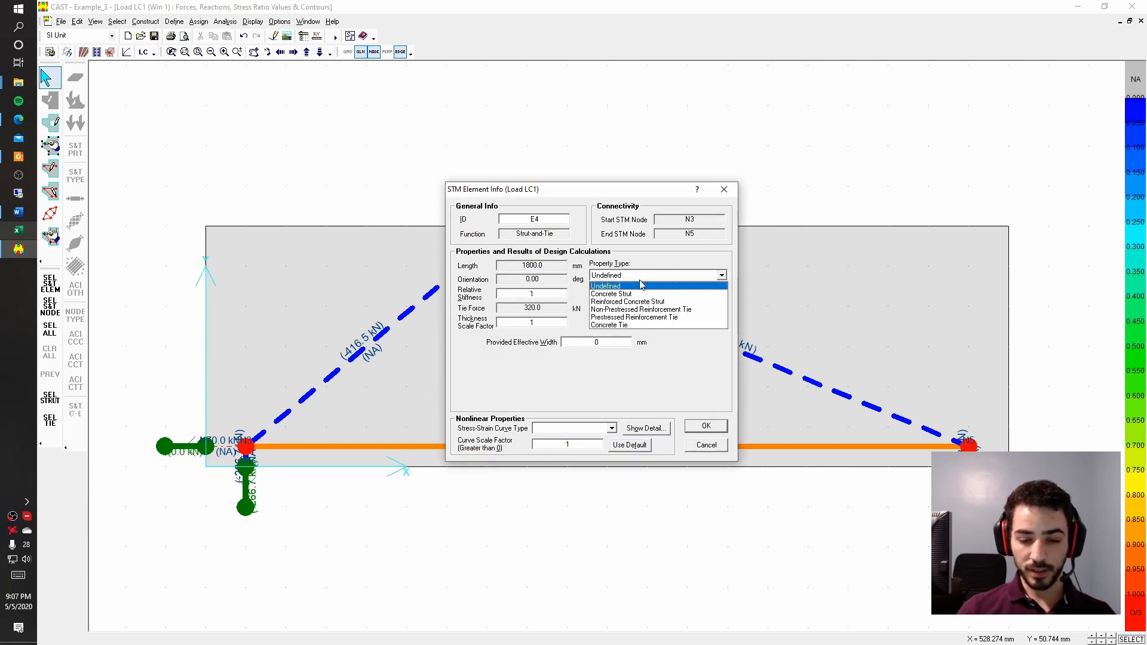
left_click(618, 278)
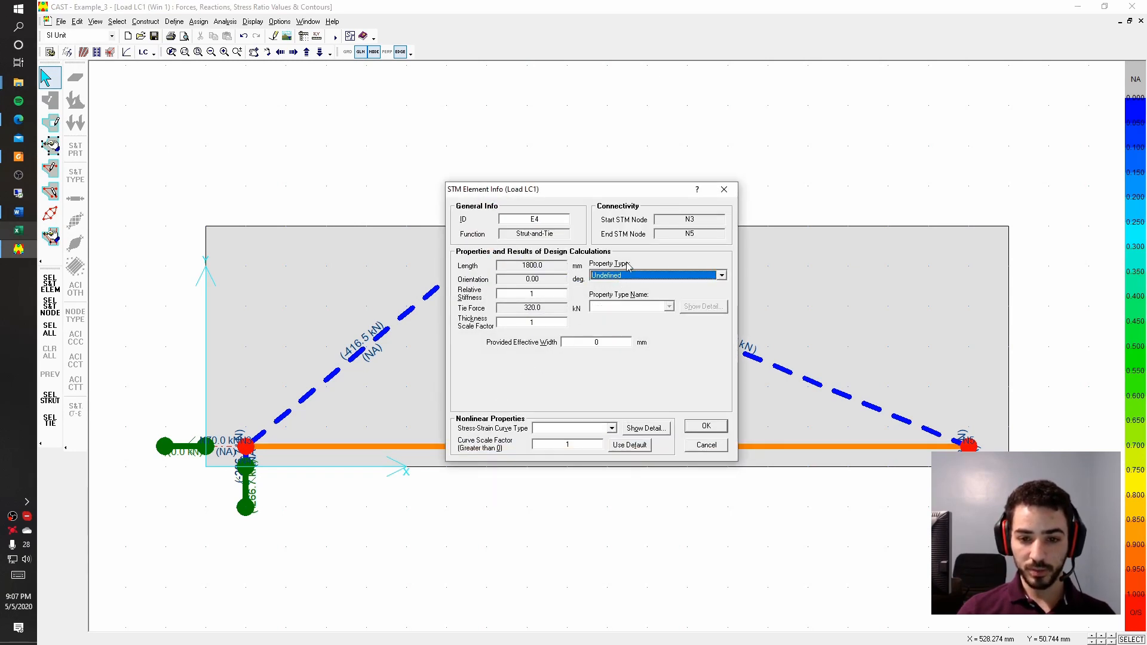
left_click(618, 275)
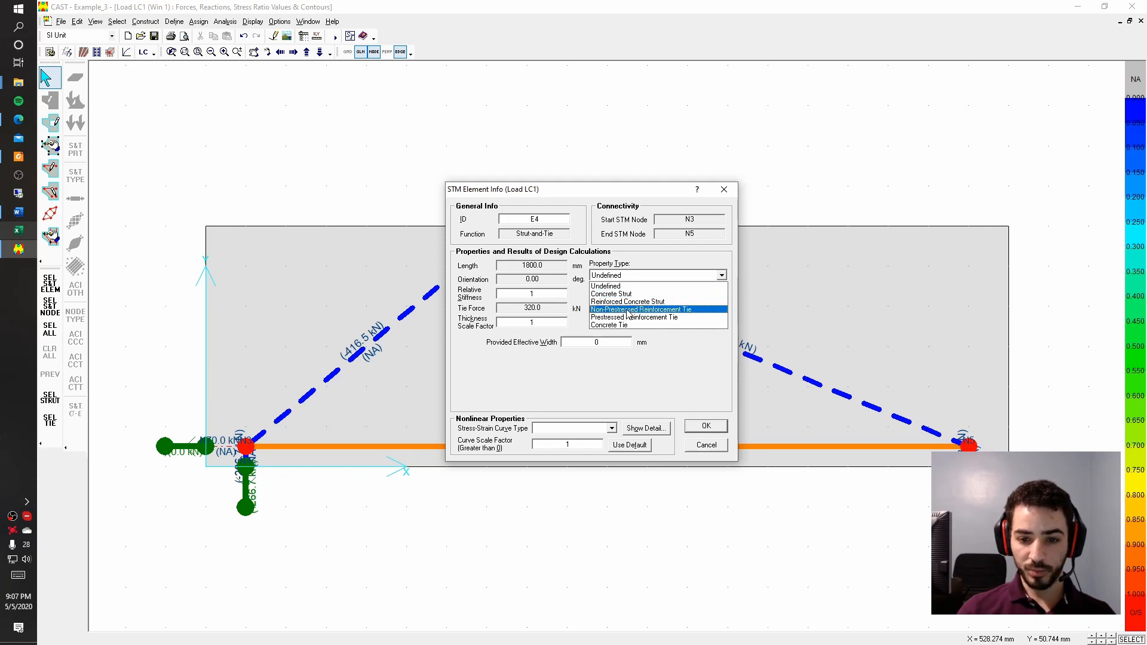
left_click(622, 313)
left_click(621, 306)
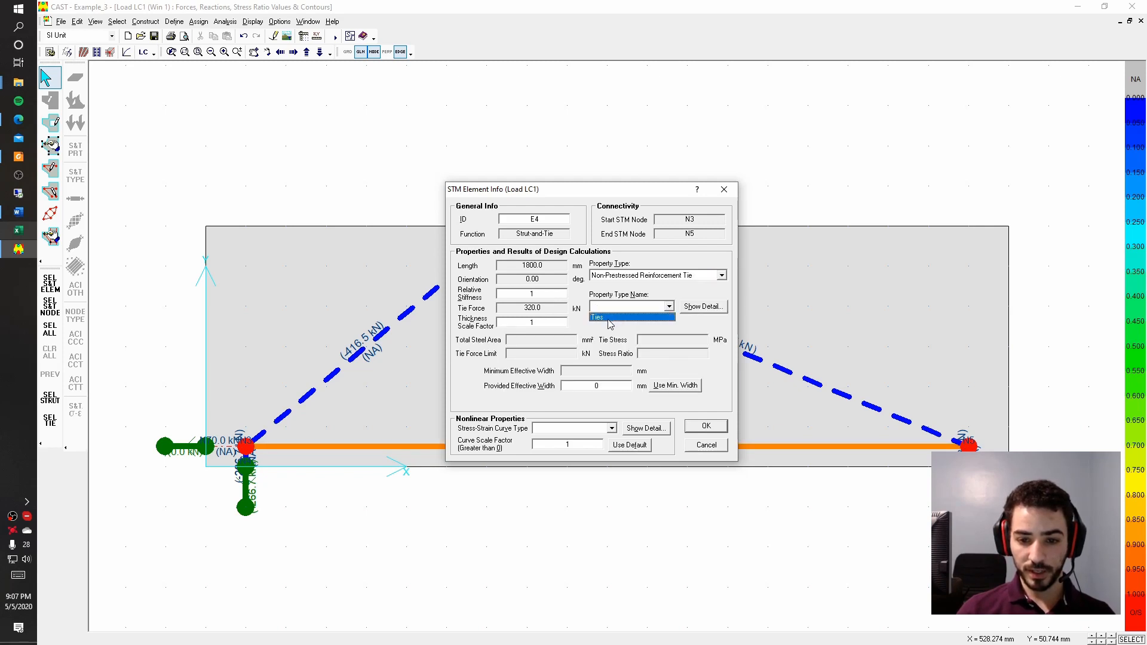
left_click(617, 320)
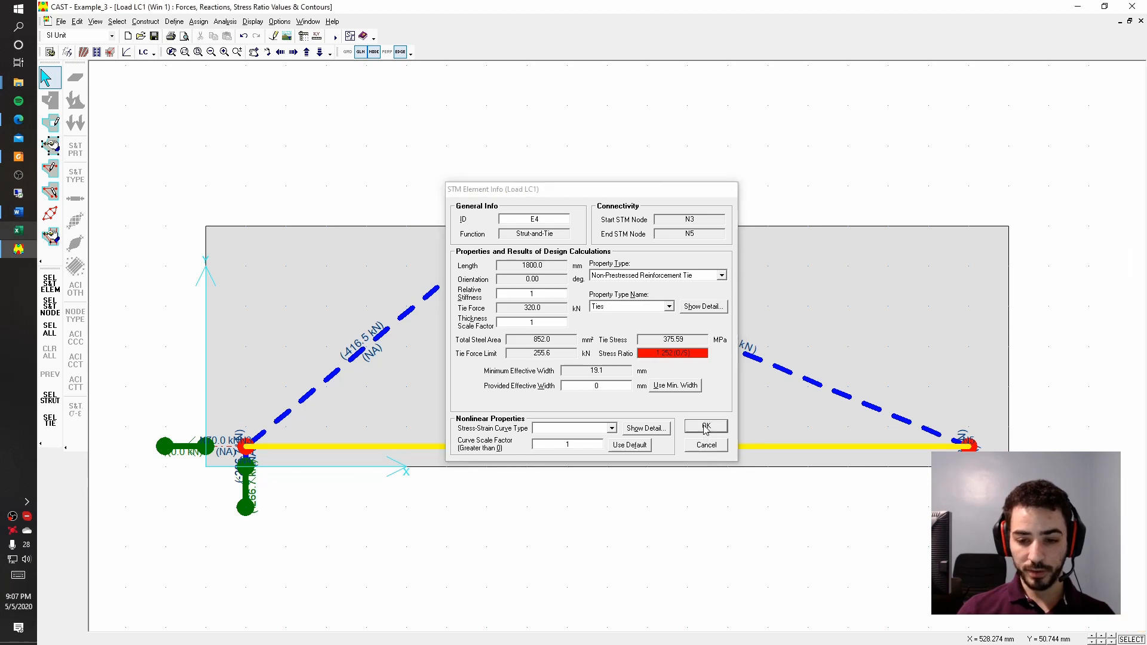
left_click(703, 445)
left_click(333, 36)
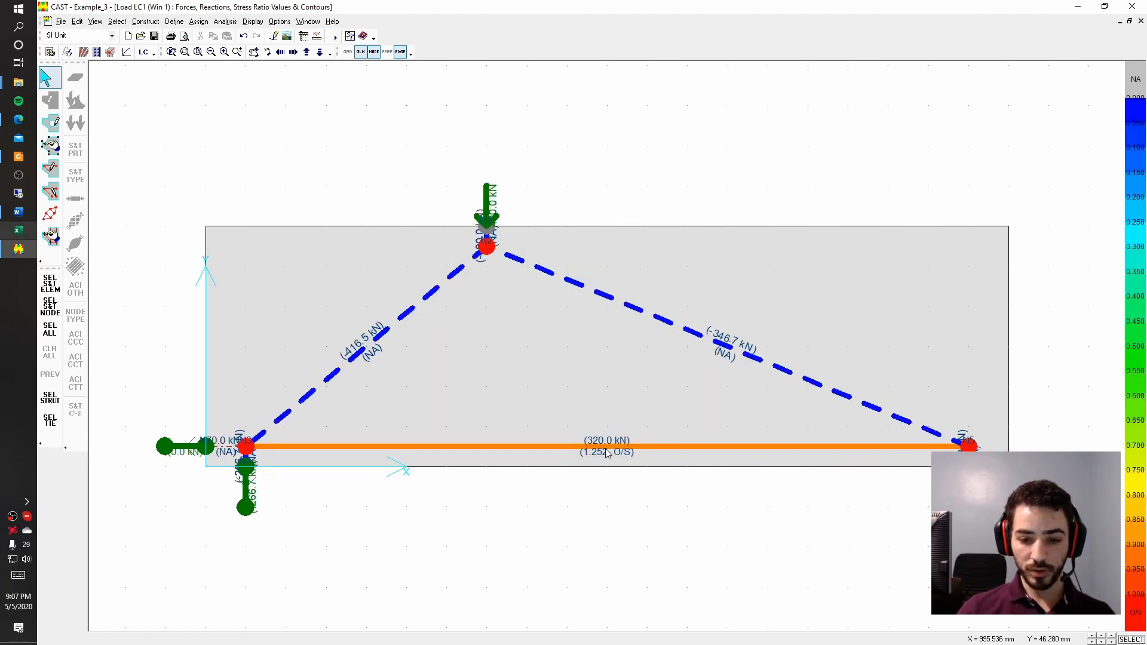
Modify the Ties reinforcement type to use 4 bars and accept the definition
left_click(96, 52)
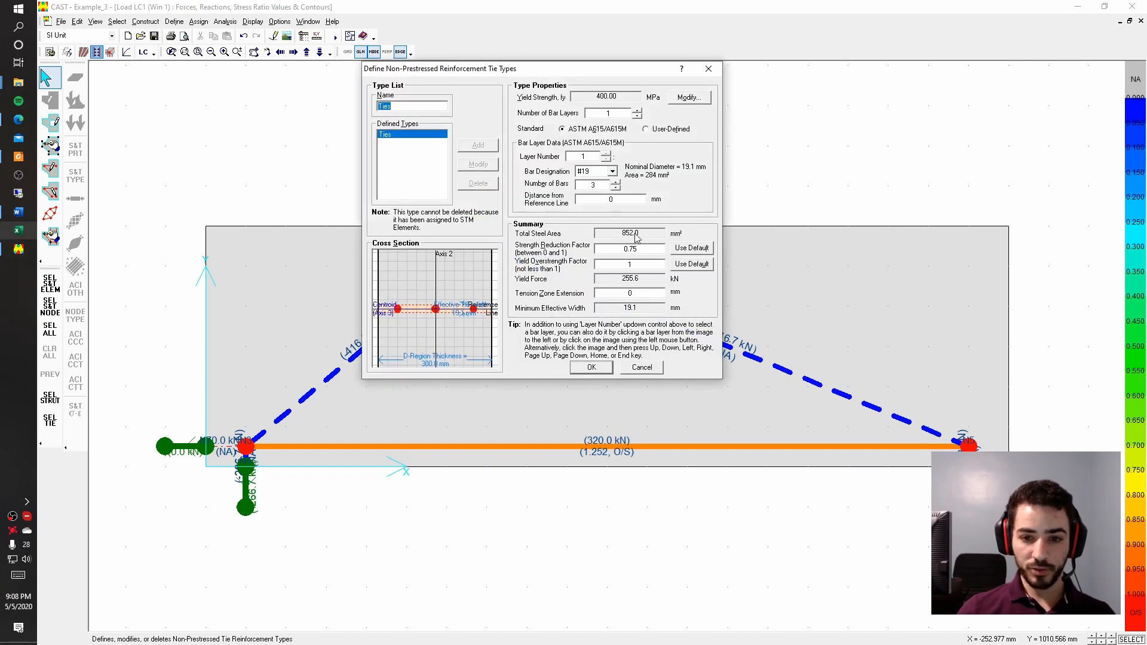
left_click(616, 181)
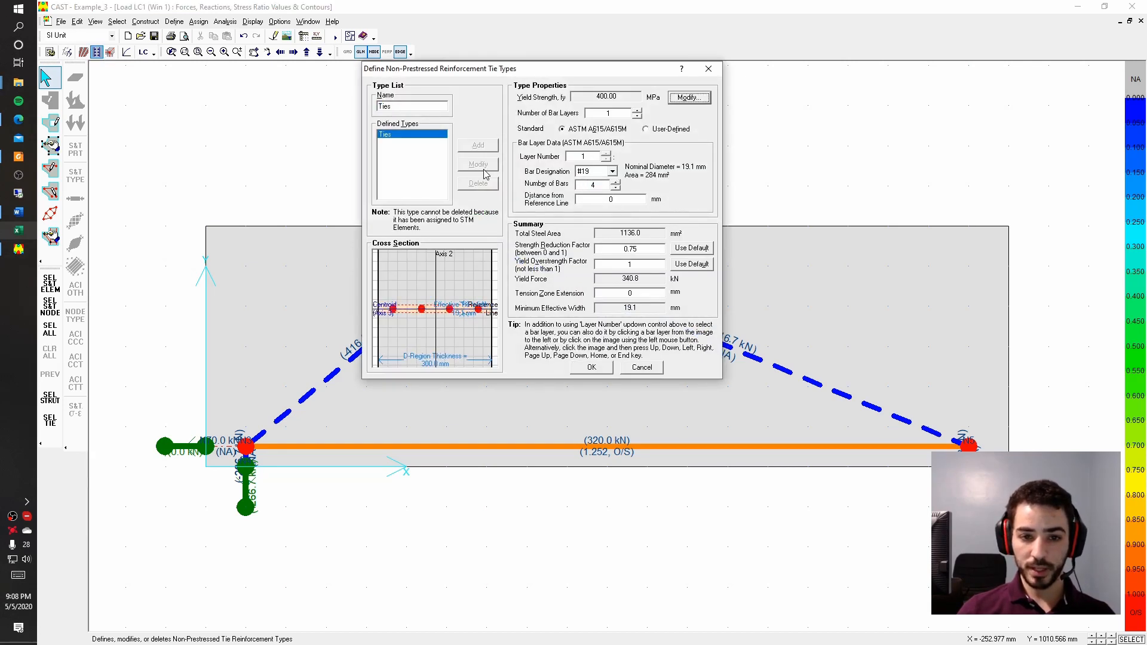
left_click(591, 367)
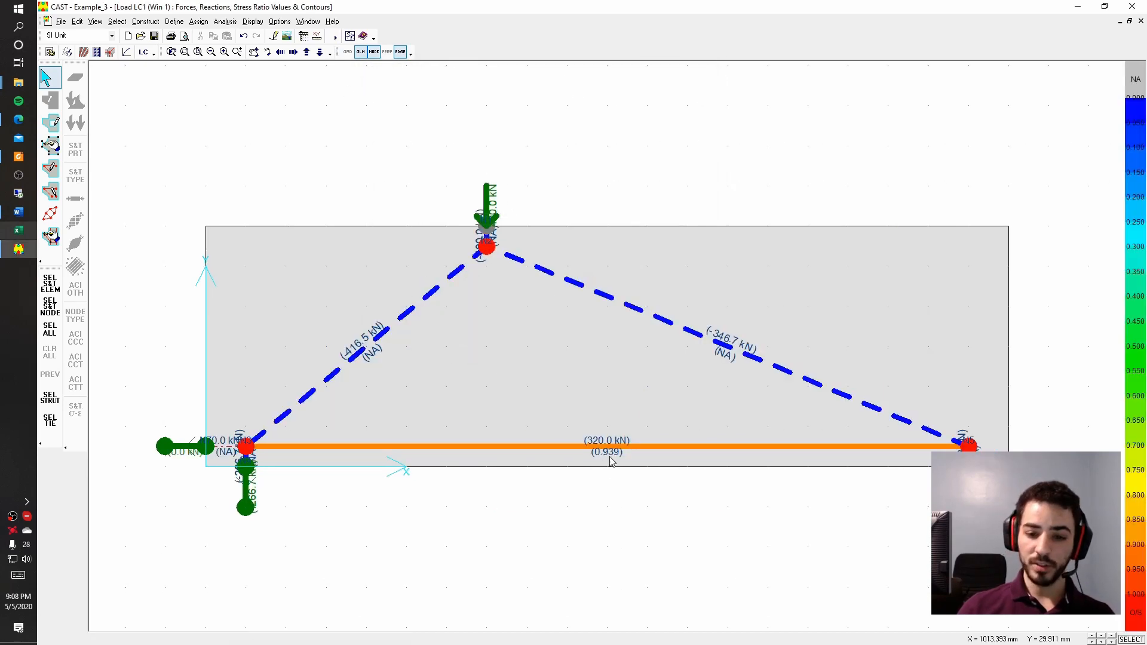
Reopen the reinforcement tie type definitions and review the available bar designations for Ties, keeping #19
left_click(96, 52)
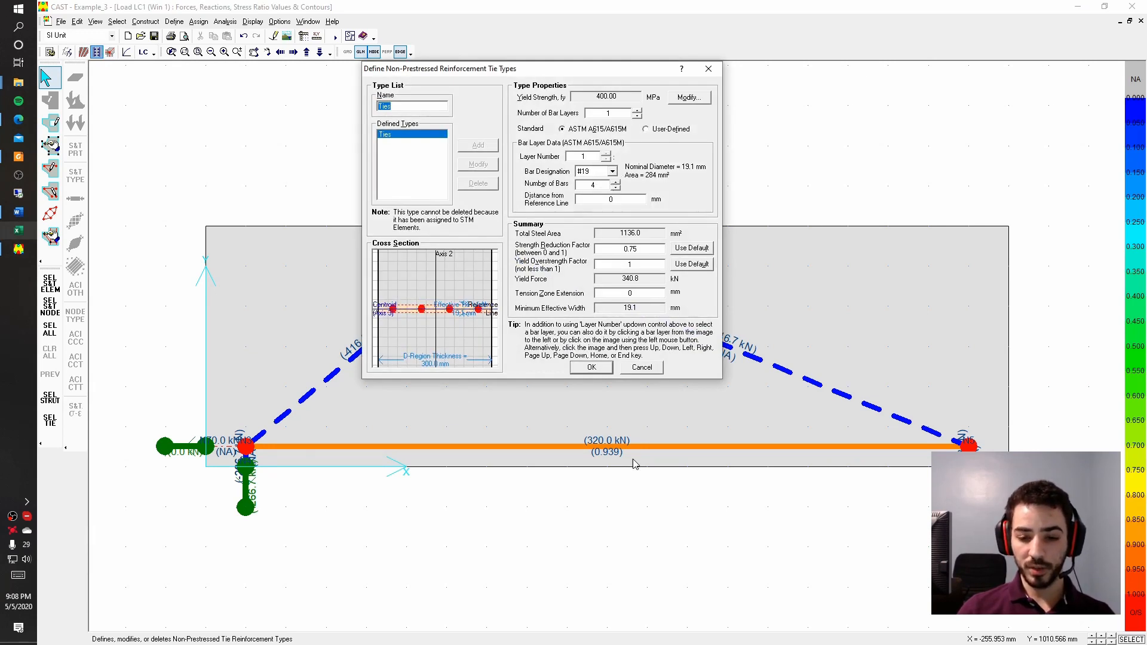
left_click(613, 171)
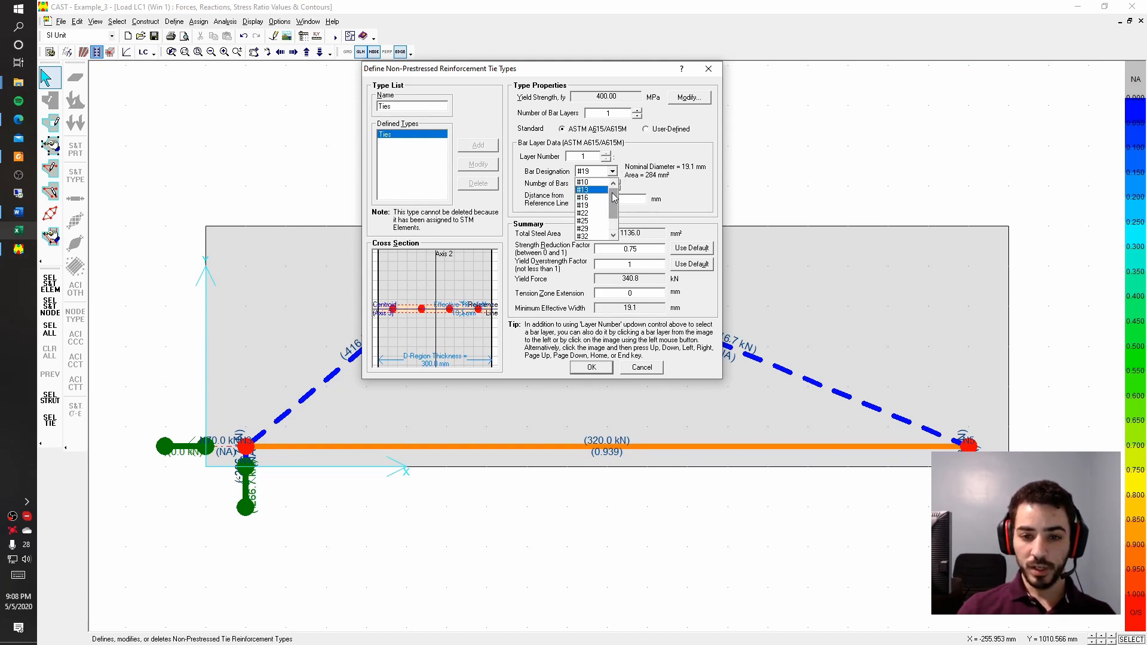
left_click(623, 170)
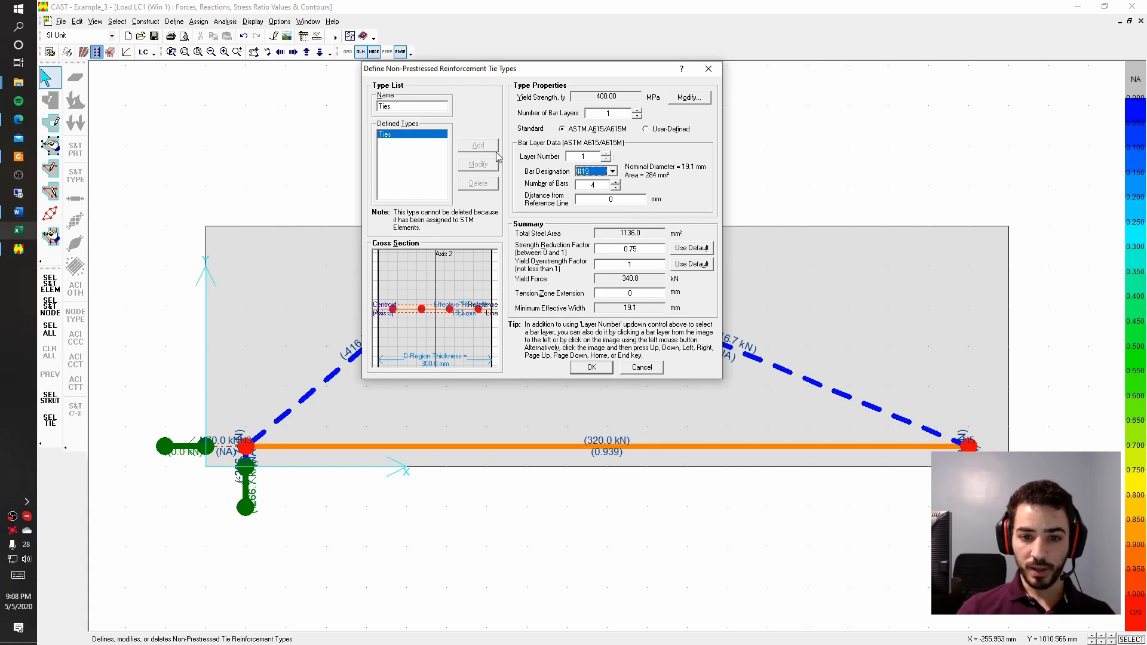
left_click(607, 372)
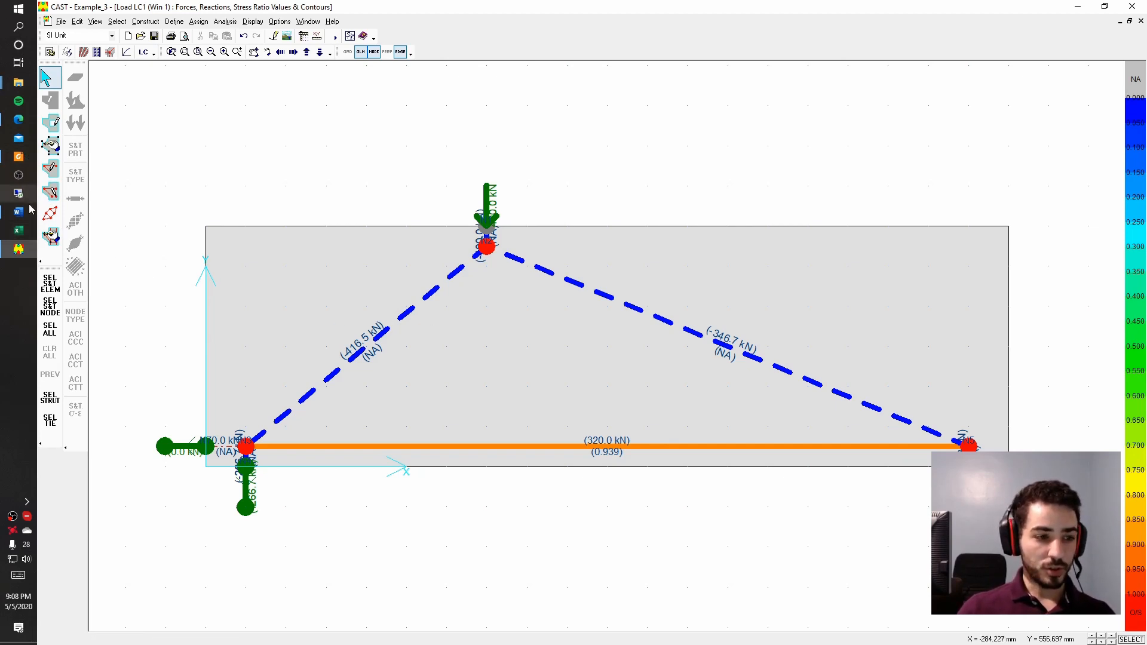
Consult the ACI 318 PDF and the extended nodal zone diagram in Word for the strut width formula, then return to CAST
left_click(18, 157)
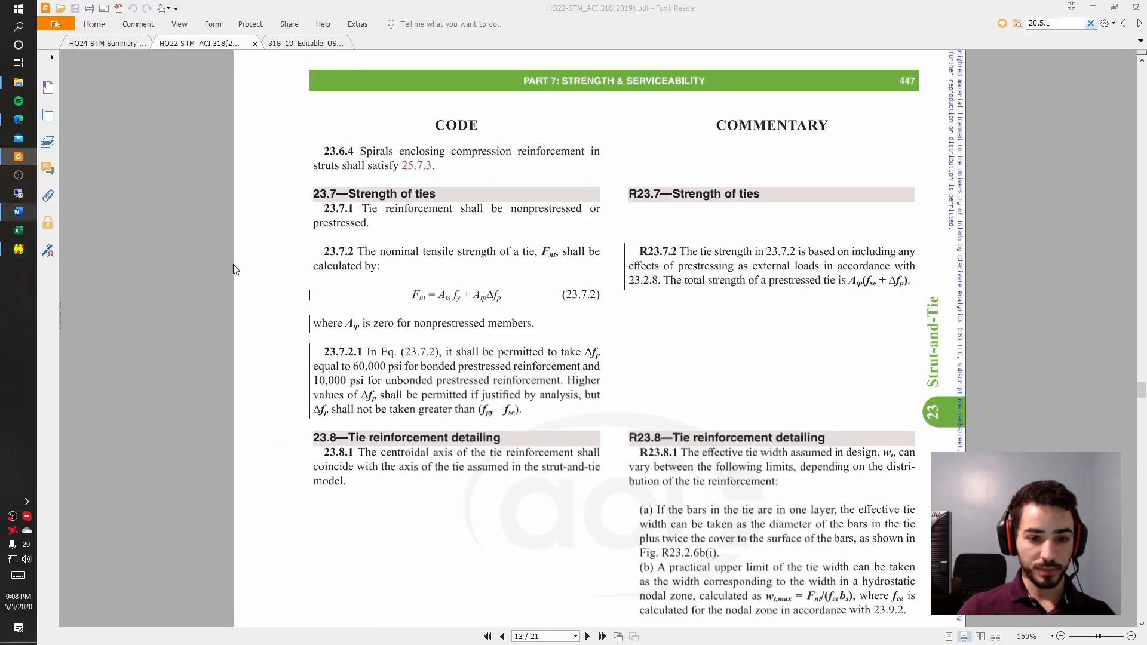
key("alt+Tab")
scroll(266, 284, "down", 3)
scroll(266, 285, "up", 15)
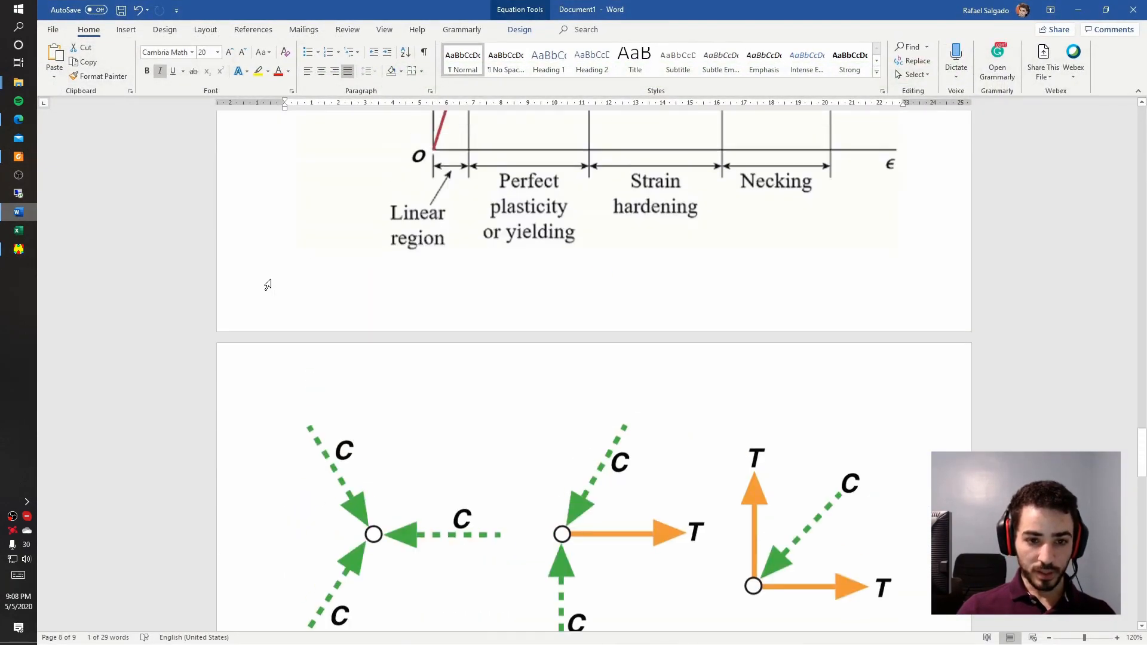
scroll(267, 285, "up", 20)
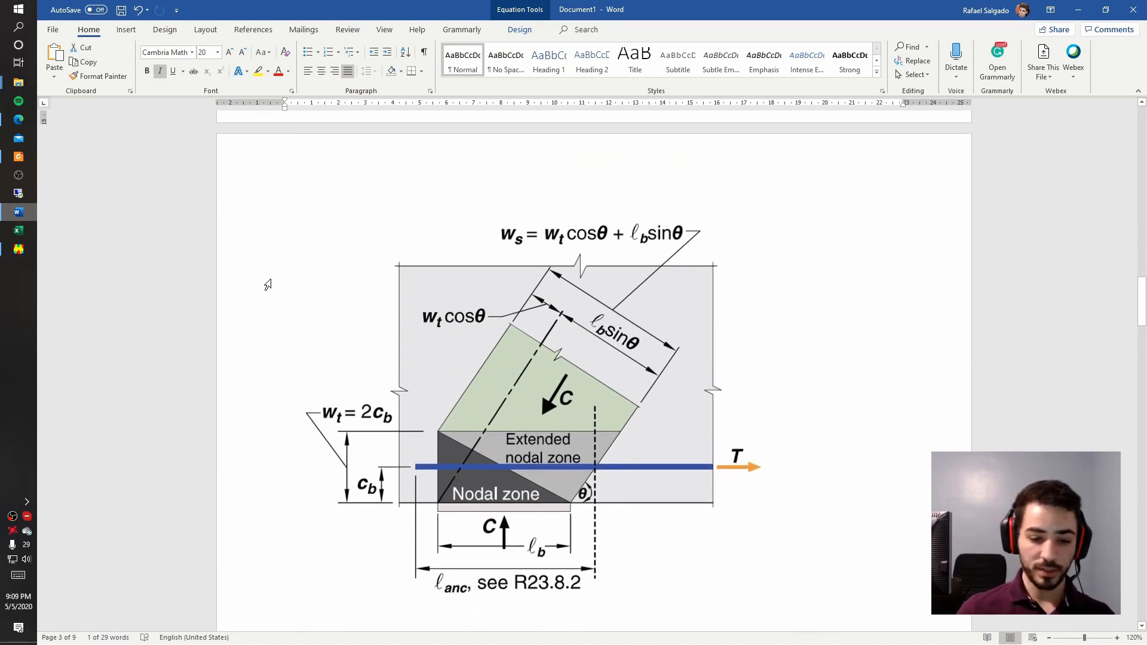
scroll(267, 284, "down", 1)
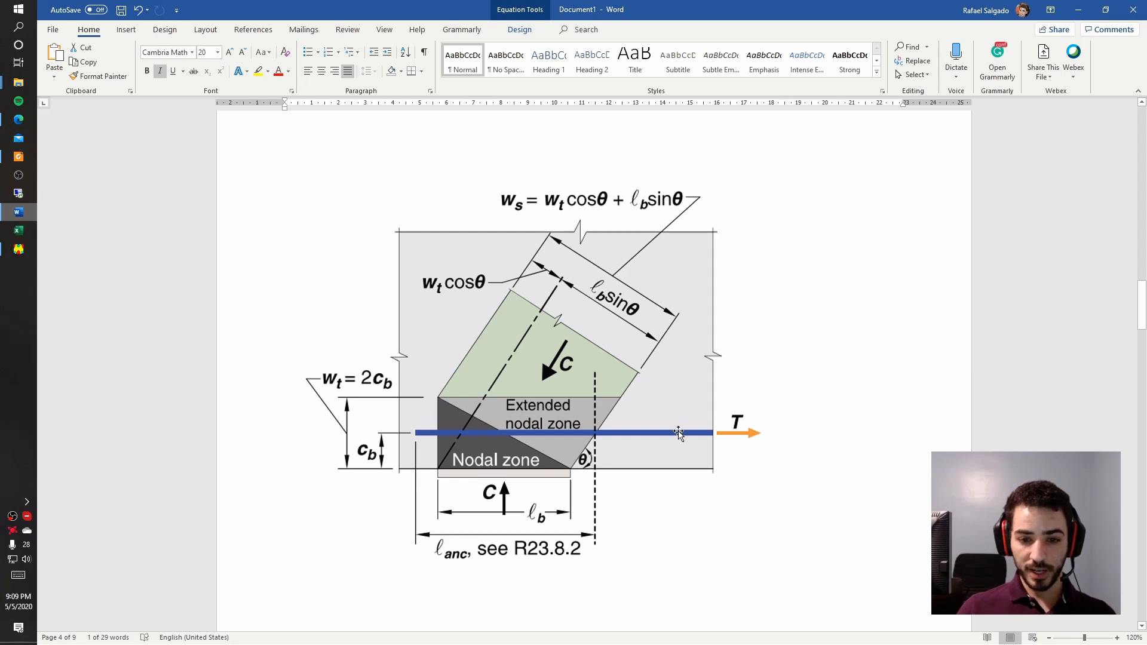
left_click(1080, 10)
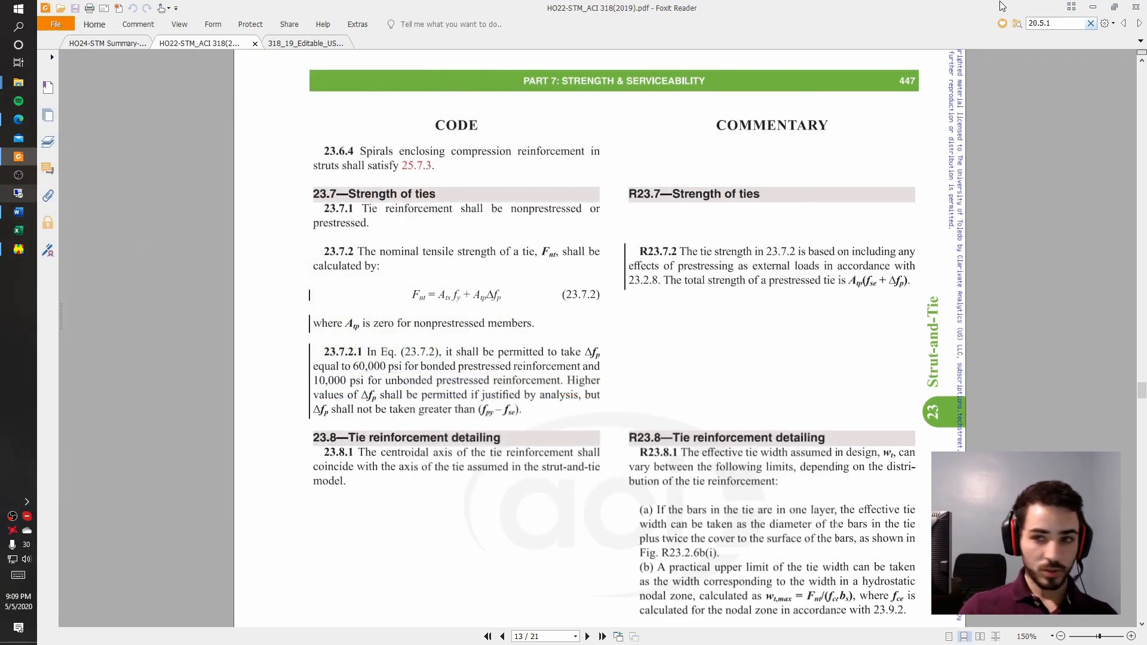
left_click(1093, 7)
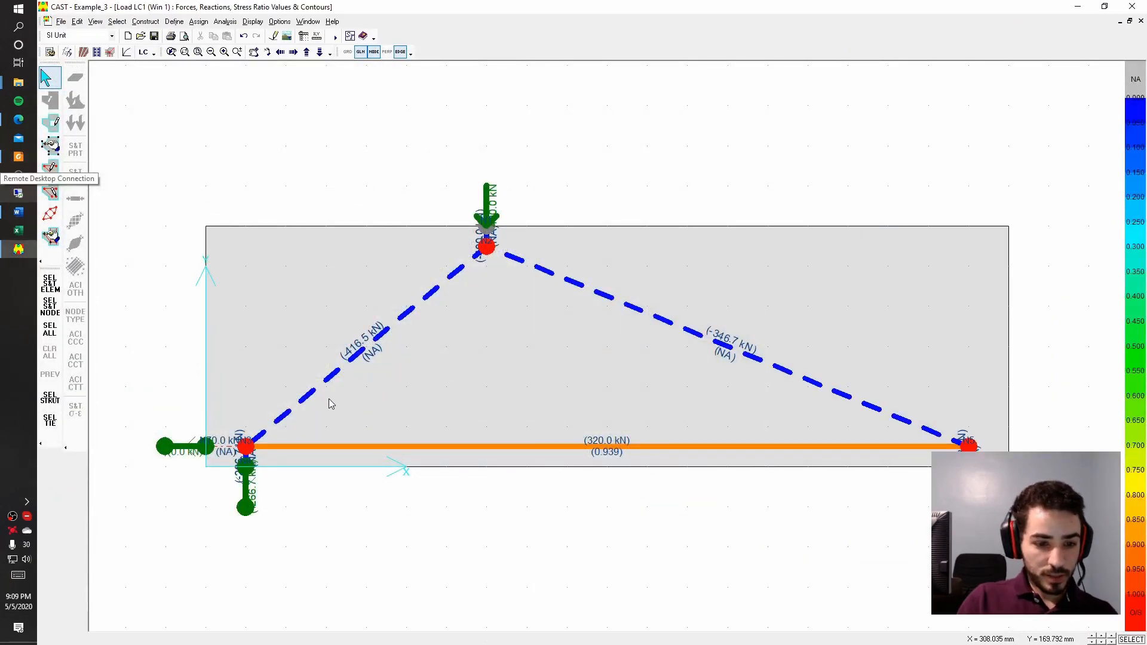
Inspect diagonal strut E2's element info, check the support plate width on the beam sketch in Word, and close the info unchanged
double_click(288, 418)
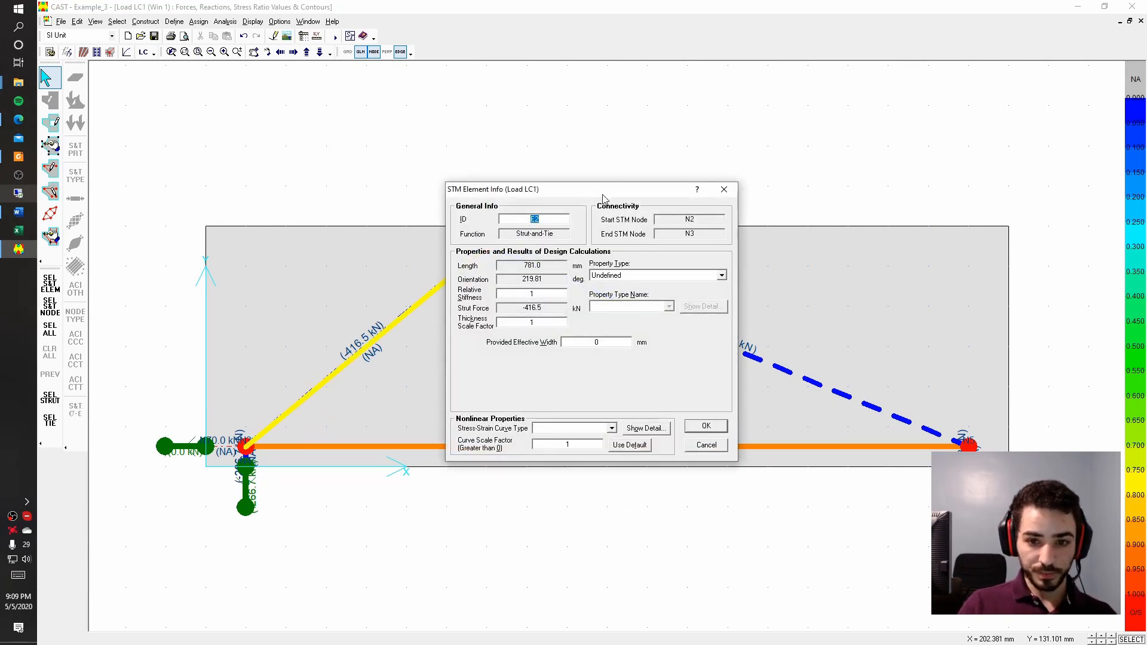
left_click_drag(613, 189, 664, 83)
left_click_drag(654, 237, 577, 244)
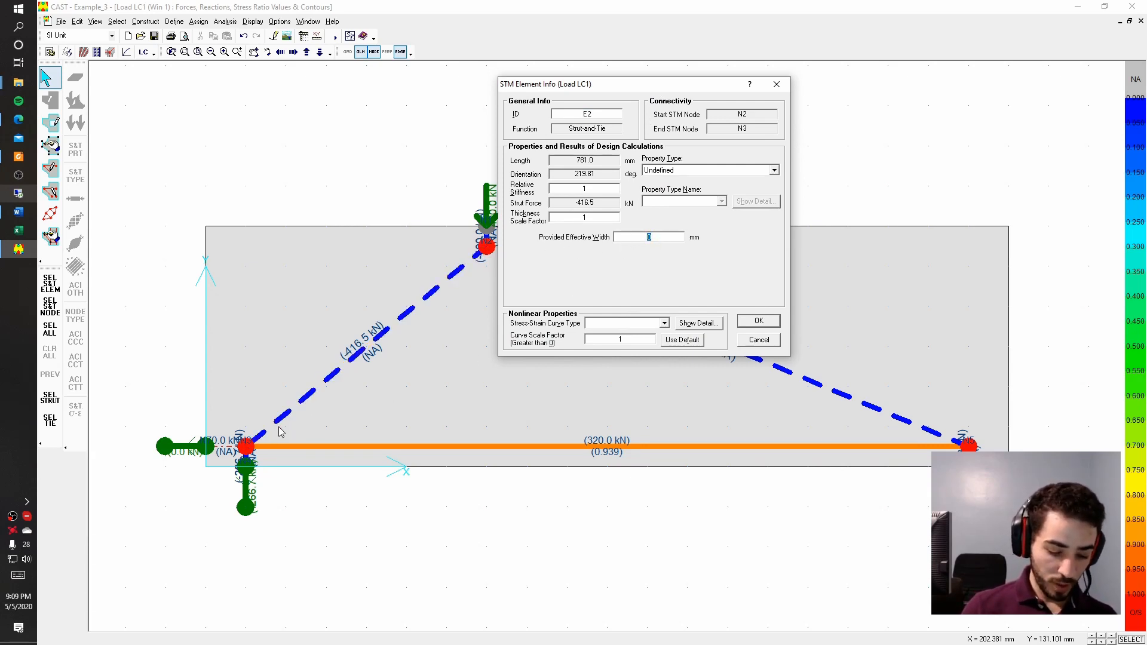
left_click(19, 211)
left_click_drag(1139, 305, 1125, 107)
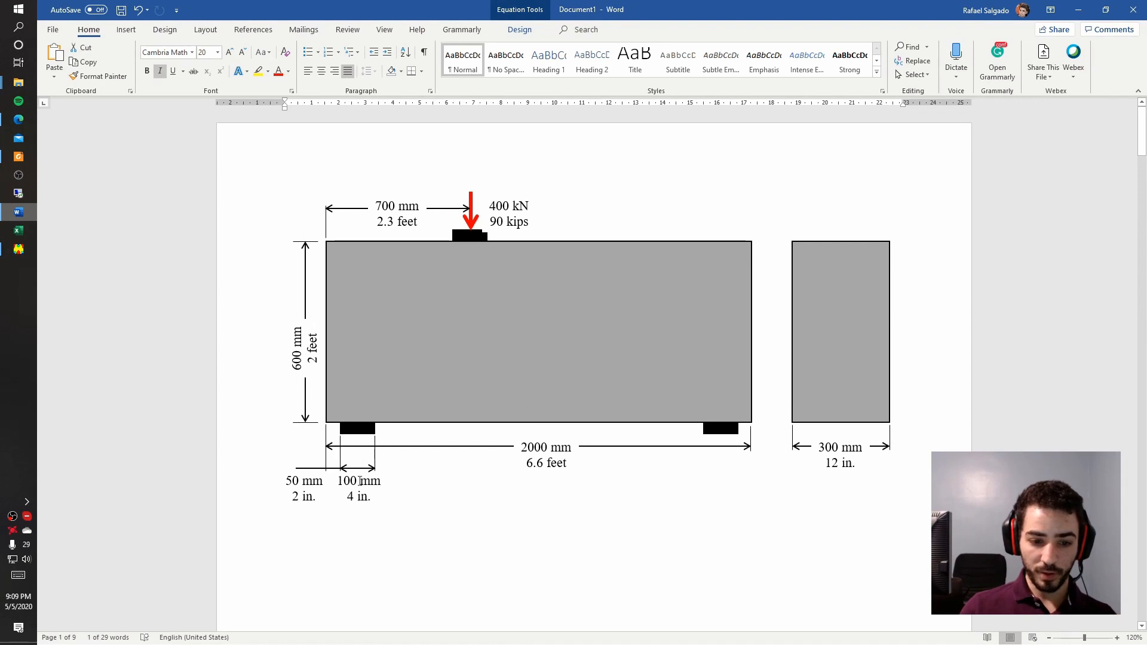
left_click(1078, 10)
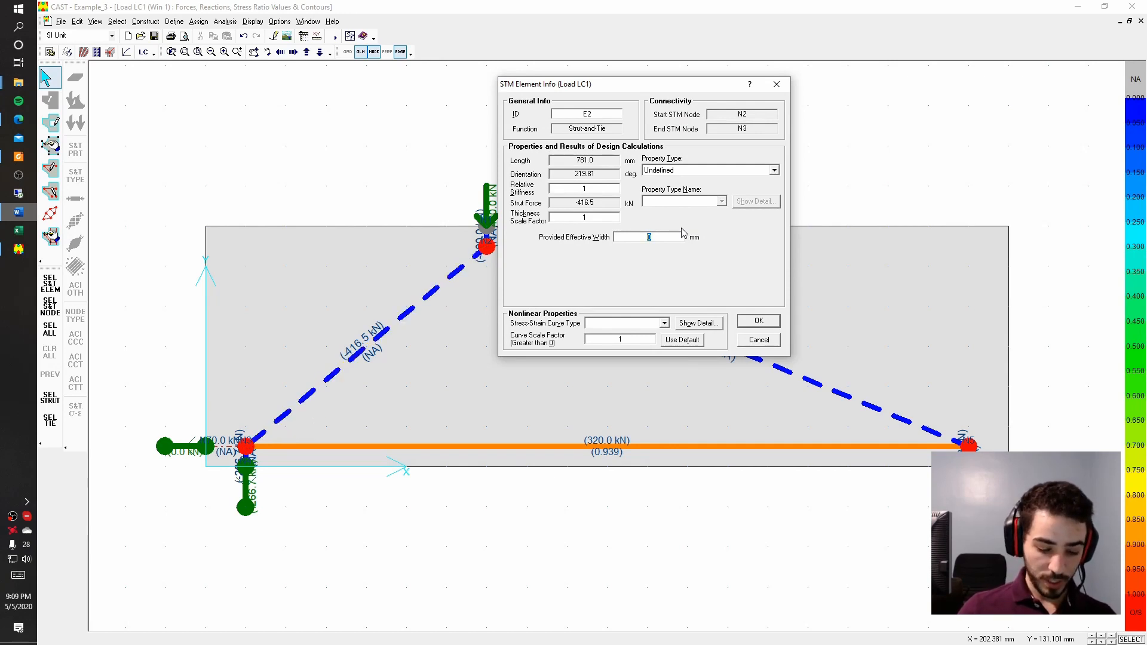
left_click(747, 340)
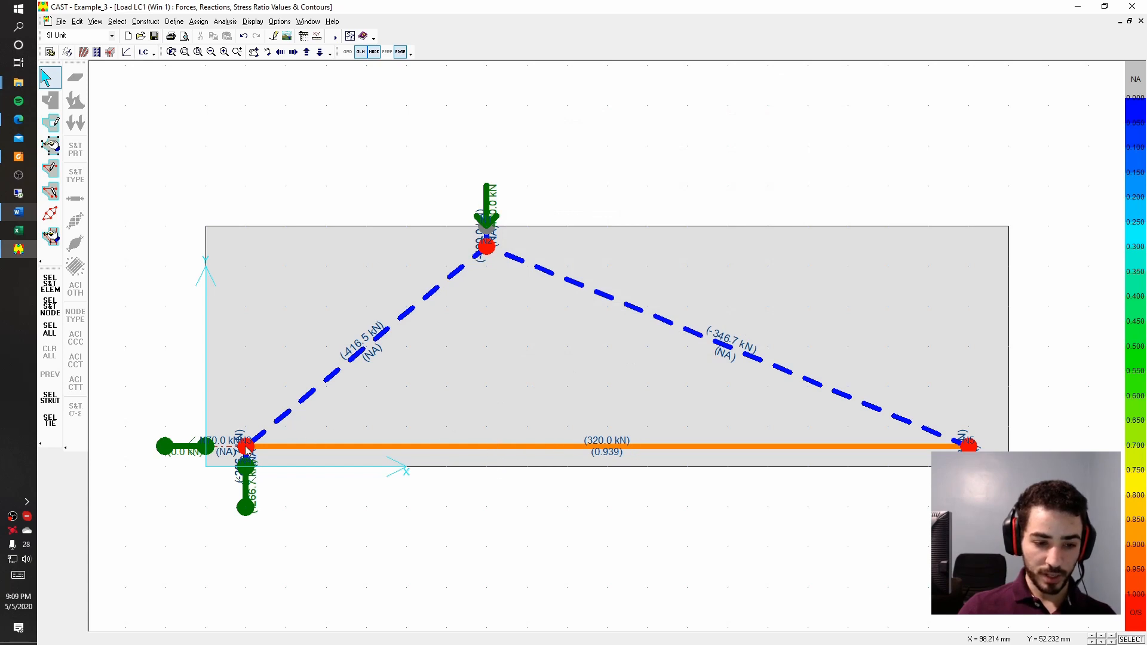
Inspect the coordinates of node N3 above the left support and close its info without changes
double_click(245, 447)
left_click(675, 235)
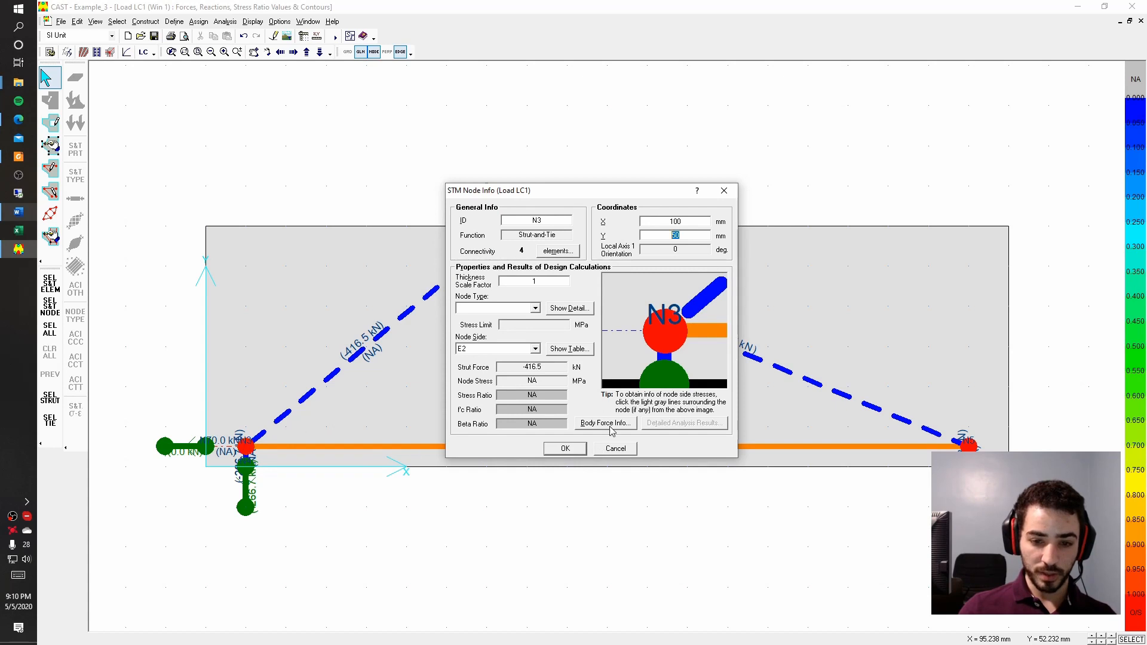
left_click(615, 448)
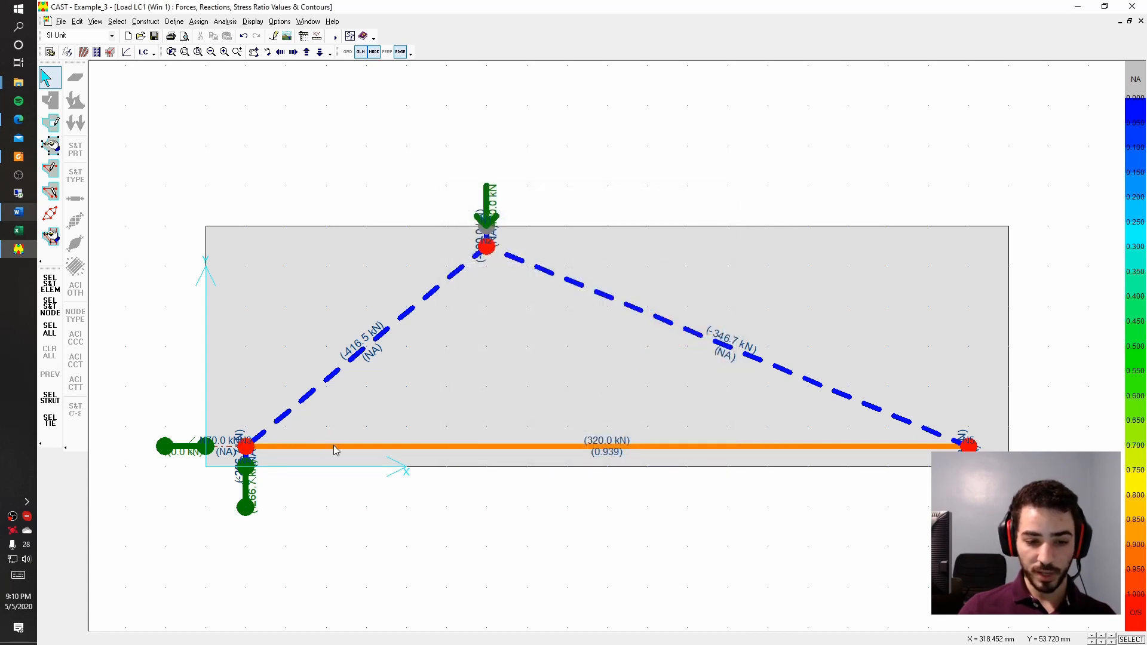
Assign diagonal strut E2 the Concrete Strut property type InteriorStrut with a provided effective width of 141 mm
double_click(331, 381)
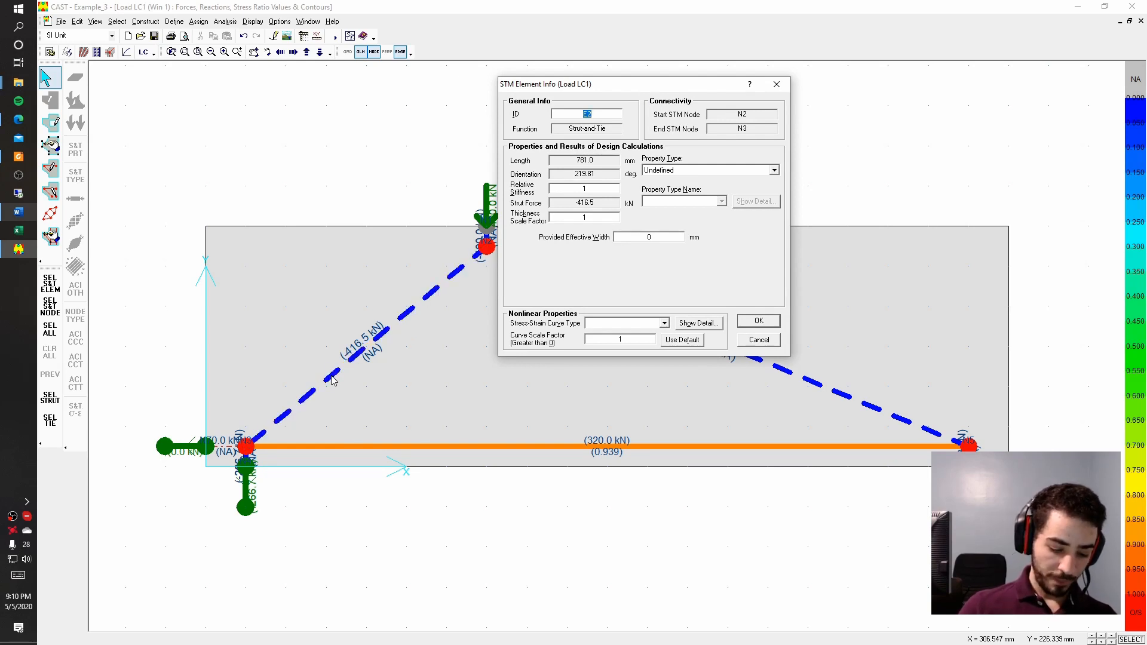
left_click_drag(669, 237, 619, 237)
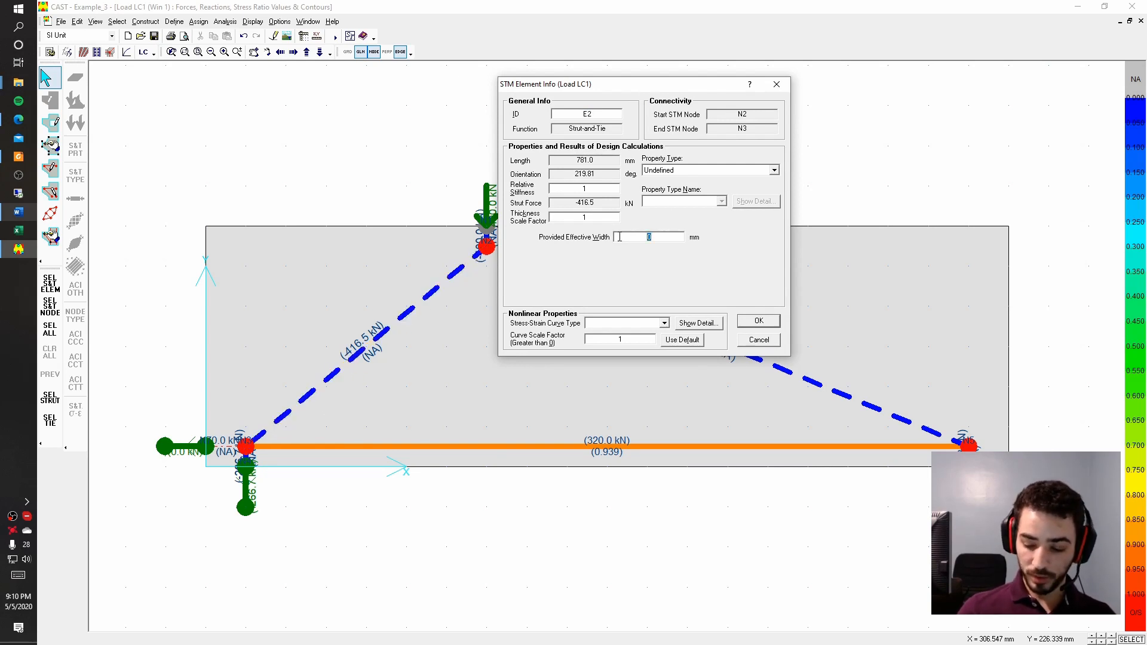
type("141")
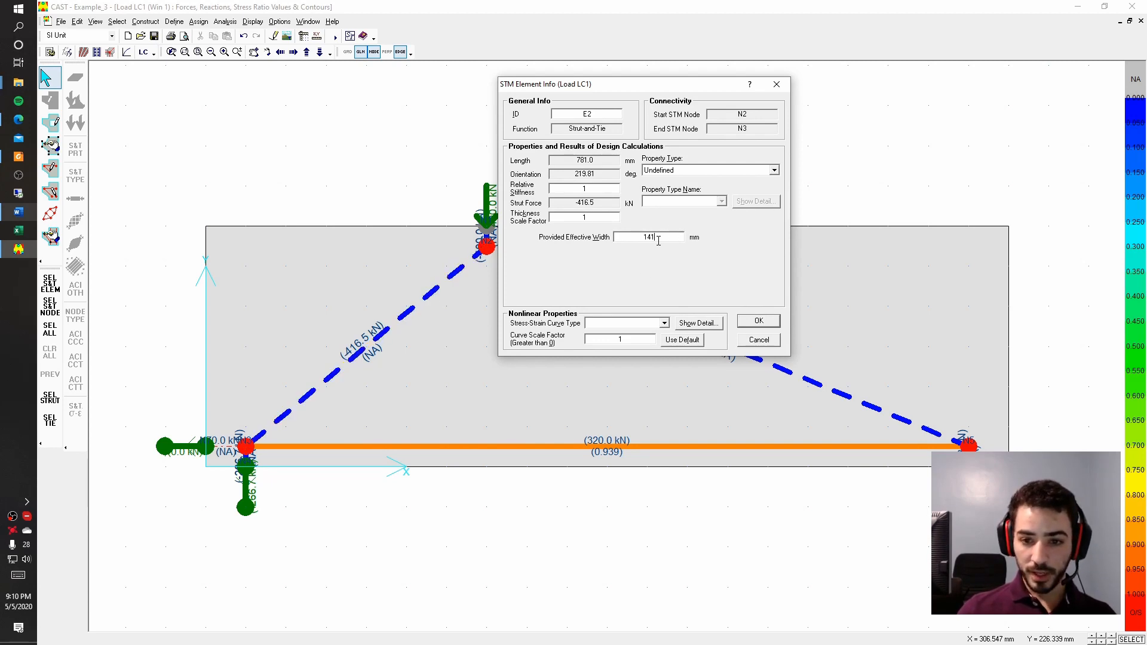
left_click(669, 171)
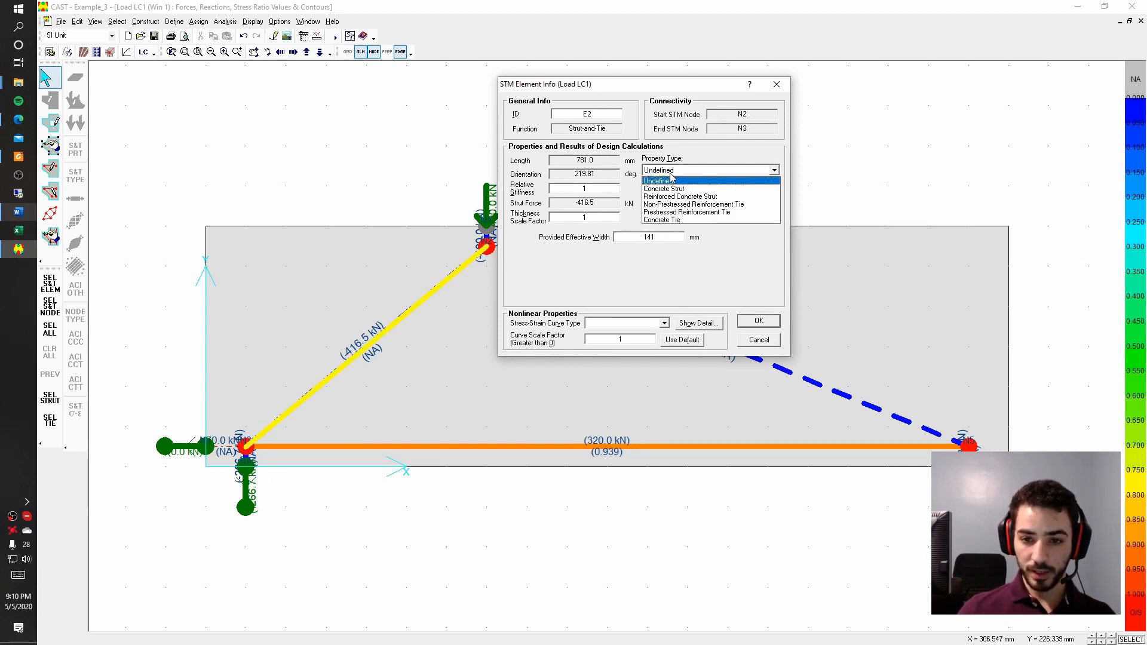
left_click(671, 189)
left_click(678, 201)
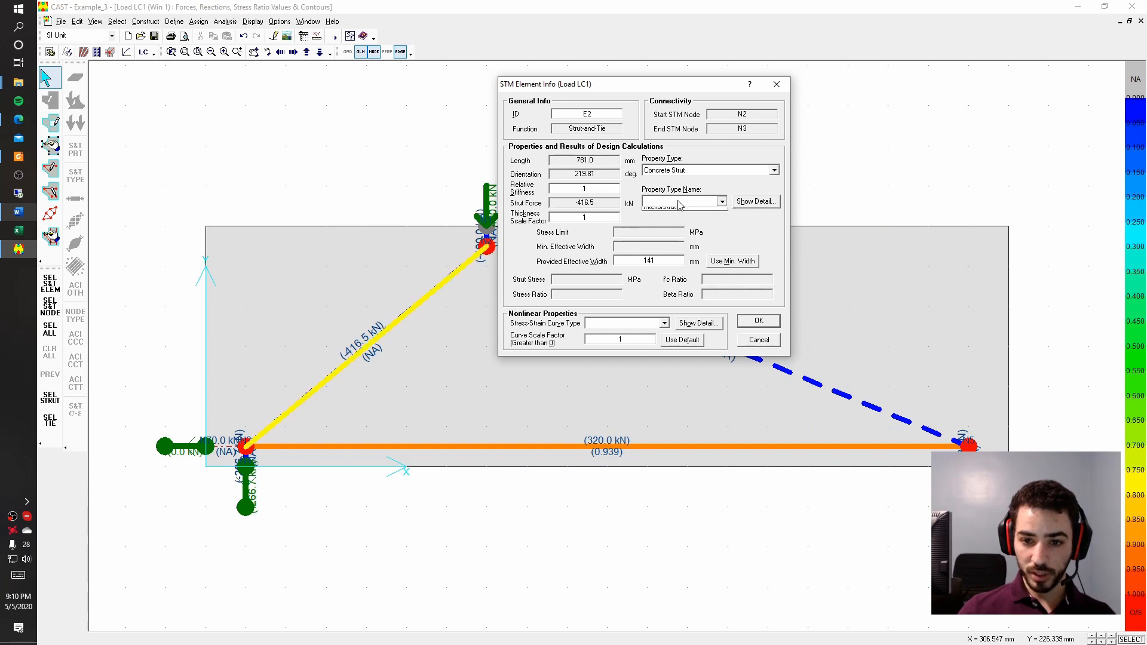
left_click(679, 213)
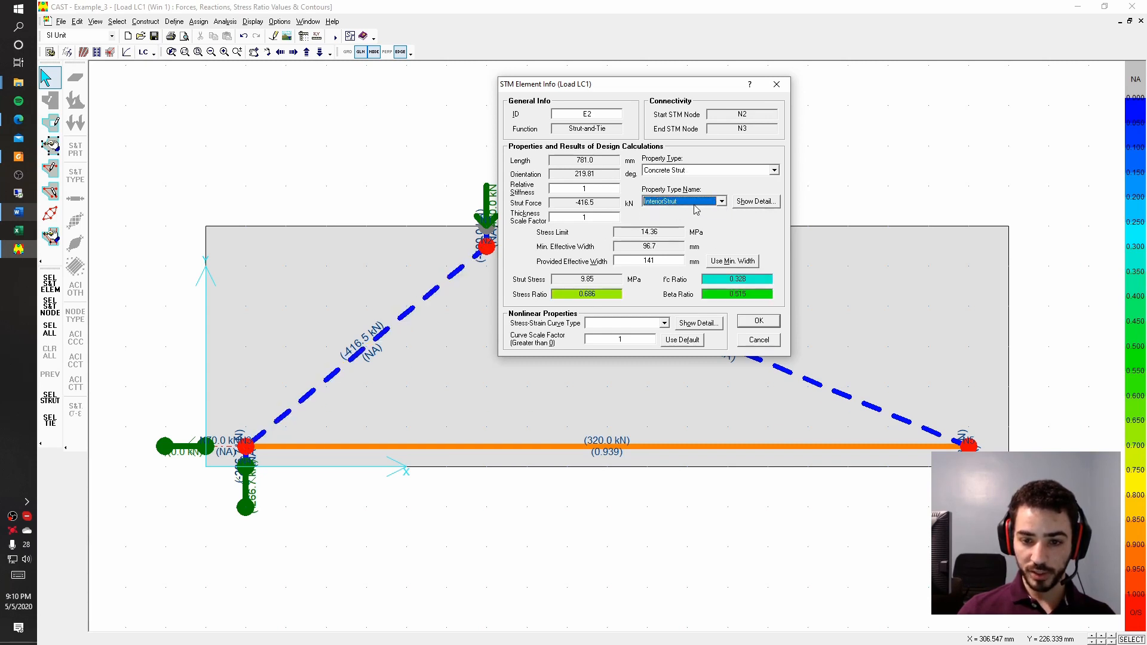
left_click(758, 321)
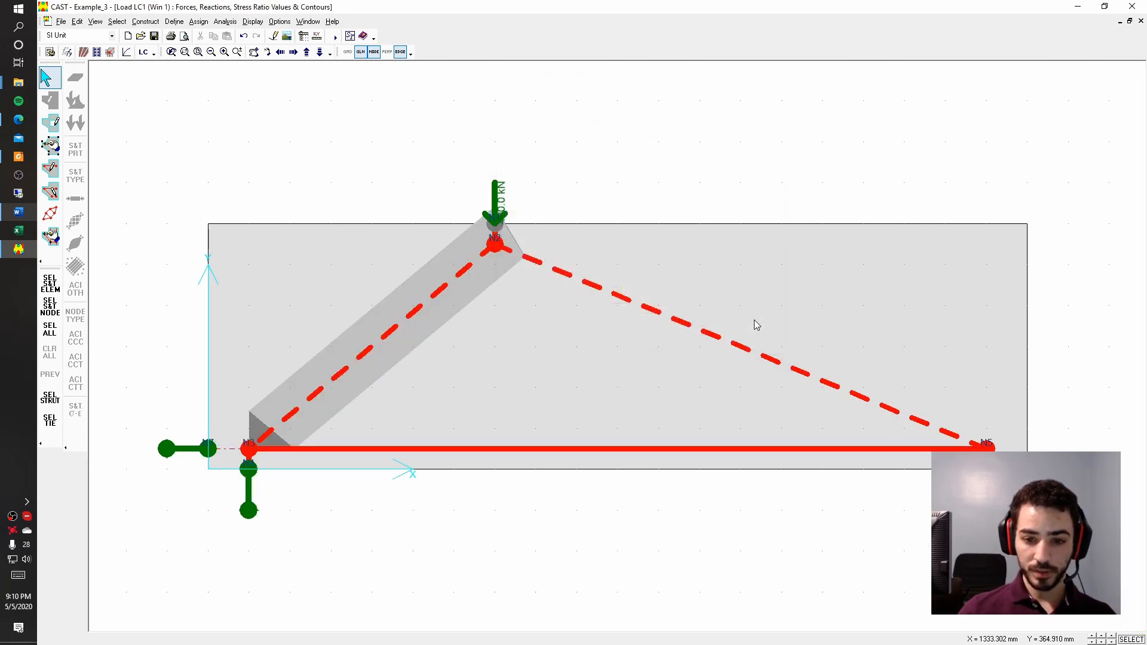
Make the long diagonal E6 a Concrete Strut of type InteriorStrut with a provided effective width of 131 mm
double_click(548, 268)
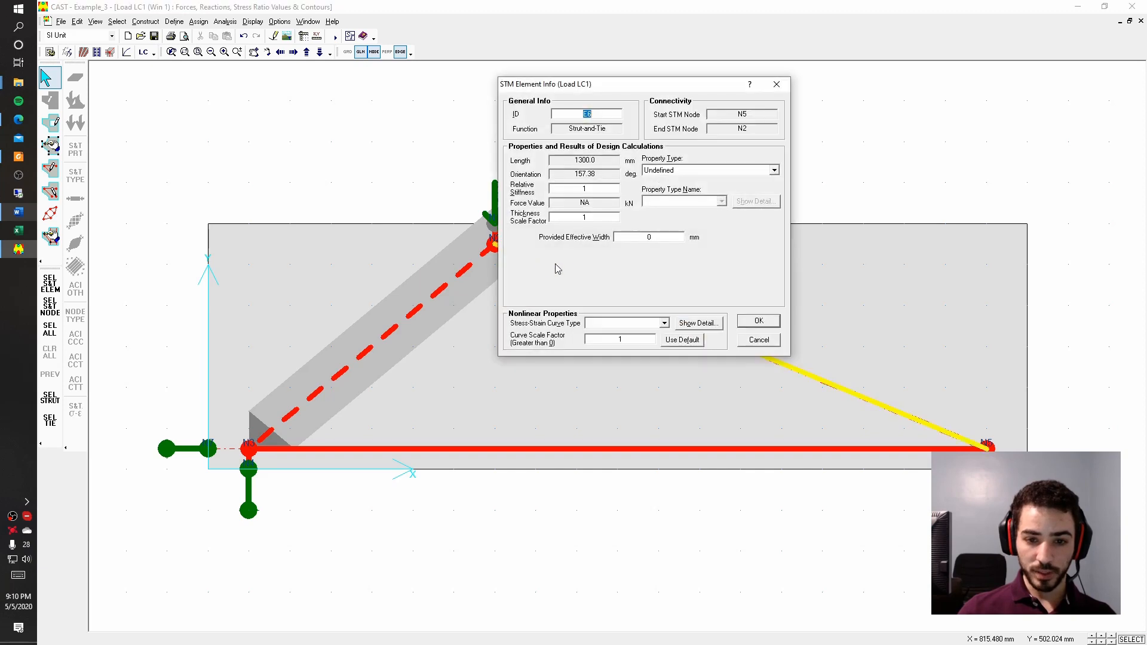
left_click(677, 172)
left_click(669, 186)
left_click(681, 201)
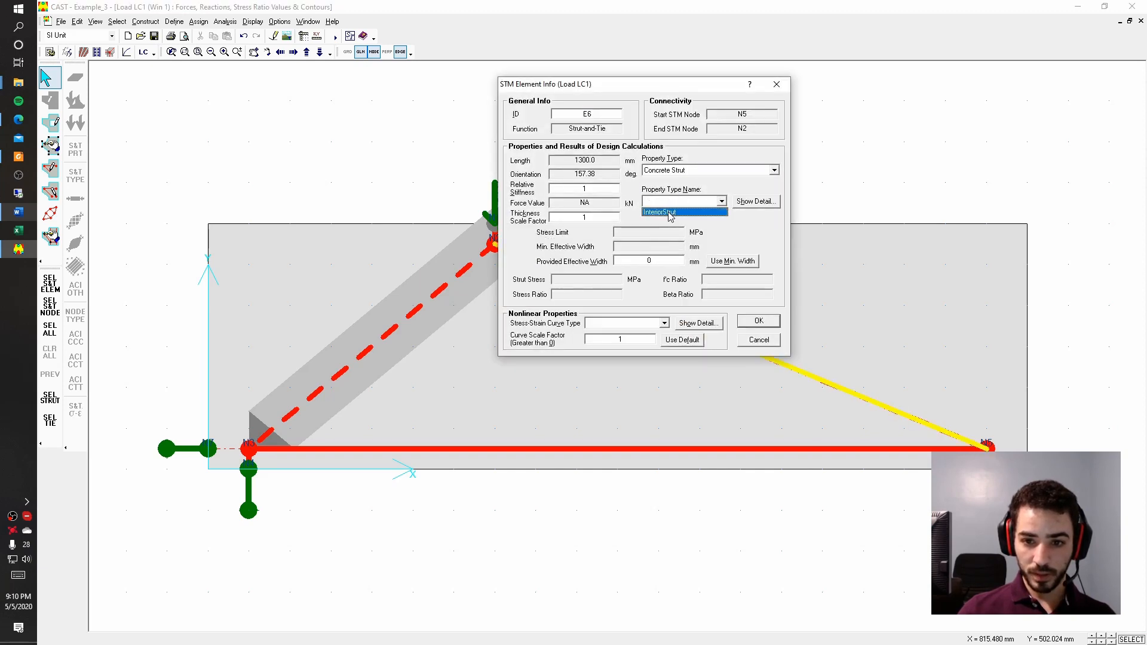
left_click(669, 211)
double_click(660, 264)
left_click_drag(651, 89, 542, 85)
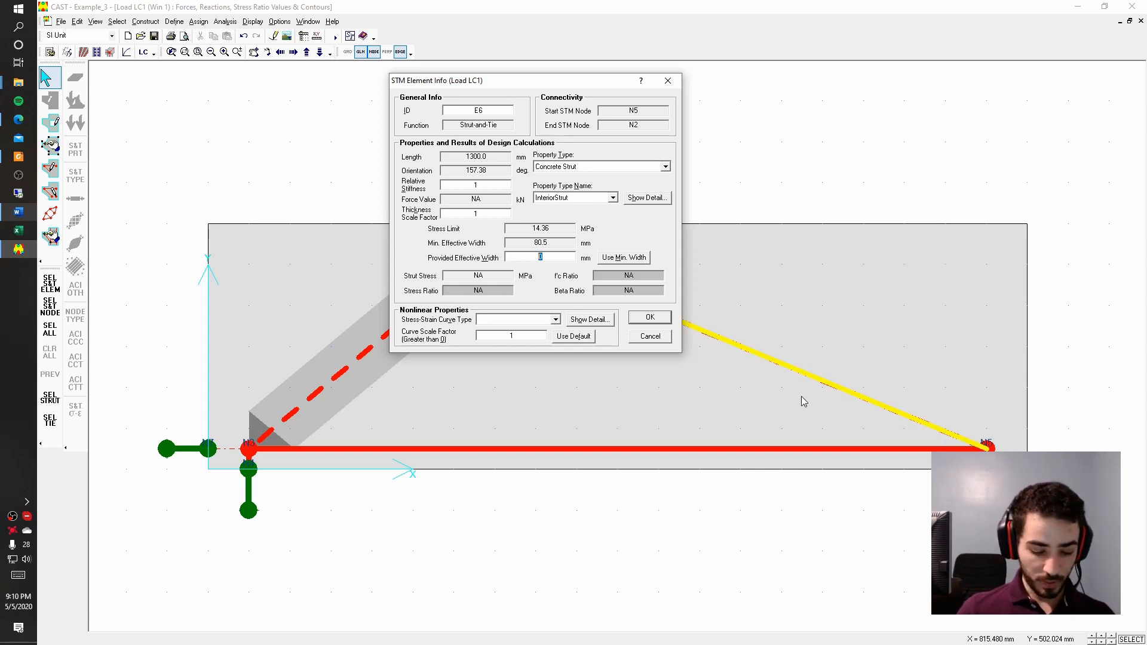
type("131")
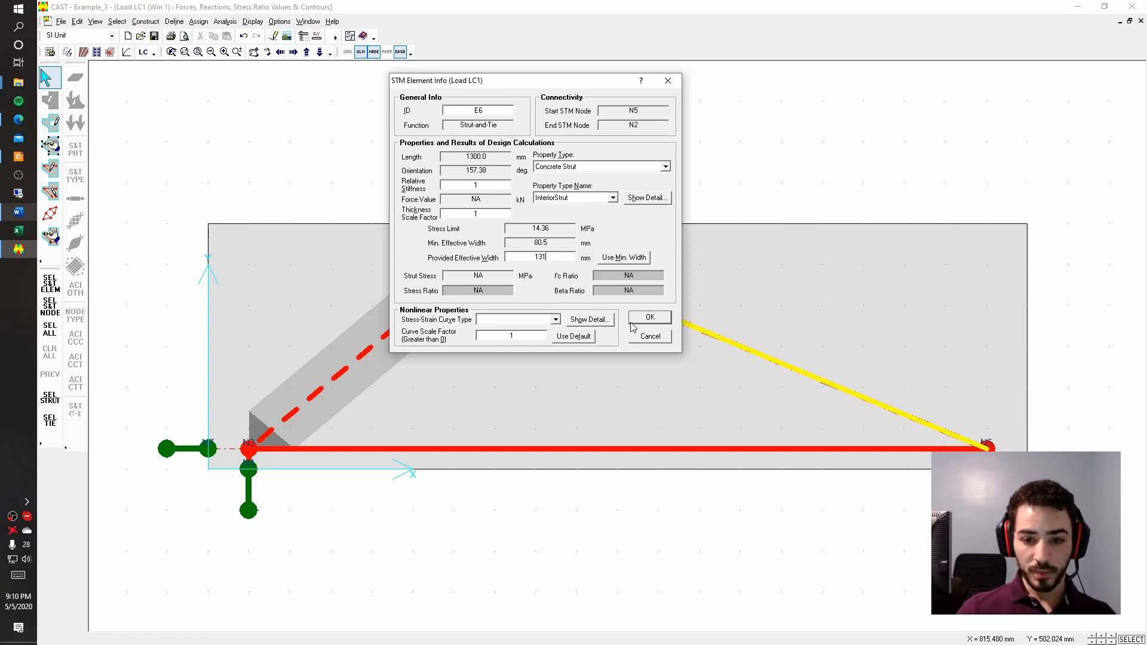
left_click(647, 320)
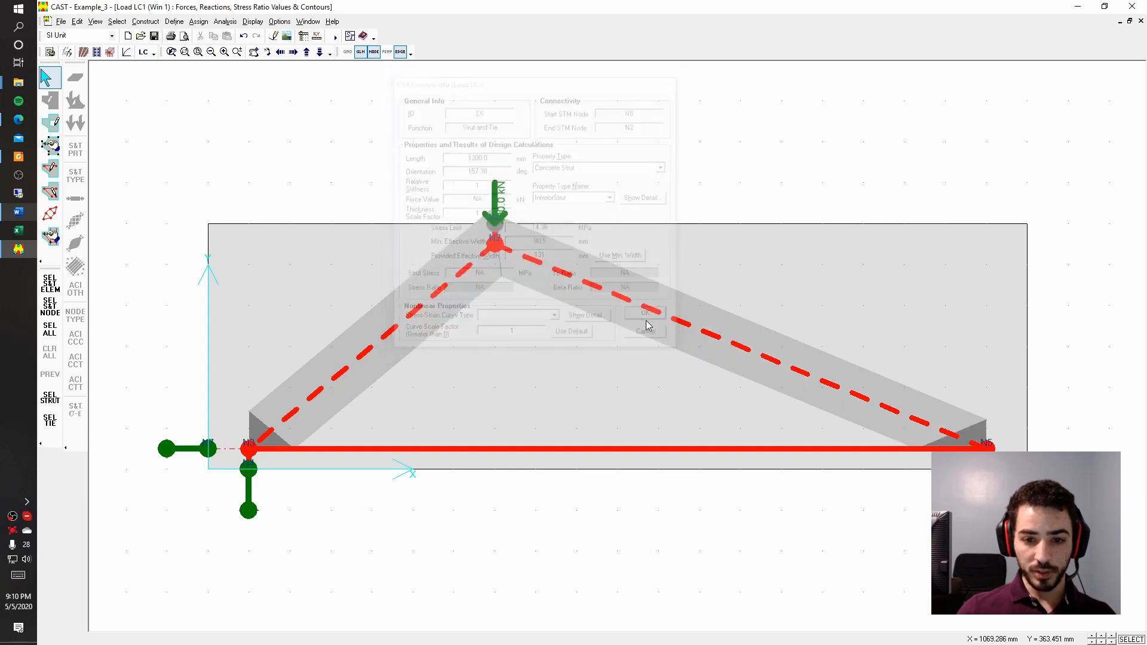
Define the short vertical element E3 at the left support as an InteriorStrut concrete strut, 100 mm effective width
double_click(250, 466)
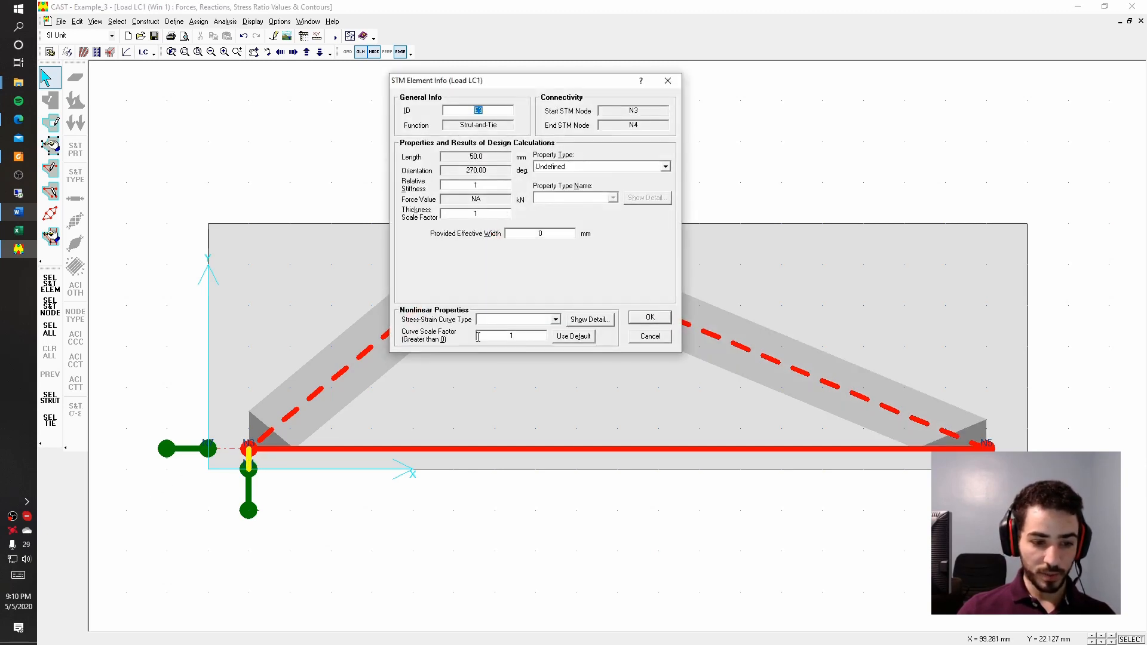
left_click(600, 166)
left_click(573, 184)
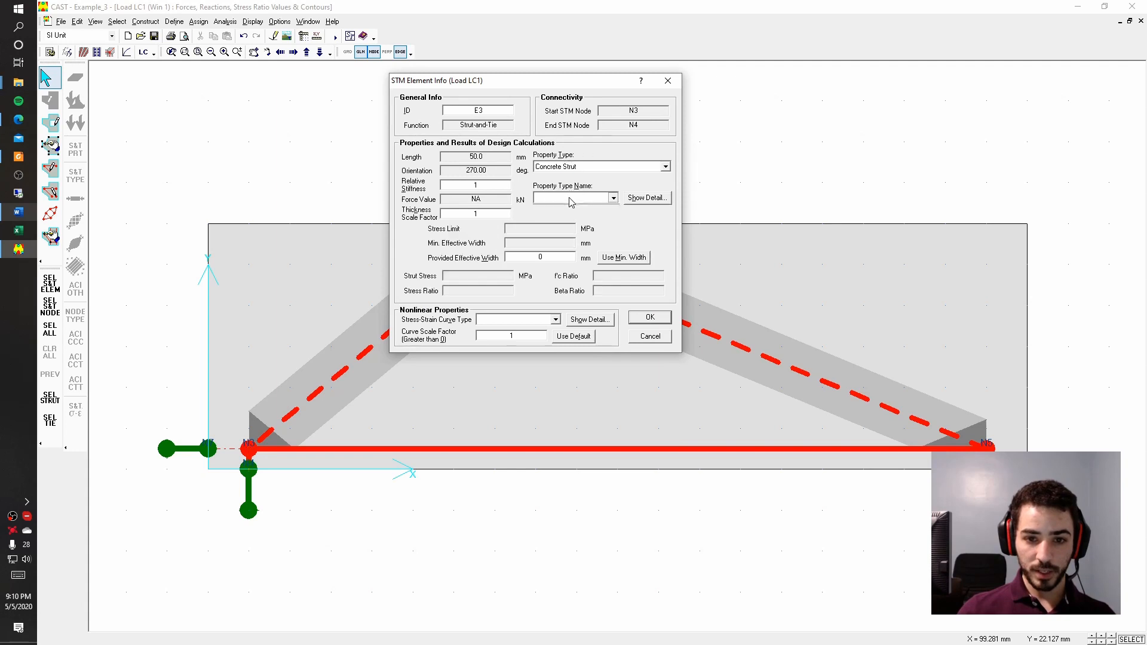
left_click(574, 197)
left_click(572, 208)
key("Tab")
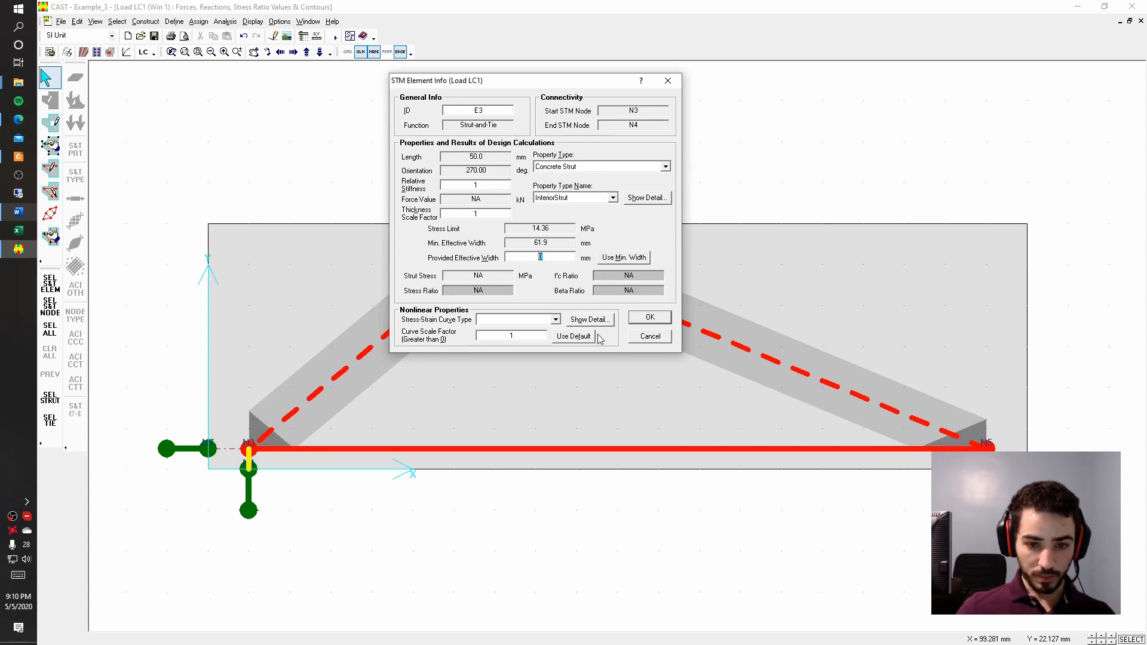
type("100")
left_click(654, 318)
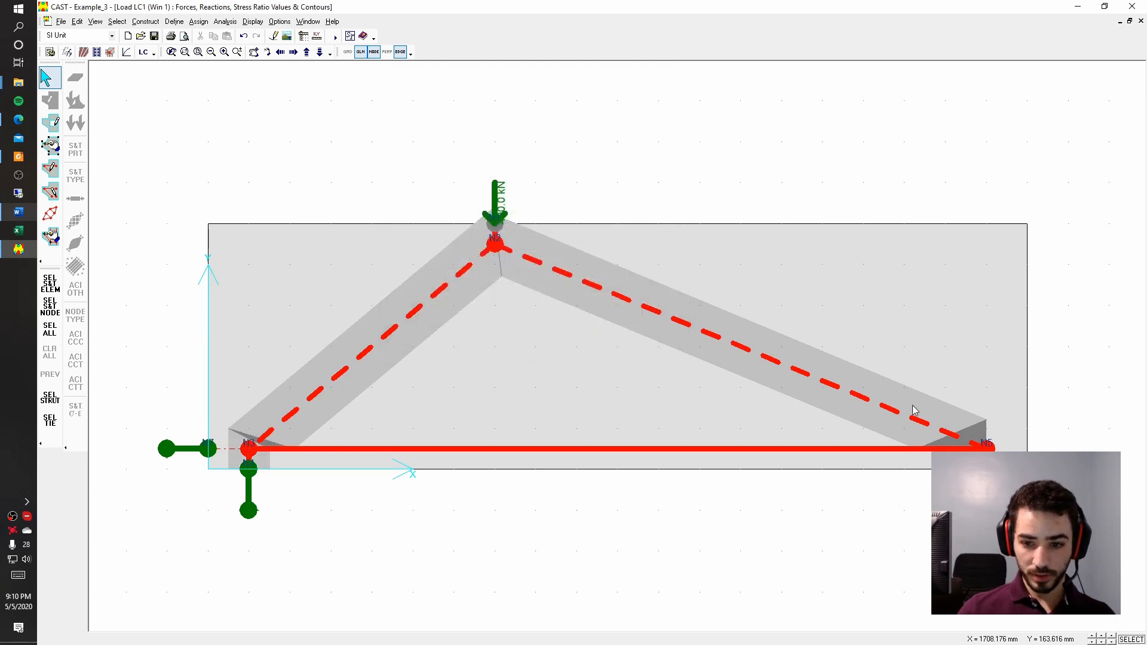
Set the short vertical element E5 at the right support to a 100 mm wide Concrete Strut of type InteriorStrut
double_click(495, 234)
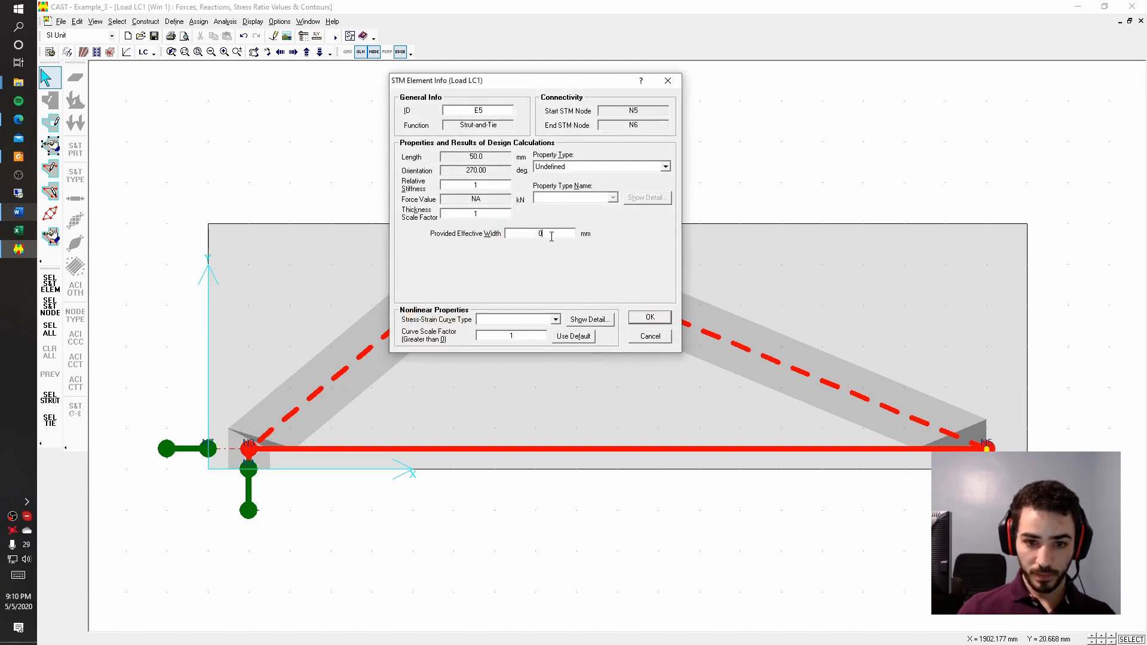
left_click(573, 166)
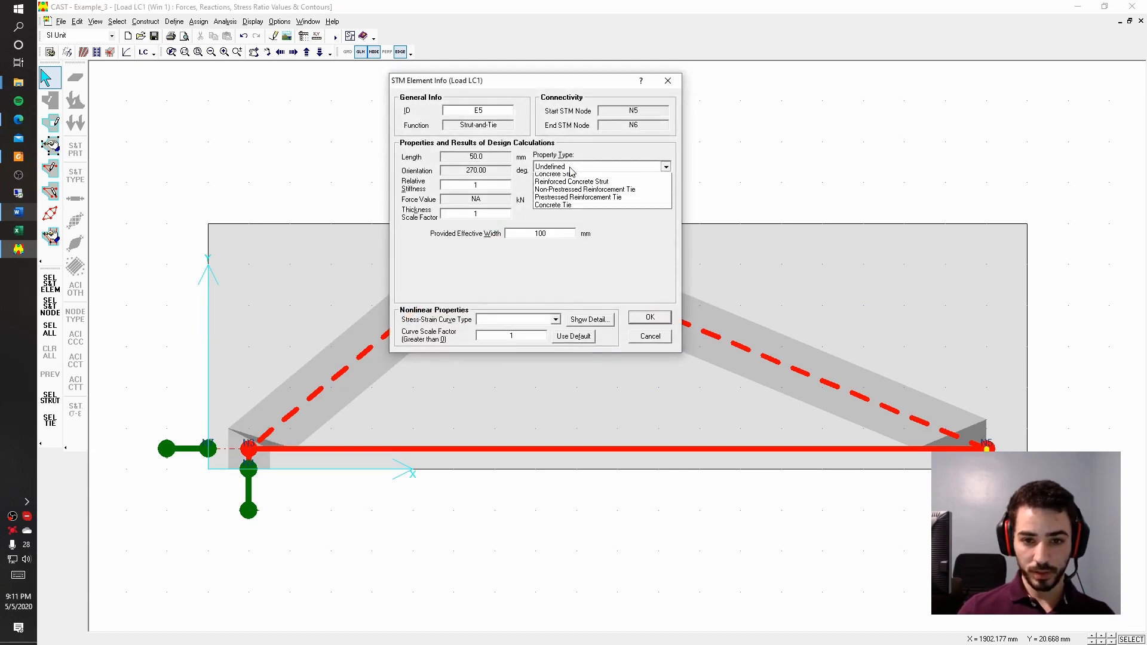
left_click(574, 183)
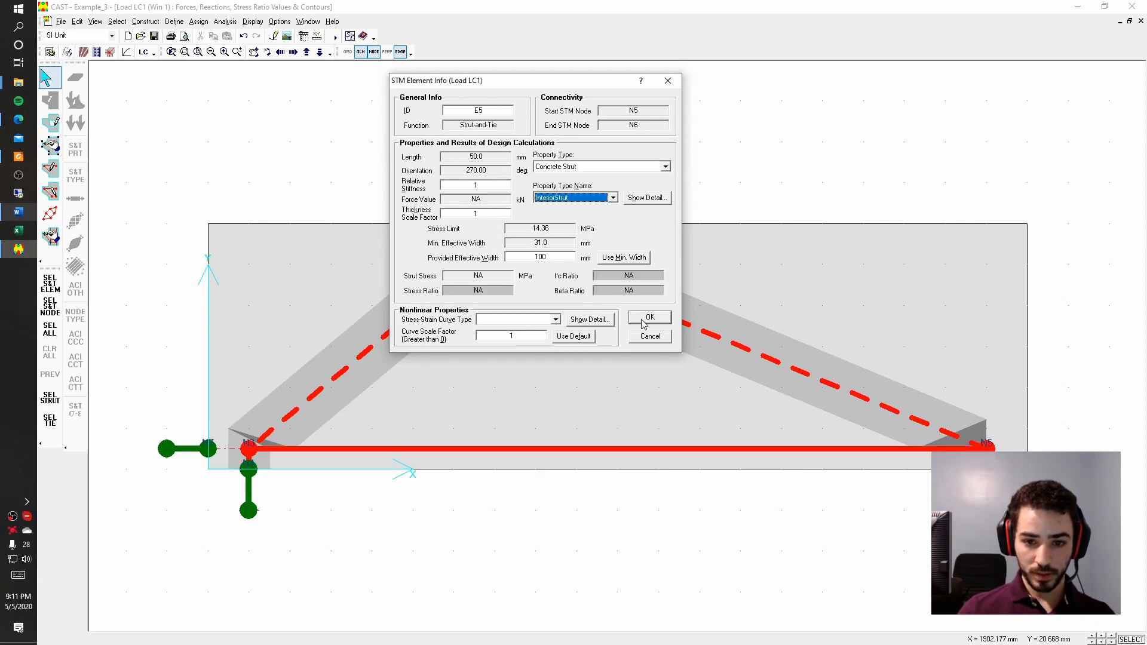
left_click(648, 318)
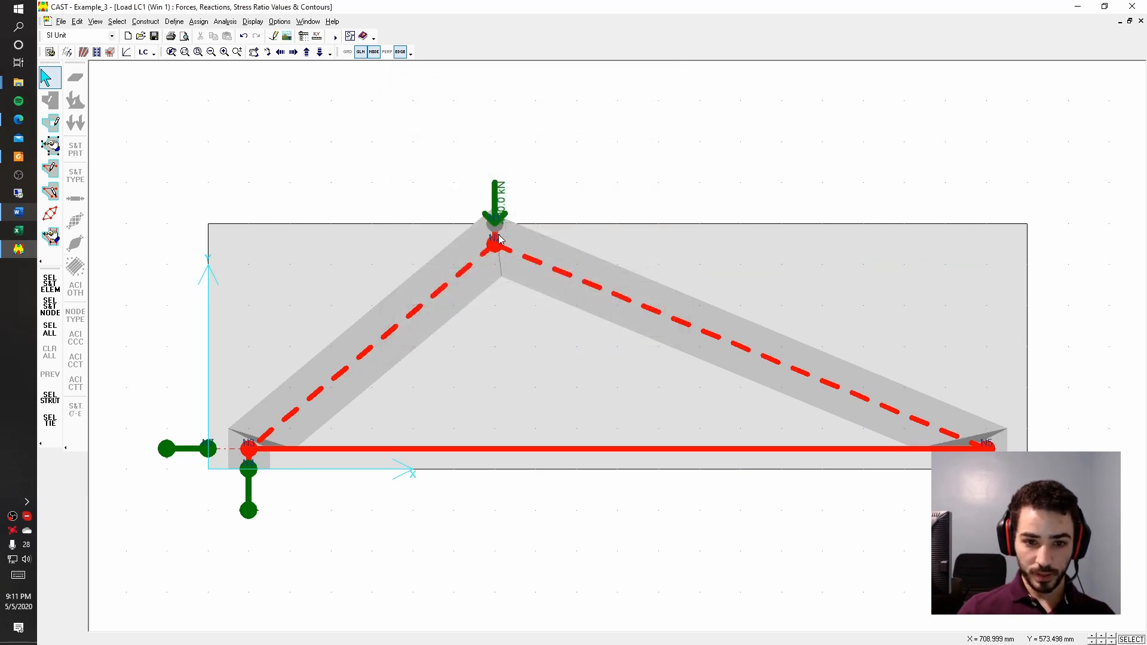
Assign Concrete Strut type InteriorStrut to the short vertical element E1 under the load and enter its provided effective width
double_click(495, 241)
left_click(574, 166)
left_click(570, 185)
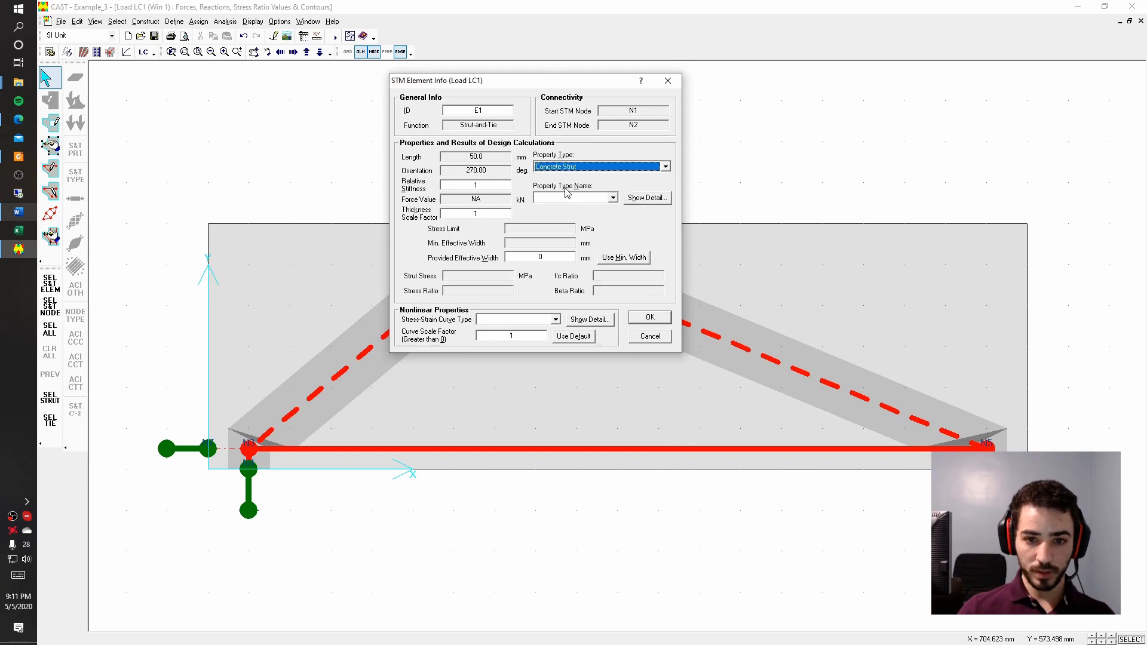
double_click(530, 258)
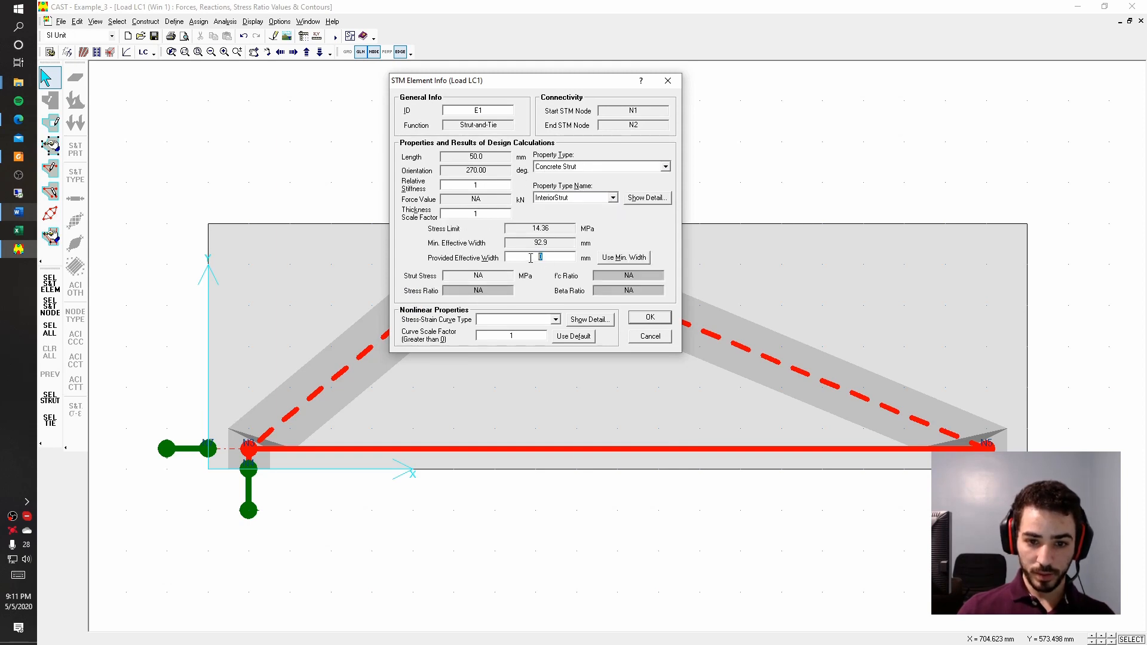
left_click(639, 321)
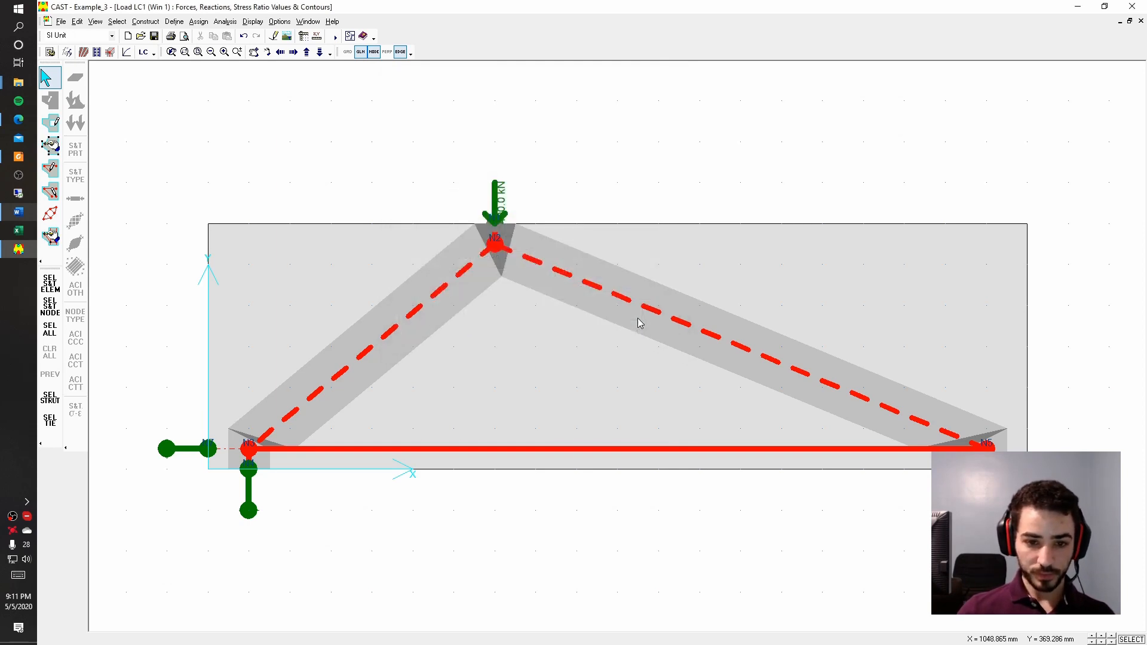
Set the provided effective width of horizontal tie E4 to 100 mm and rerun the analysis to show the stress ratios
right_click(391, 453)
left_click(393, 457)
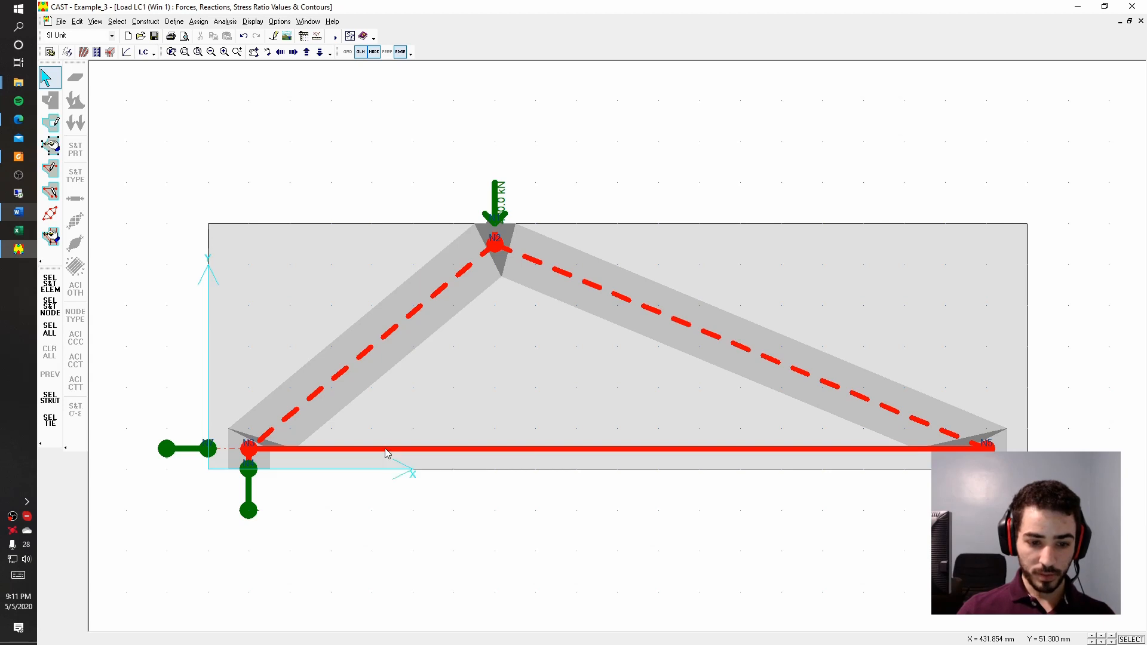
double_click(543, 276)
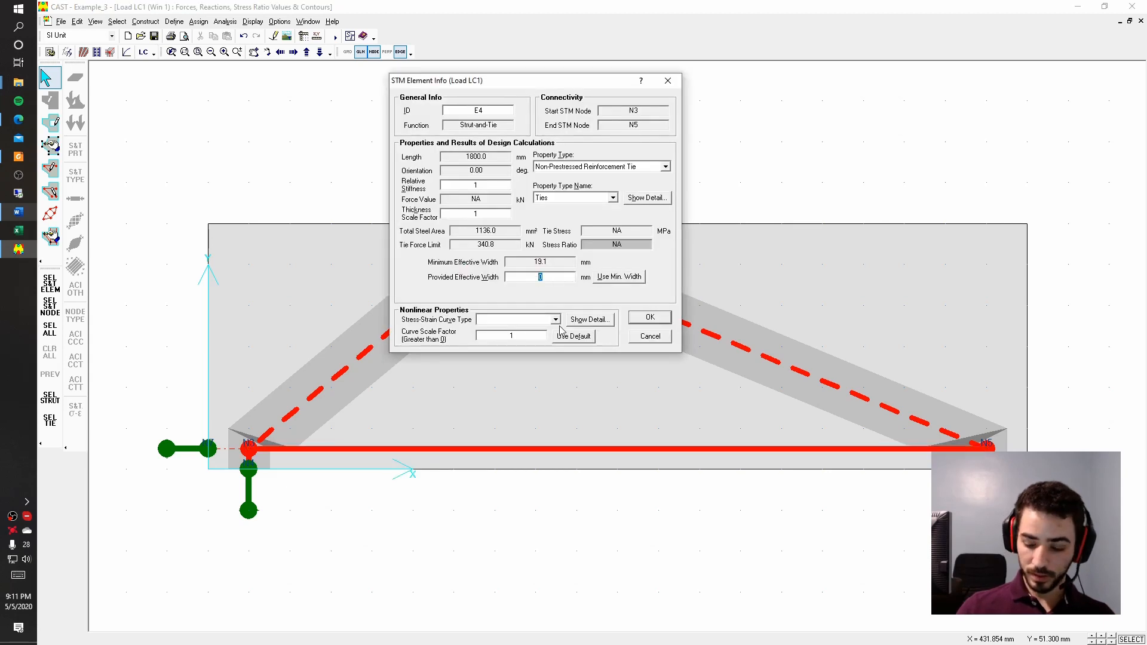
type("100")
left_click(650, 317)
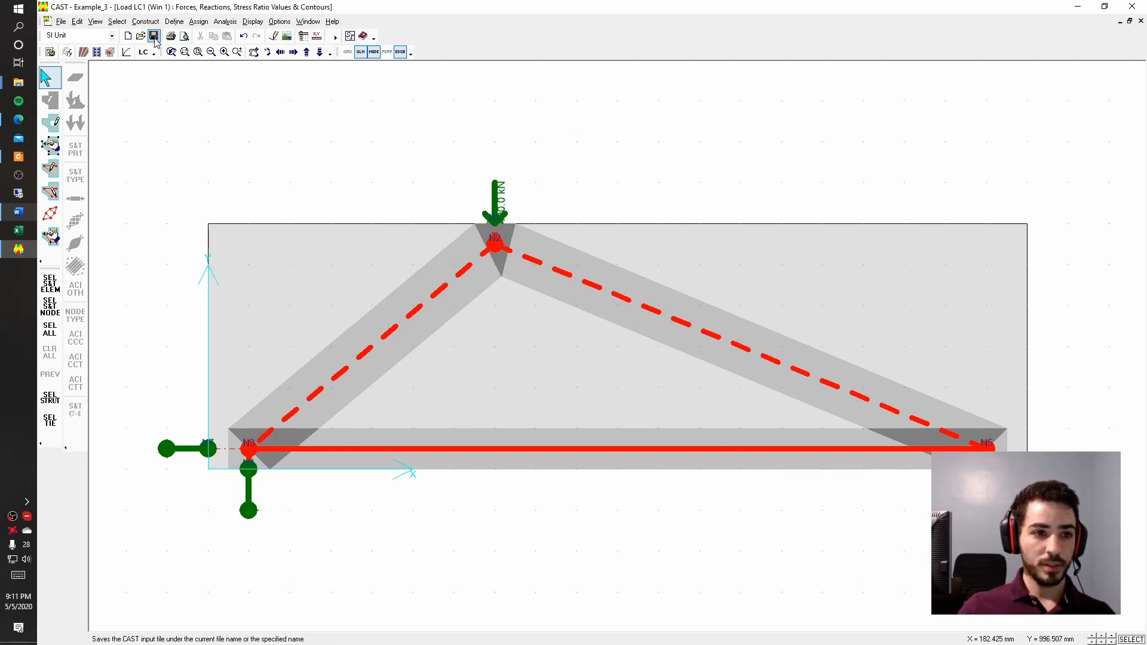
left_click(336, 37)
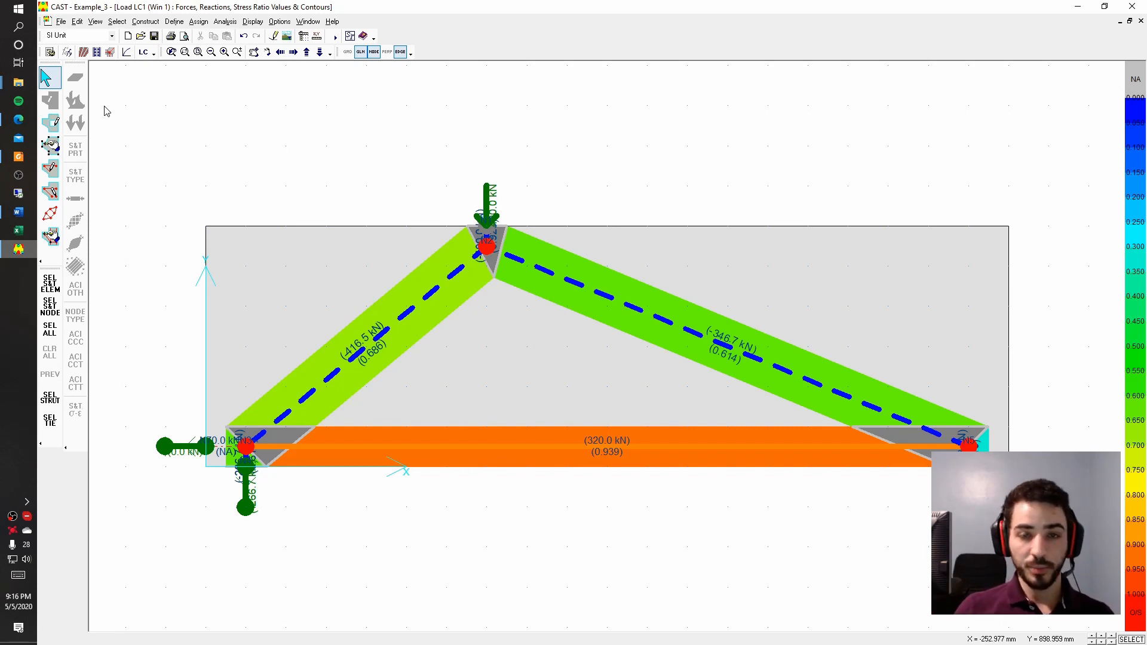
Open the node type definitions and examine the nodal zone strength provisions of section 23.9 and Table 23.9.2 in the ACI 318-19 PDF
left_click(110, 52)
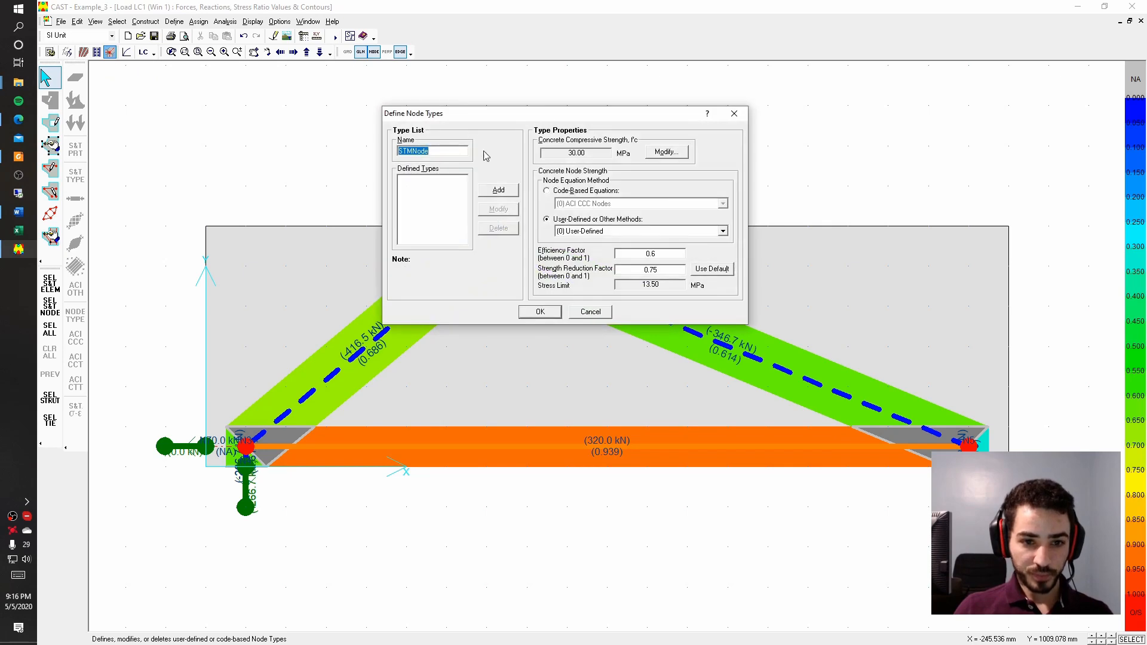
left_click(19, 156)
scroll(305, 276, "up", 5)
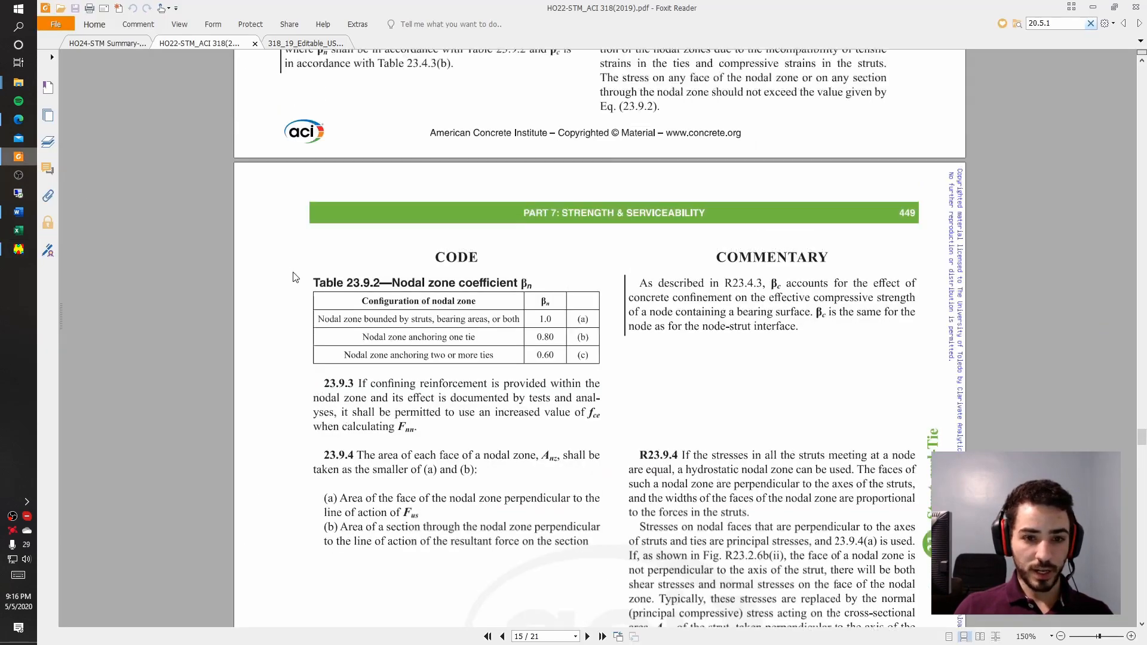
scroll(303, 276, "up", 3)
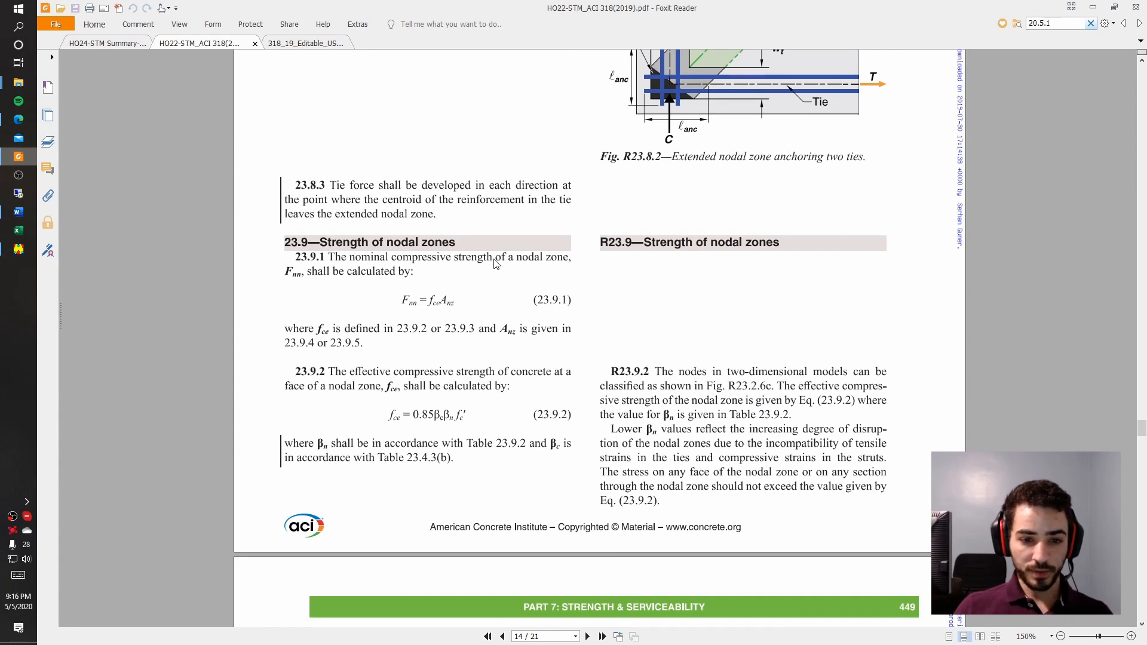
scroll(442, 254, "down", 3)
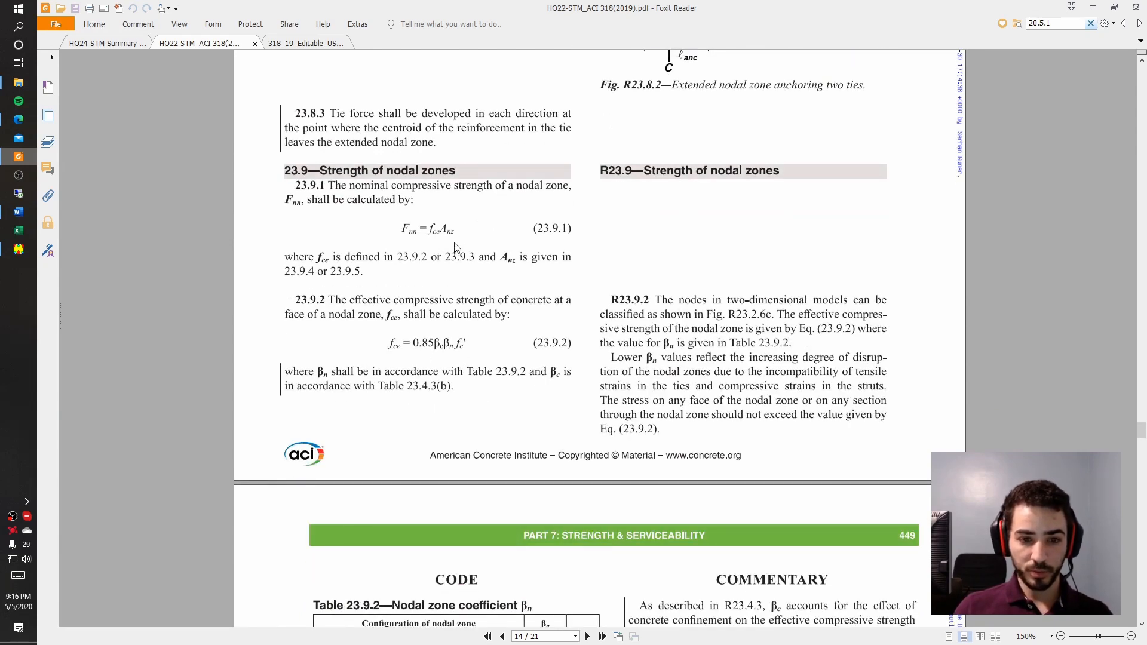
scroll(455, 248, "down", 3)
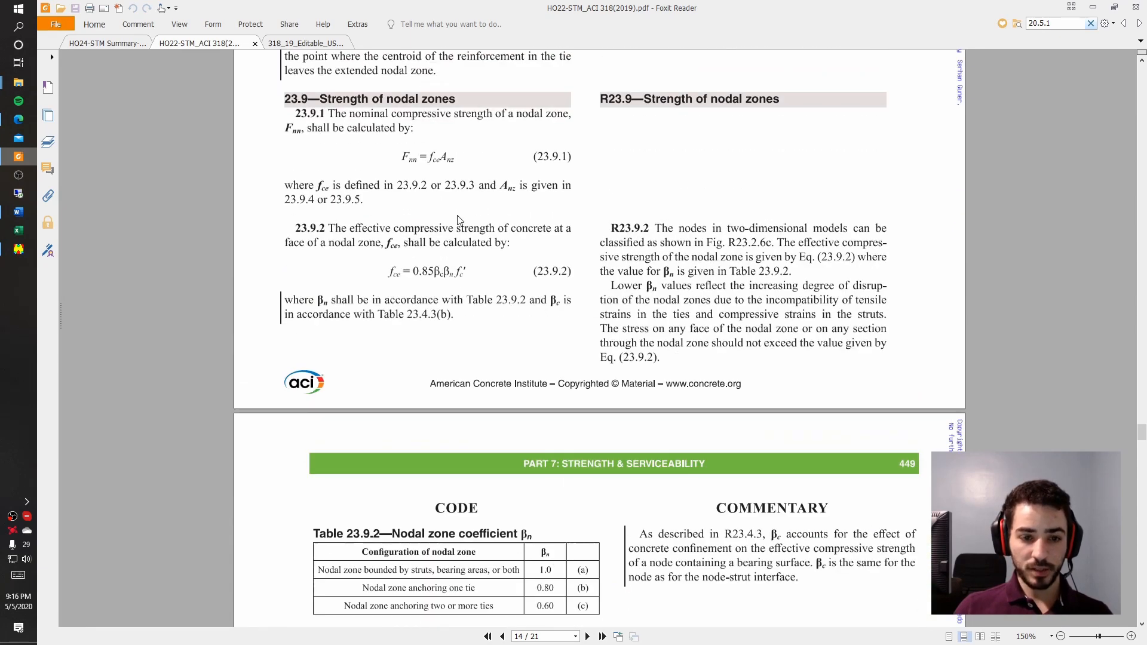
scroll(428, 295, "up", 2)
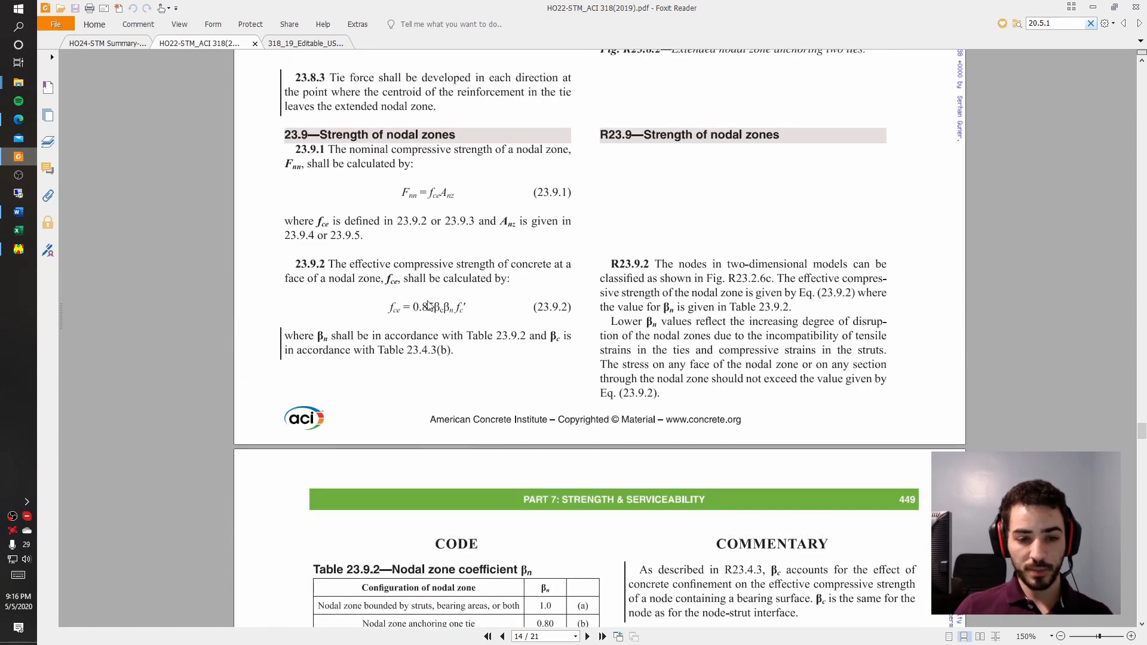
scroll(425, 313, "up", 3)
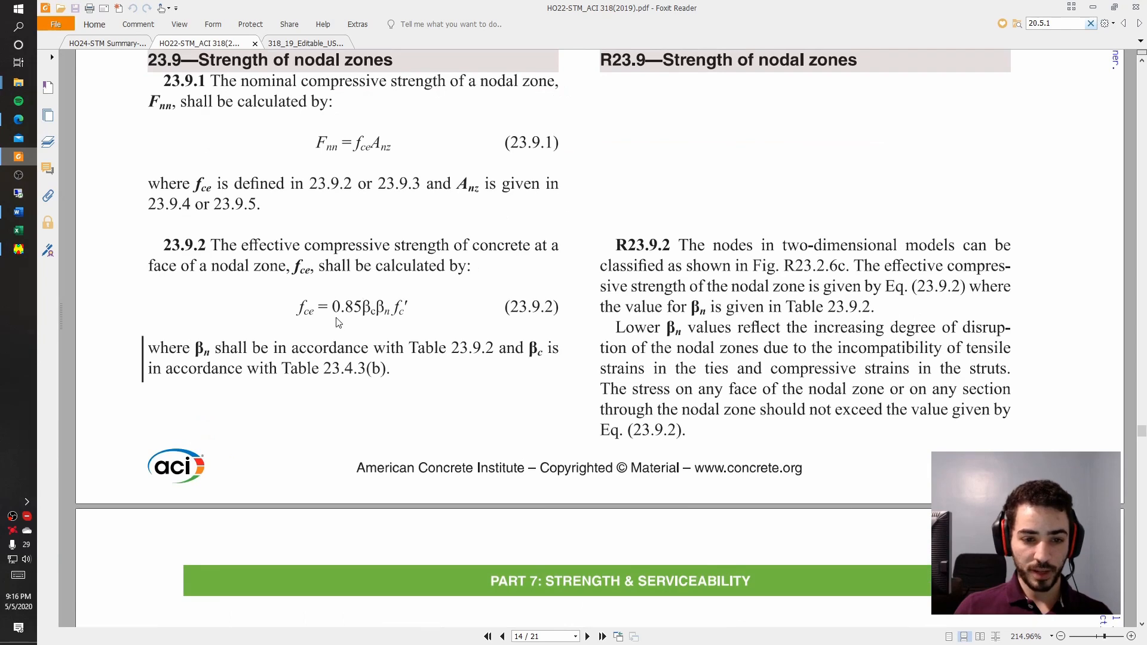
scroll(388, 318, "down", 3)
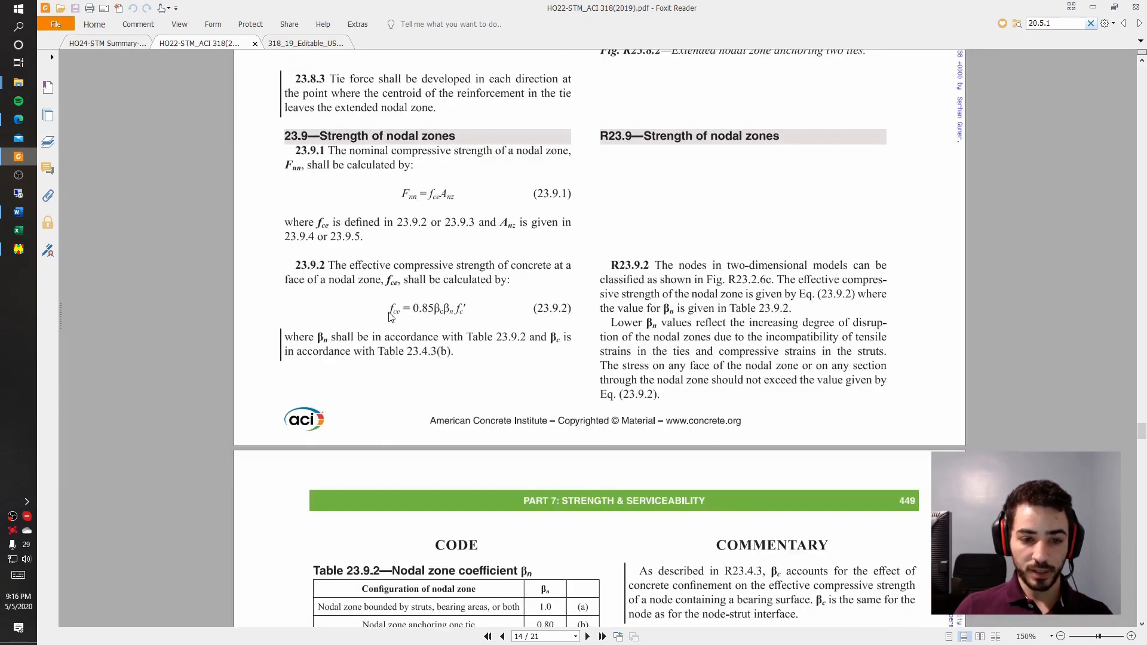
scroll(422, 267, "down", 1)
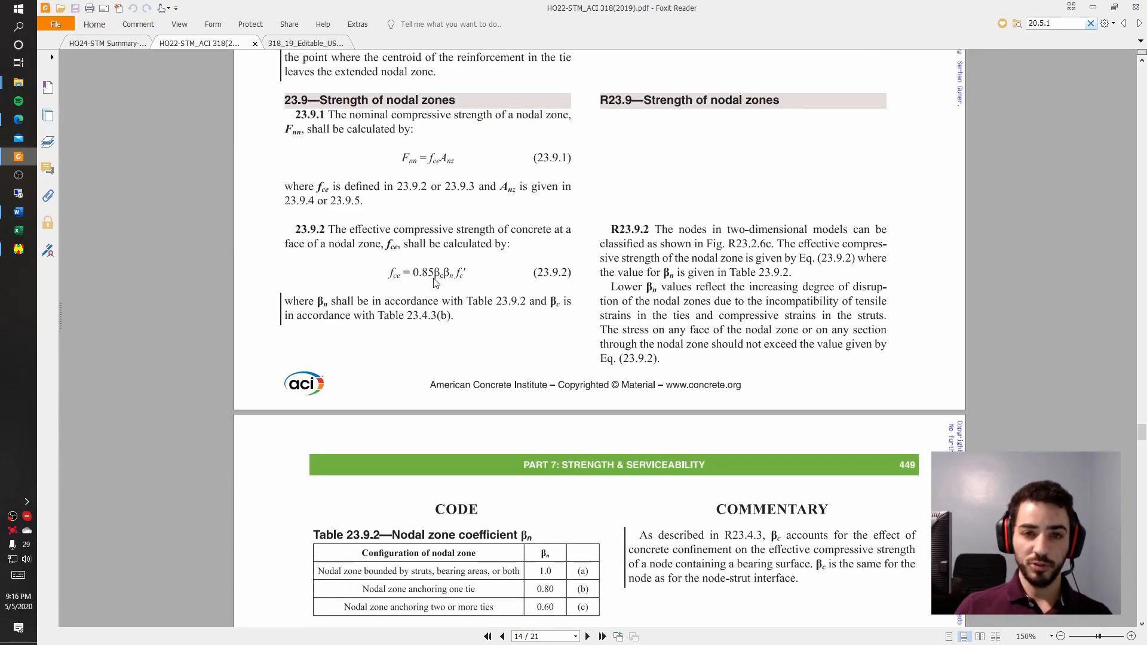
scroll(434, 282, "down", 5)
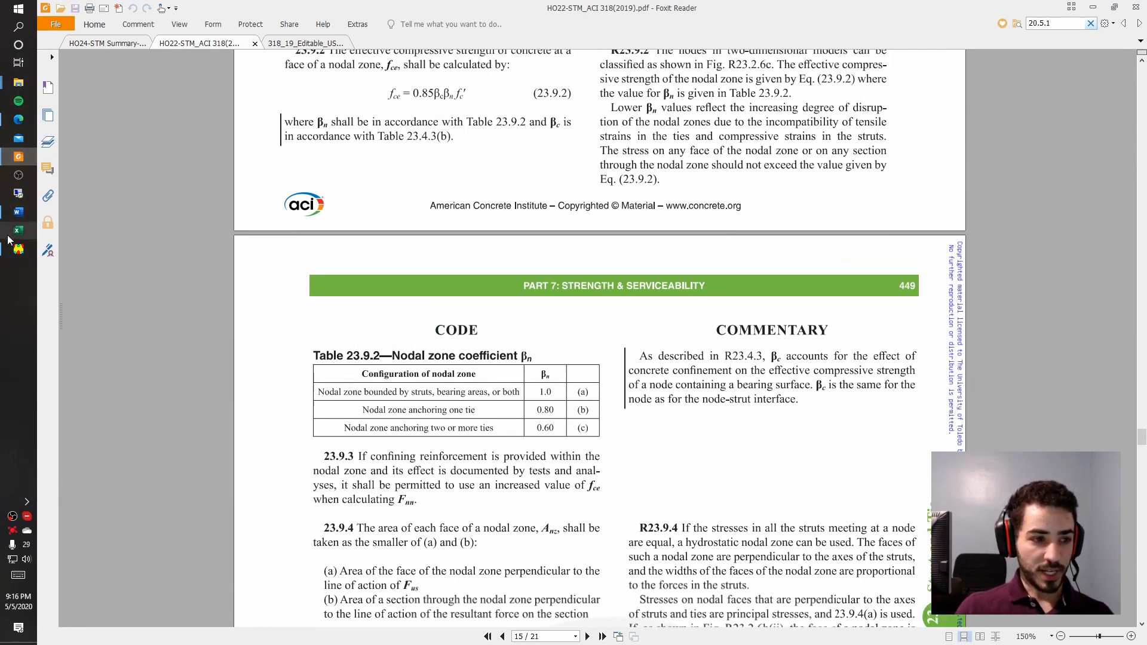
Examine the strut-and-tie node diagrams in the Word document, then compare them with Table 23.9.2 and Eq. (23.9.2) in the PDF
left_click(14, 215)
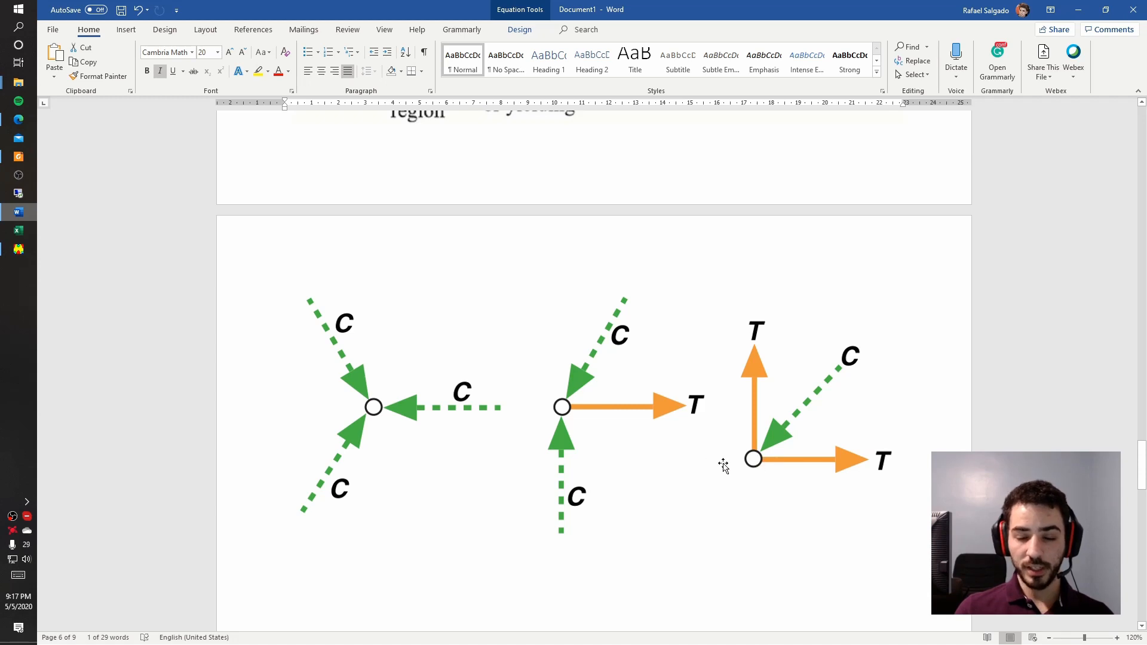
left_click(1079, 7)
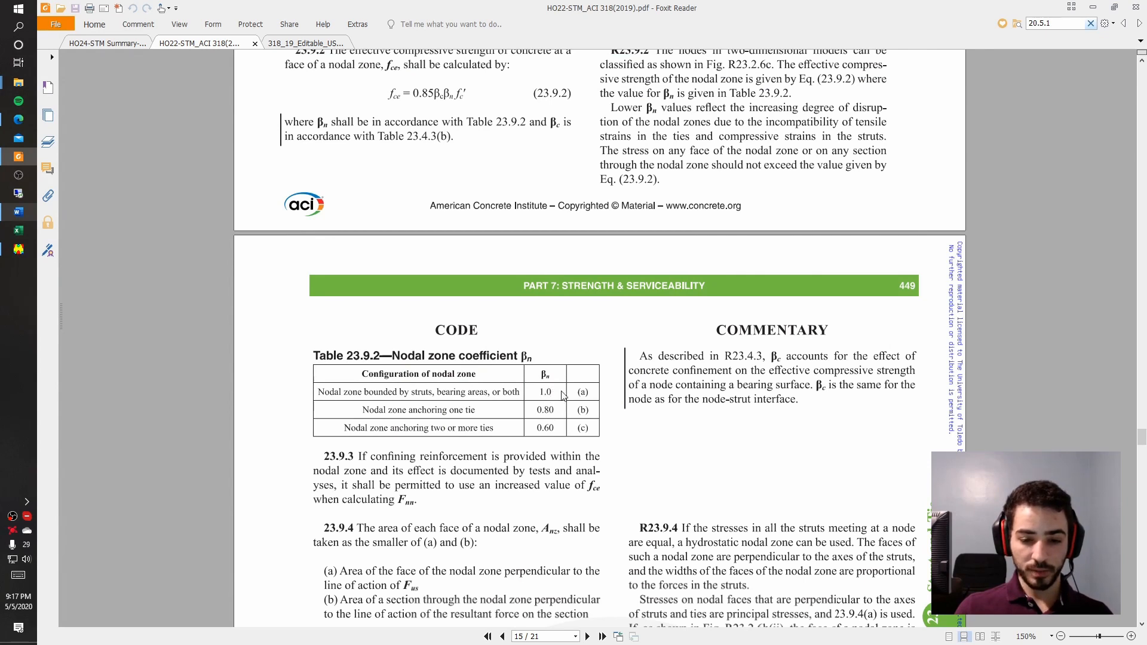
scroll(579, 353, "up", 1)
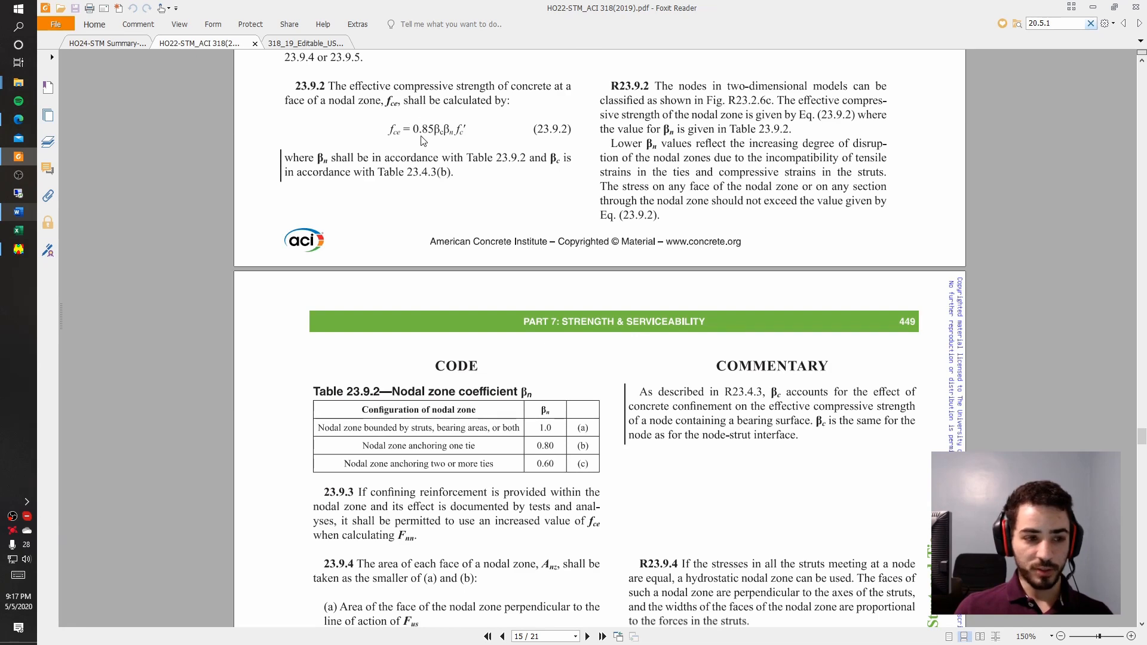
Switch back to CAST and set the node strength to code-based equations using ACI CCC Nodes
left_click(19, 249)
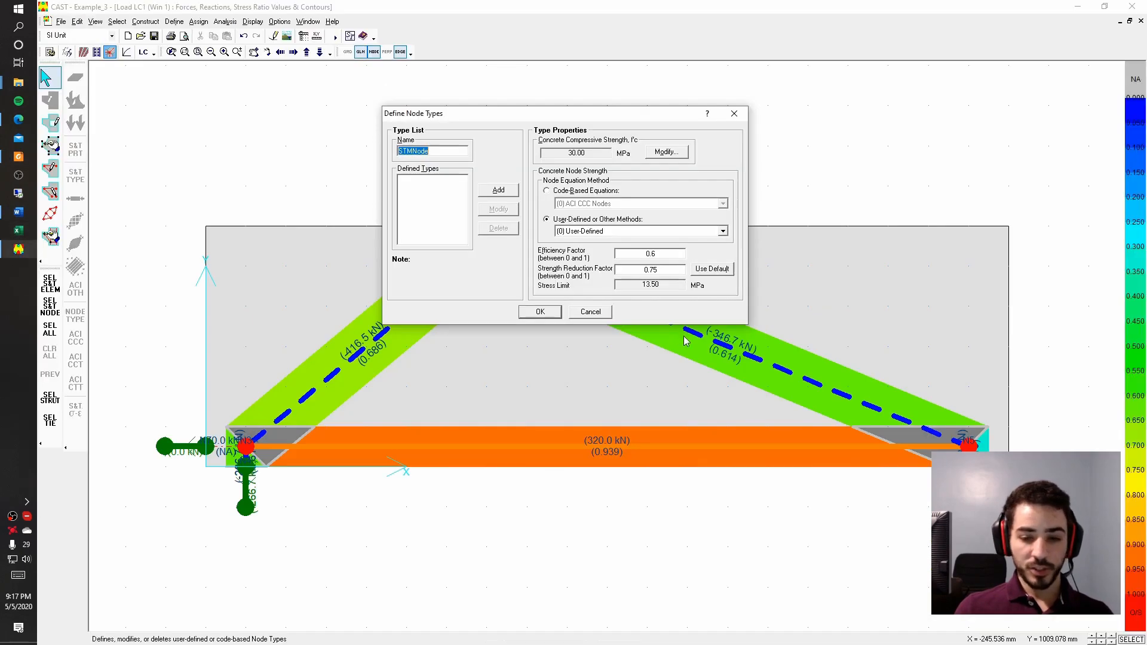
double_click(668, 254)
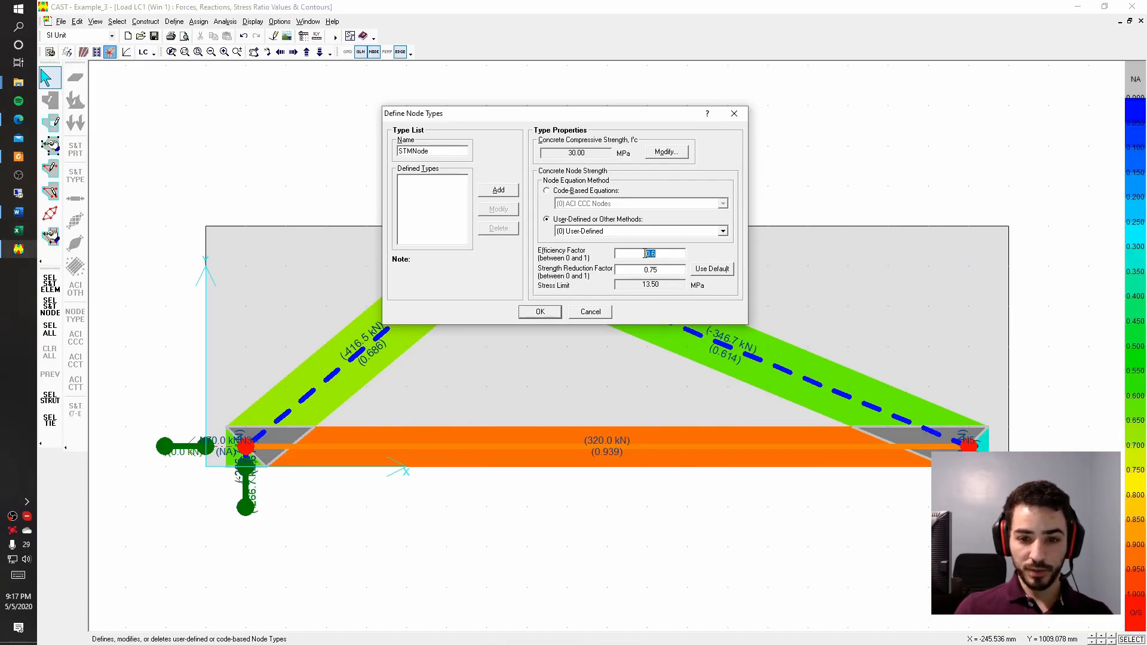
left_click(547, 191)
left_click(633, 205)
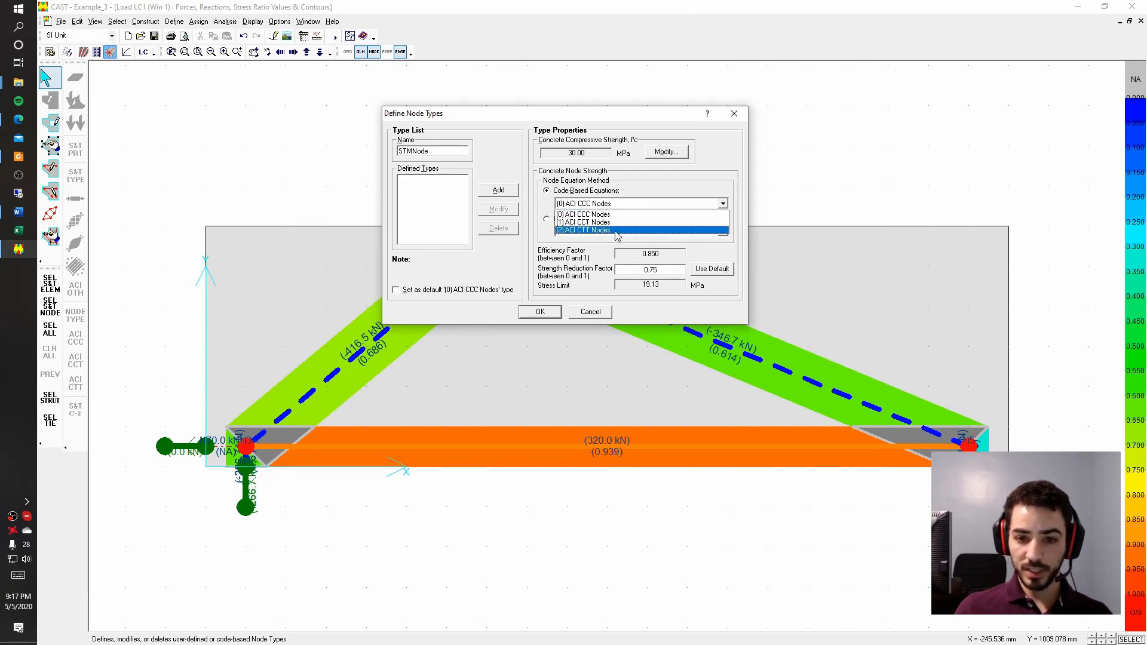
left_click(613, 214)
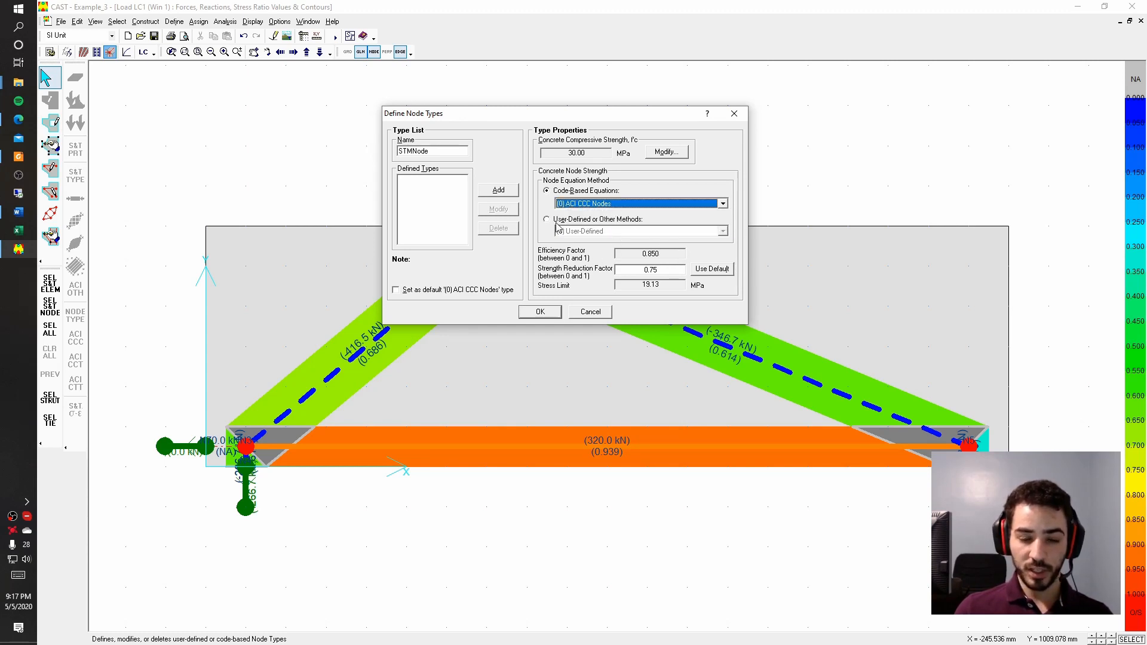
left_click(19, 156)
scroll(477, 280, "up", 3)
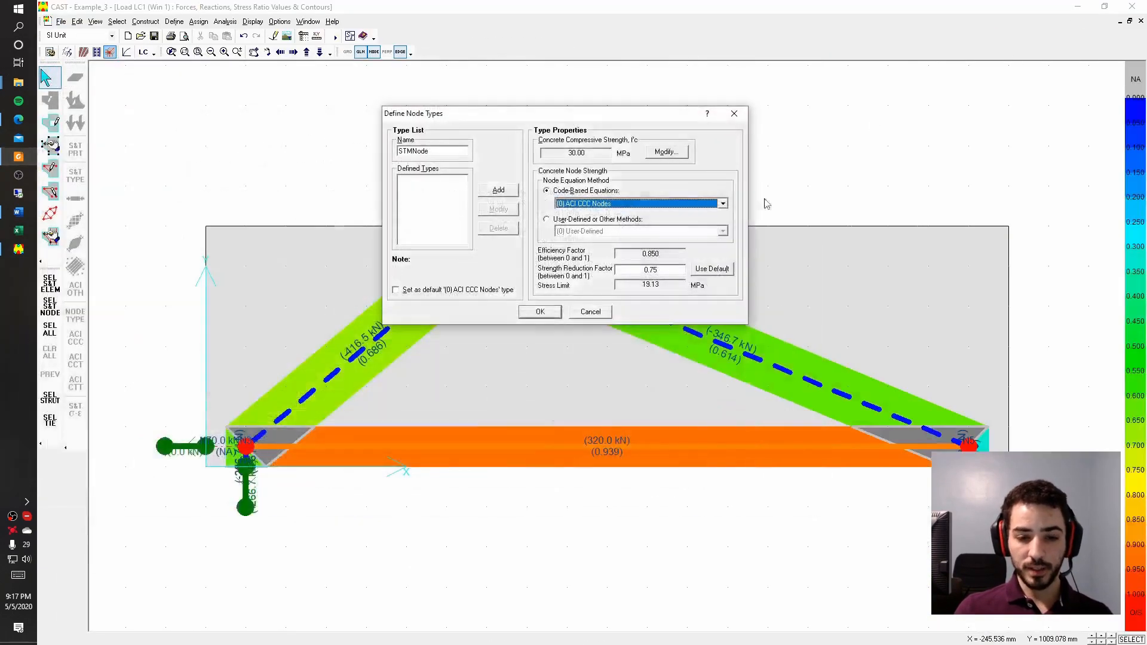
left_click(1092, 7)
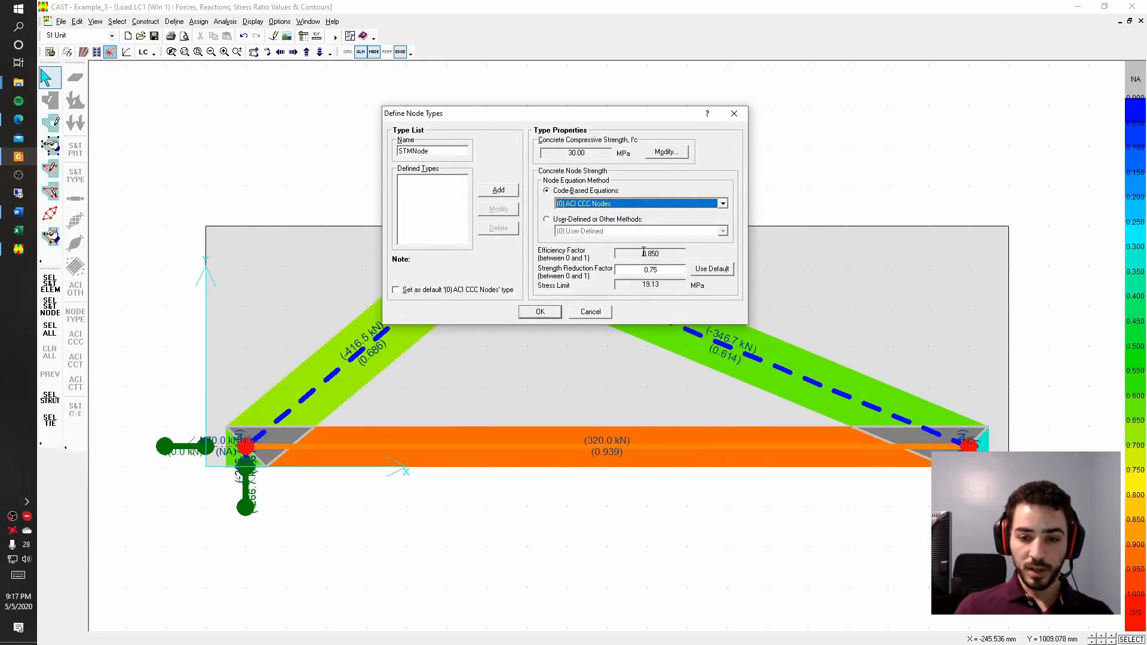
left_click(547, 219)
left_click_drag(660, 254, 645, 255)
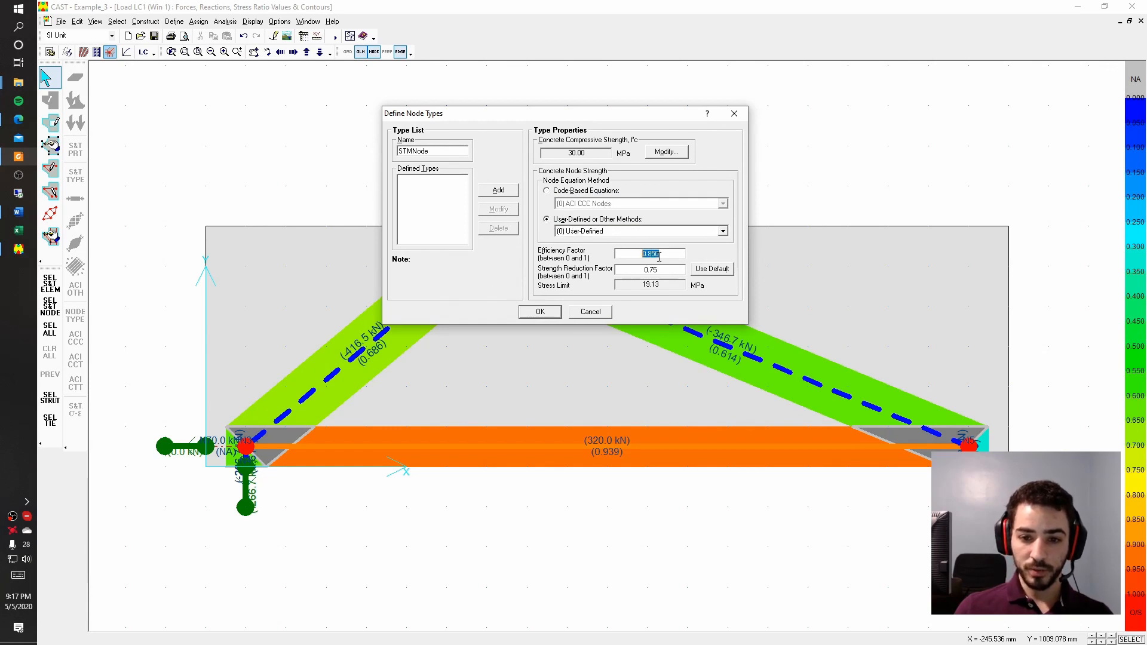
left_click(548, 192)
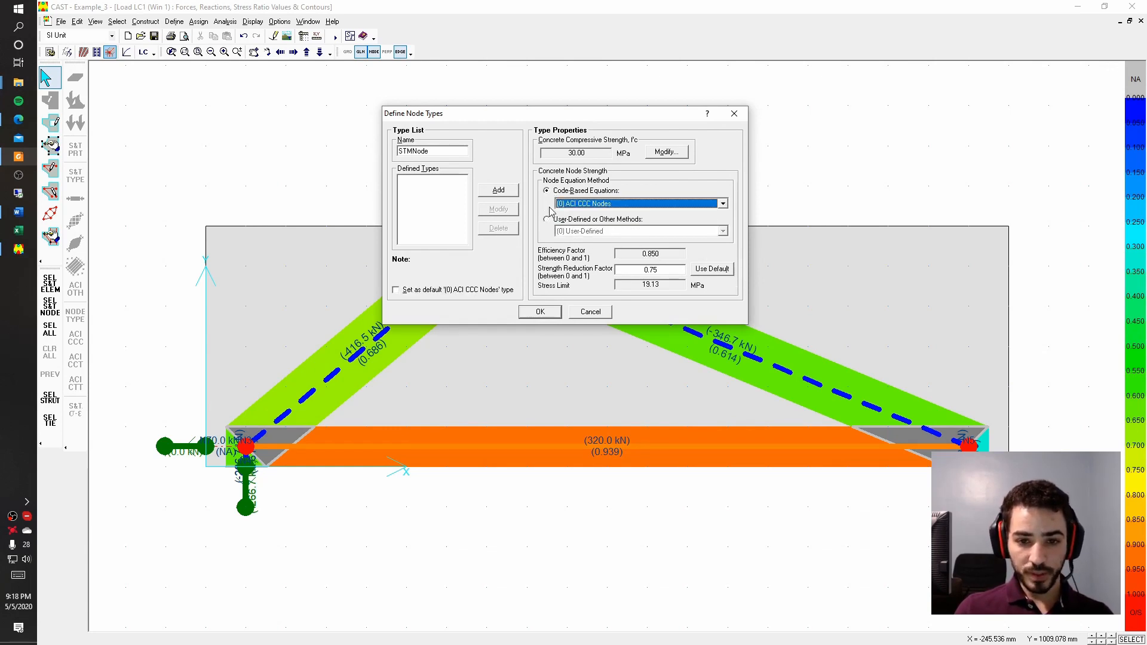
Add a node type based on the ACI CCC Nodes equation and rename it CCC
left_click(501, 190)
left_click(597, 204)
left_click(592, 222)
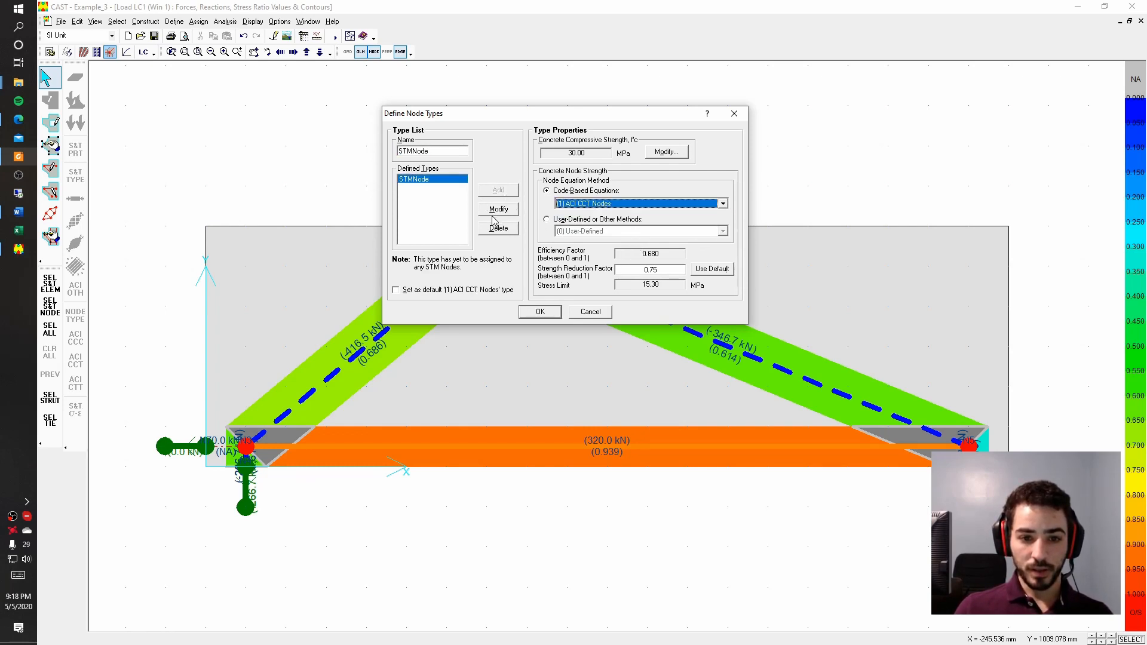
left_click(573, 204)
left_click(566, 213)
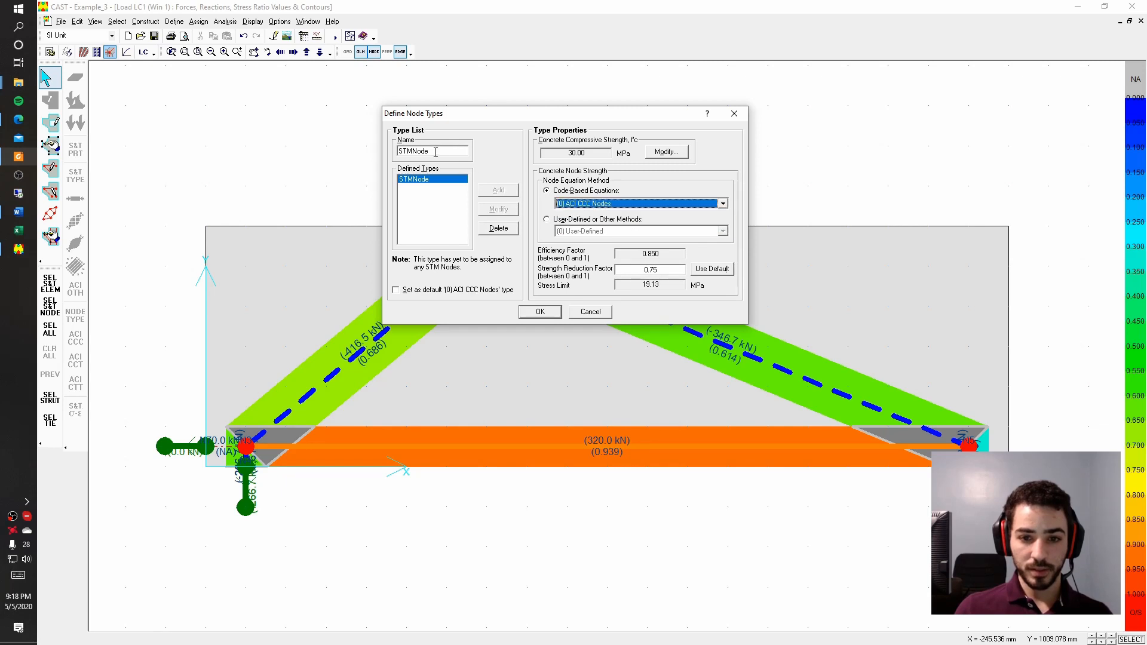
left_click_drag(435, 152, 345, 154)
type("CCC")
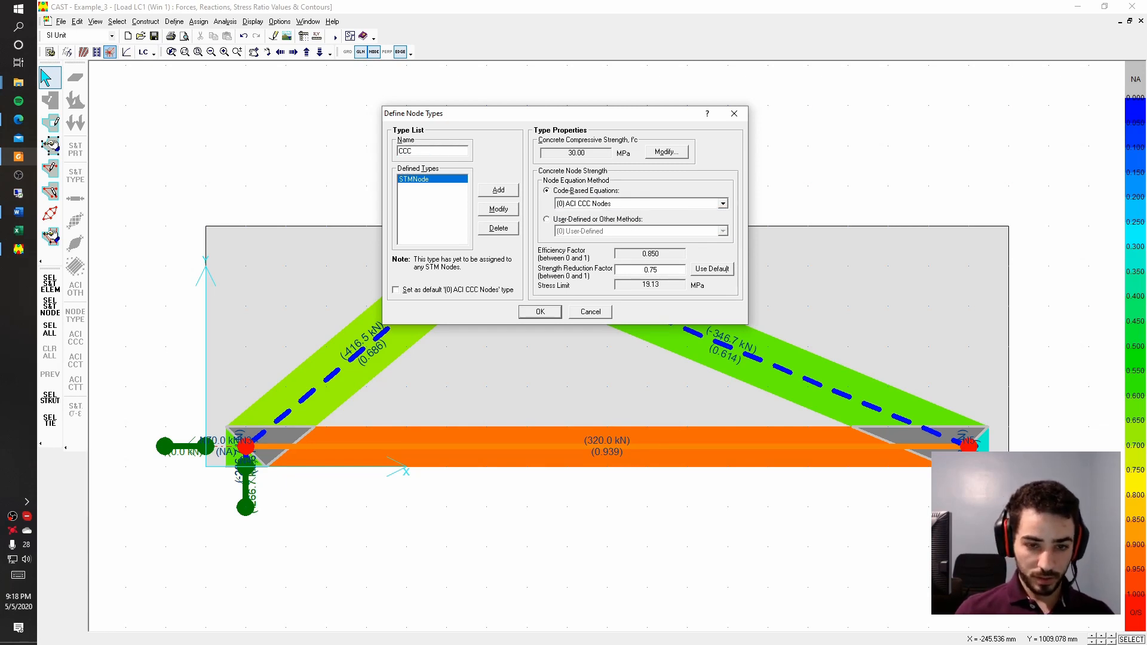
left_click(483, 209)
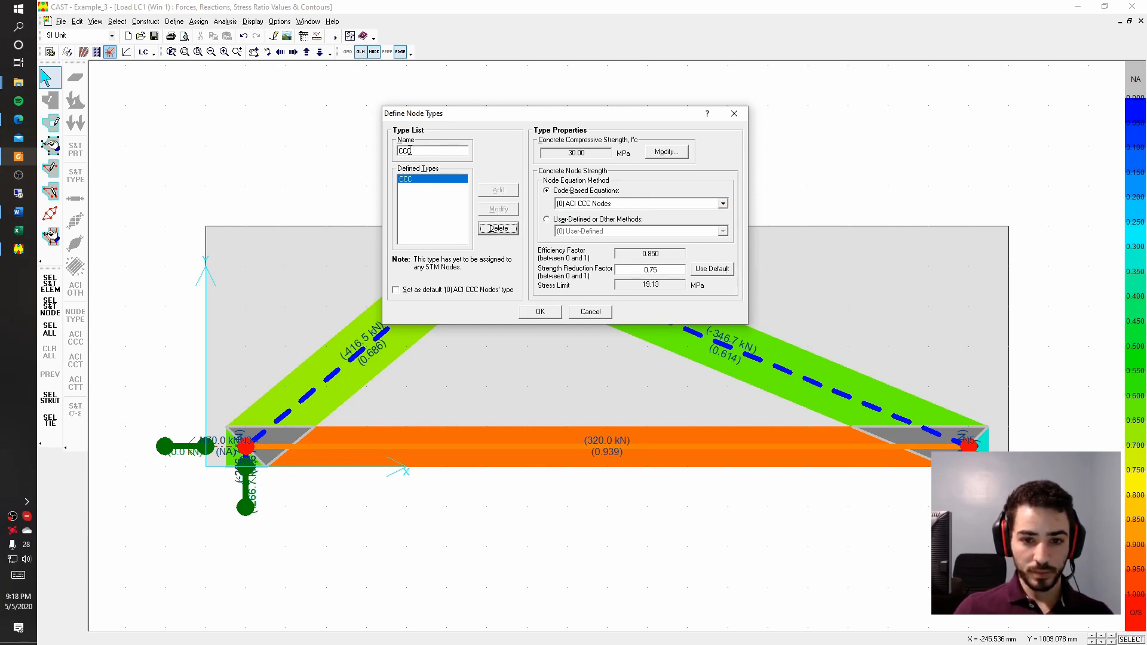
Add a second node type named CCT that uses the ACI CCT Nodes equation
left_click(410, 151)
key("BackSpace")
type("T")
left_click(498, 190)
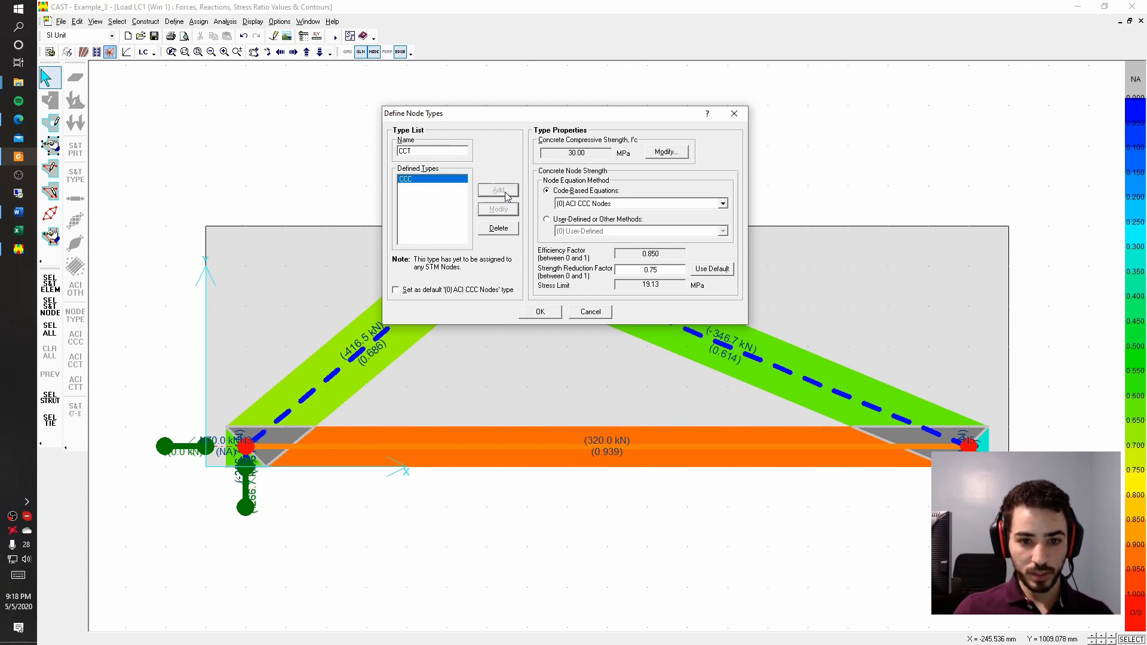
left_click(573, 203)
left_click(578, 221)
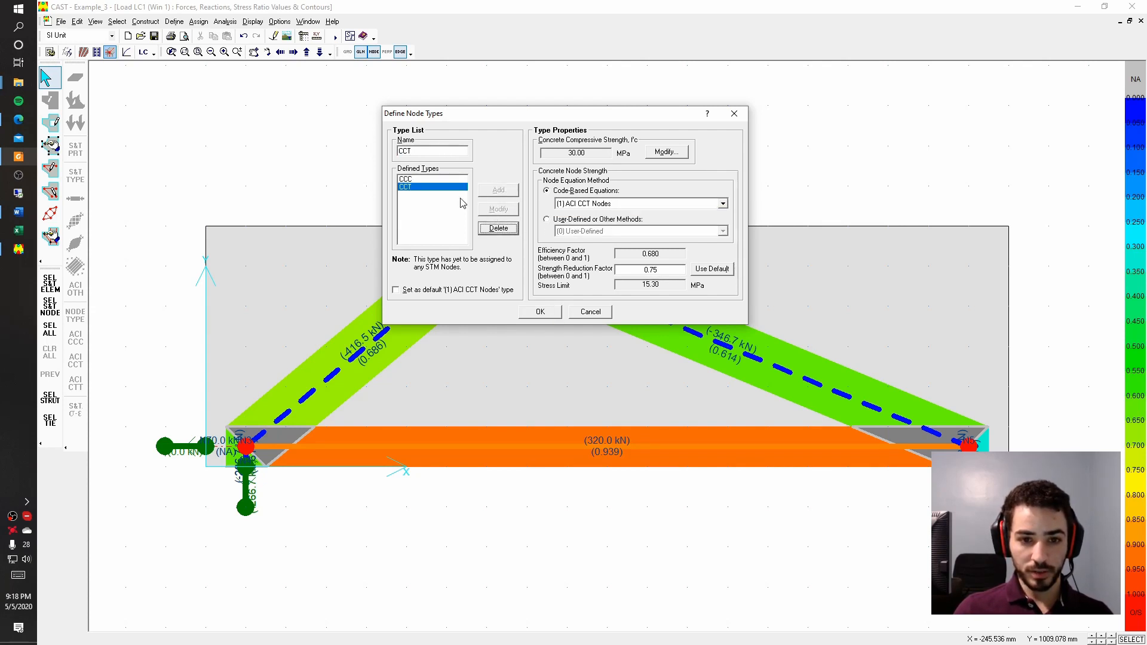
Add a third node type named CTT with the ACI CTT Nodes equation and accept the node type definitions
left_click(407, 151)
key("BackSpace")
type("T")
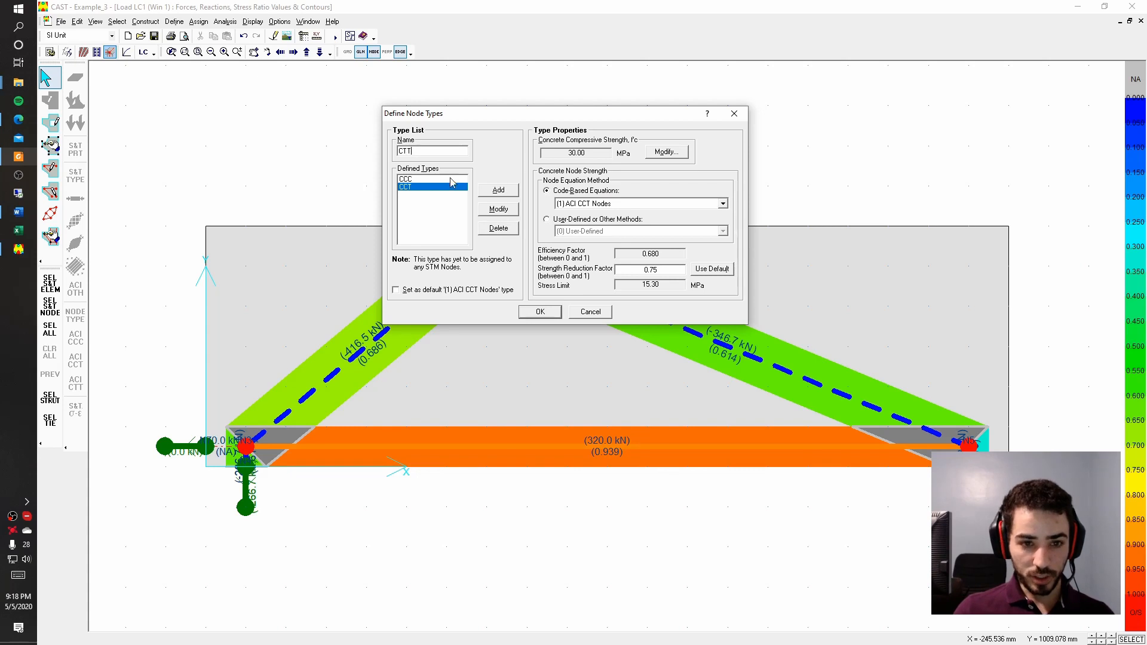
left_click(498, 190)
left_click(574, 203)
left_click(573, 230)
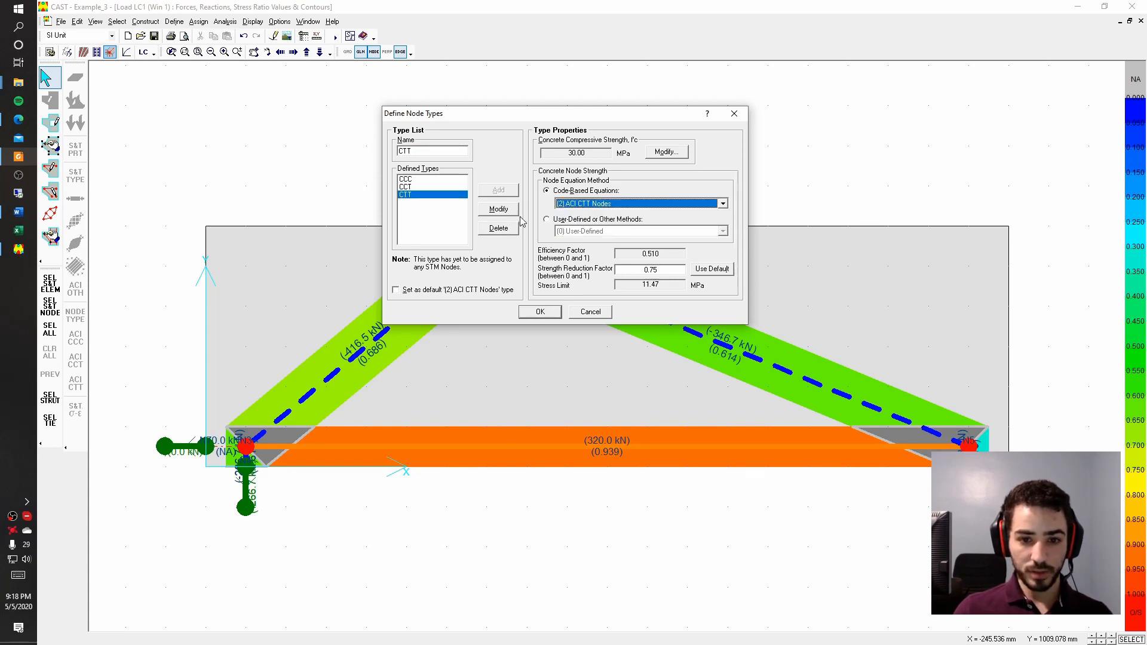
left_click(540, 312)
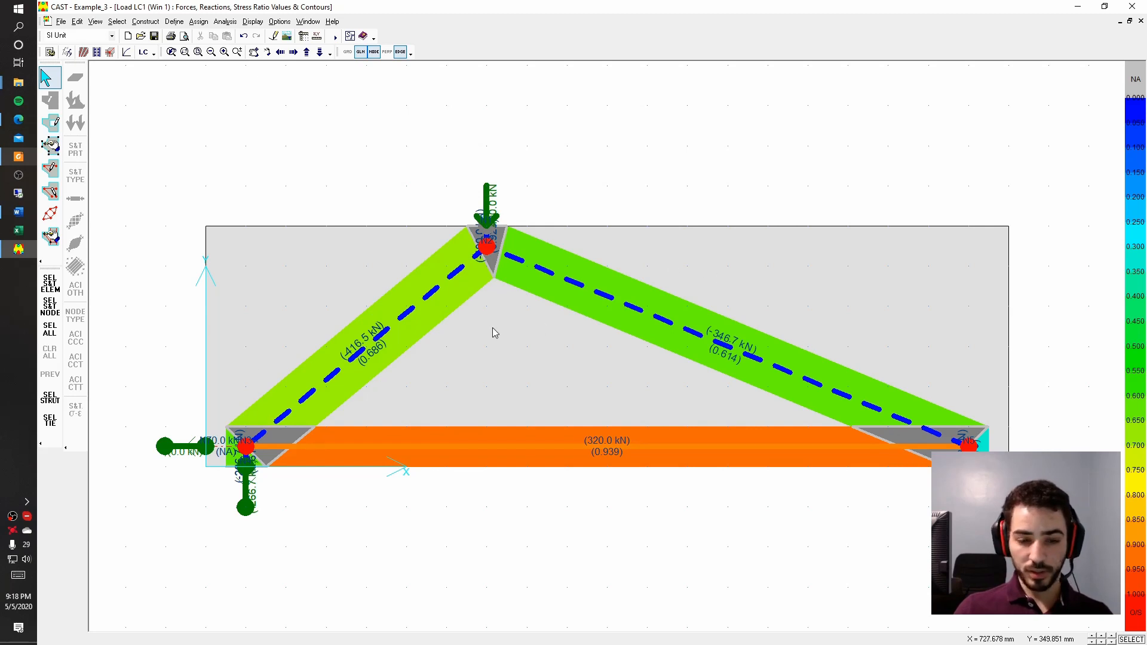
Assign node type CCT to node N3 at the left support
double_click(252, 451)
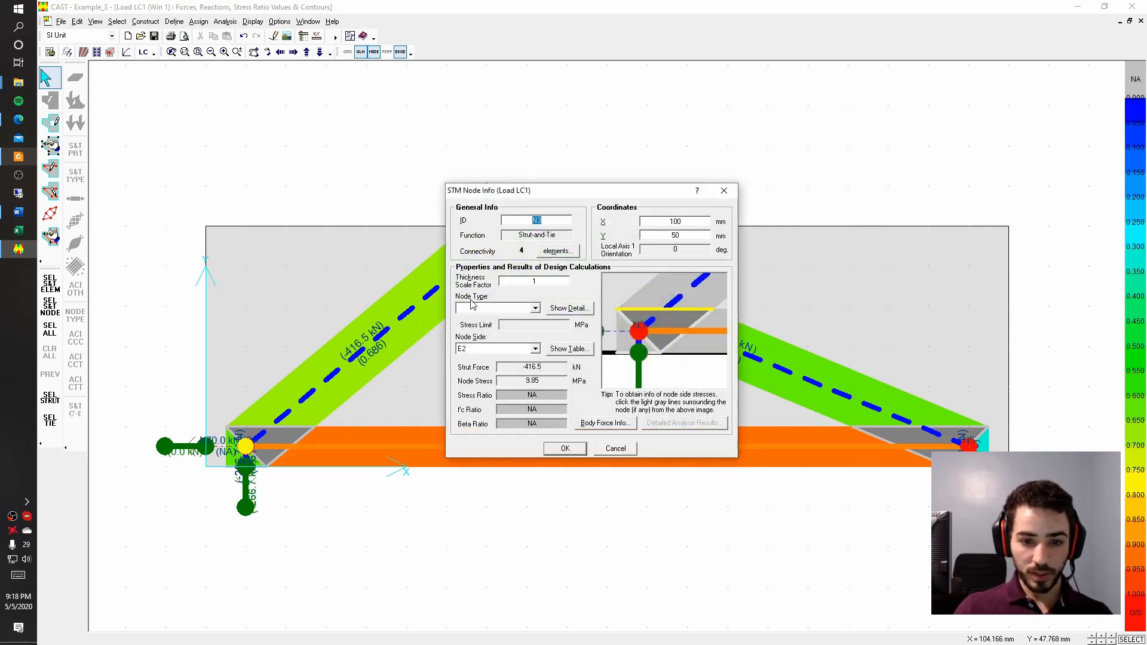
left_click(516, 309)
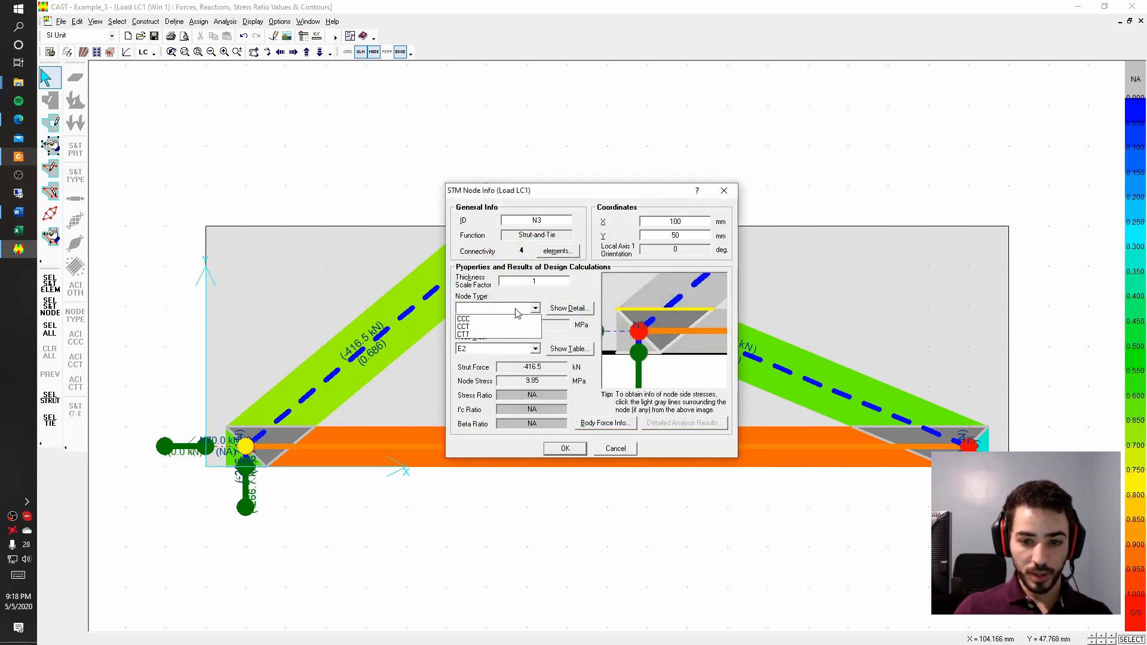
left_click(565, 194)
left_click_drag(566, 193, 442, 105)
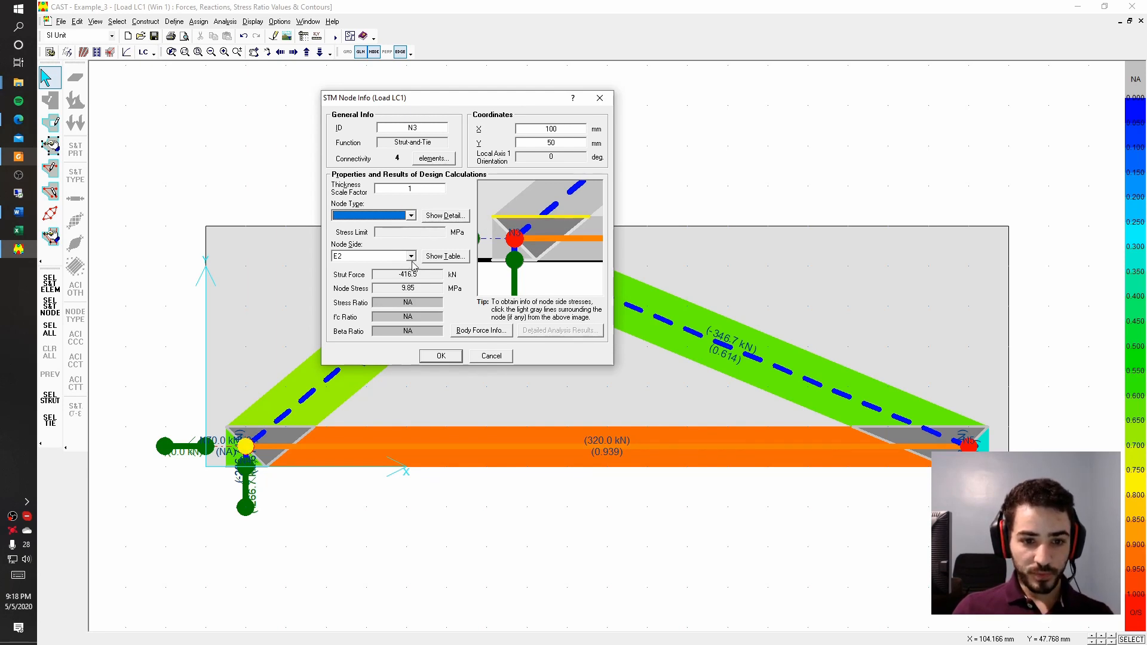
left_click(410, 215)
left_click(370, 235)
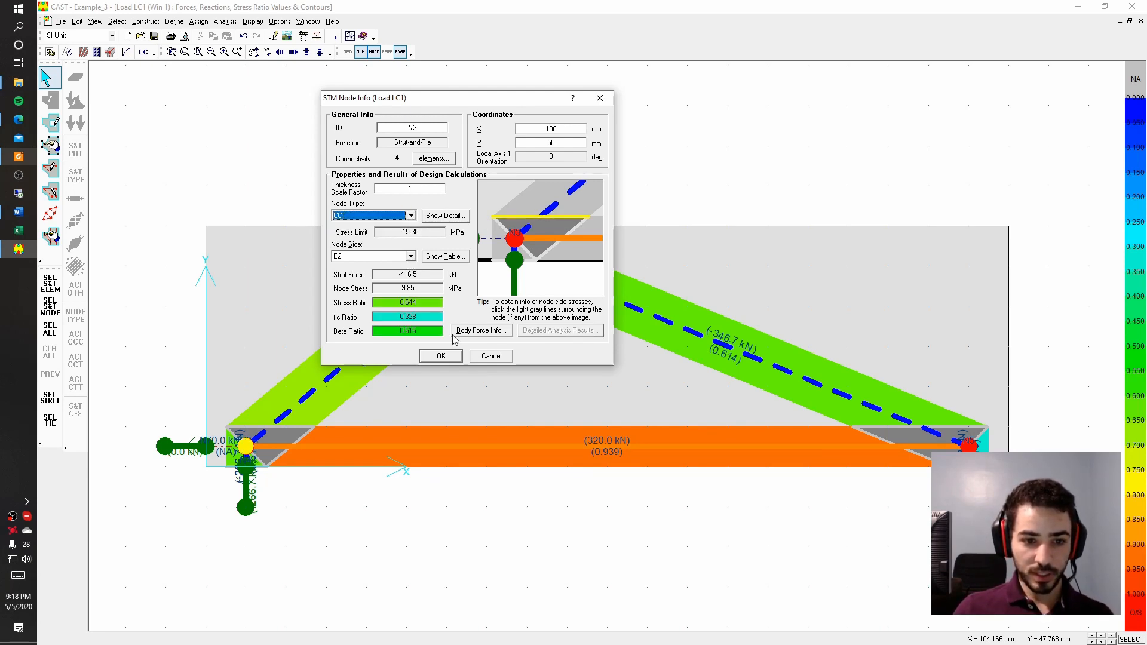
left_click(441, 355)
Assign node type CCT to node N5 at the right support
double_click(987, 445)
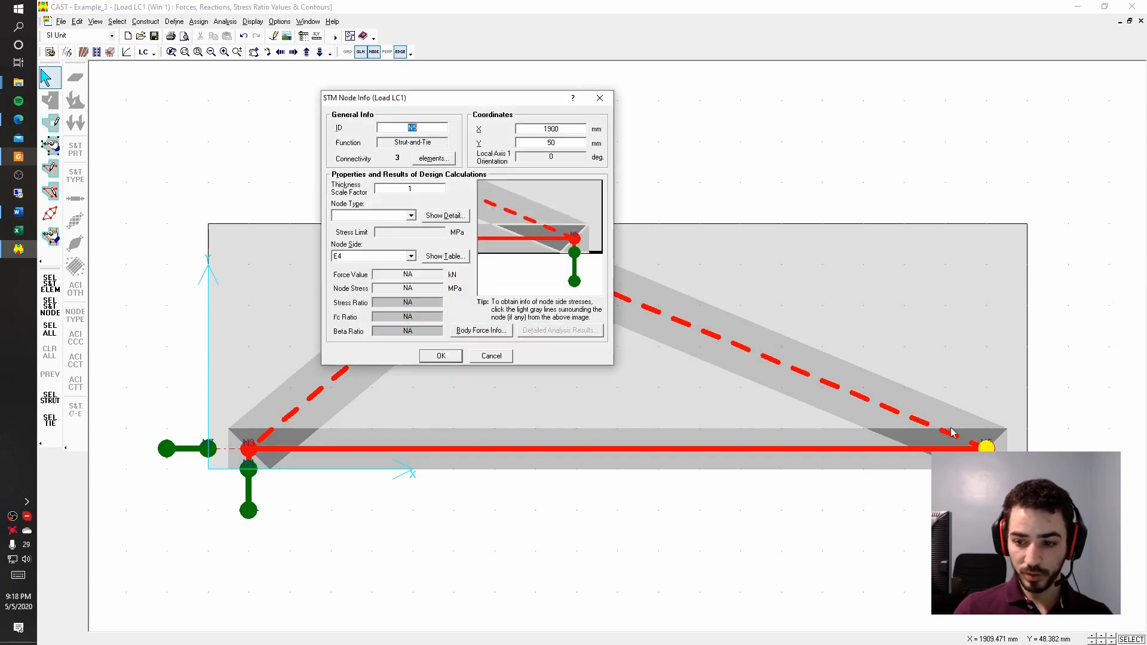
left_click(410, 215)
left_click(370, 235)
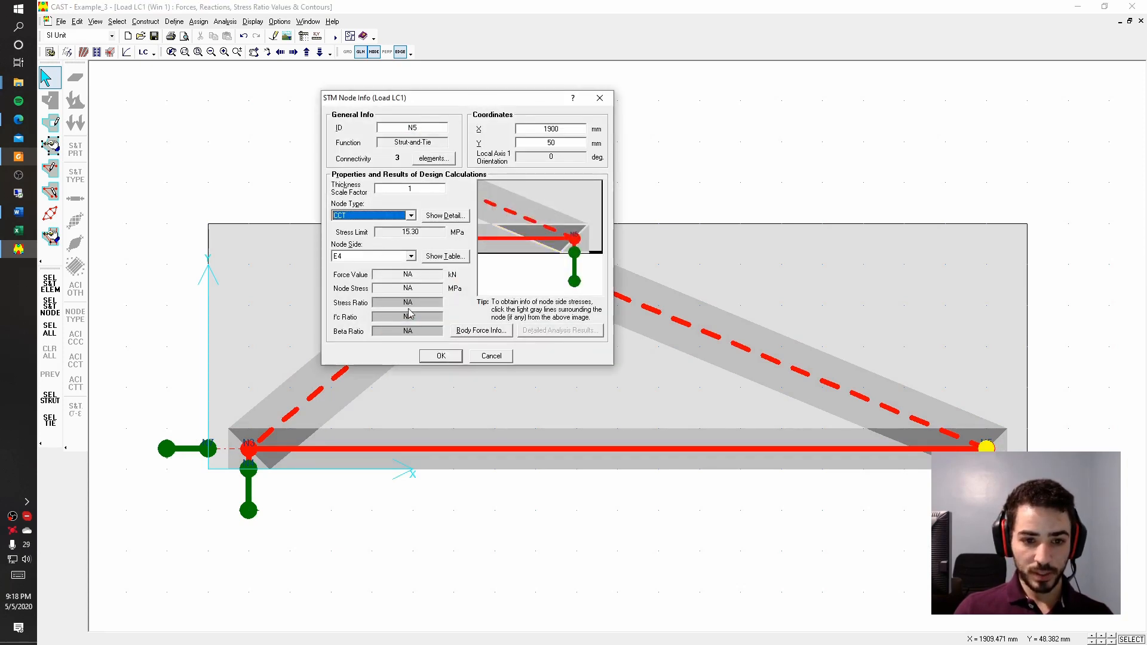
left_click(442, 357)
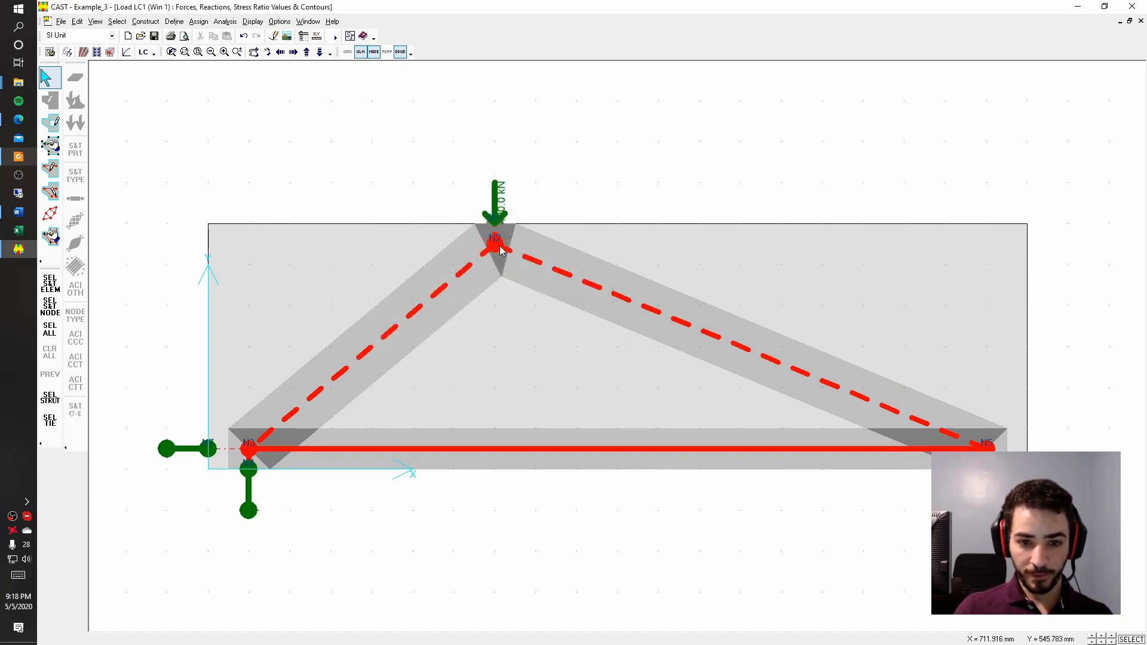
Assign node type CCC to node N2 under the point load and rerun the strut-and-tie analysis
double_click(496, 247)
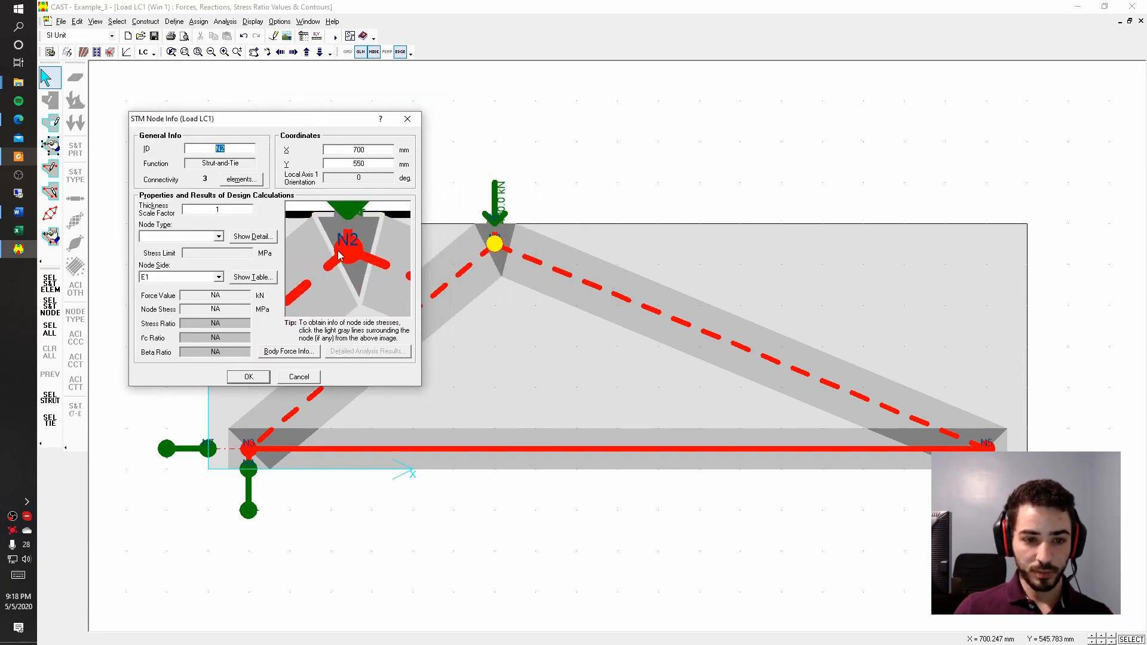
left_click(206, 237)
left_click(179, 246)
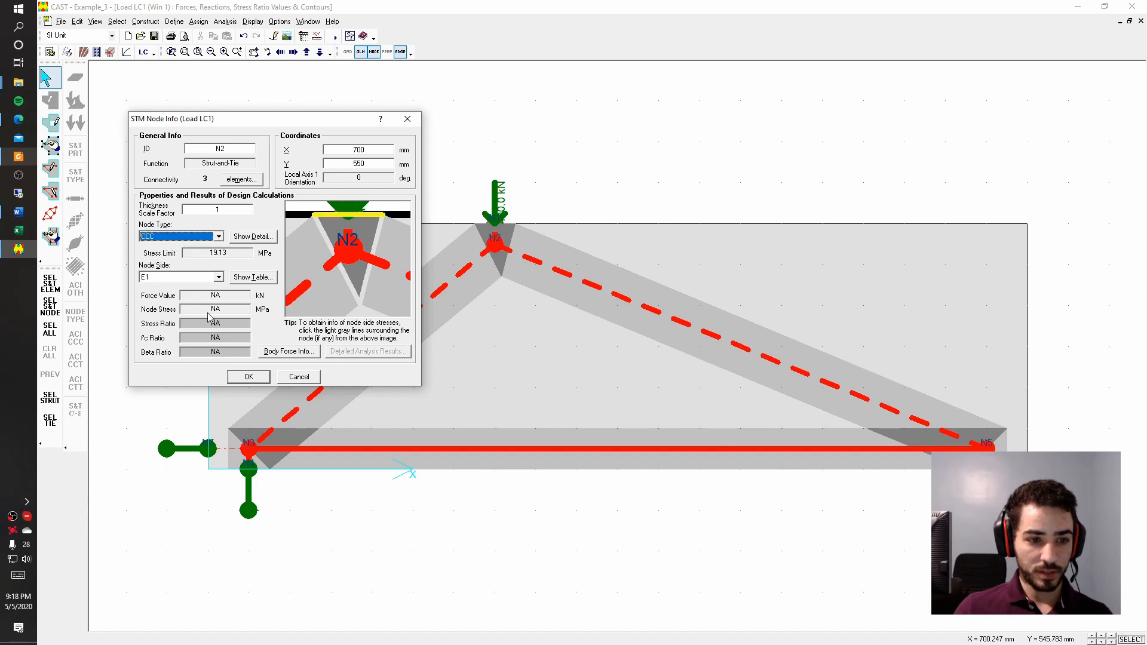
left_click(248, 376)
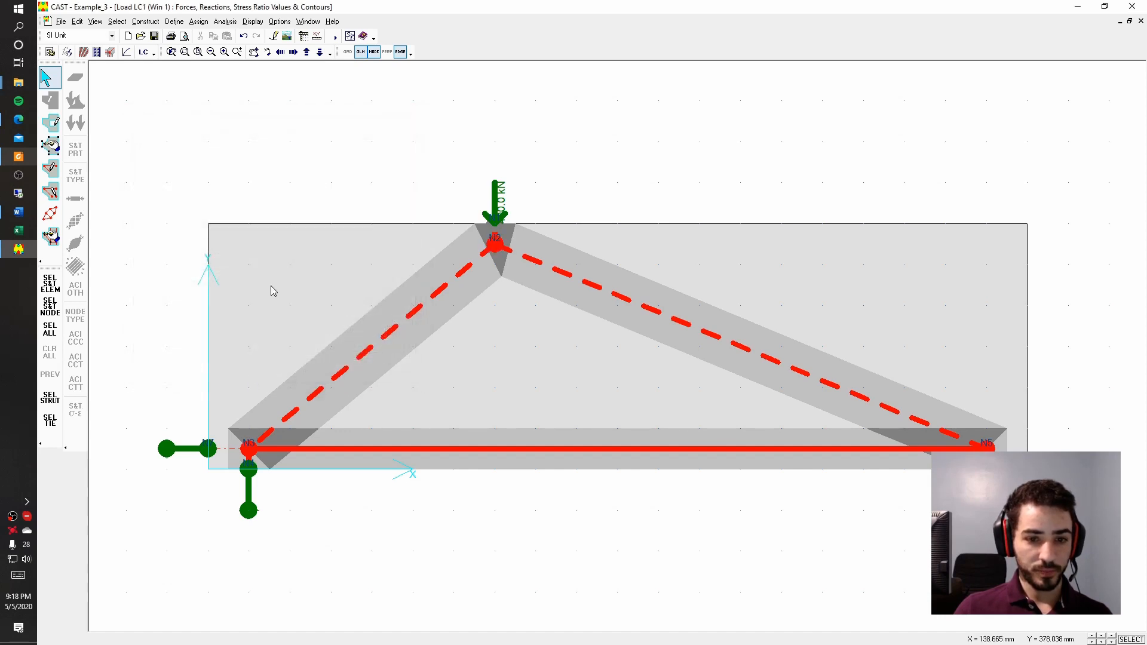
left_click(333, 37)
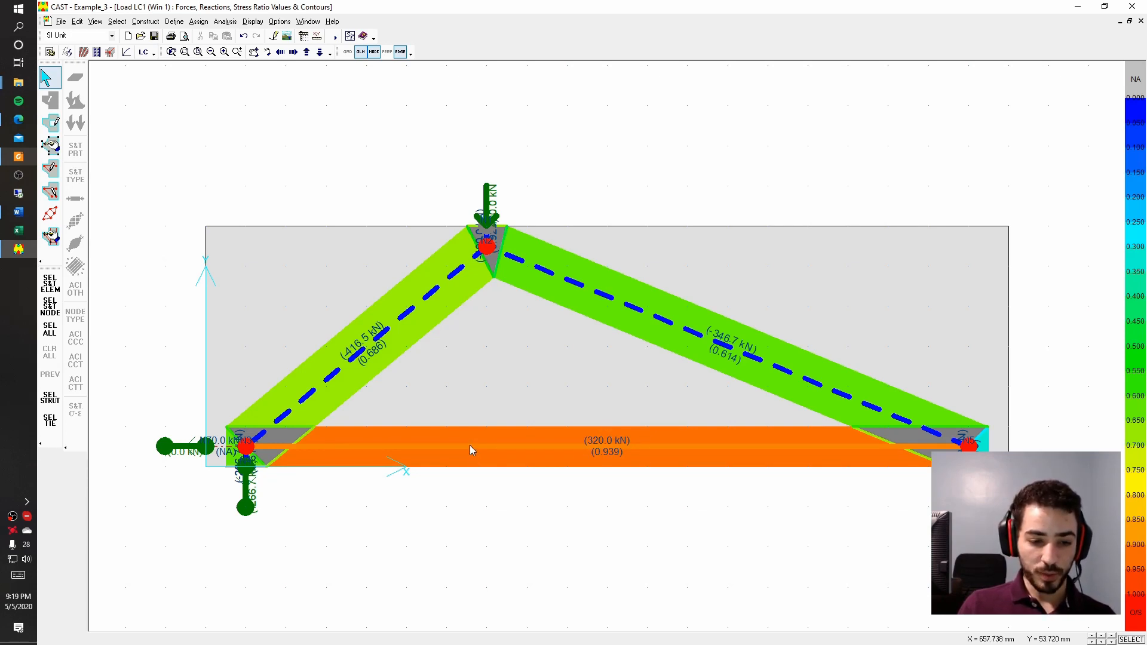
Review the non-prestressed reinforcement tie definition and the design results of node N3, leaving both unchanged
left_click(98, 53)
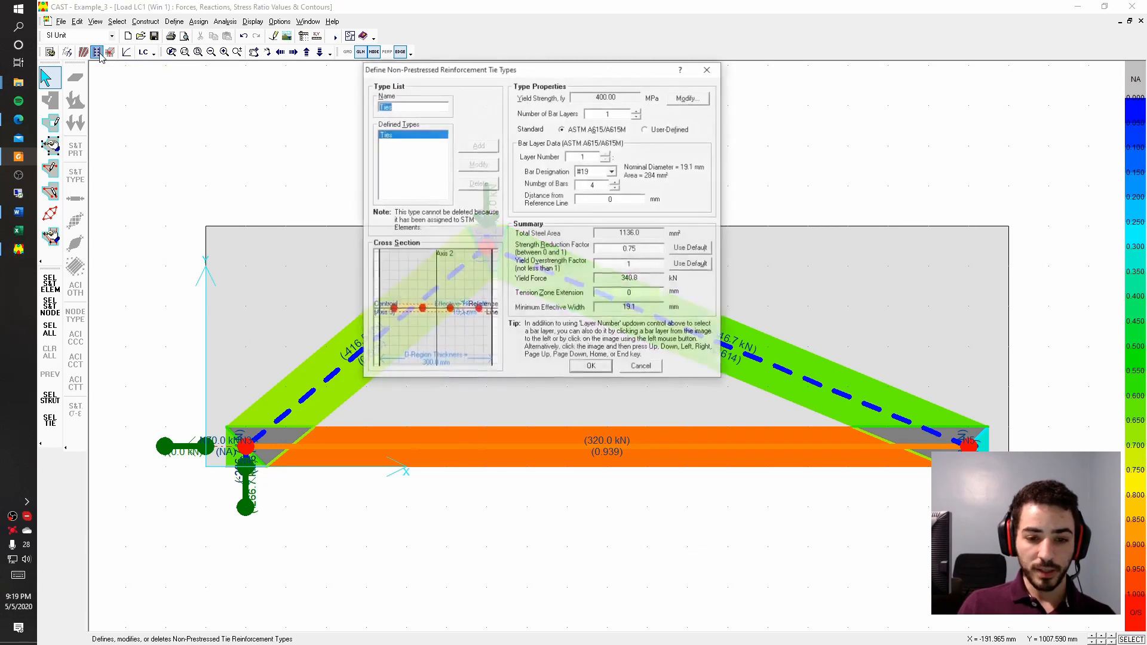
left_click(642, 368)
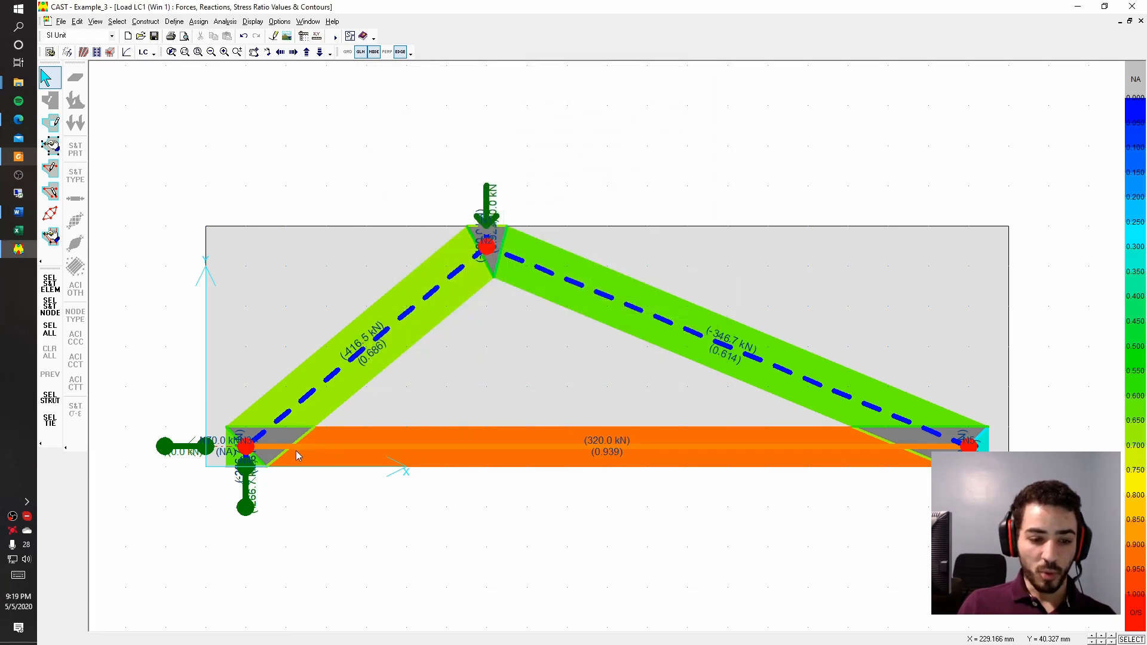
double_click(246, 449)
left_click_drag(269, 120, 425, 140)
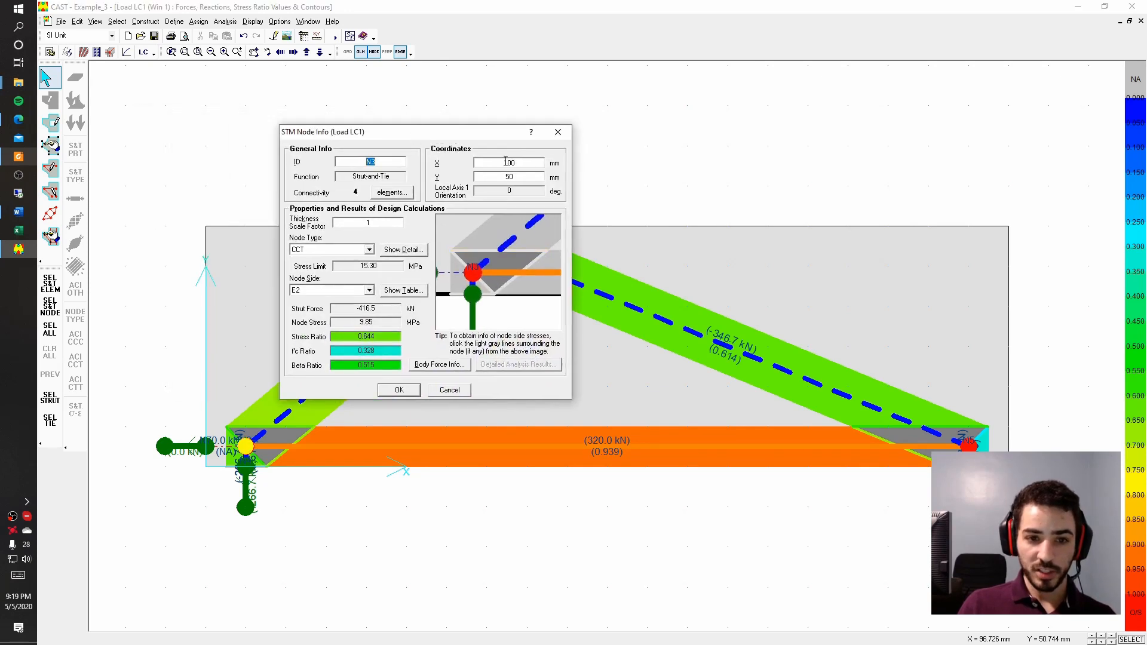
left_click(450, 391)
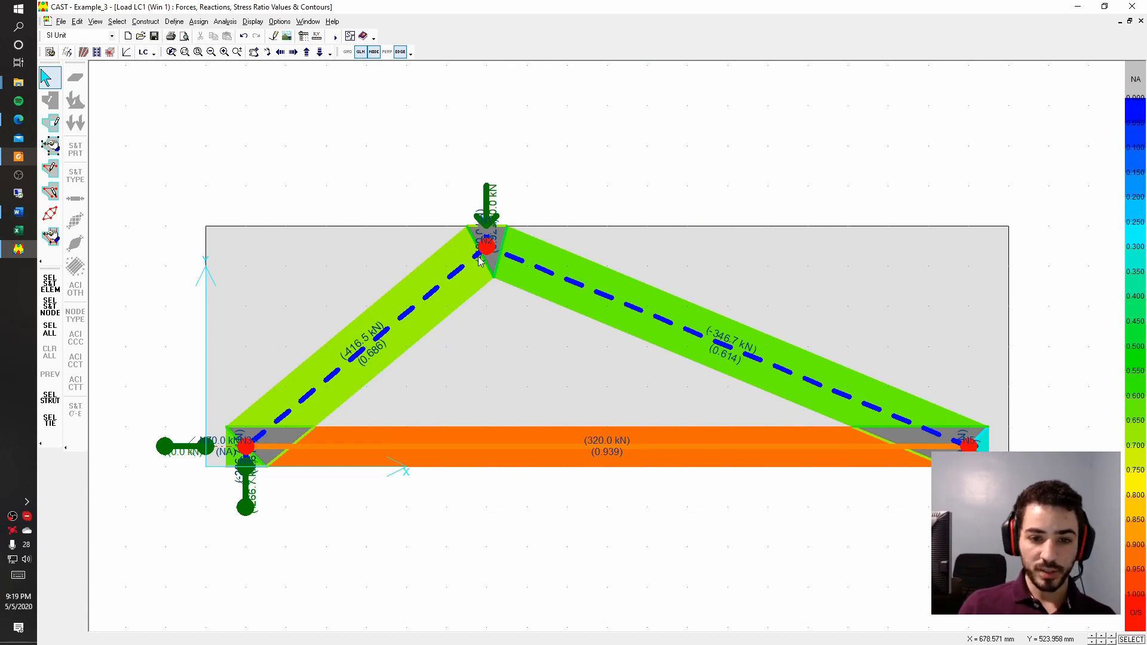
Consult the compression block depth equation in the Word notes, then return to CAST and check node N2's properties
left_click(20, 214)
scroll(507, 354, "up", 15)
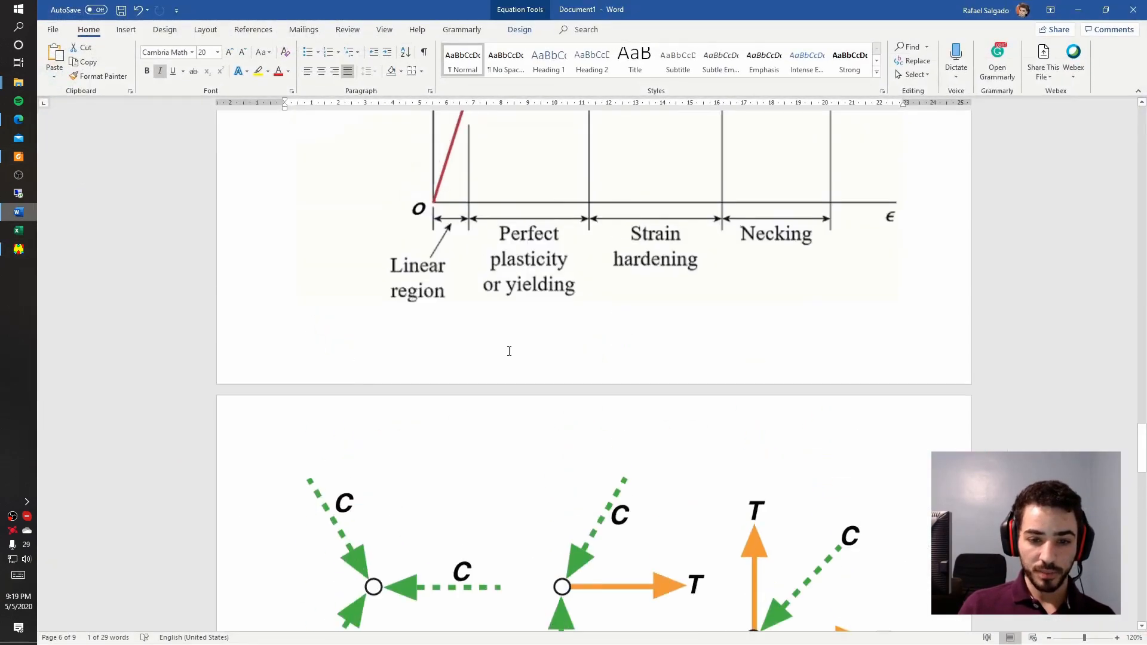
scroll(534, 328, "up", 20)
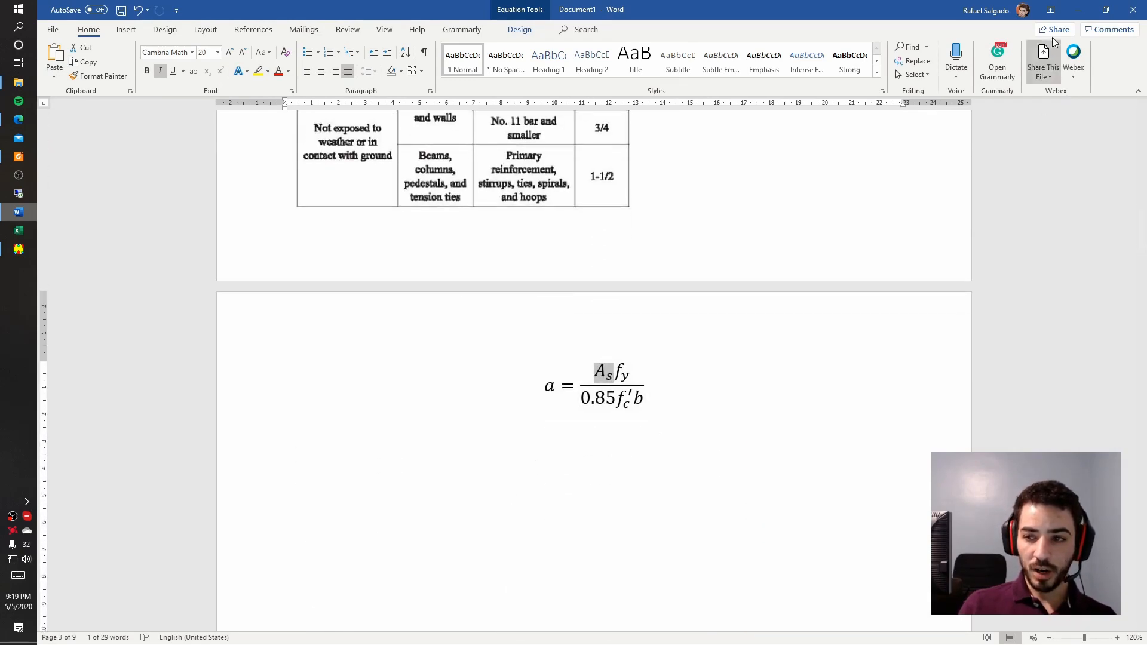
left_click(1077, 10)
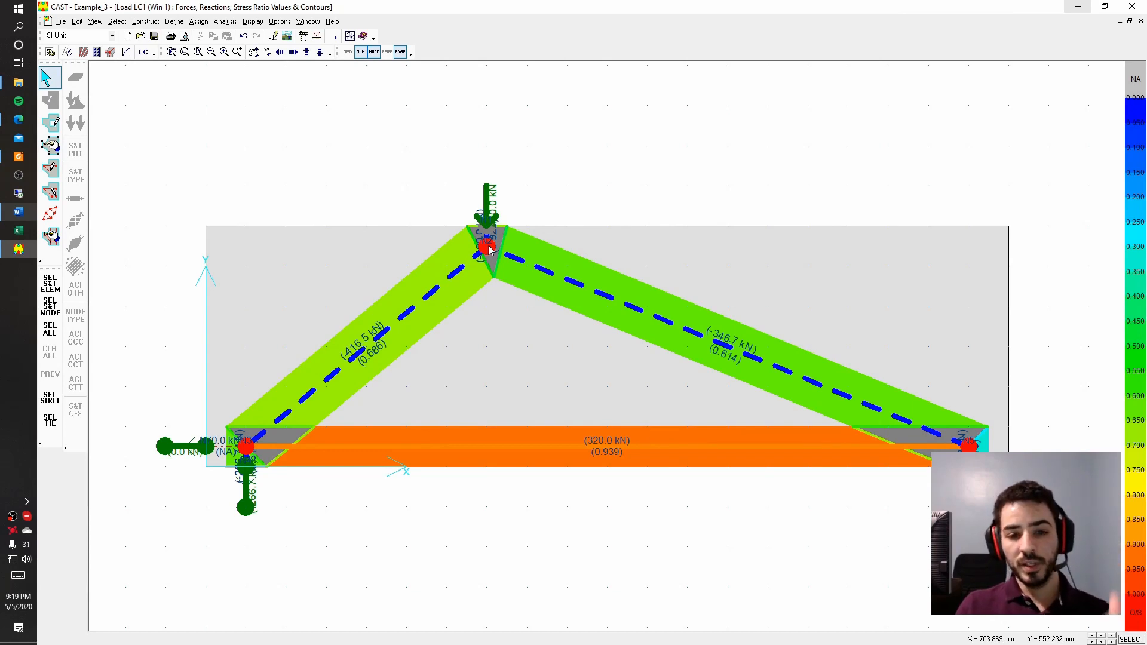
double_click(488, 250)
left_click(455, 391)
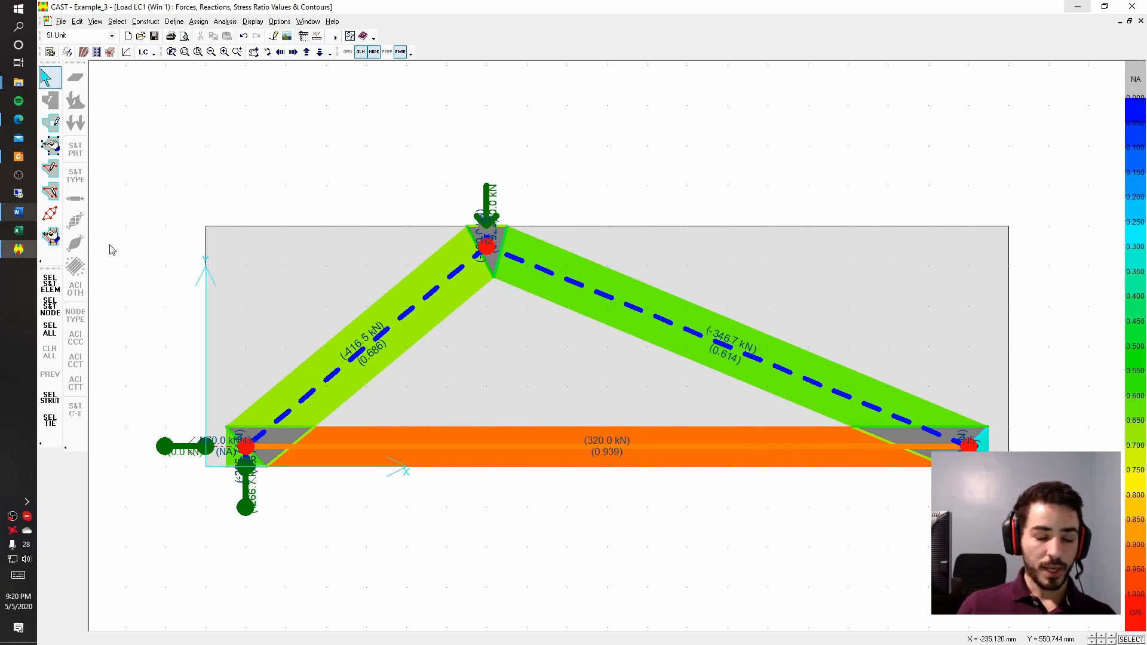
Switch to the ACI 318-19 PDF in Foxit Reader and look up section 23.2.7 on the minimum strut-to-tie angle
left_click(19, 156)
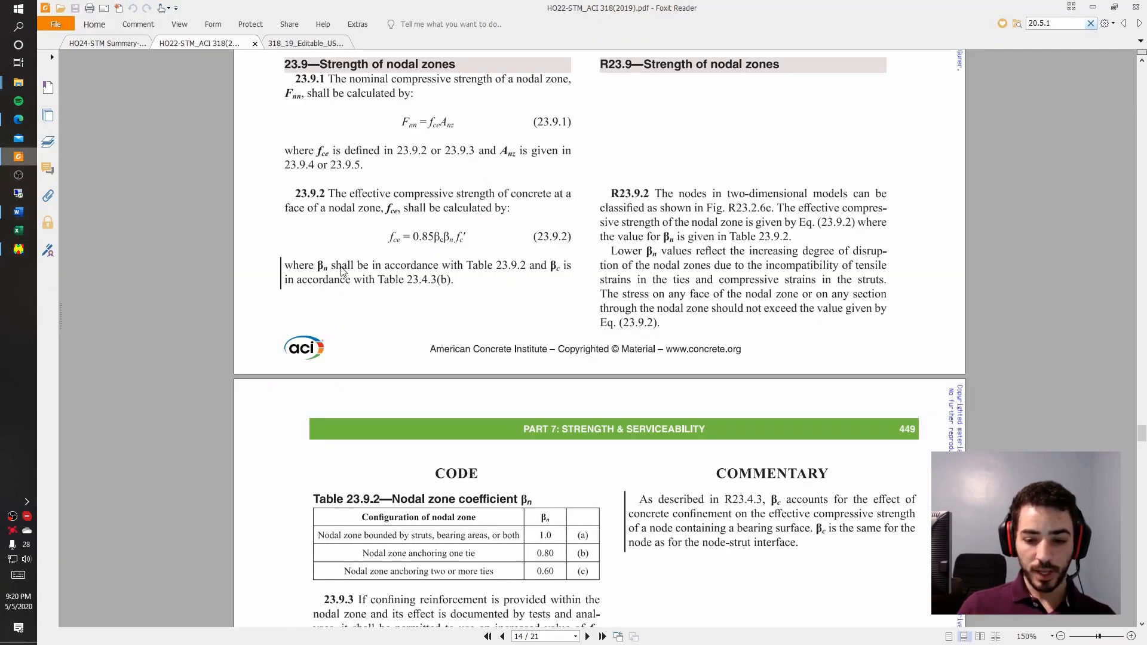
scroll(340, 272, "up", 10)
scroll(341, 272, "up", 15)
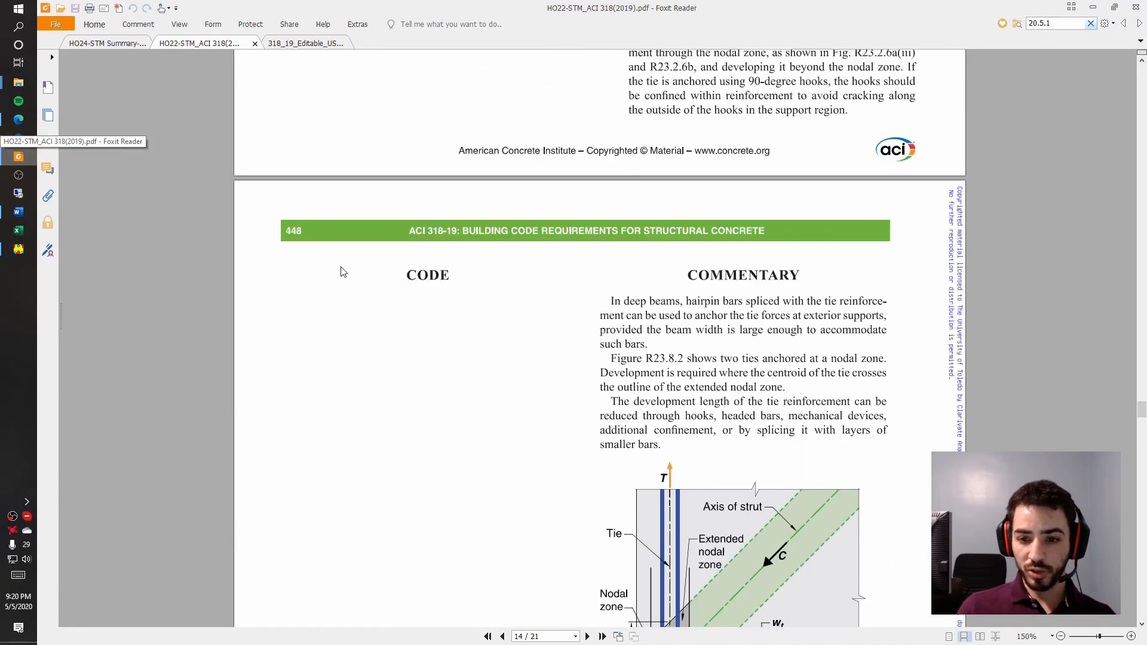
scroll(343, 272, "up", 7)
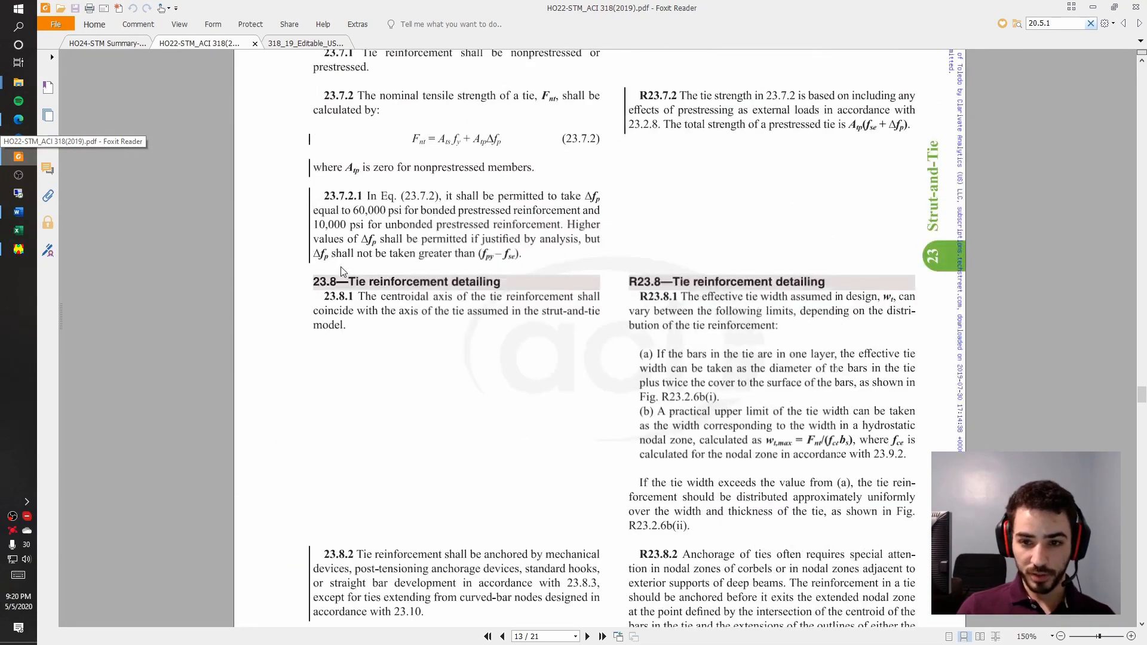
scroll(340, 266, "up", 13)
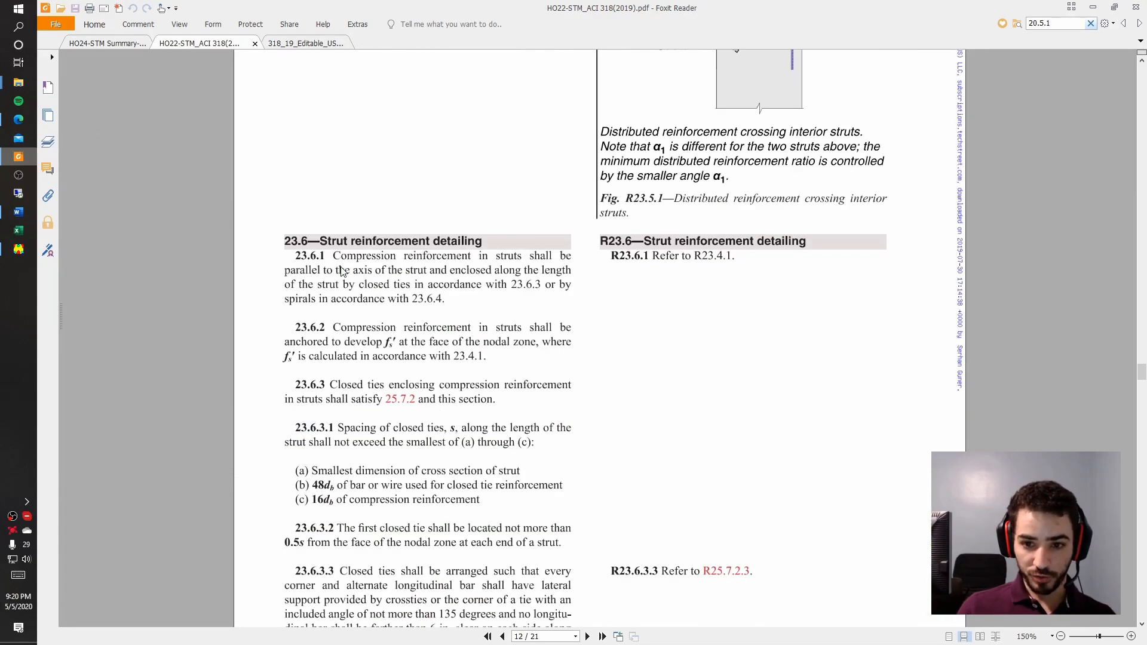
scroll(341, 270, "up", 20)
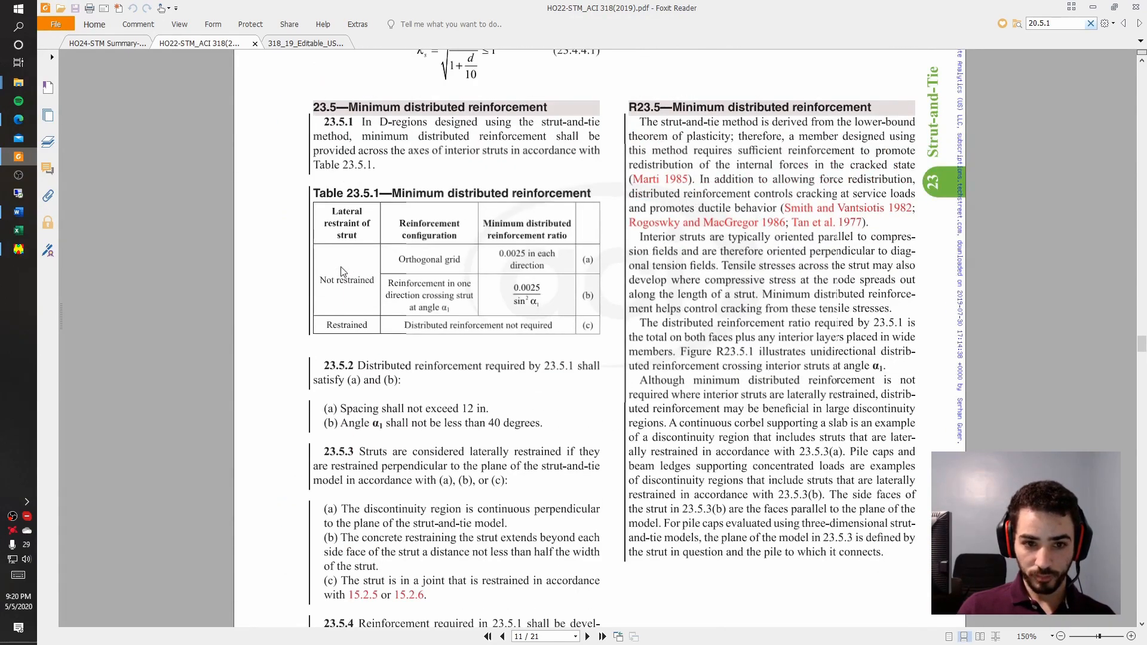
scroll(342, 272, "up", 20)
scroll(338, 272, "down", 6)
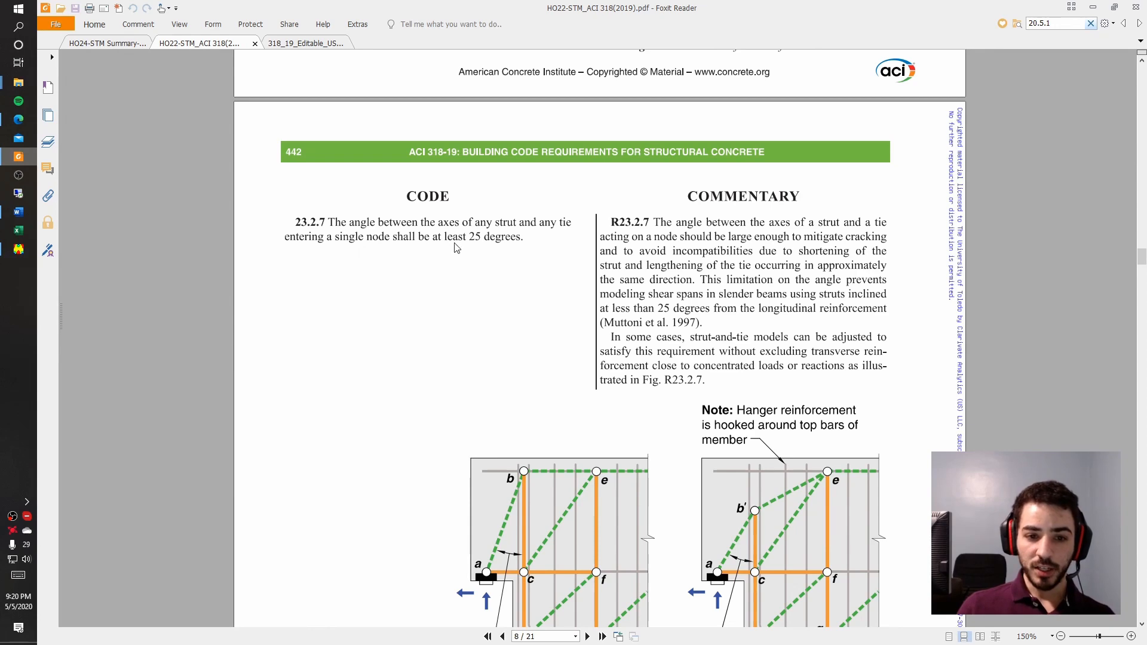
left_click(1093, 7)
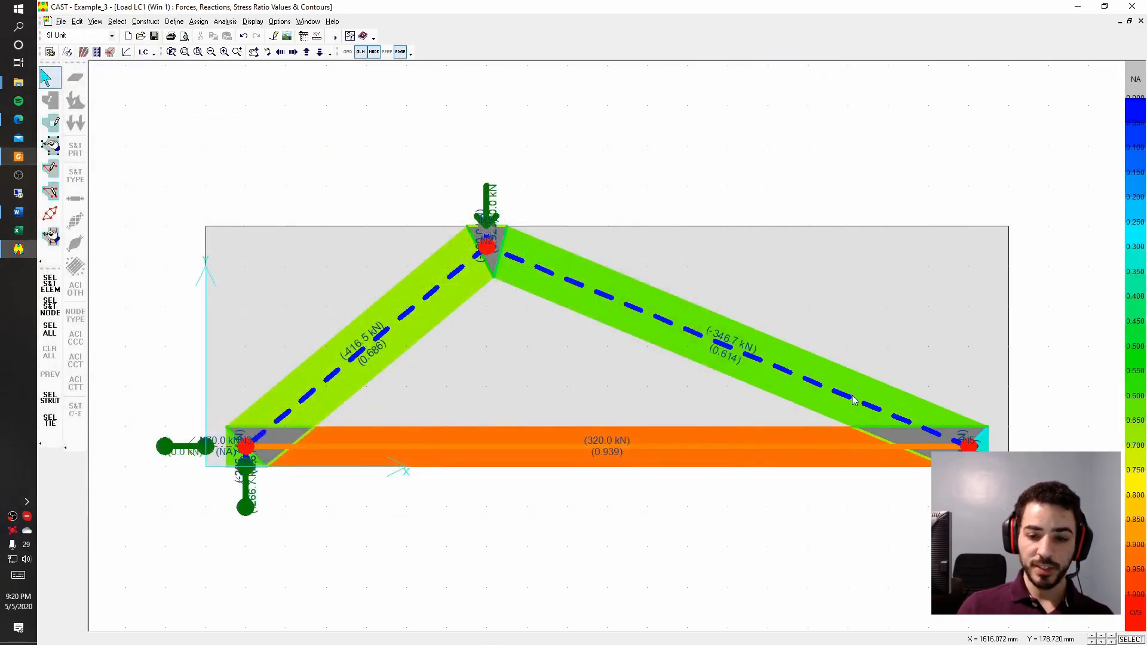
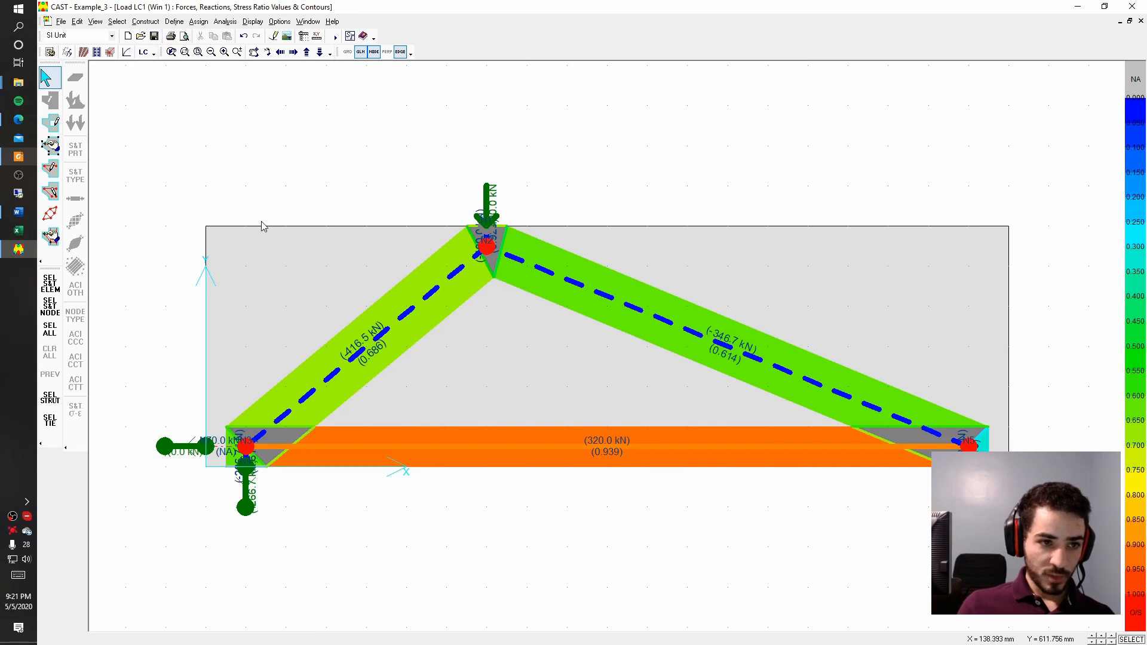
Open the Example_2 model, maximize its load case window and run the analysis
left_click(140, 37)
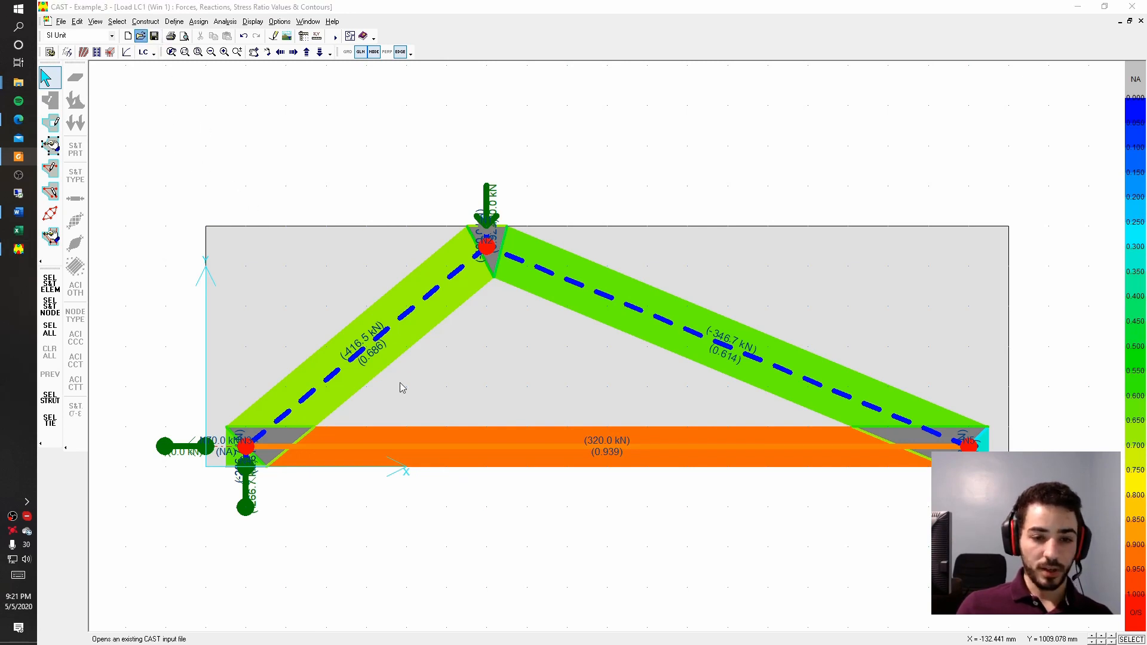
double_click(430, 227)
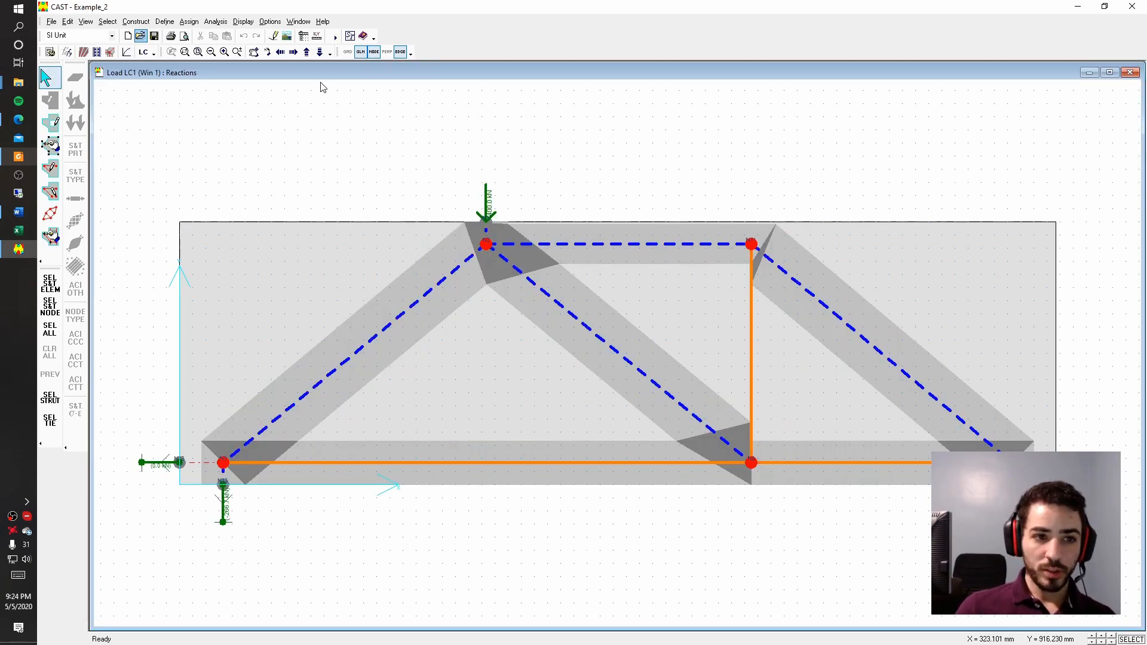
double_click(321, 82)
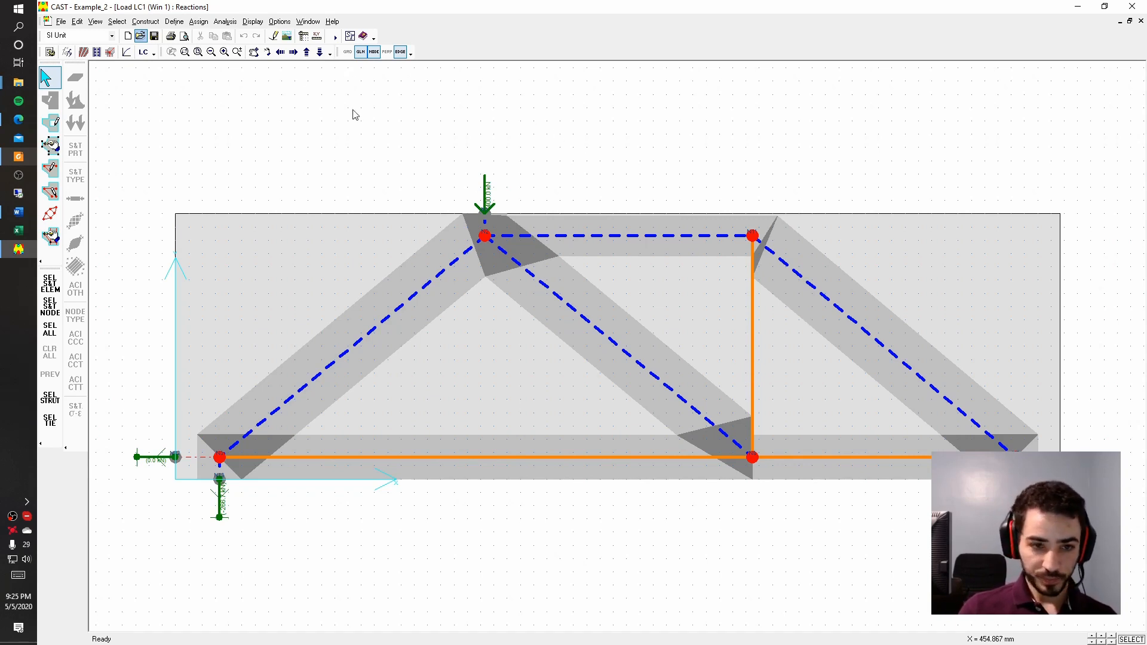
left_click(333, 36)
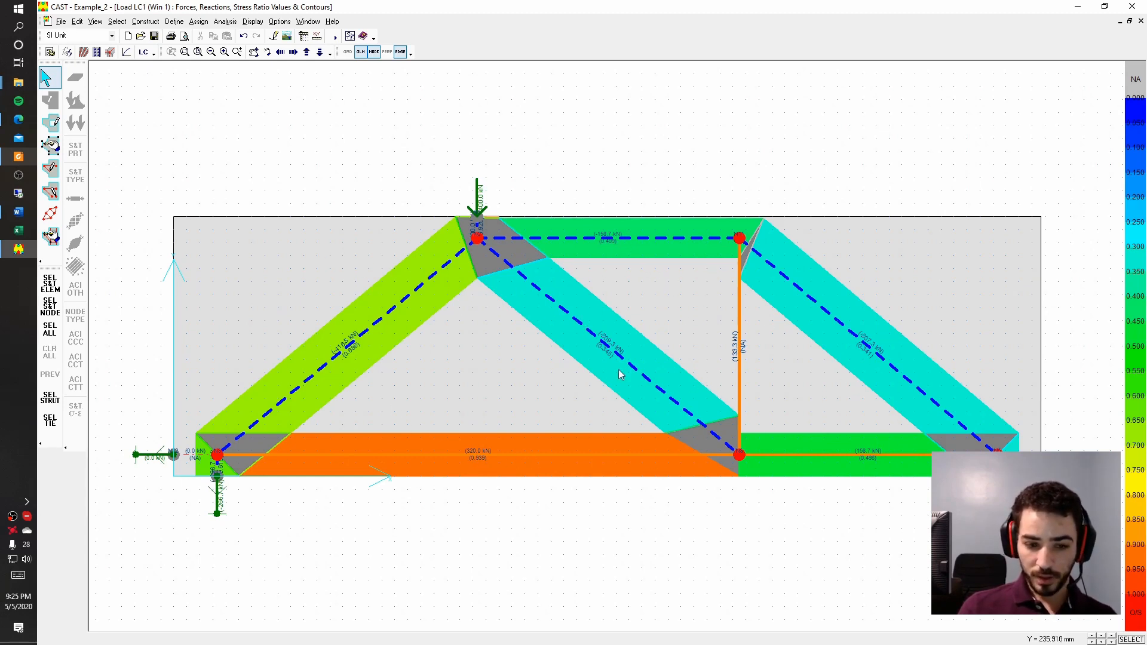
Inspect the force and property assignment of the vertical tie between nodes N8 and N11
double_click(740, 362)
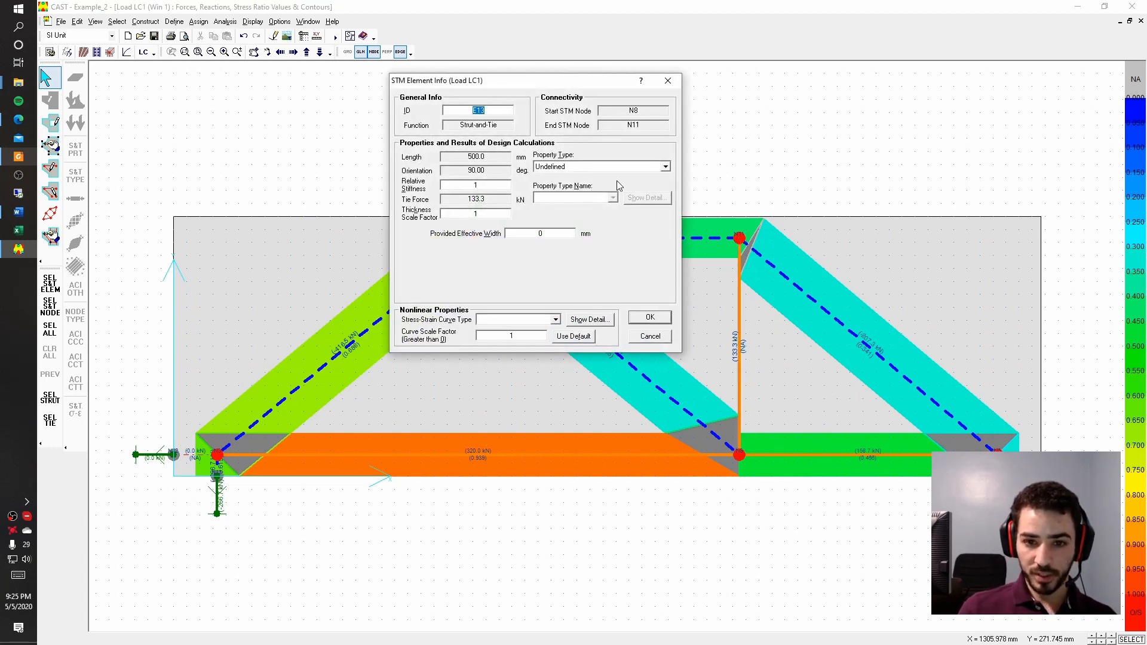
left_click(650, 336)
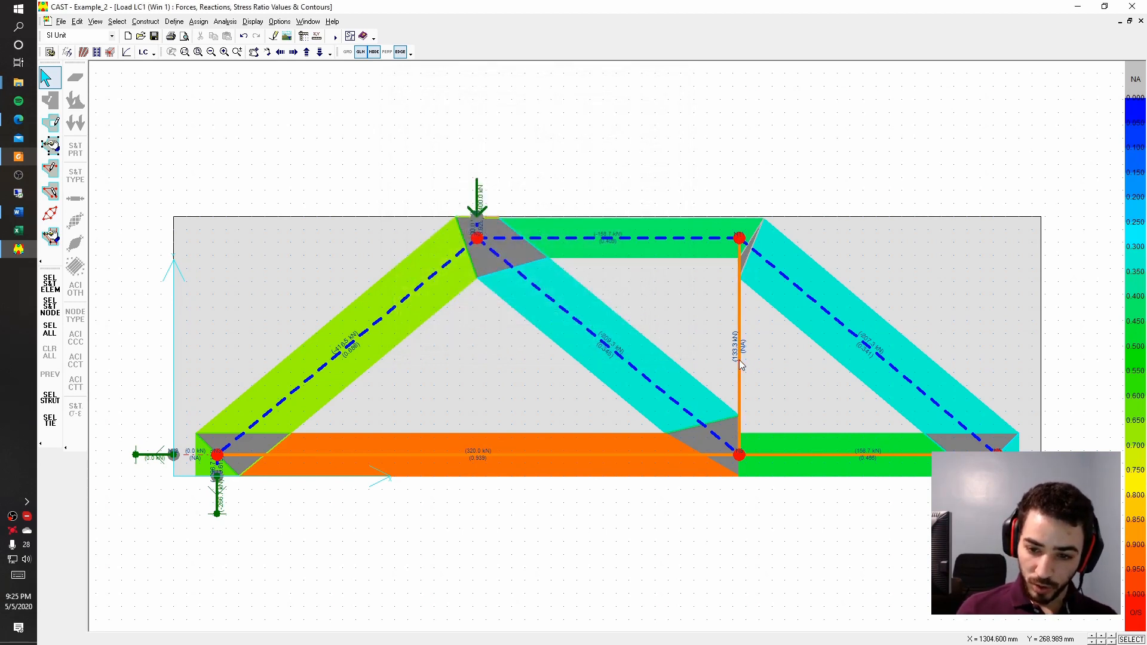
double_click(738, 364)
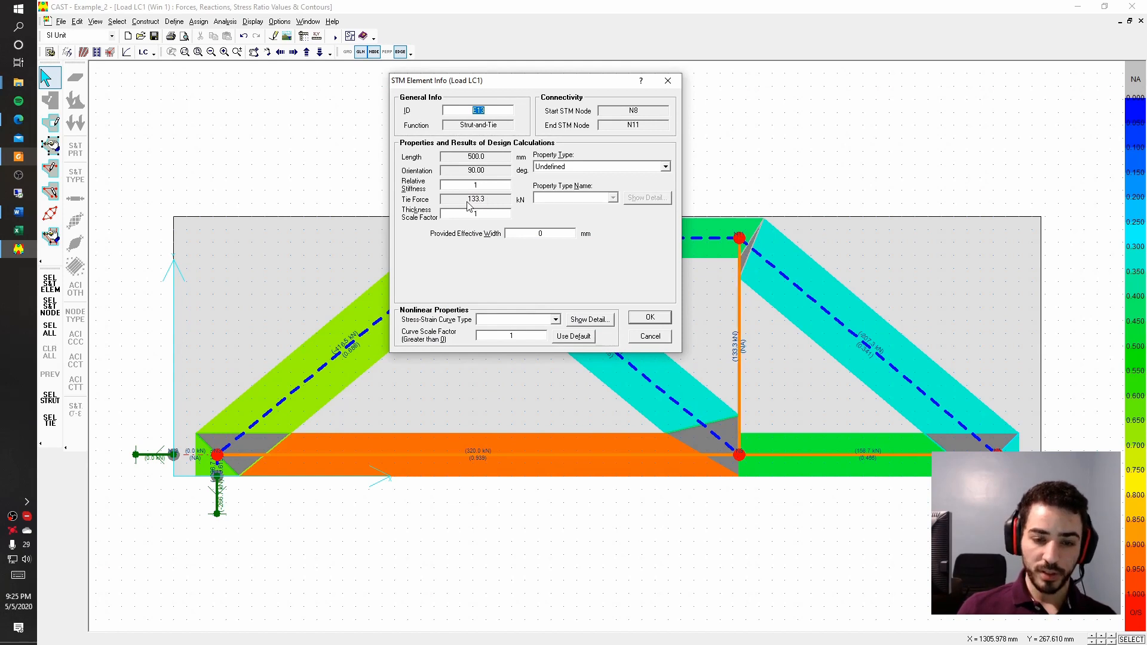
left_click(658, 337)
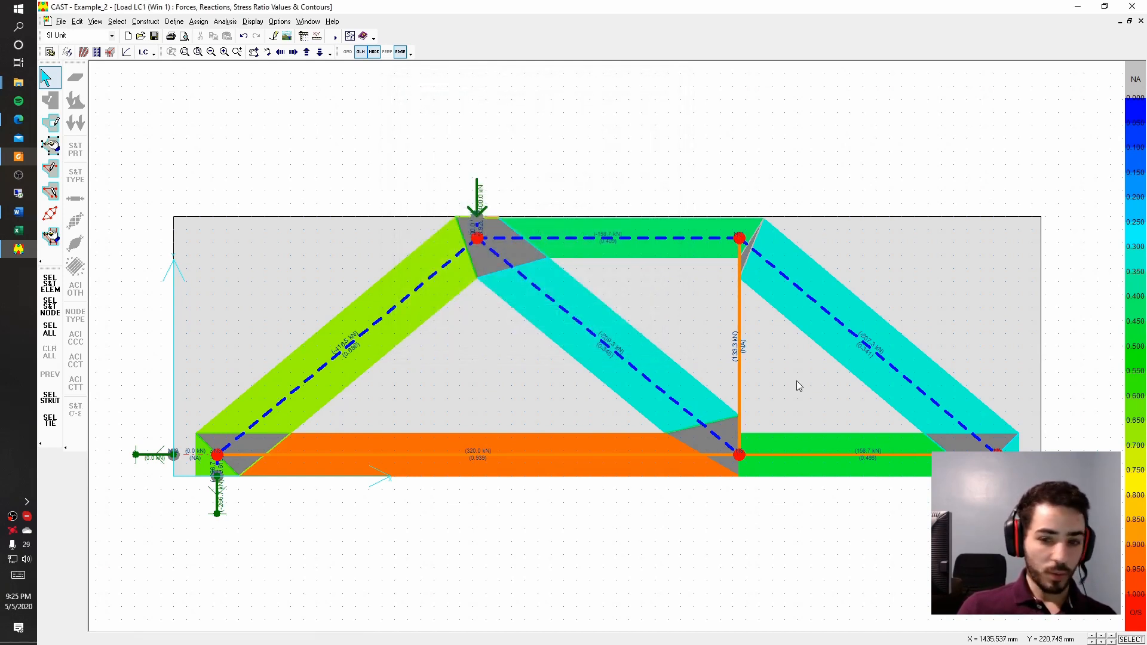
Examine the fan-shaped strut and available tie length figure in the Word notes, then switch back to CAST
left_click(19, 212)
scroll(505, 293, "down", 20)
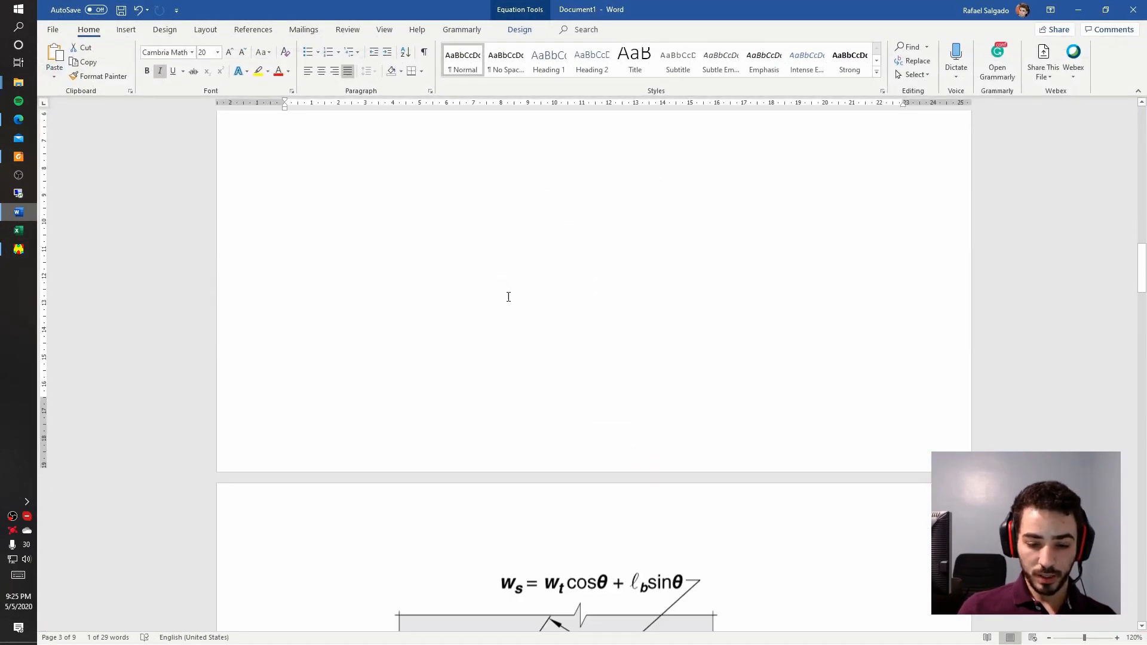
scroll(519, 293, "down", 20)
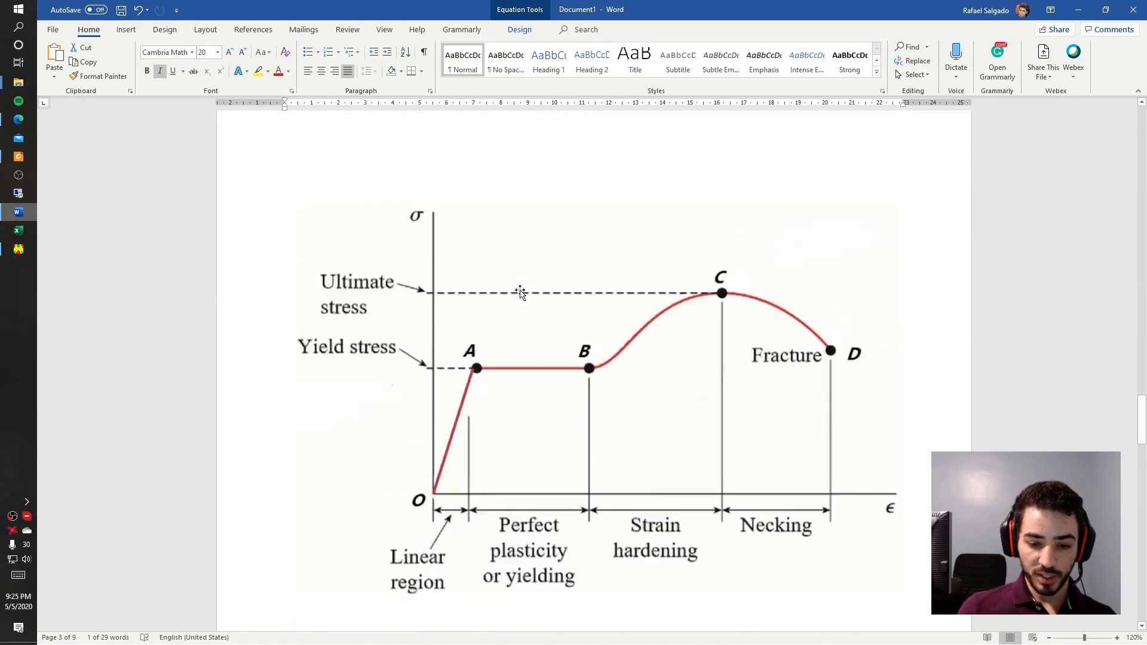
scroll(525, 290, "down", 12)
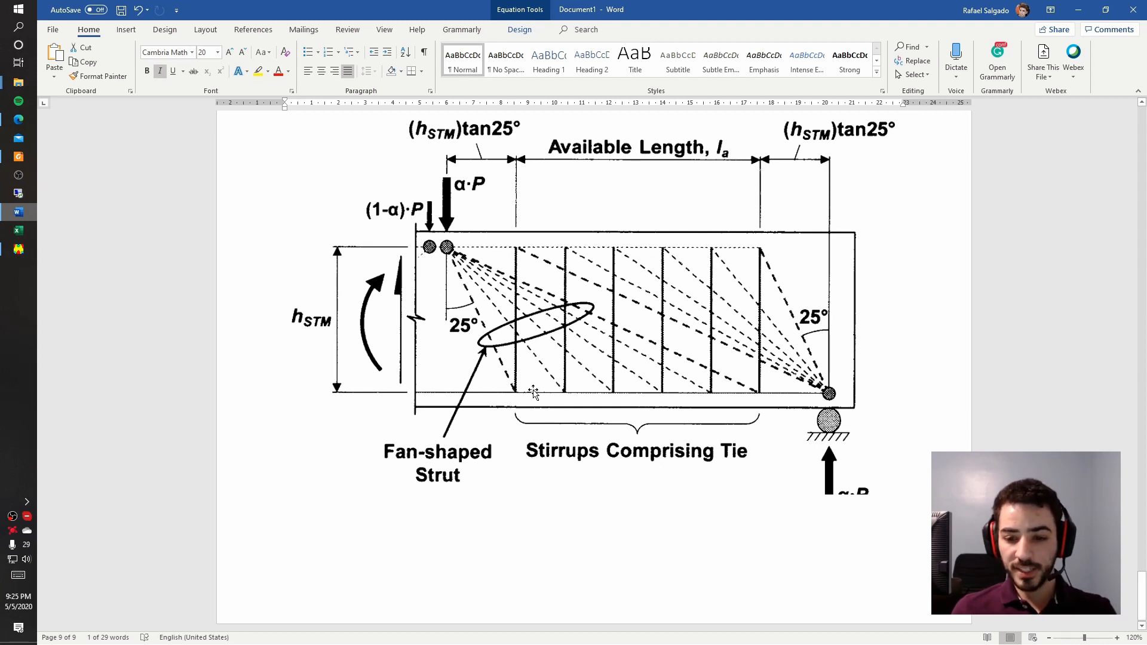
left_click(19, 249)
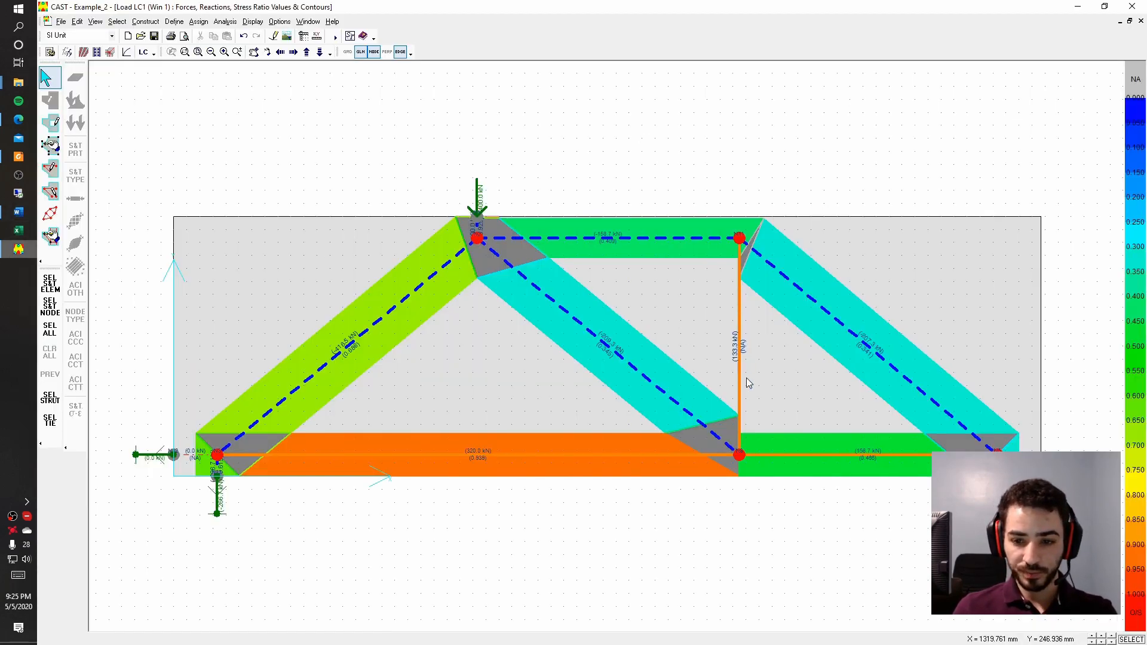
Examine the fan-shaped strut and available tie length figure in the Word notes, and return to the Example_2 model in CAST
key("alt+Tab")
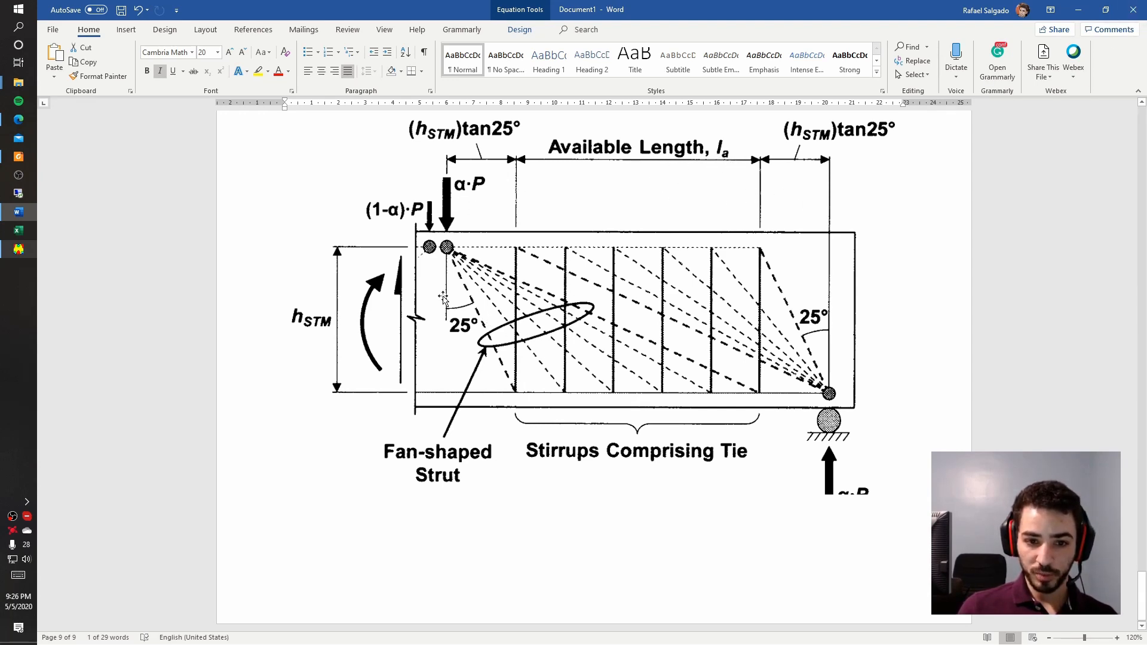
scroll(475, 133, "up", 1)
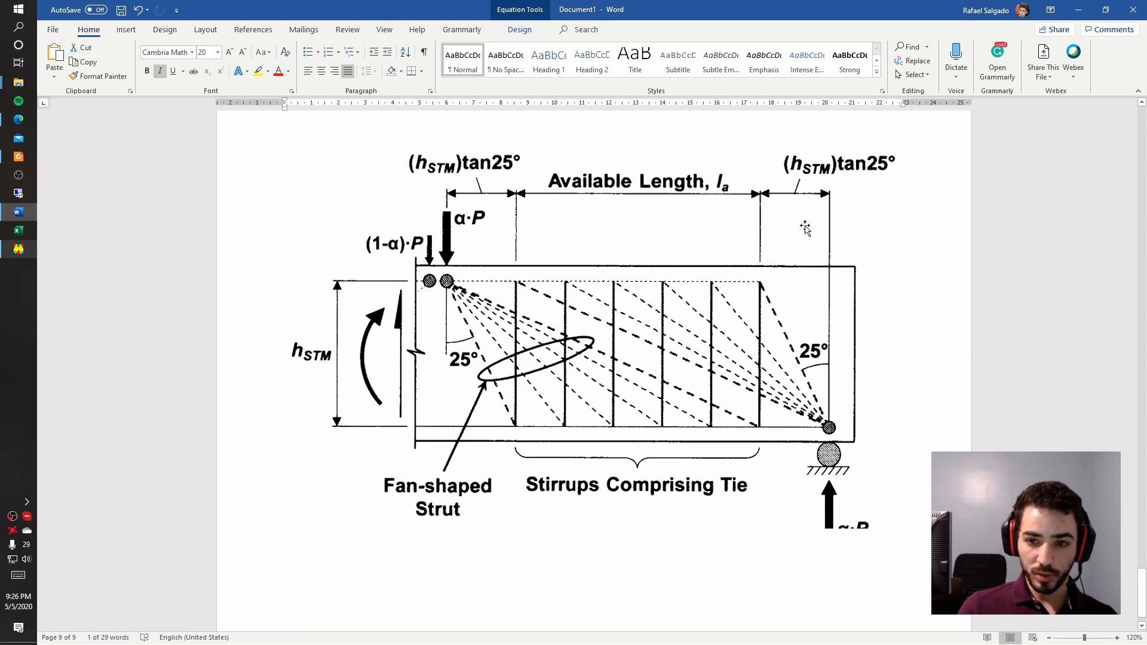
left_click(1079, 12)
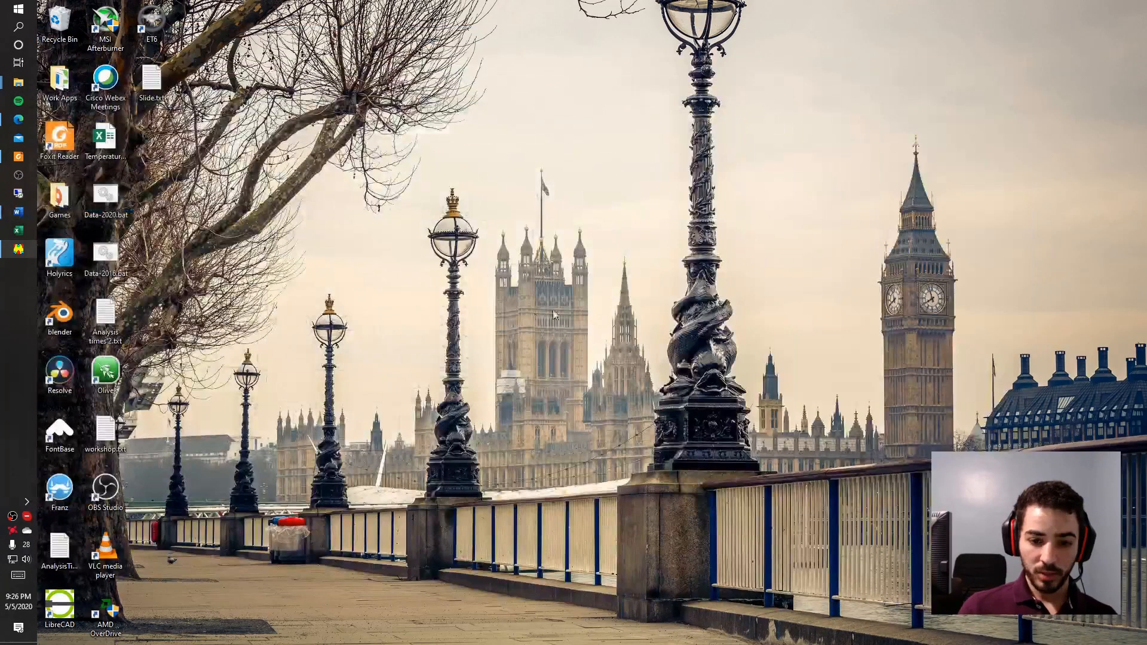
left_click(11, 254)
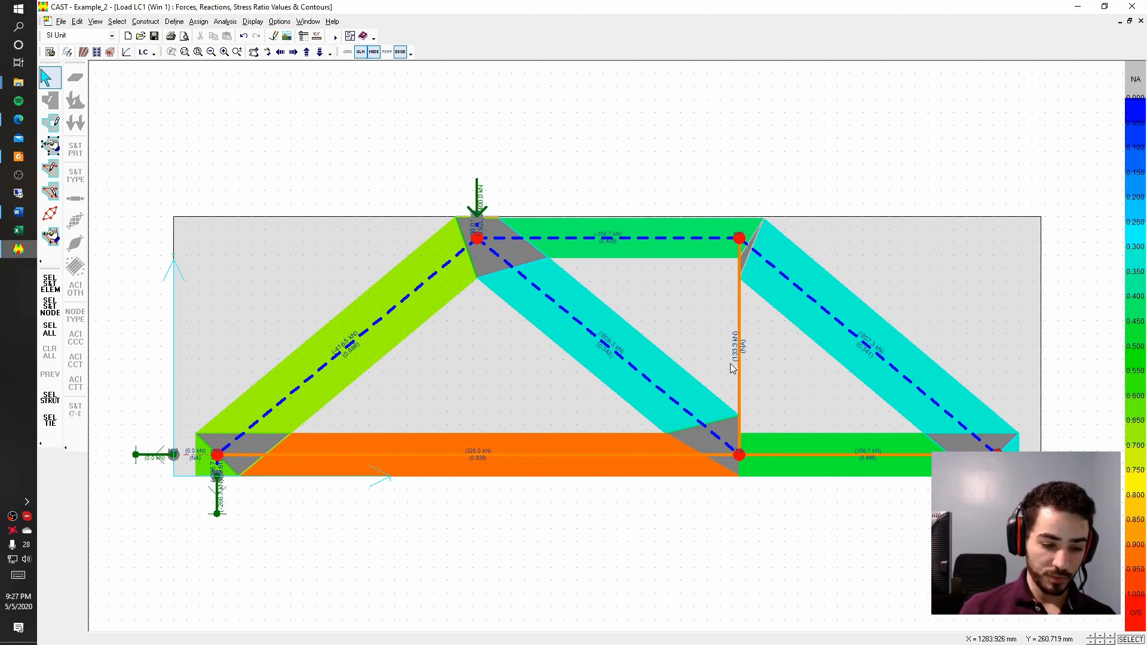
Consult the U.S. rebar size chart in the Word notes and check the vertical tie's element info in CAST
key("alt+Tab")
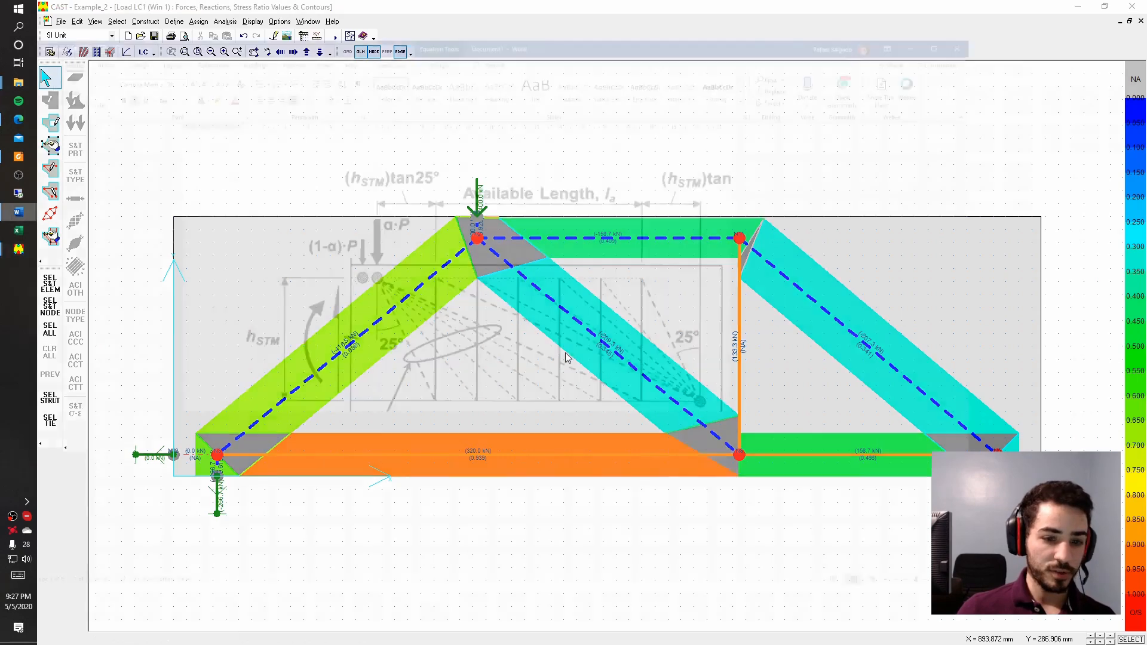
scroll(538, 346, "up", 10)
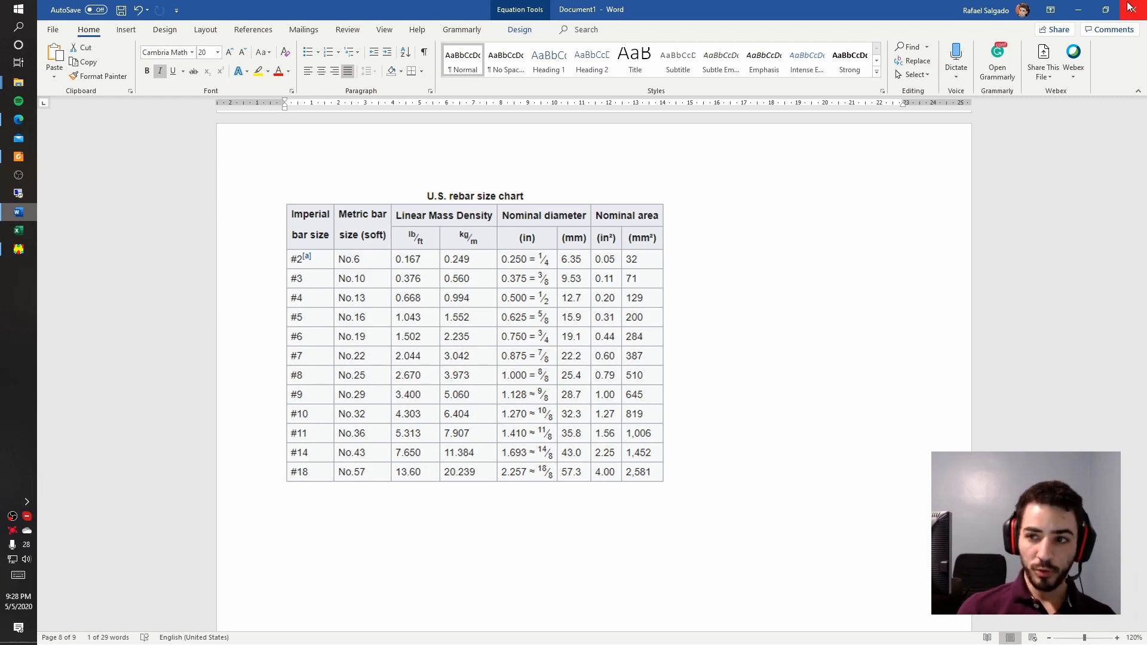
left_click(1078, 10)
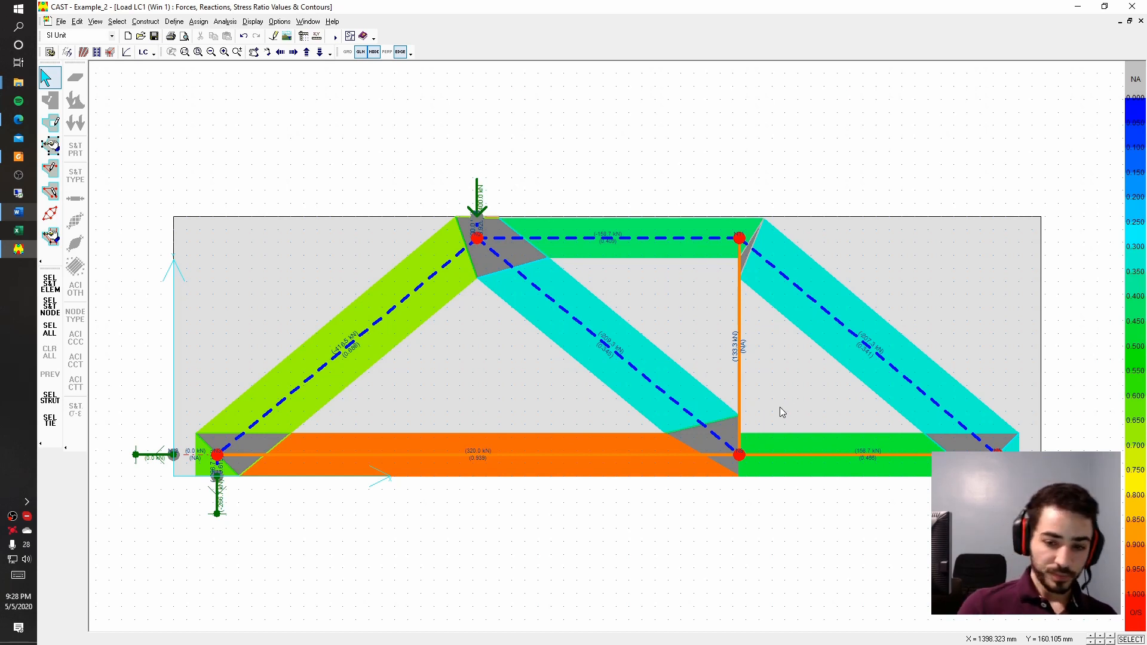
double_click(740, 373)
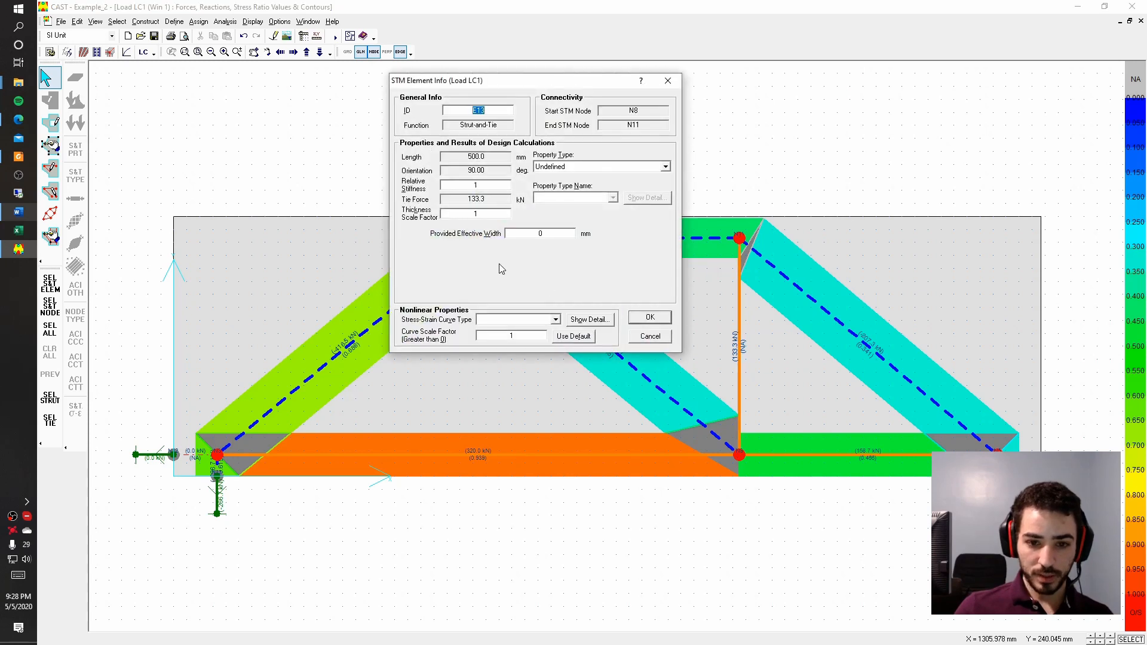
left_click(640, 332)
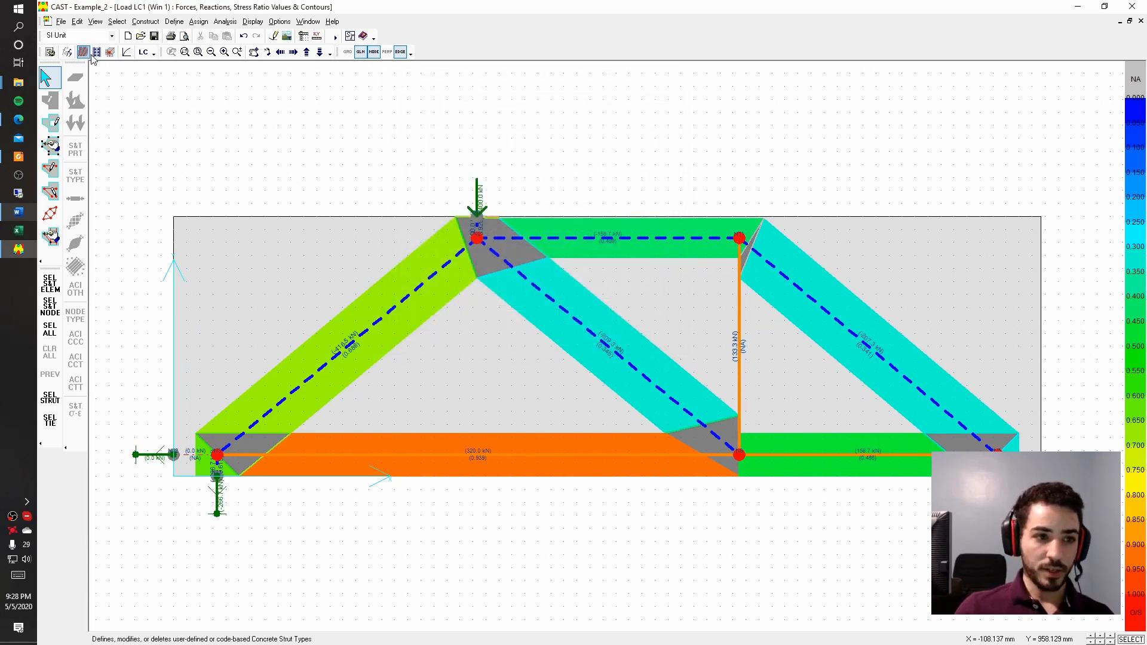
left_click(96, 52)
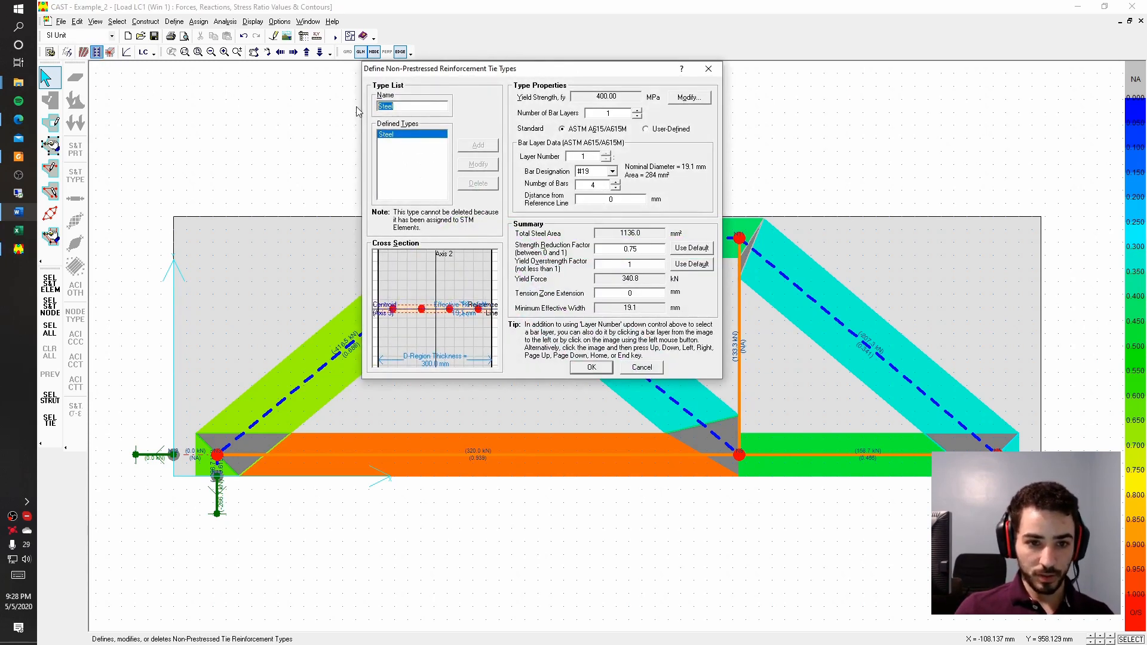
type("vERTI")
key("BackSpace")
key("BackSpace")
key("BackSpace")
key("BackSpace")
key("BackSpace")
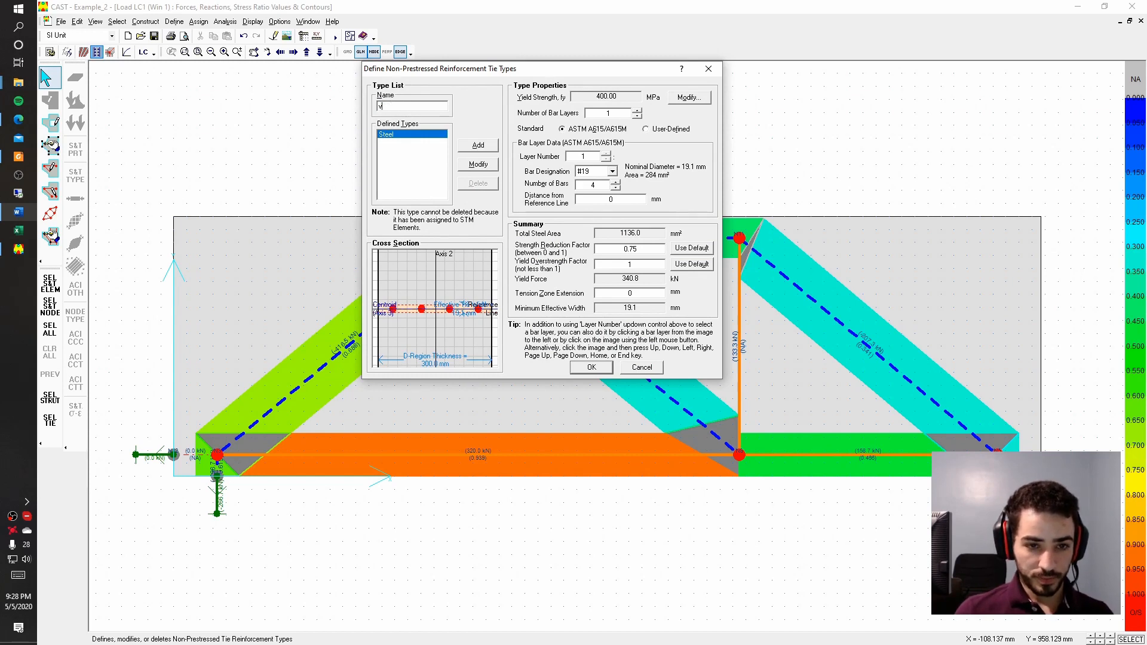
type("Vertical Reinforcement")
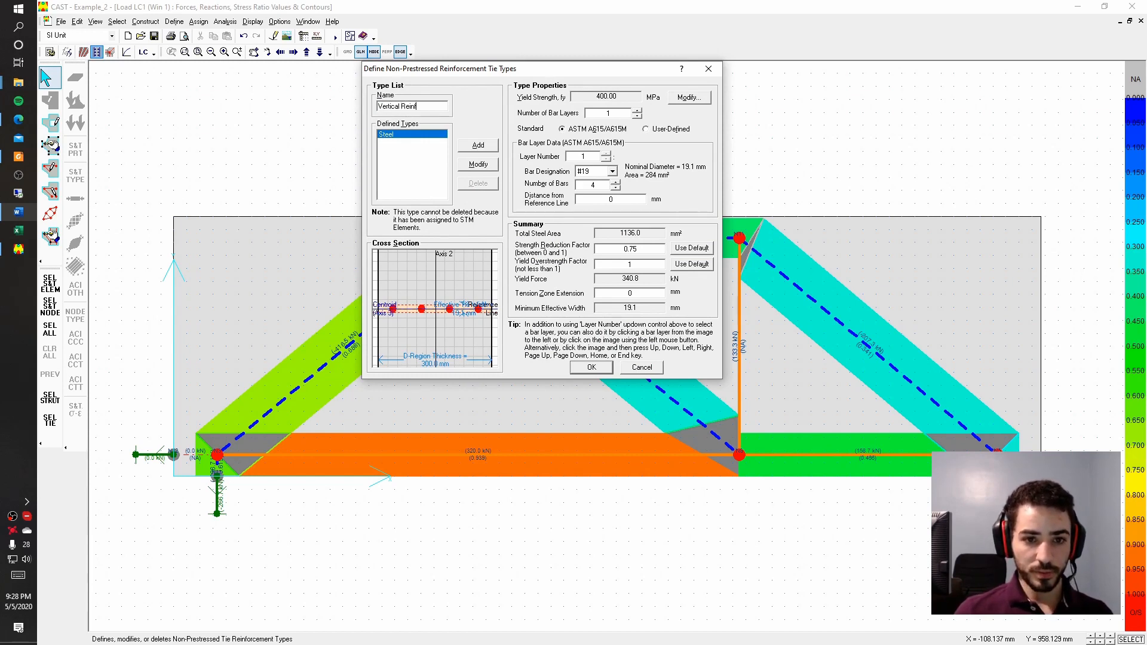
left_click(612, 172)
scroll(615, 215, "up", 3)
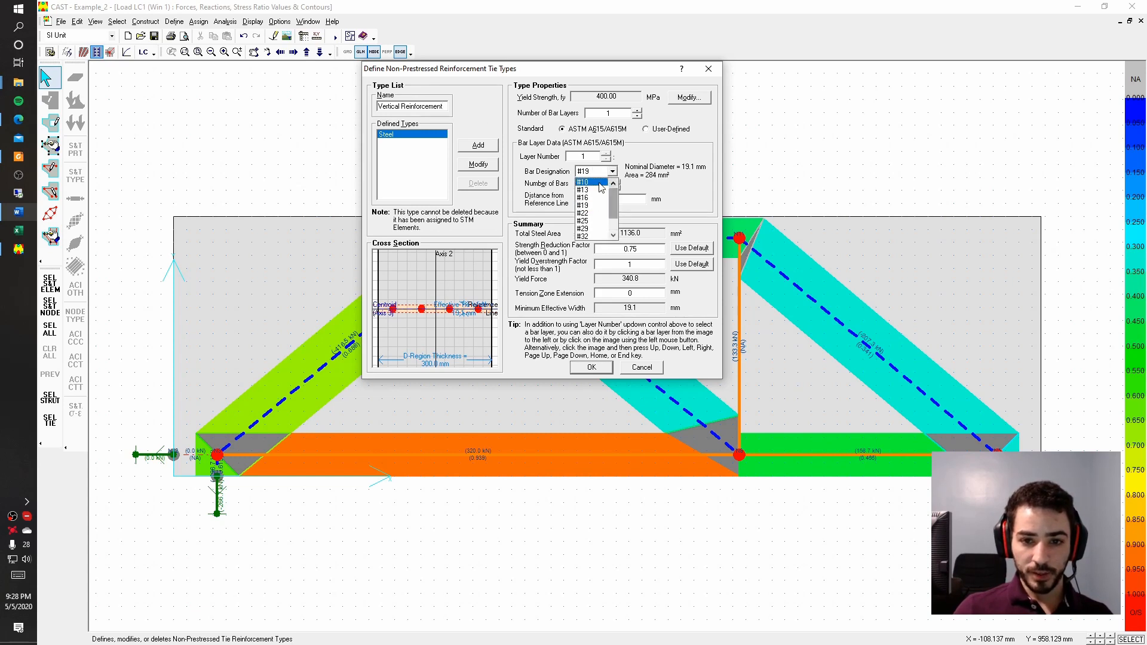
left_click(601, 173)
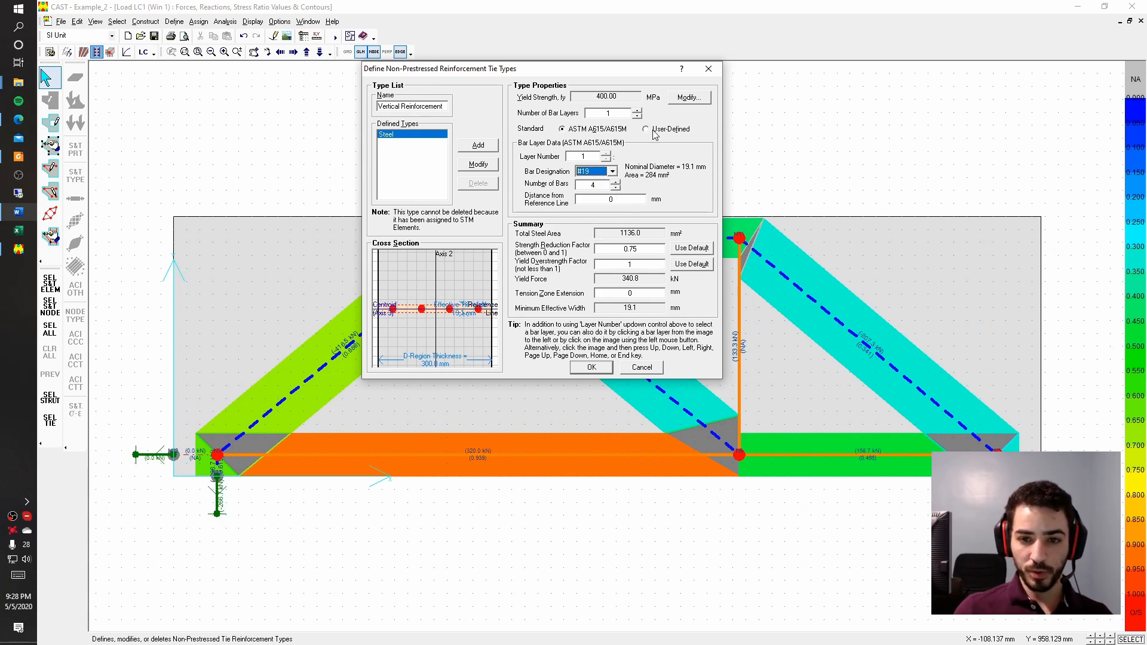
left_click(659, 133)
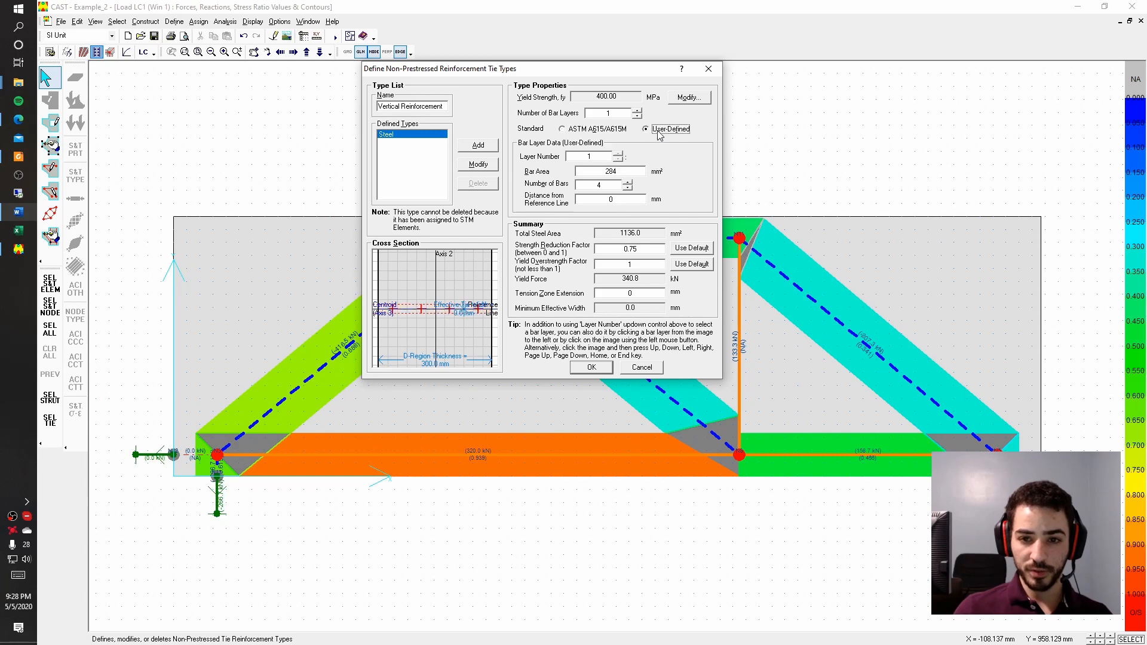
double_click(620, 173)
left_click(18, 212)
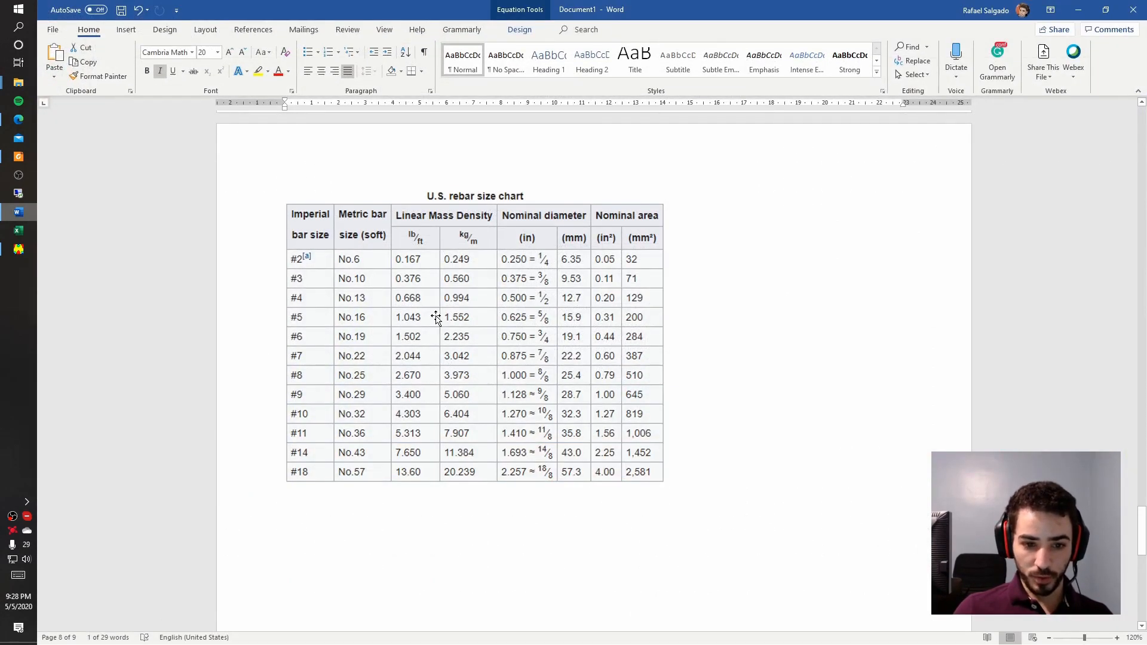
left_click(1068, 16)
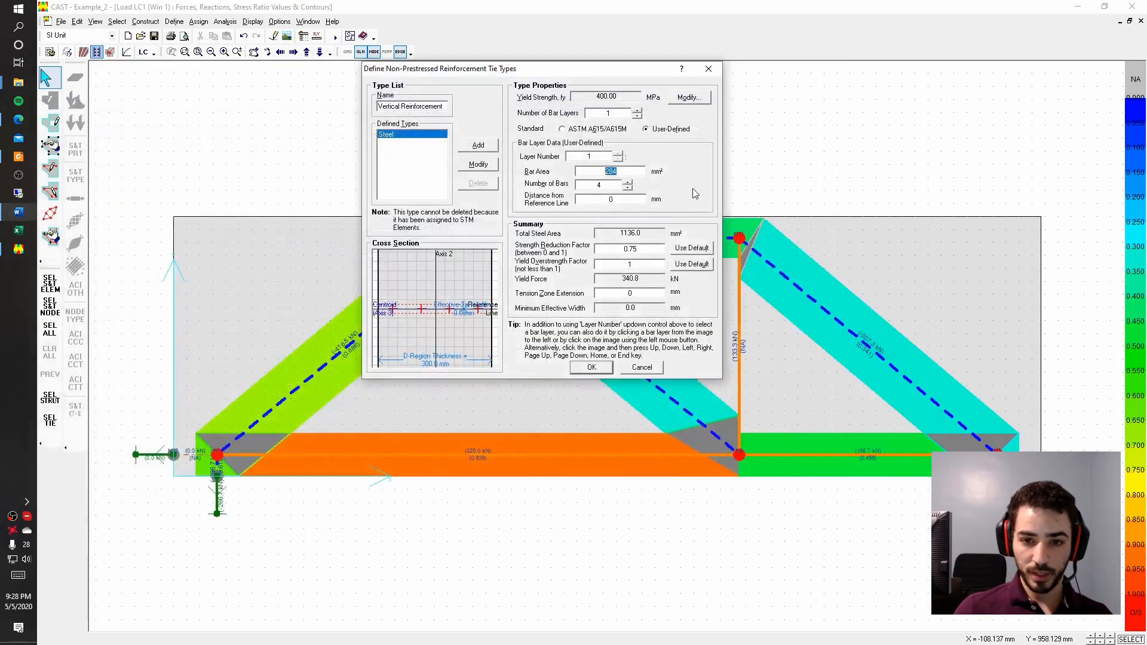
type("129")
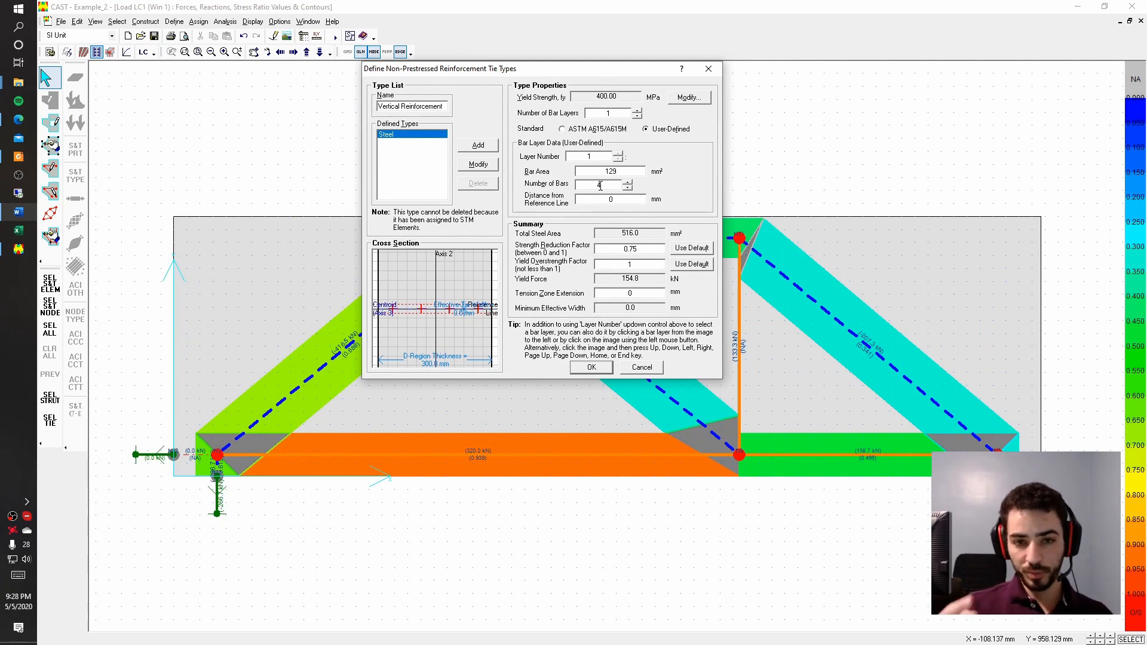
left_click(487, 165)
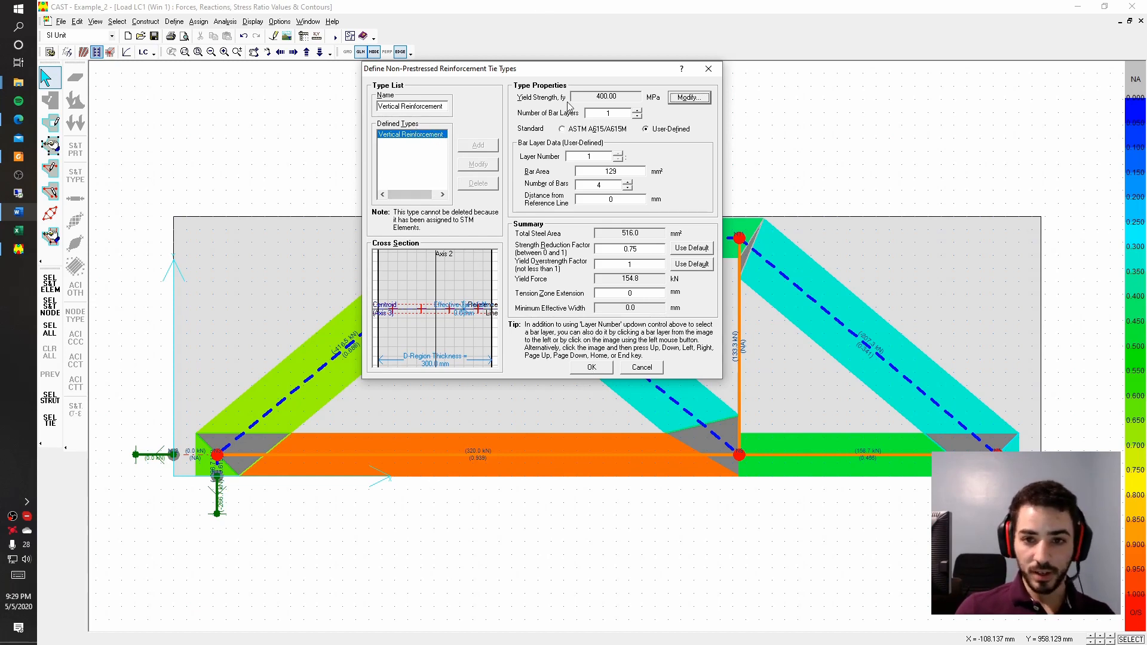
left_click_drag(448, 106, 321, 109)
type("Steel")
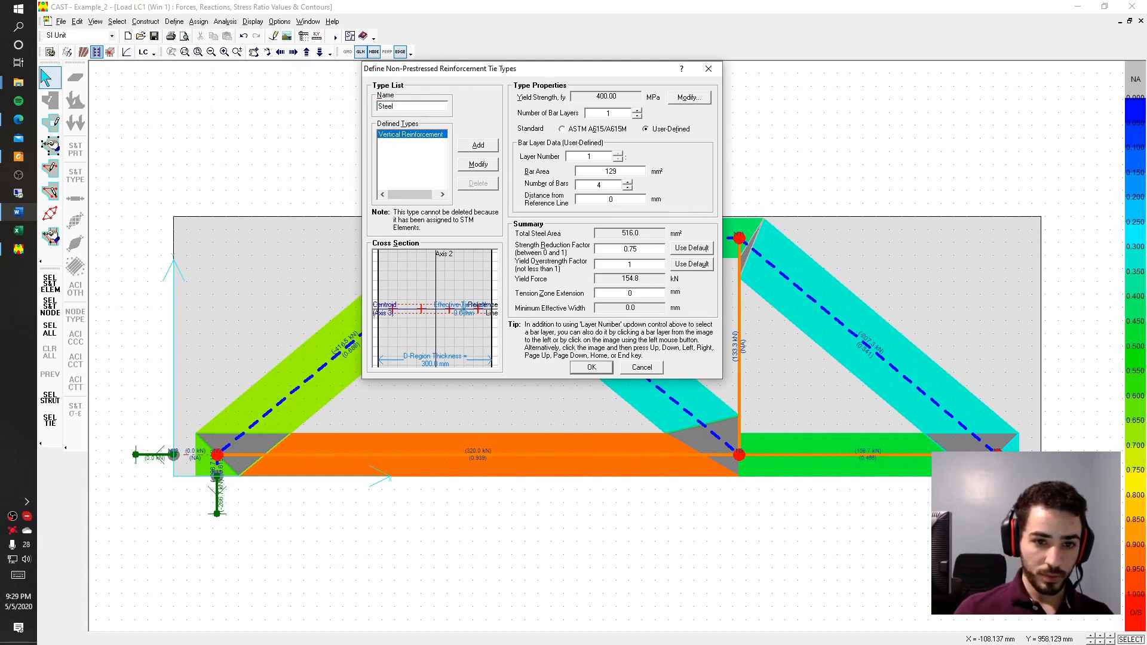
left_click(642, 367)
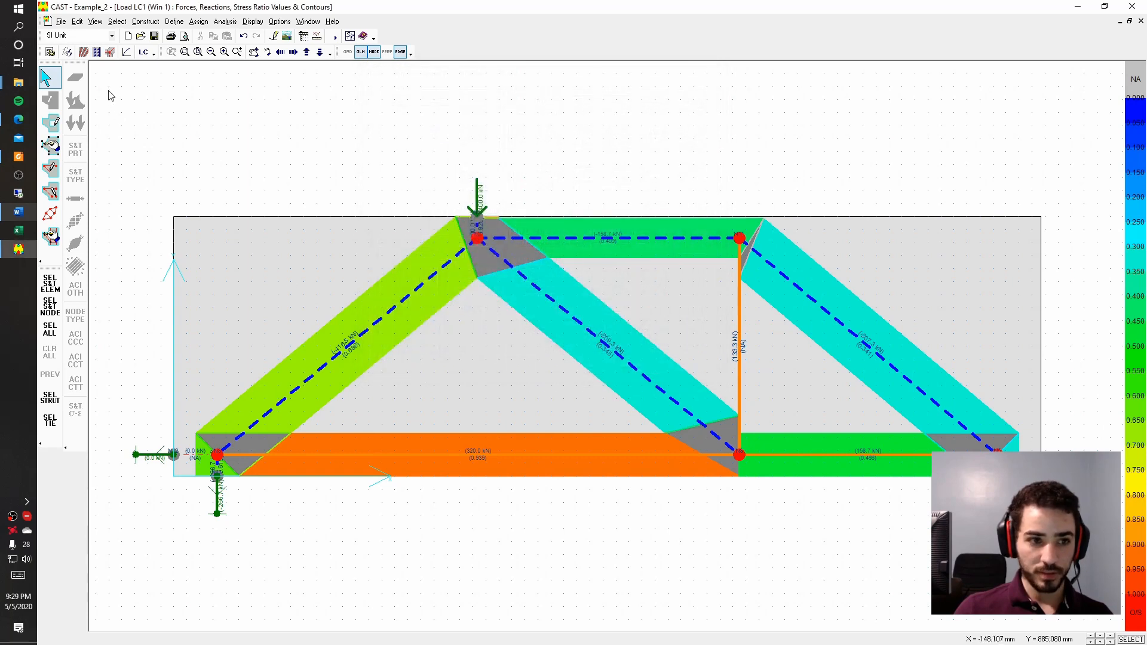
Add a non-prestressed reinforcement tie type named Vertical Reinforcement alongside the Steel type
left_click(96, 52)
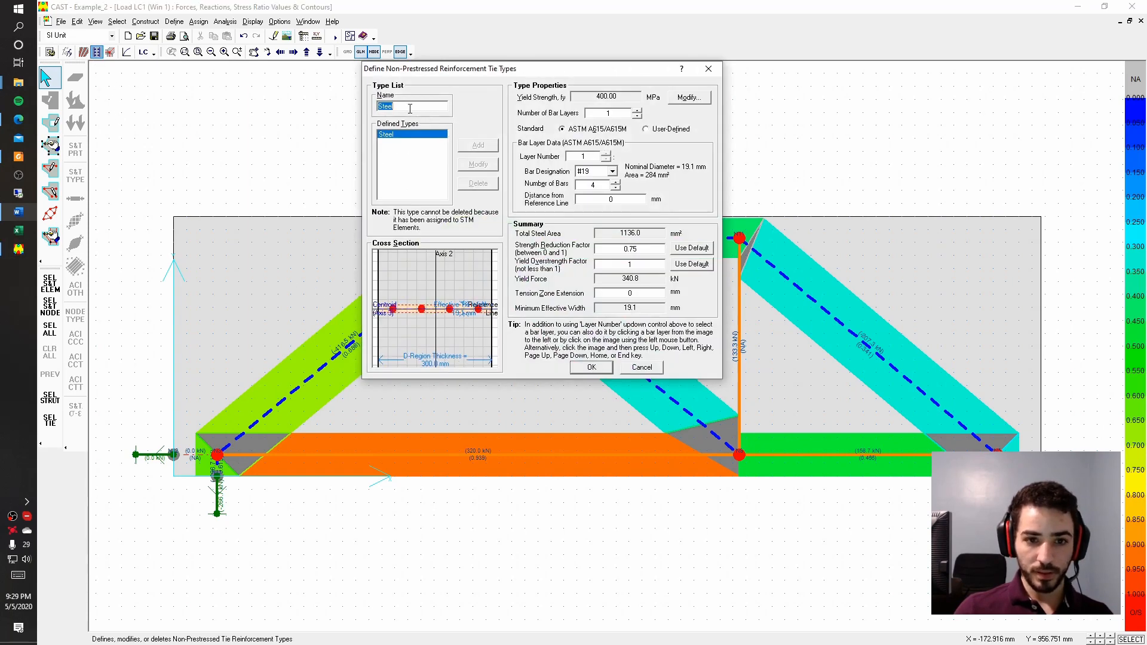
type("Vertuic")
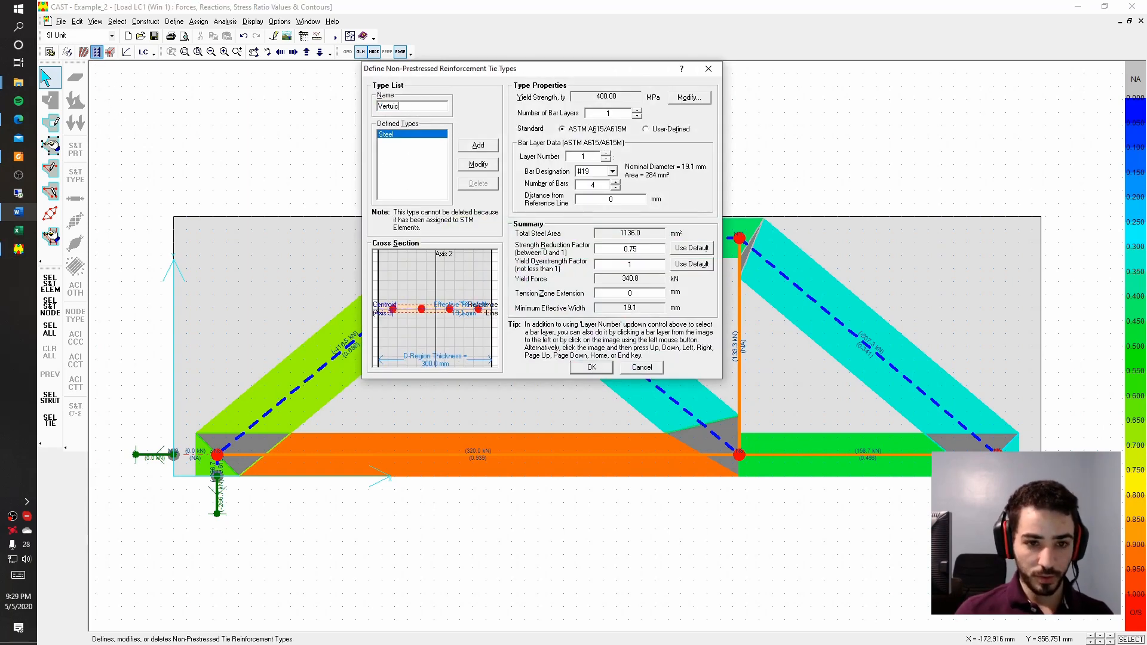
type("ical Rienfor")
key("BackSpace")
key("BackSpace")
key("BackSpace")
key("BackSpace")
key("BackSpace")
key("BackSpace")
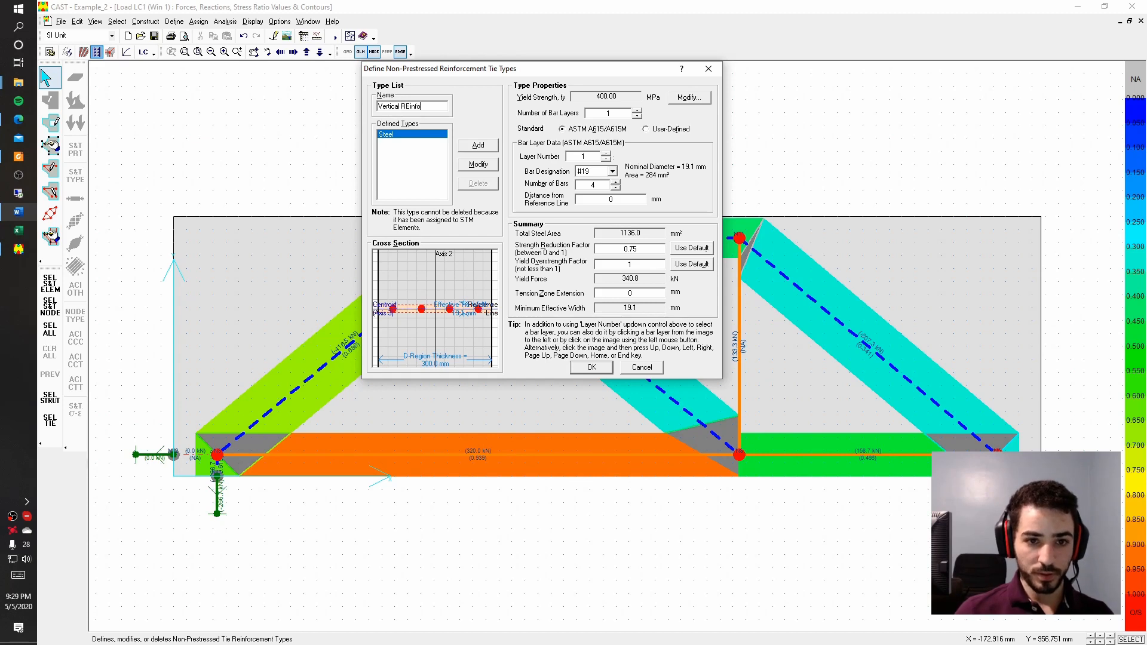
type("einforcement")
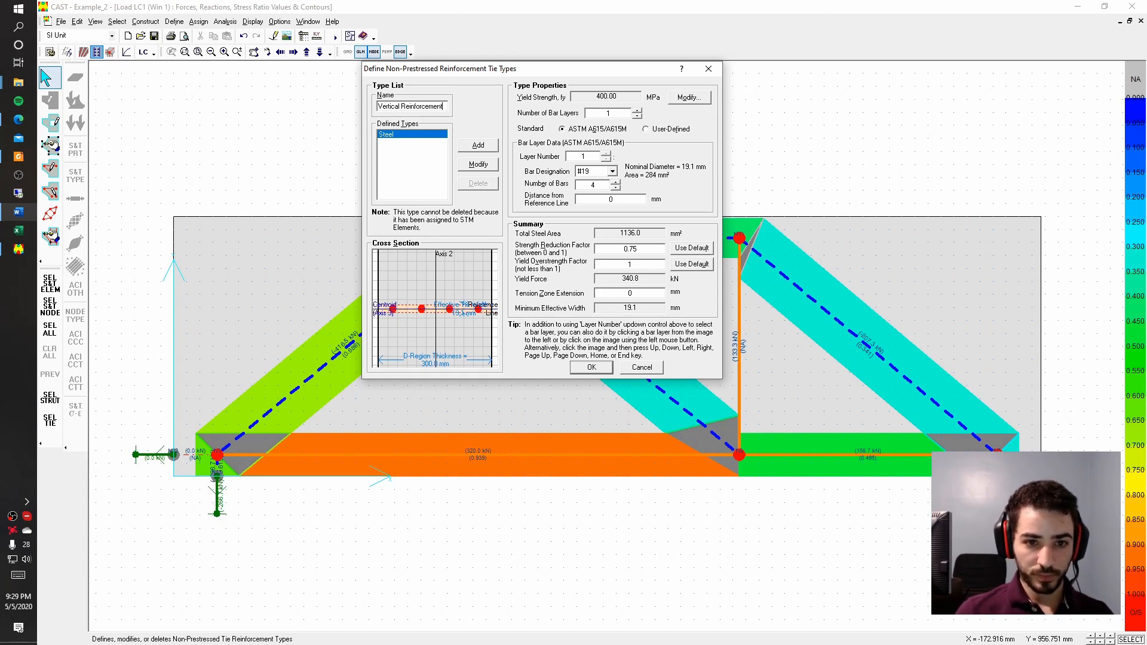
left_click(479, 145)
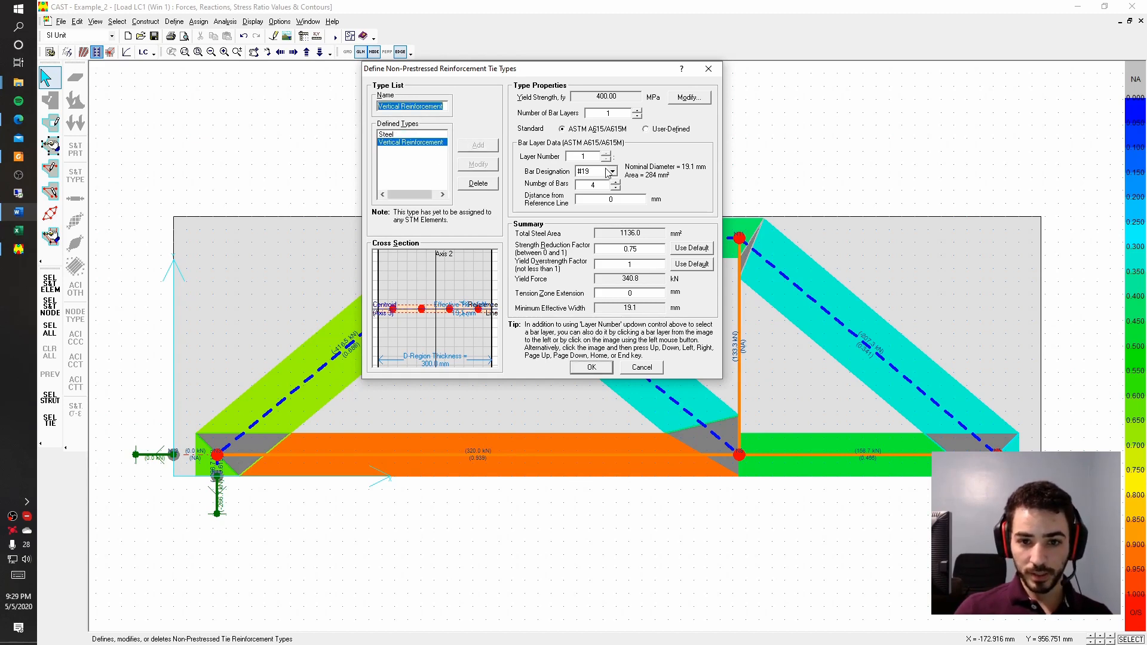
Switch the Vertical Reinforcement type to user-defined bars with a bar area of 129 mm² and save the modified definition
left_click(646, 129)
left_click(612, 171)
type("12")
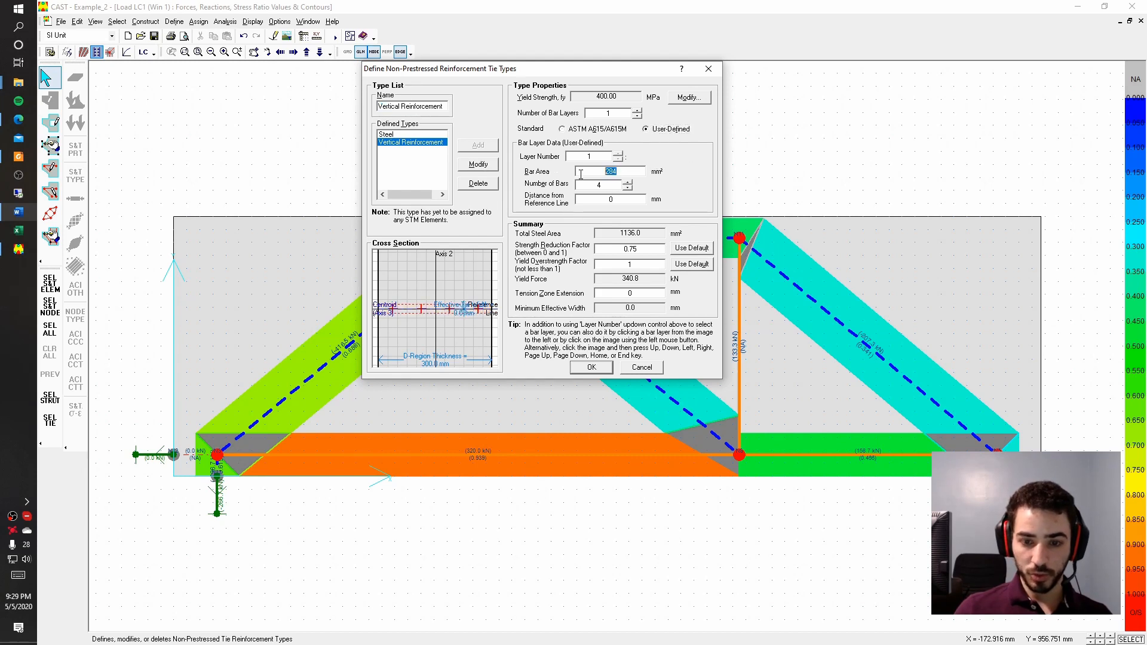
type("9")
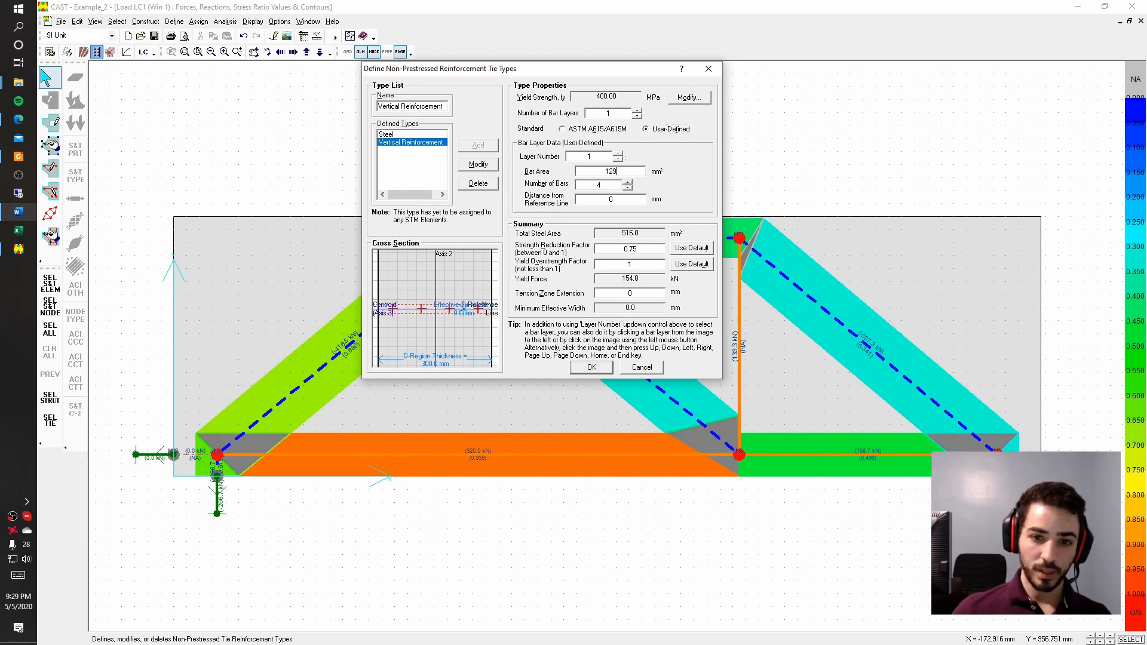
left_click(489, 168)
left_click(591, 367)
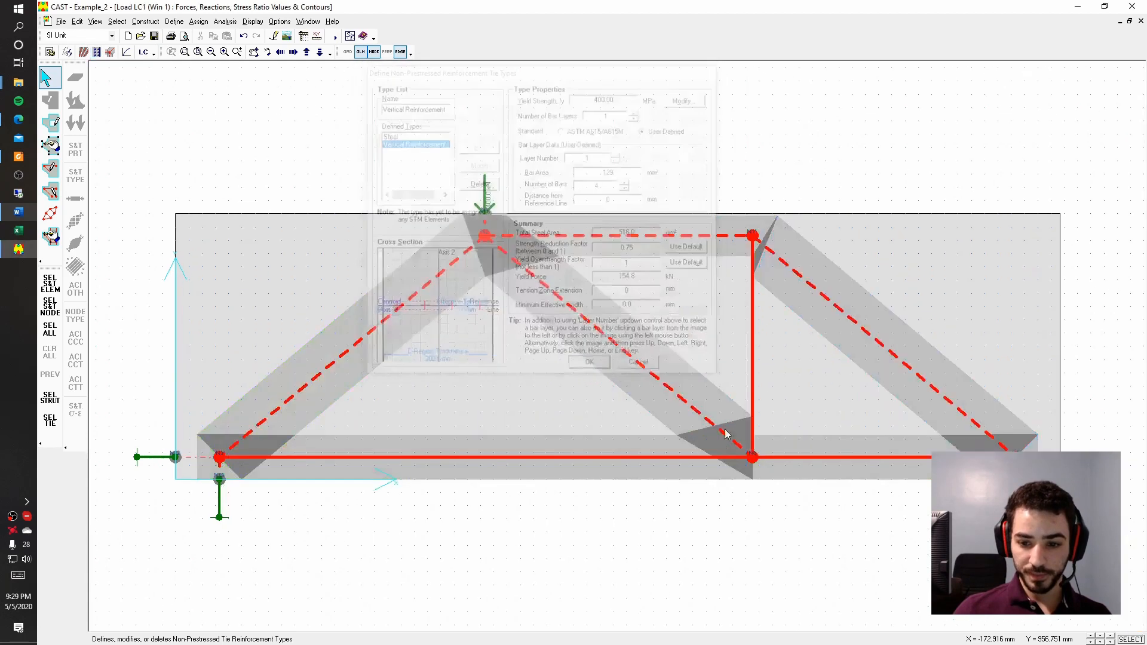
Assign the Non-Prestressed Reinforcement Tie type Vertical Reinforcement to the vertical tie between nodes N8 and N11
double_click(751, 365)
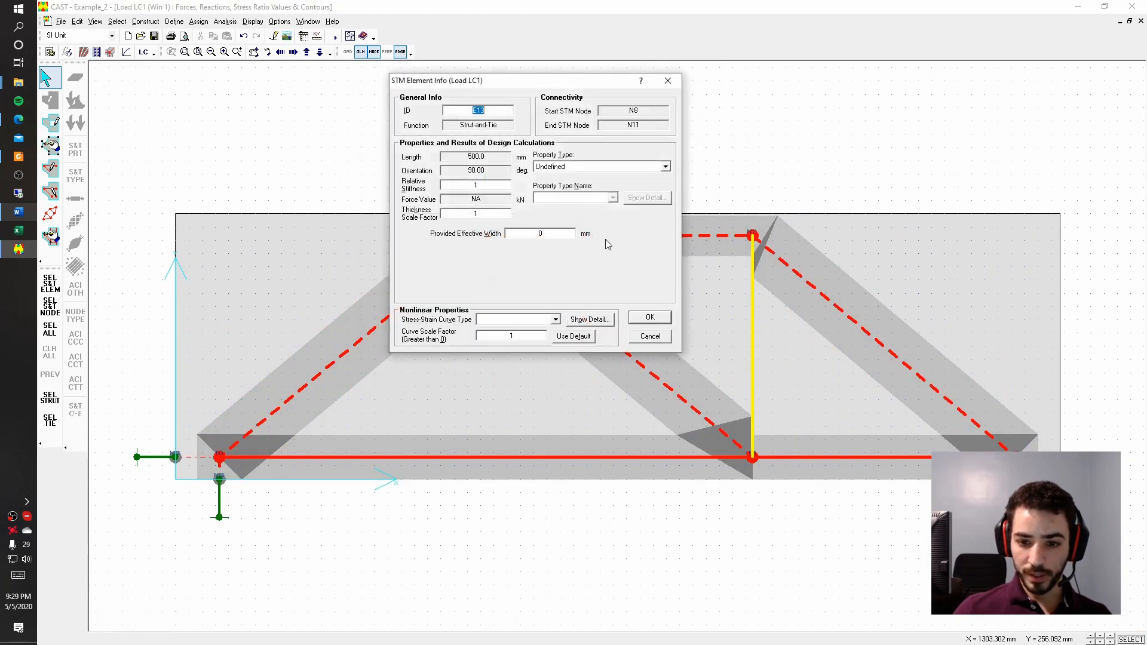
left_click(578, 167)
left_click(577, 200)
left_click(572, 198)
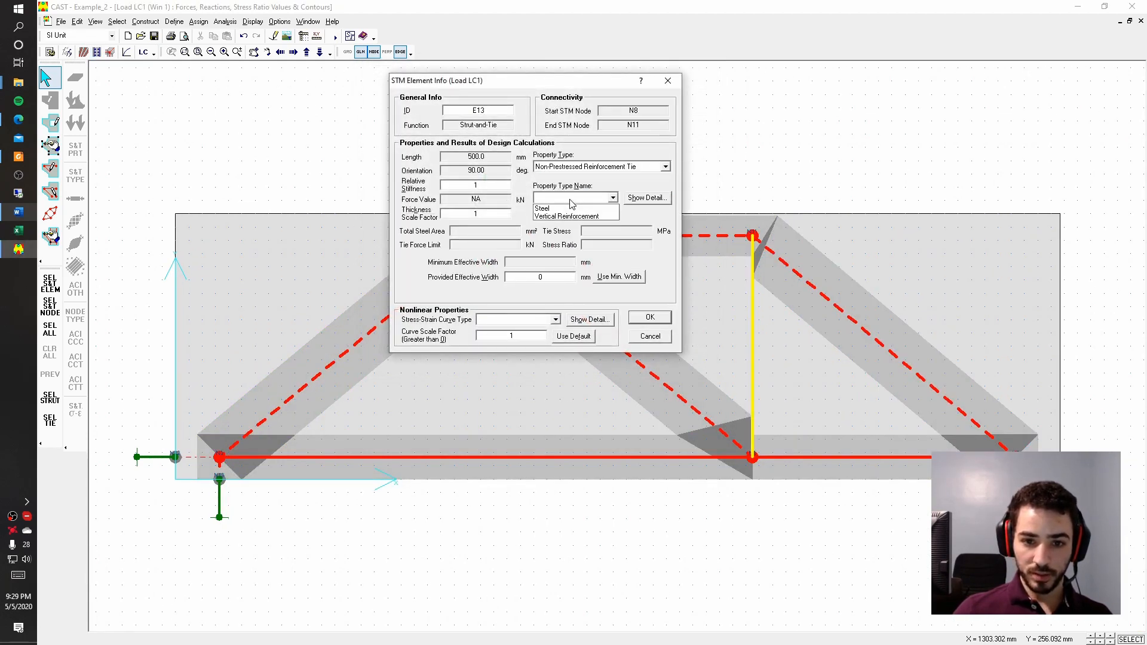
left_click(571, 216)
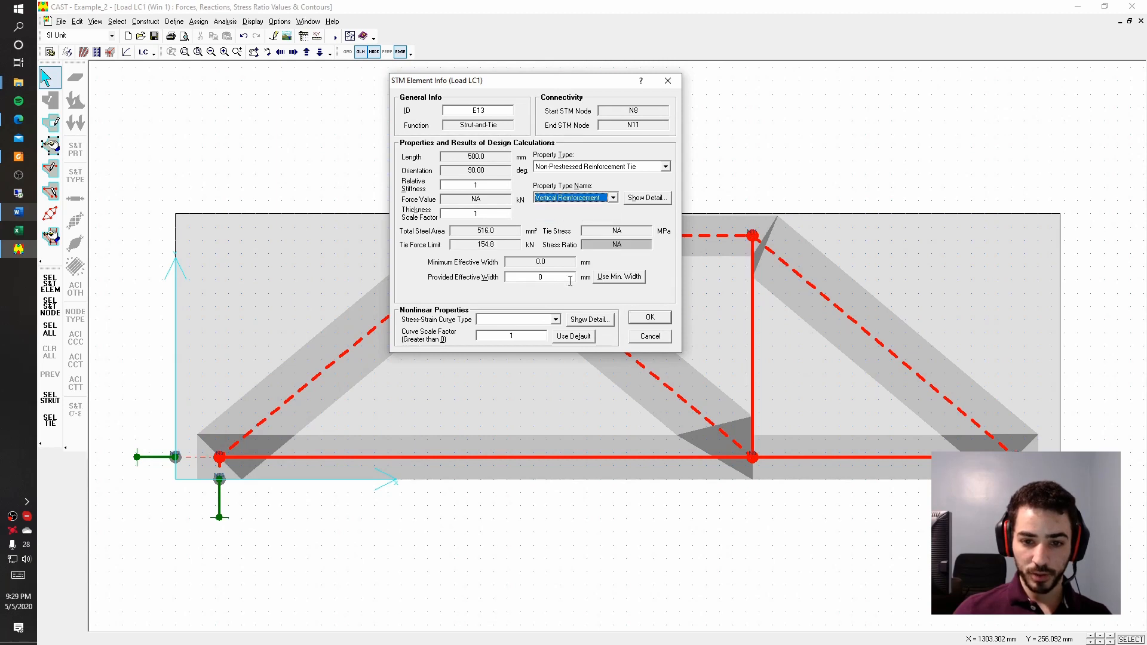
left_click(650, 317)
Rerun the design calculations and inspect the vertical tie's stress ratio in its element info
left_click(335, 37)
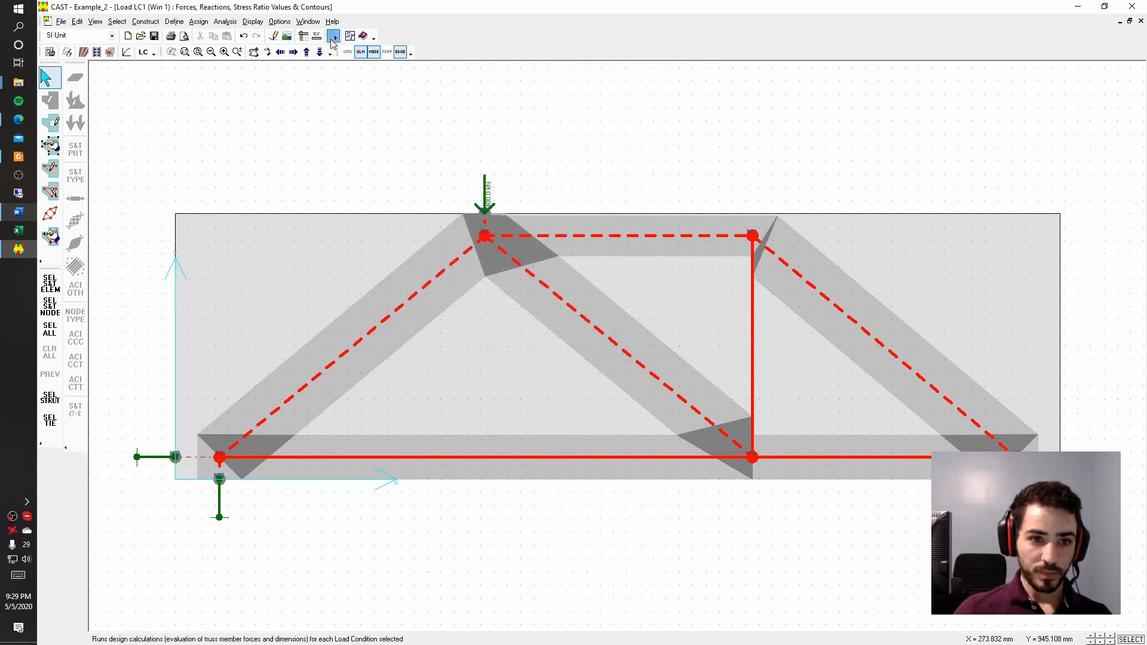
right_click(739, 368)
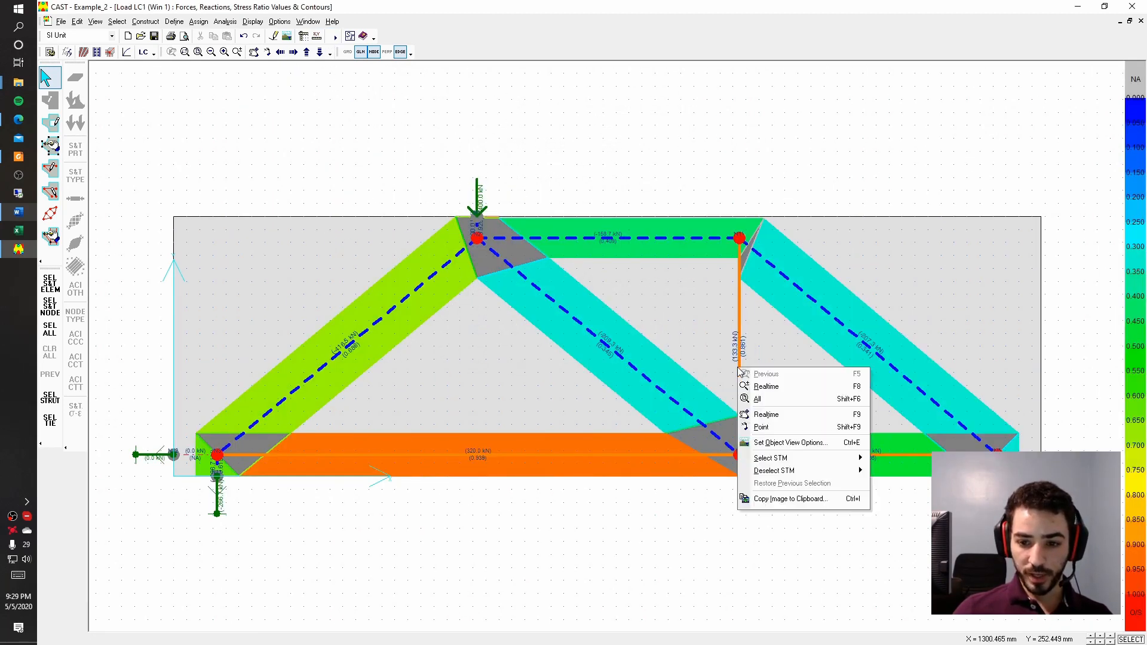
right_click(738, 358)
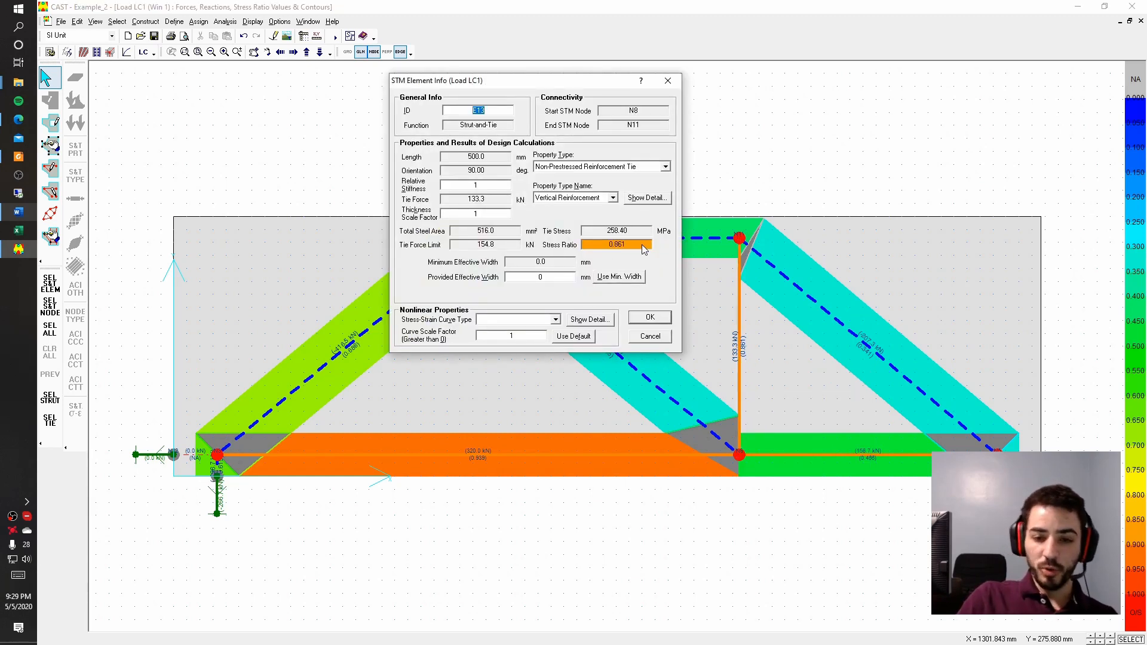
Examine the ACI 318-19 strut-to-tie angle rule in section 23.2.7 and the node classification figure in Foxit Reader, and return to the CAST model
left_click(665, 338)
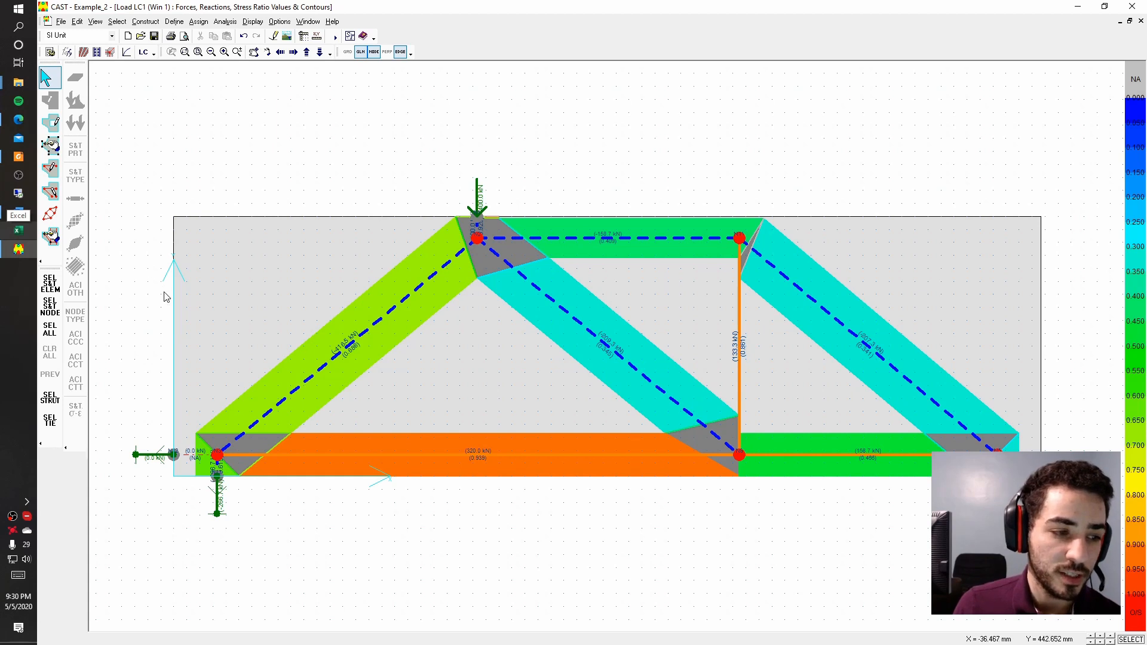
left_click(19, 158)
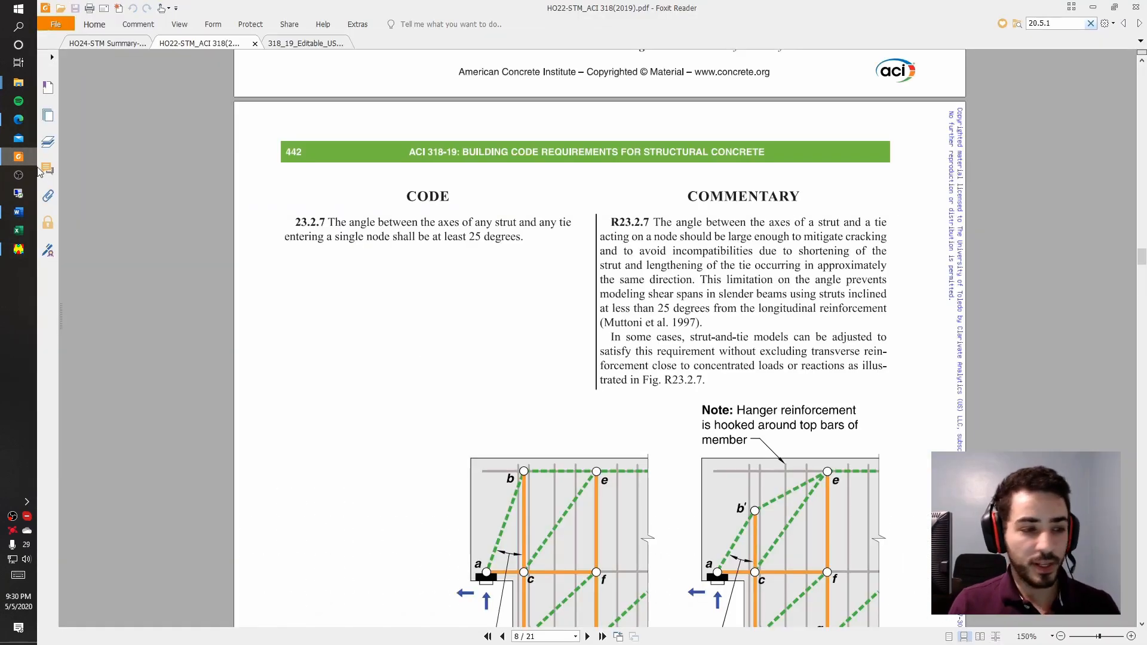
left_click(21, 158)
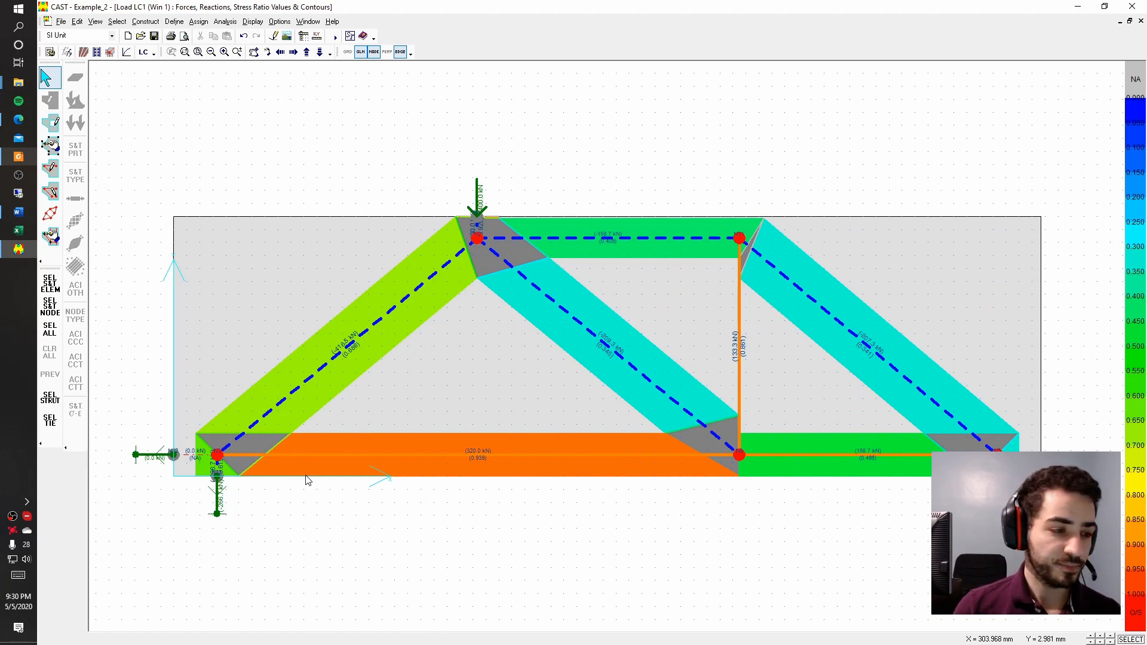
left_click(18, 156)
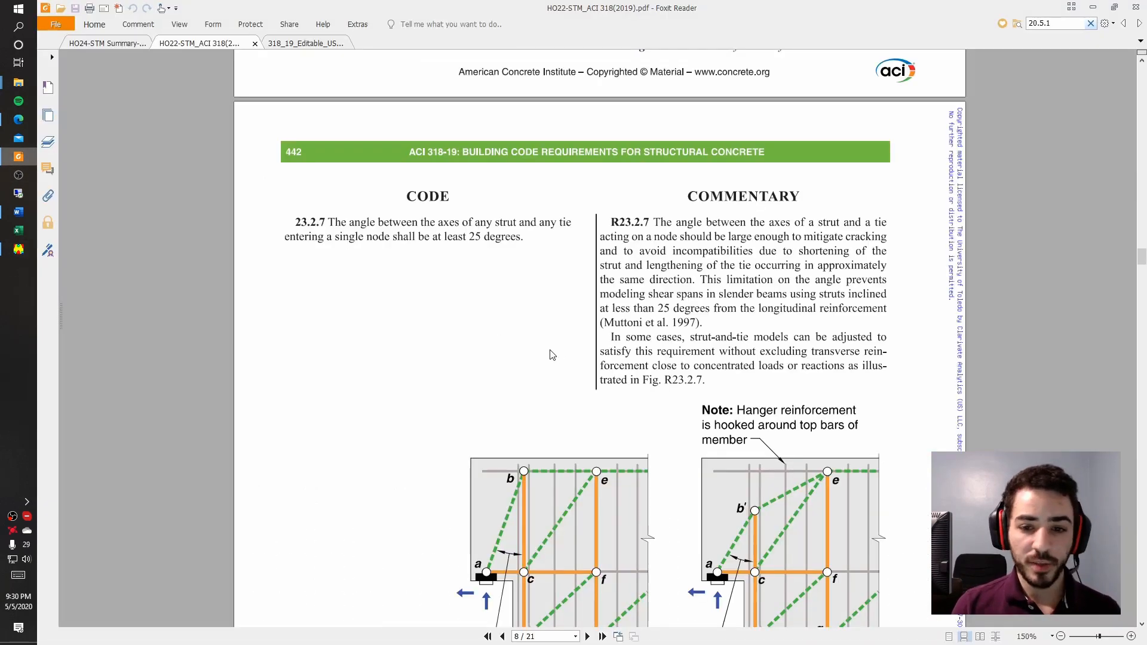
scroll(550, 355, "down", 5)
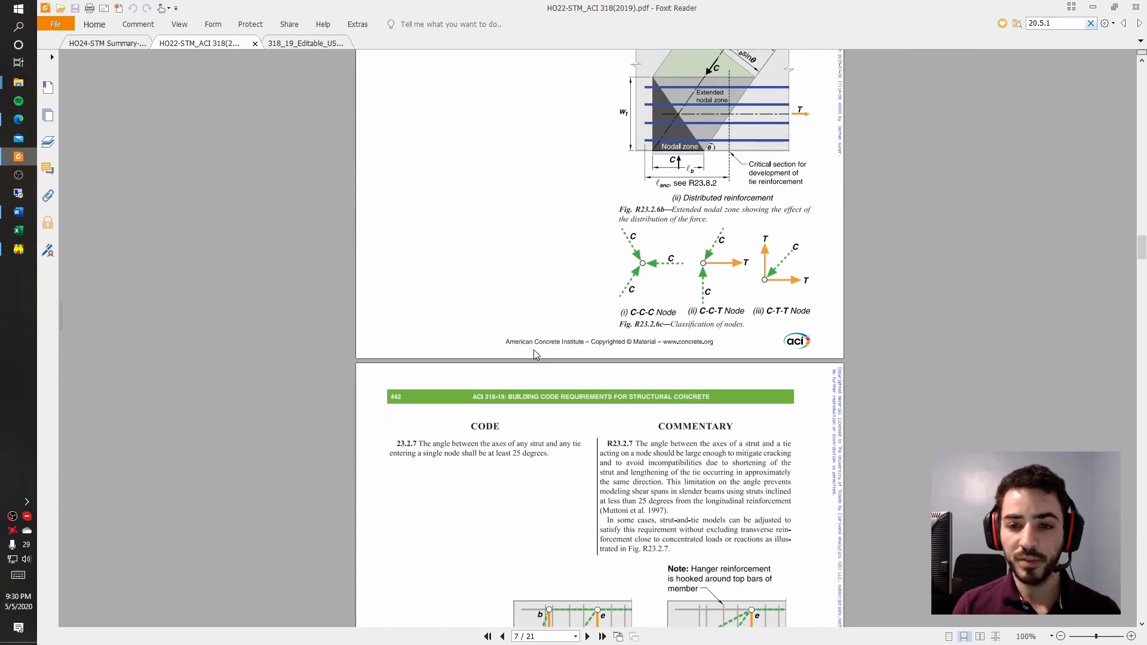
scroll(534, 351, "up", 3)
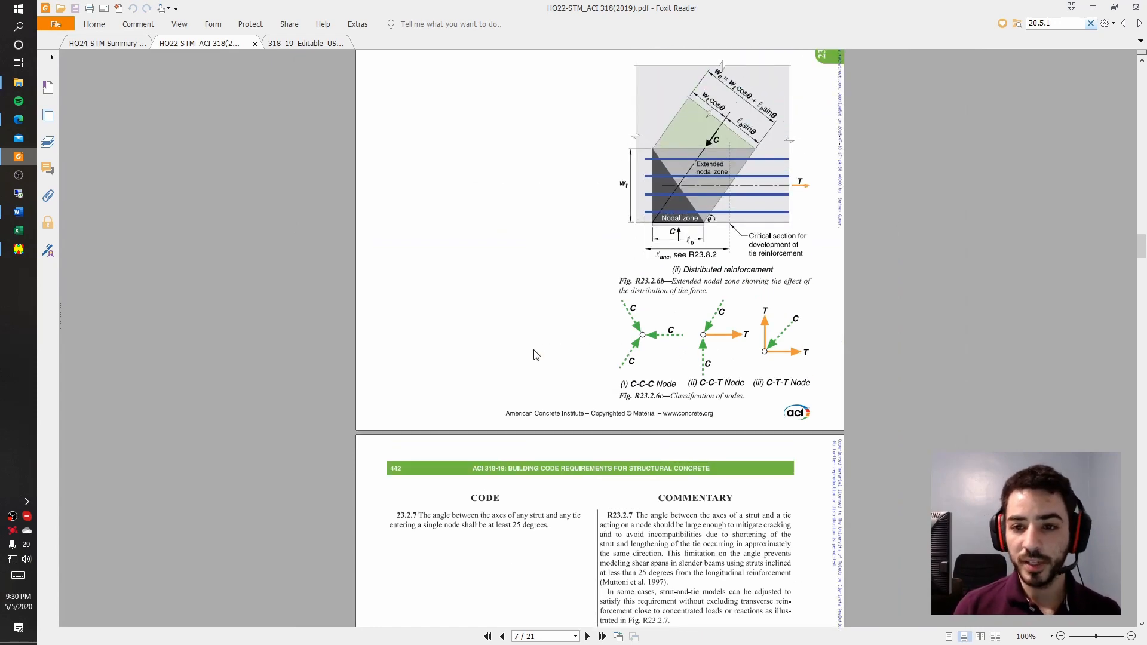
left_click(1092, 7)
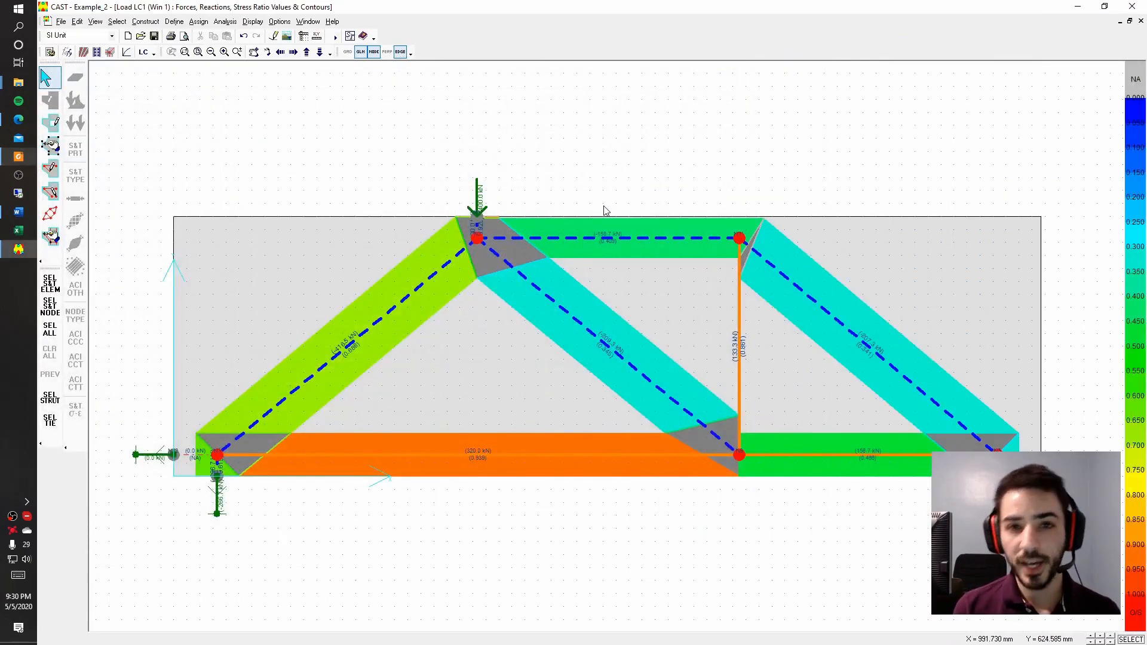